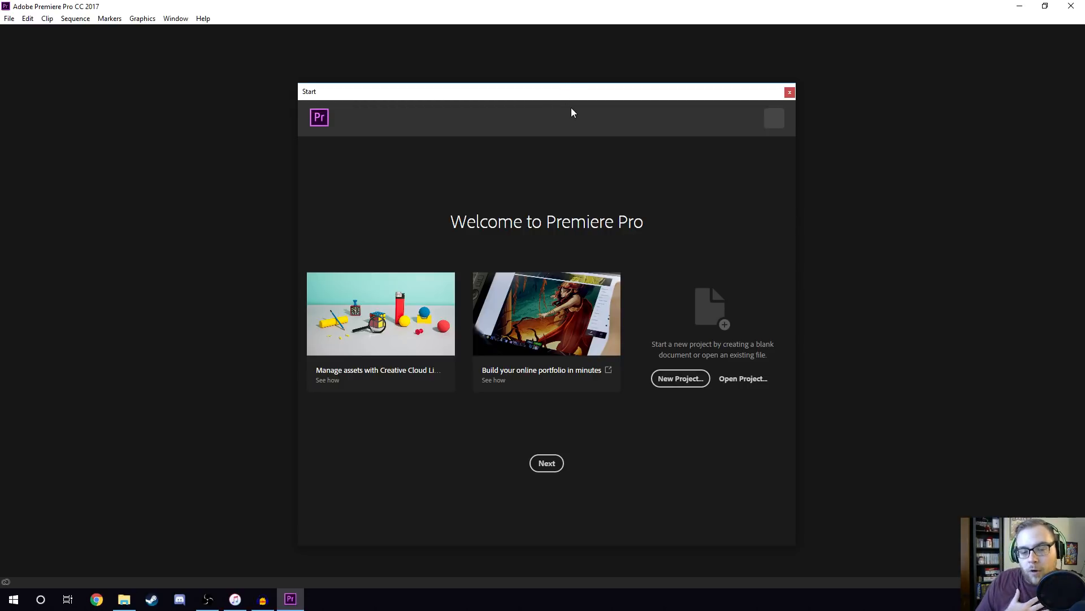
Create a new project named "premiere basics", saved in the premiere basics folder on the Desktop.
{"action": "left_click", "coordinate": [680, 378]}
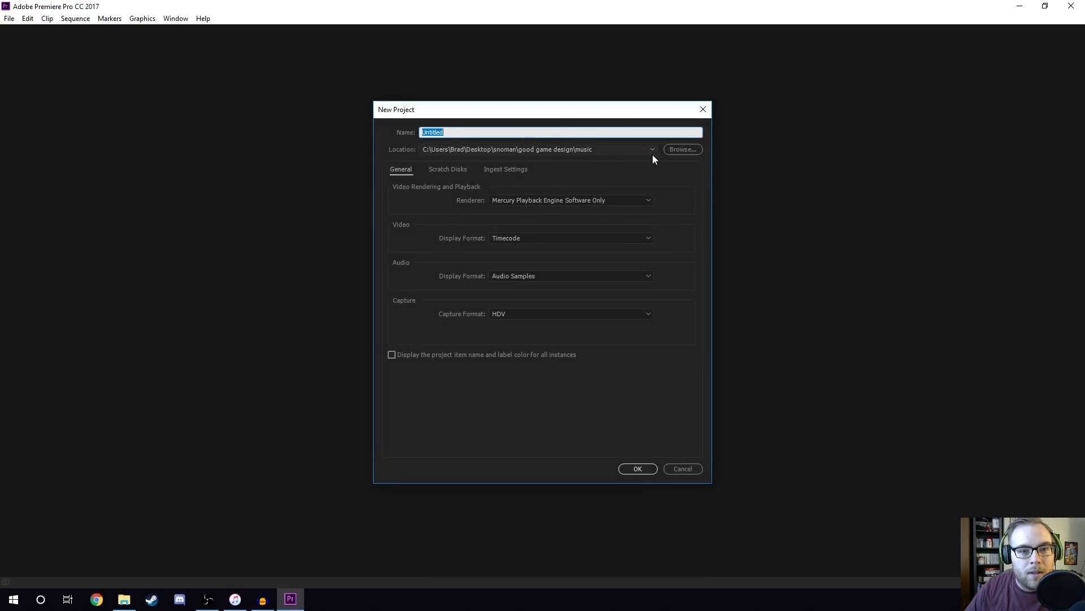
{"action": "left_click", "coordinate": [682, 149]}
{"action": "left_click", "coordinate": [506, 146]}
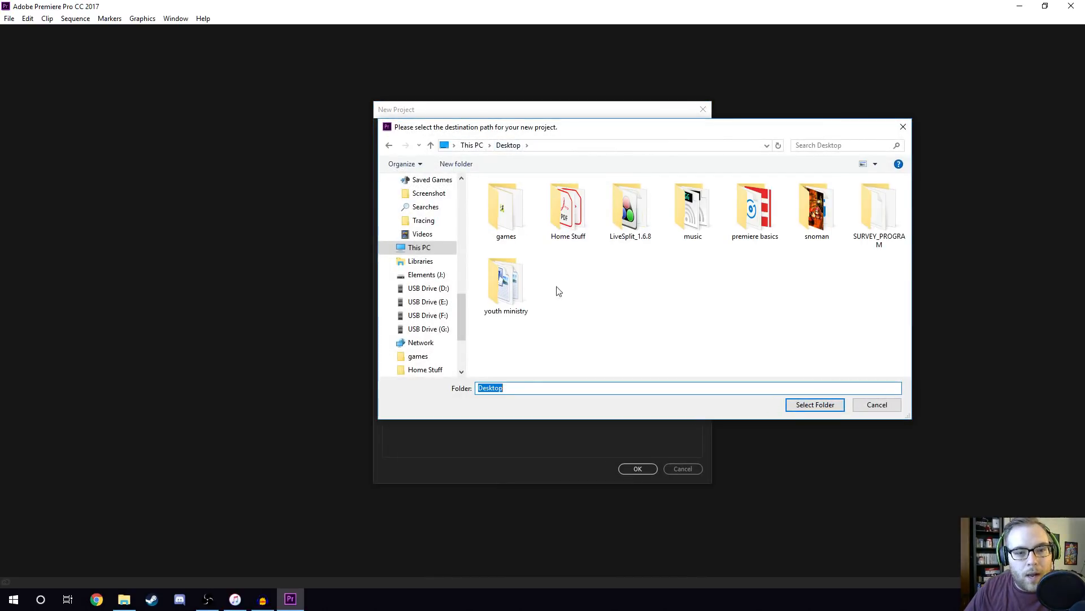
{"action": "double_click", "coordinate": [767, 217]}
{"action": "left_click", "coordinate": [815, 405]}
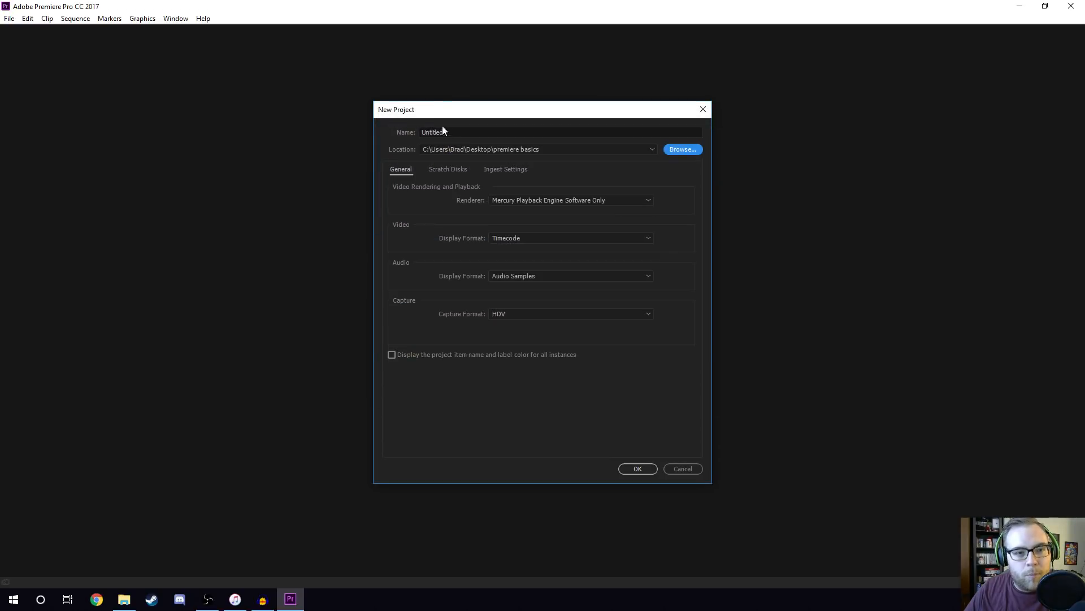
{"action": "type", "text": "premiere basics"}
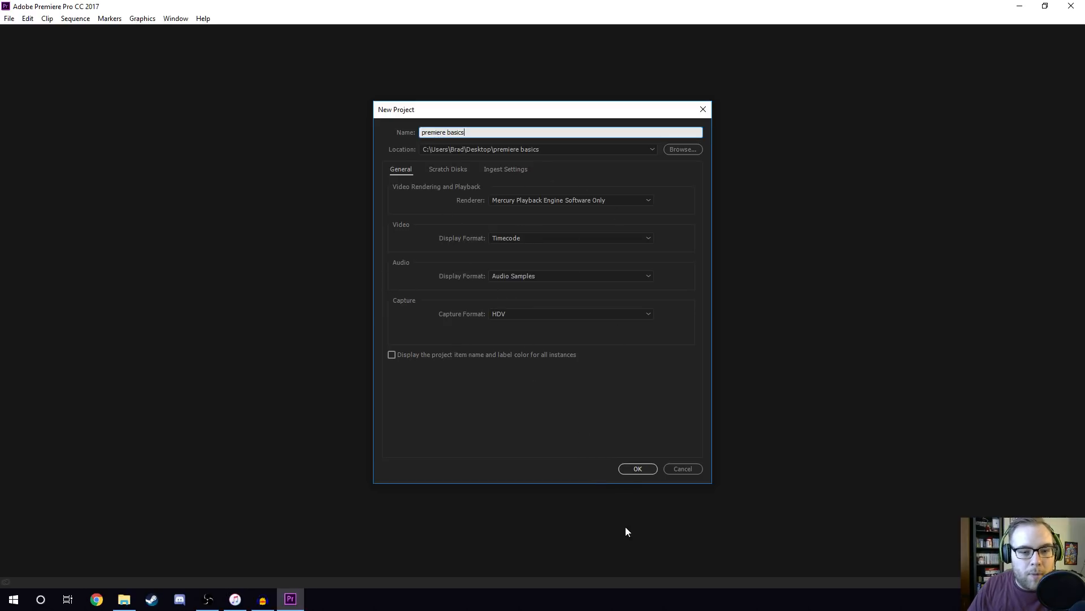
{"action": "left_click", "coordinate": [636, 468]}
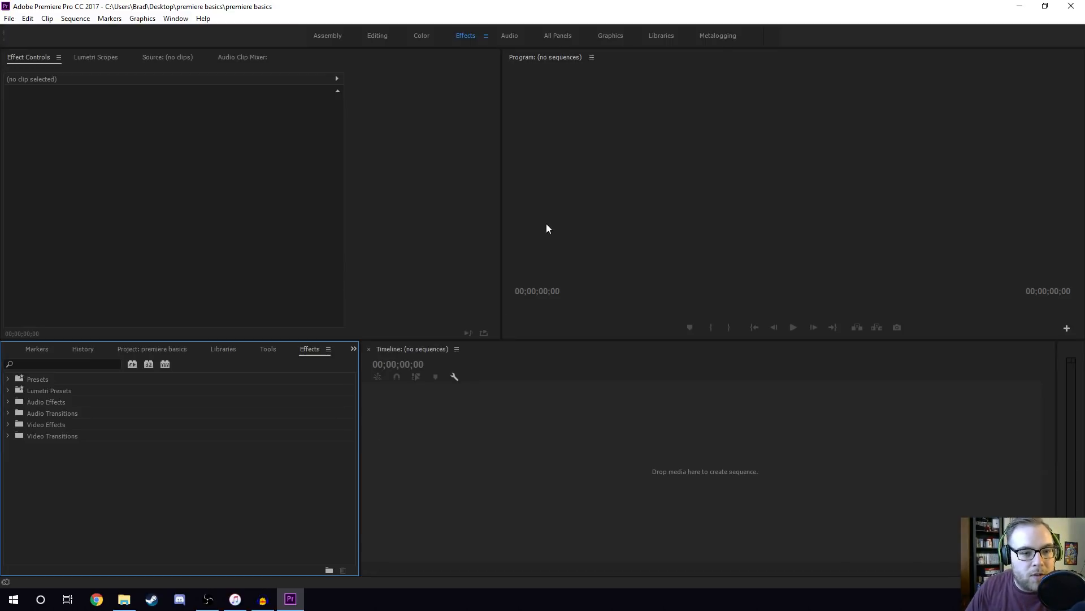
Show the premiere basics project bin in place of the effects list.
{"action": "left_click", "coordinate": [484, 433]}
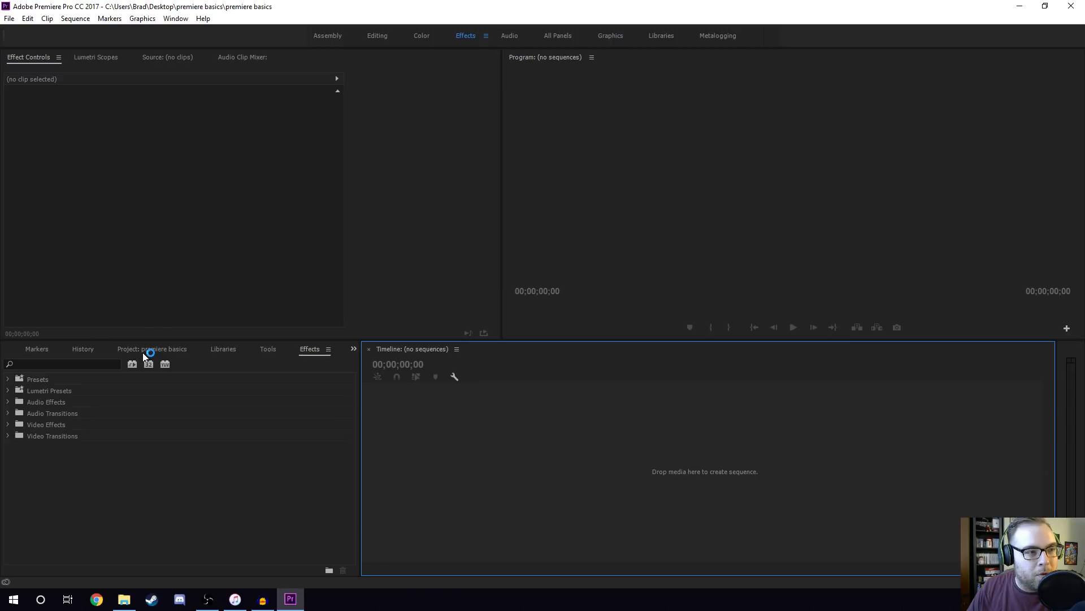
{"action": "left_click", "coordinate": [168, 350]}
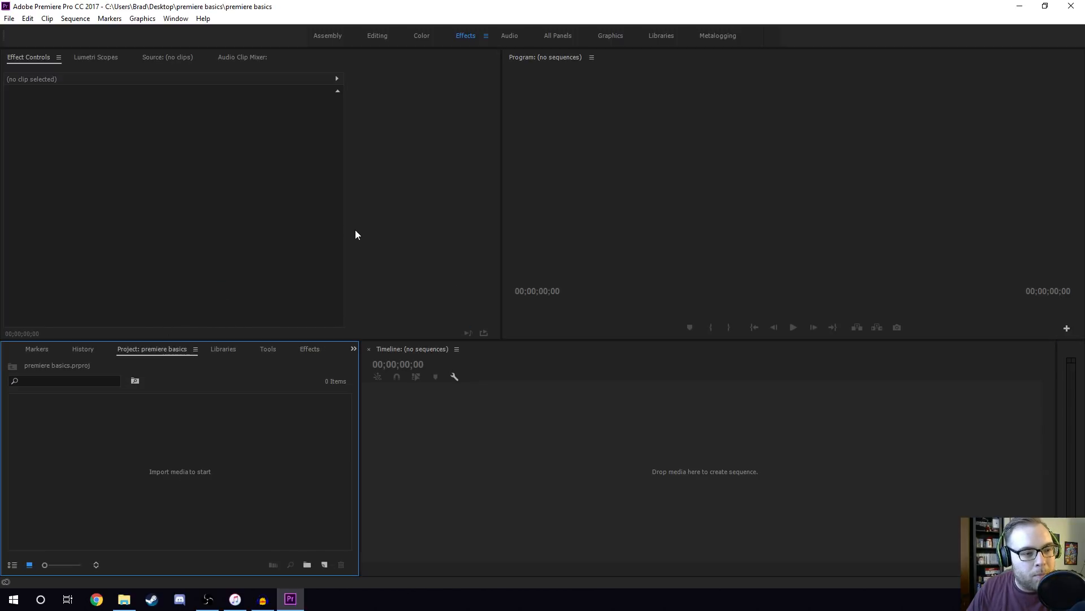
{"action": "left_click", "coordinate": [451, 440]}
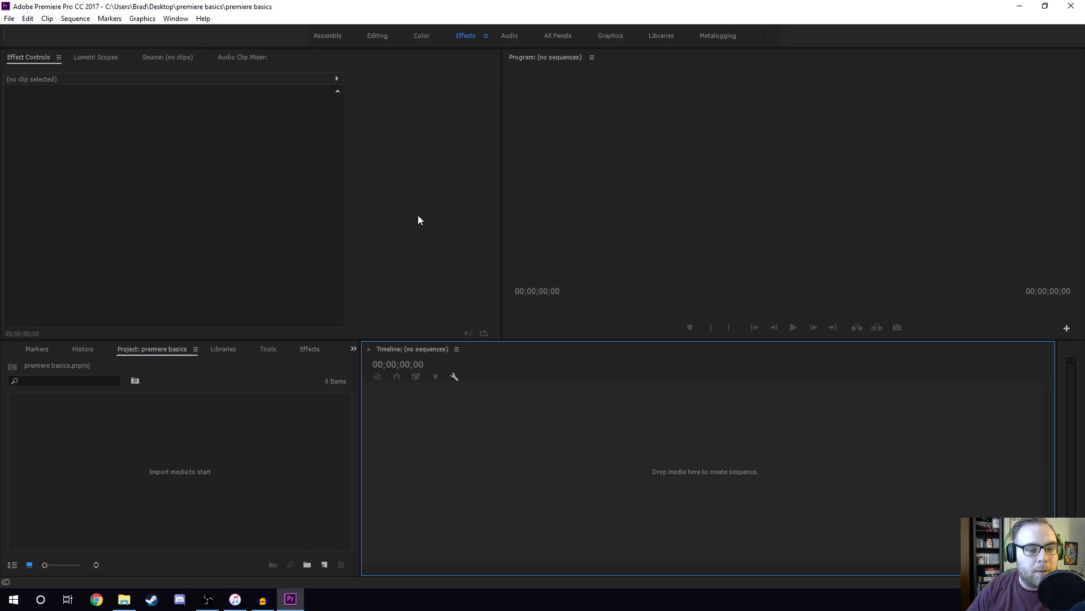
{"action": "left_click", "coordinate": [609, 153]}
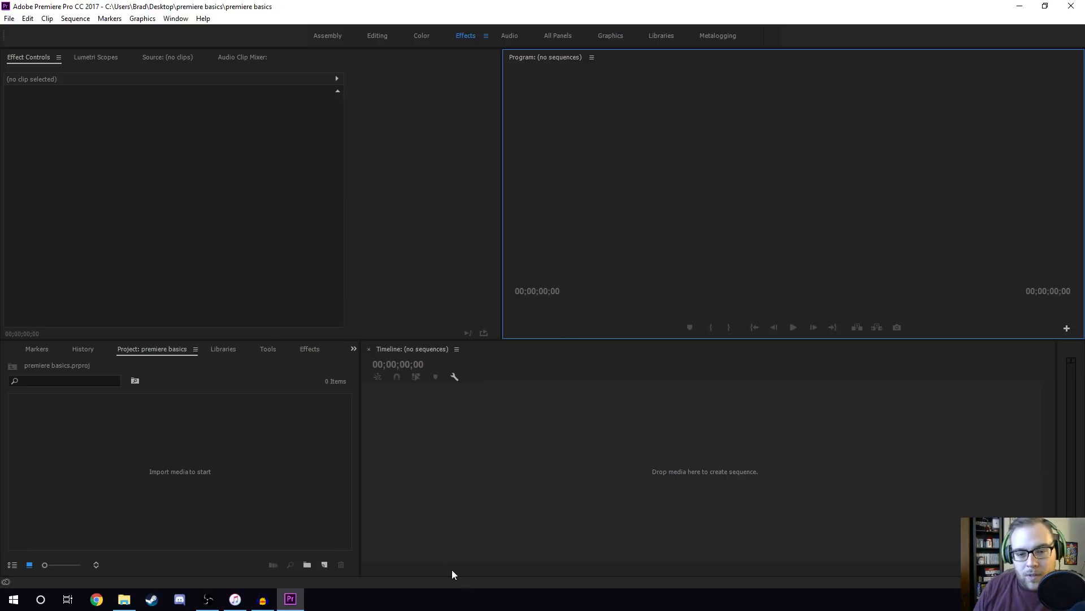
{"action": "left_click", "coordinate": [643, 446]}
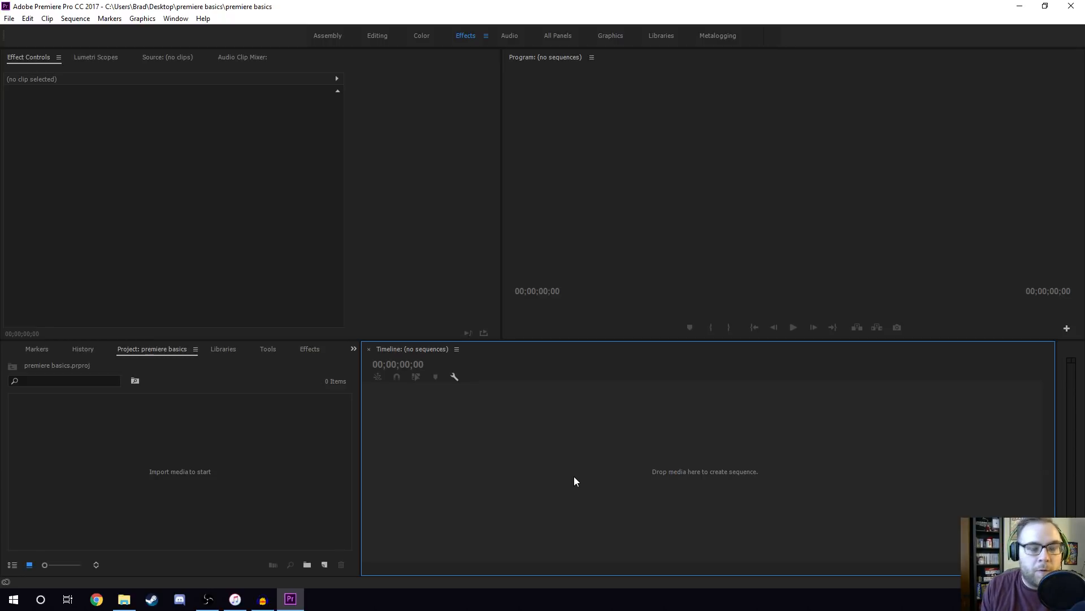
{"action": "left_click", "coordinate": [625, 190]}
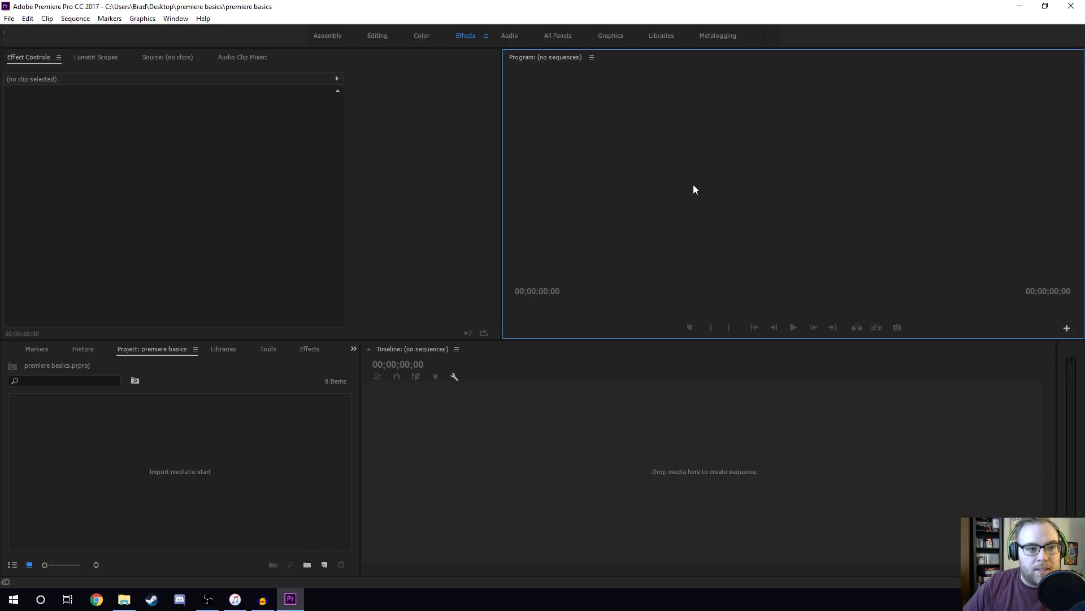
{"action": "left_click", "coordinate": [184, 207]}
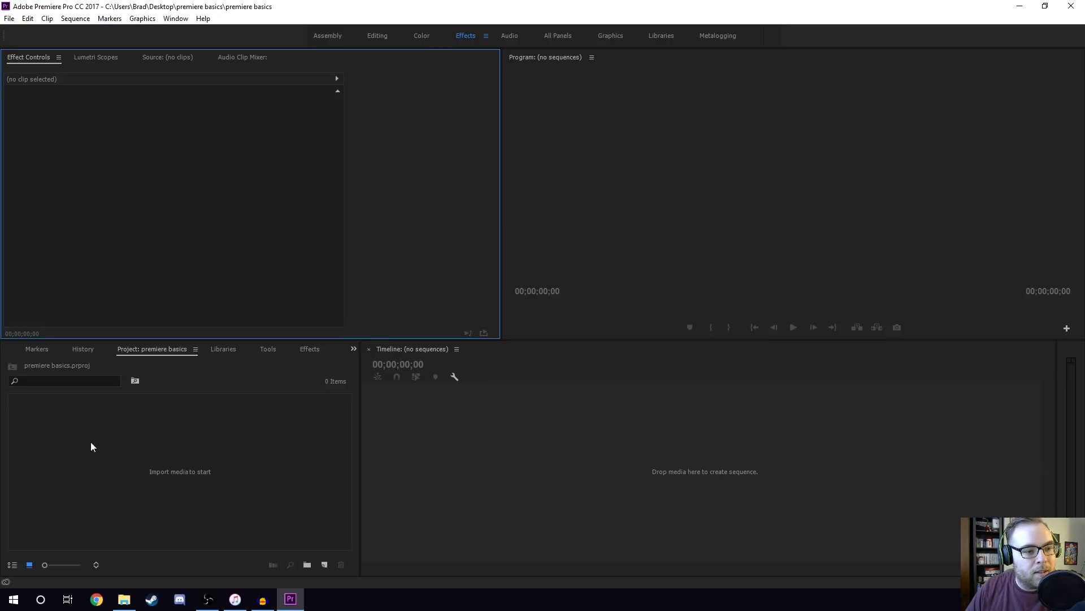
Import all audio, video and image files from the premiere basics folder into the project bin, leaving out the project file.
{"action": "left_click", "coordinate": [176, 470]}
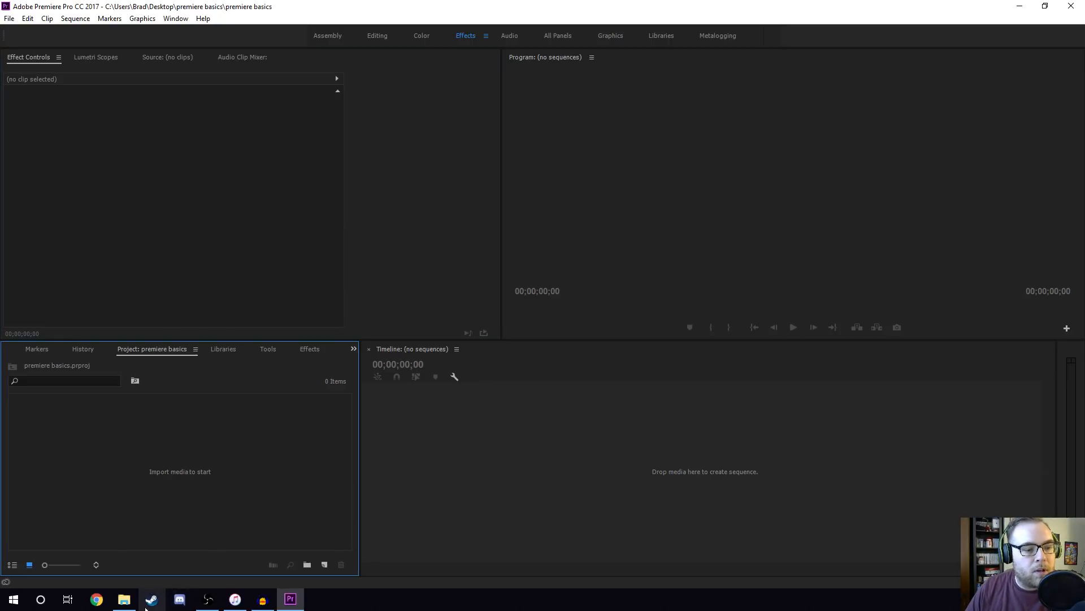
{"action": "left_click", "coordinate": [124, 599]}
{"action": "left_click", "coordinate": [522, 296]}
{"action": "left_click", "coordinate": [451, 235], "text": "shift"}
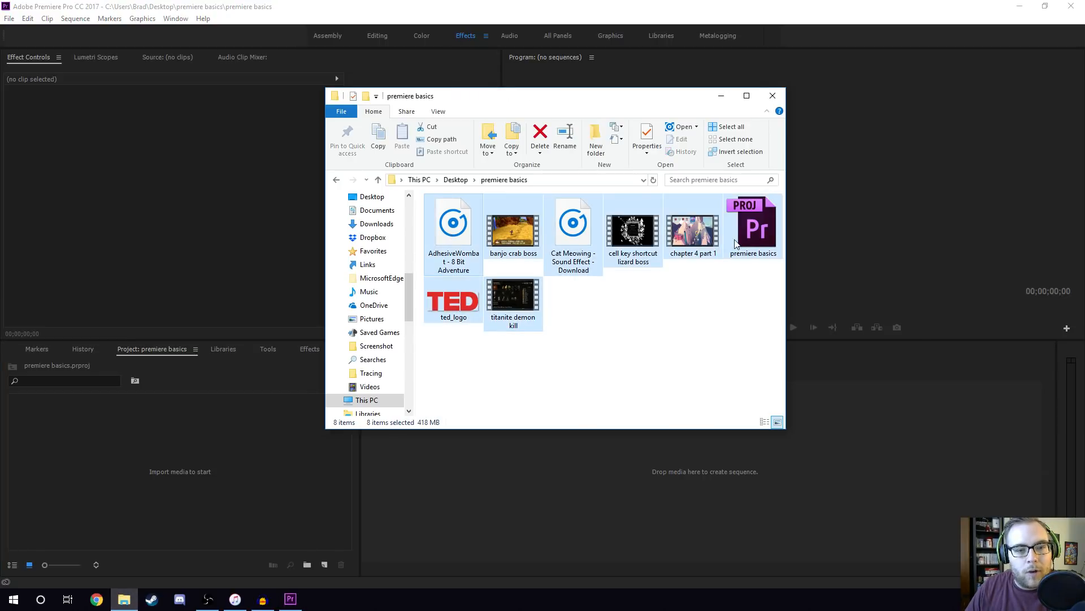
{"action": "left_click", "coordinate": [757, 227], "text": "ctrl"}
{"action": "left_click_drag", "start_coordinate": [453, 243], "coordinate": [226, 452]}
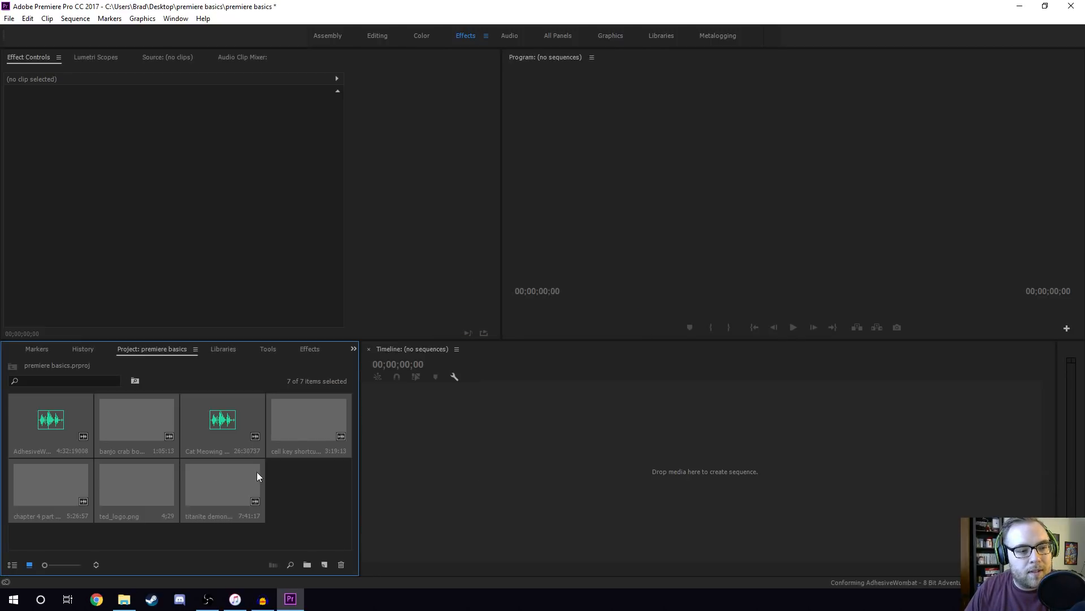
{"action": "left_click", "coordinate": [304, 486]}
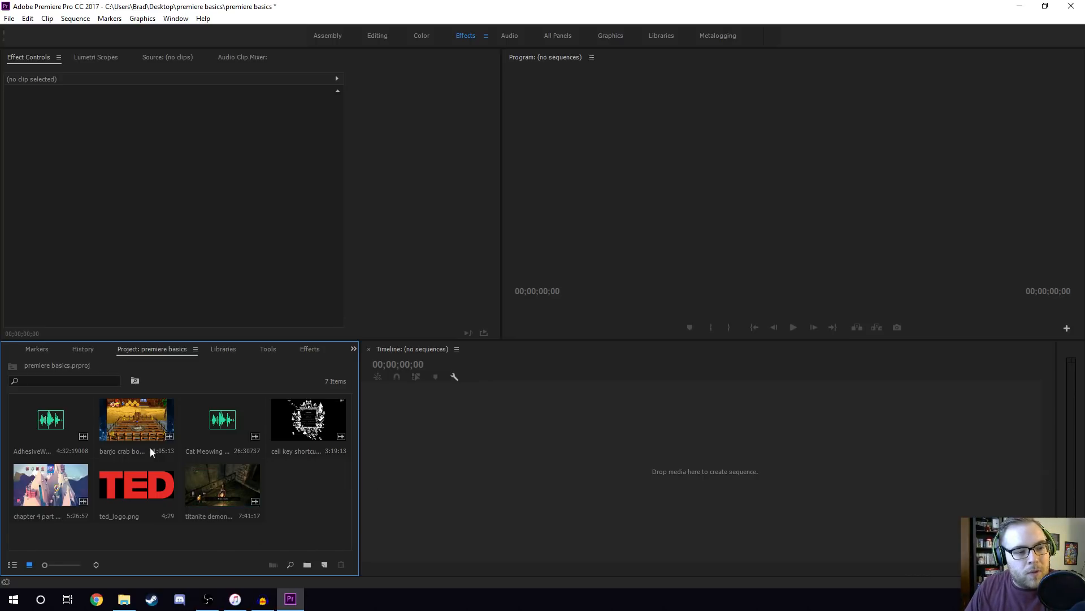
{"action": "left_click", "coordinate": [137, 419]}
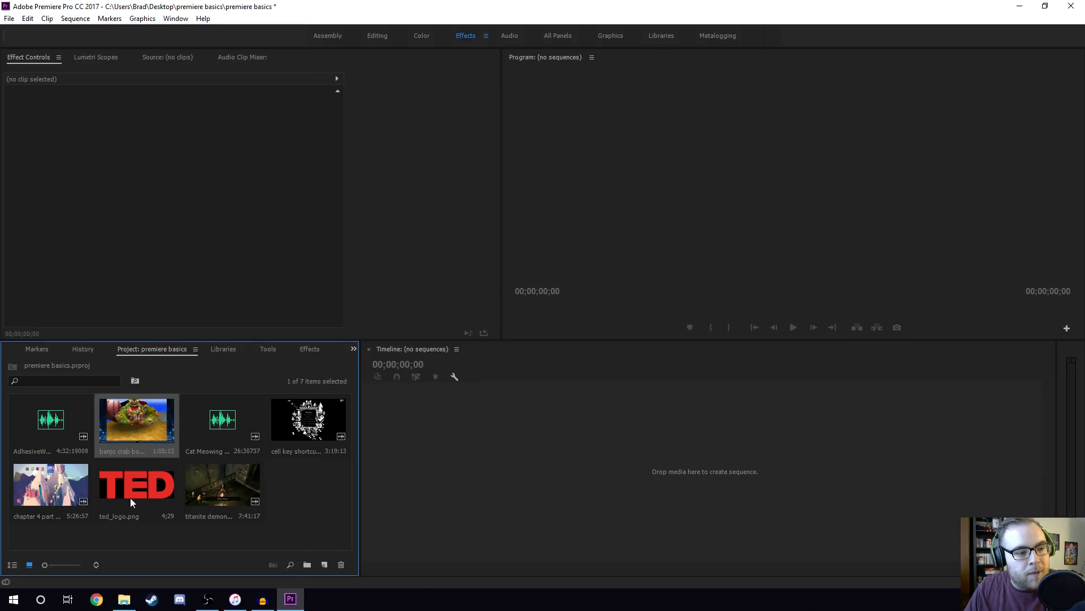
{"action": "left_click", "coordinate": [216, 423]}
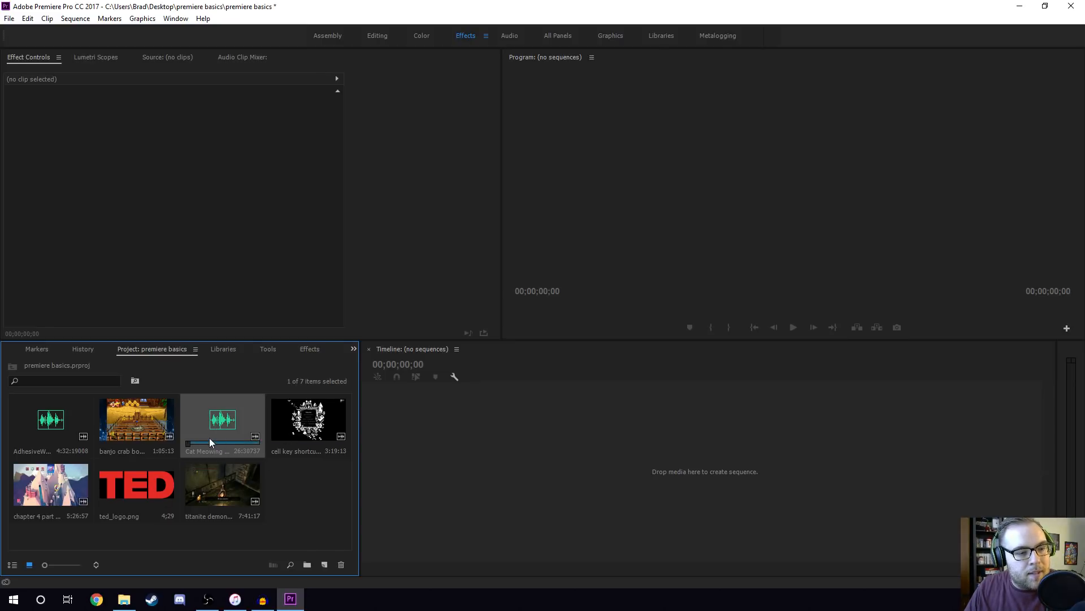
{"action": "left_click", "coordinate": [65, 427]}
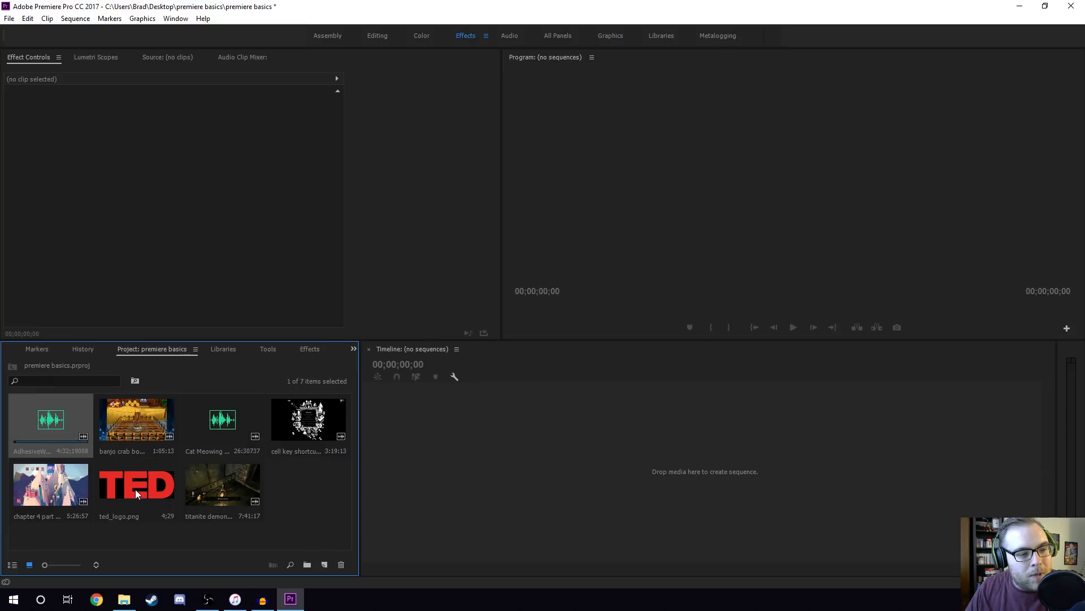
{"action": "left_click", "coordinate": [277, 488]}
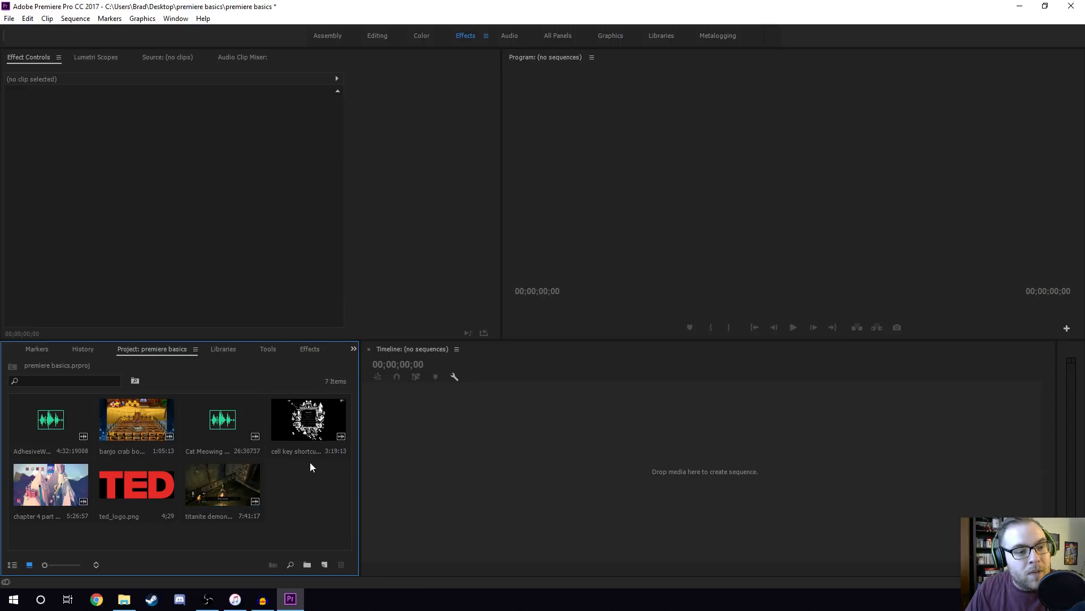
{"action": "left_click", "coordinate": [466, 446]}
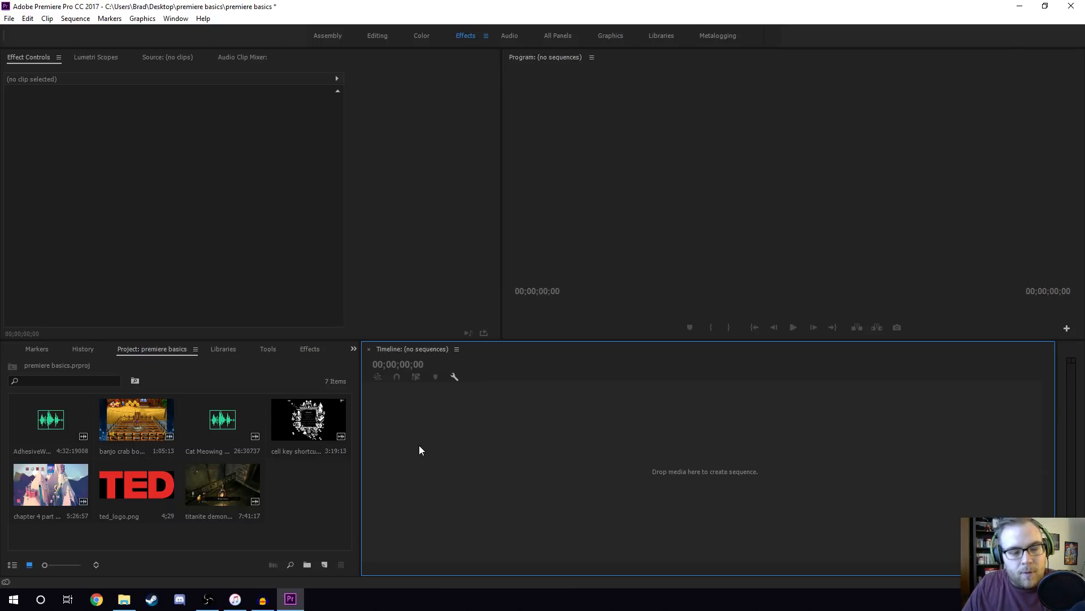
{"action": "left_click", "coordinate": [596, 197]}
{"action": "left_click", "coordinate": [270, 205]}
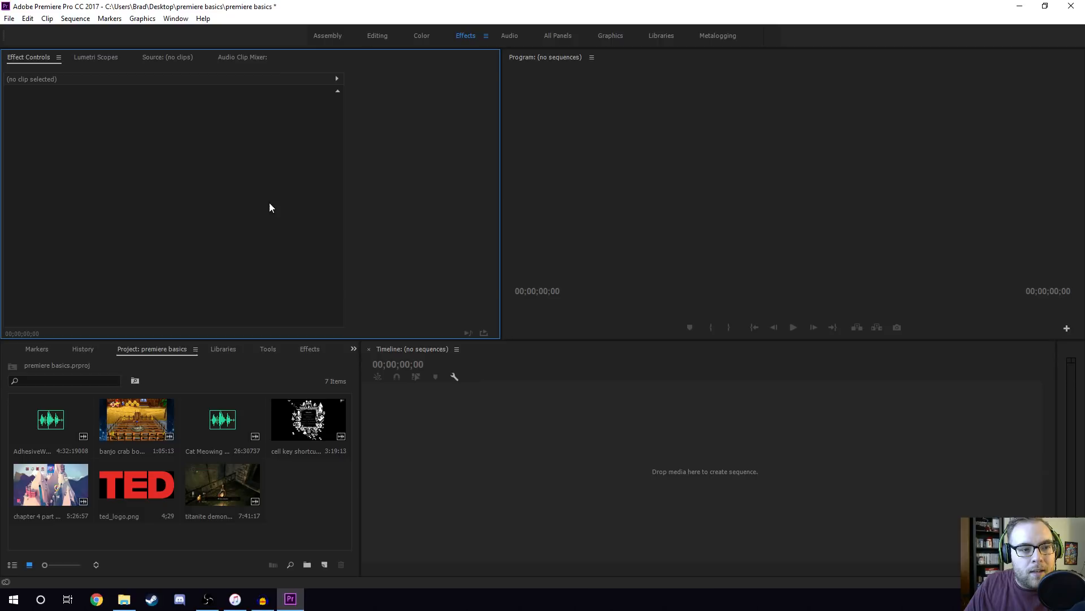
{"action": "left_click", "coordinate": [587, 186]}
{"action": "left_click", "coordinate": [296, 490]}
{"action": "left_click", "coordinate": [545, 438]}
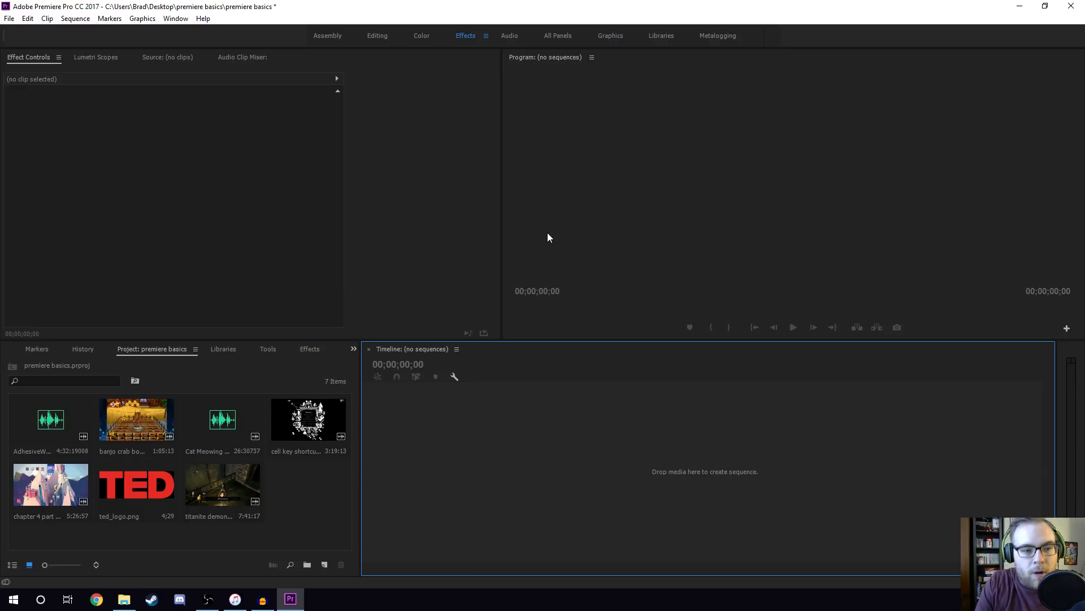
Create a new sequence from the HDV 1080p30 preset, keeping the default sequence name.
{"action": "key", "text": "ctrl+n"}
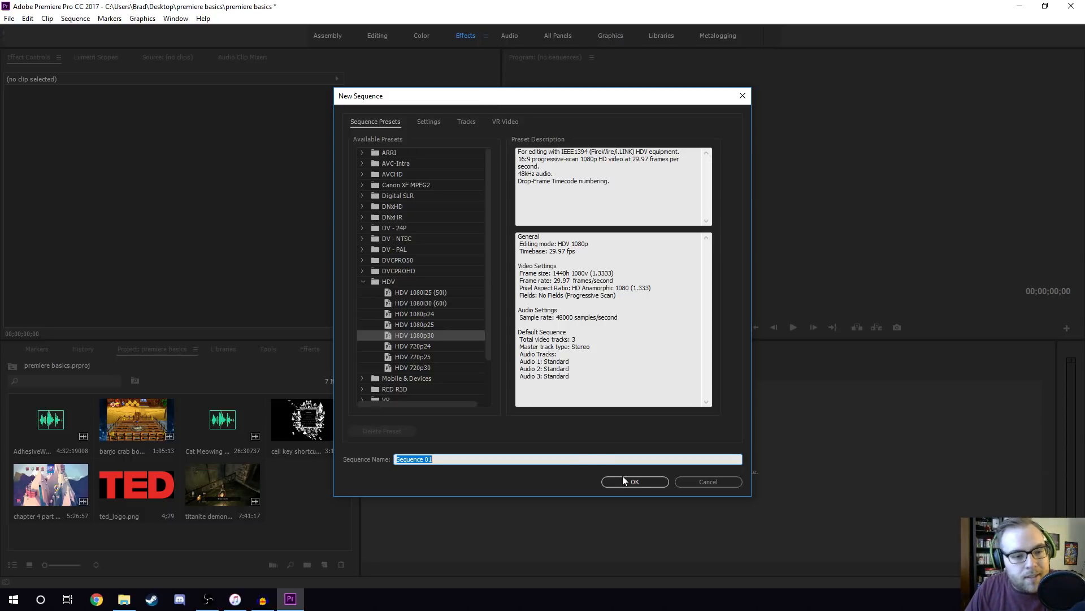
{"action": "left_click", "coordinate": [425, 335]}
{"action": "left_click", "coordinate": [427, 369]}
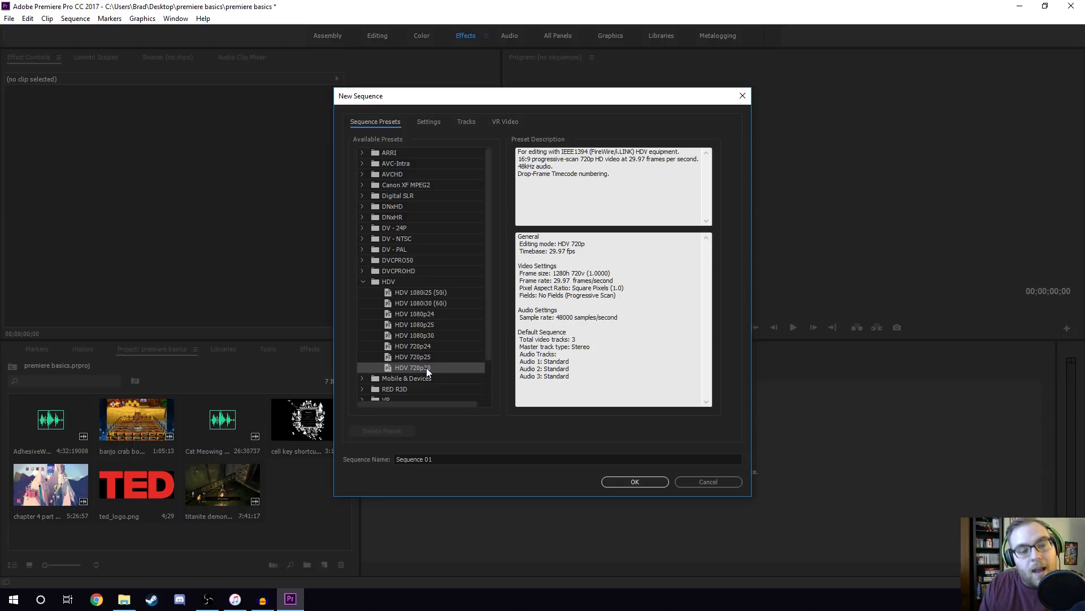
{"action": "left_click", "coordinate": [424, 335]}
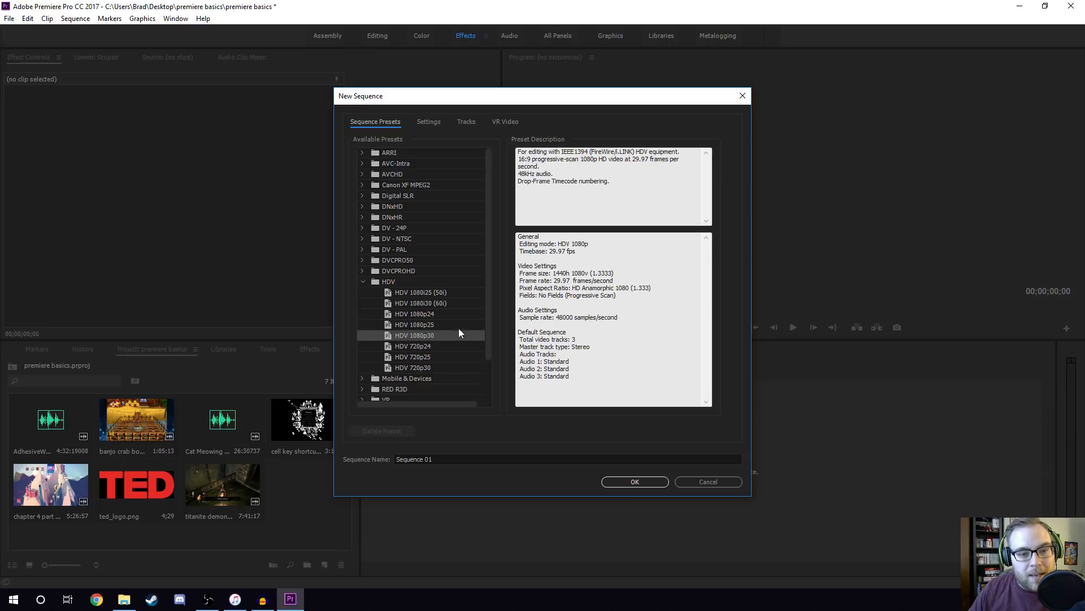
{"action": "left_click", "coordinate": [636, 481]}
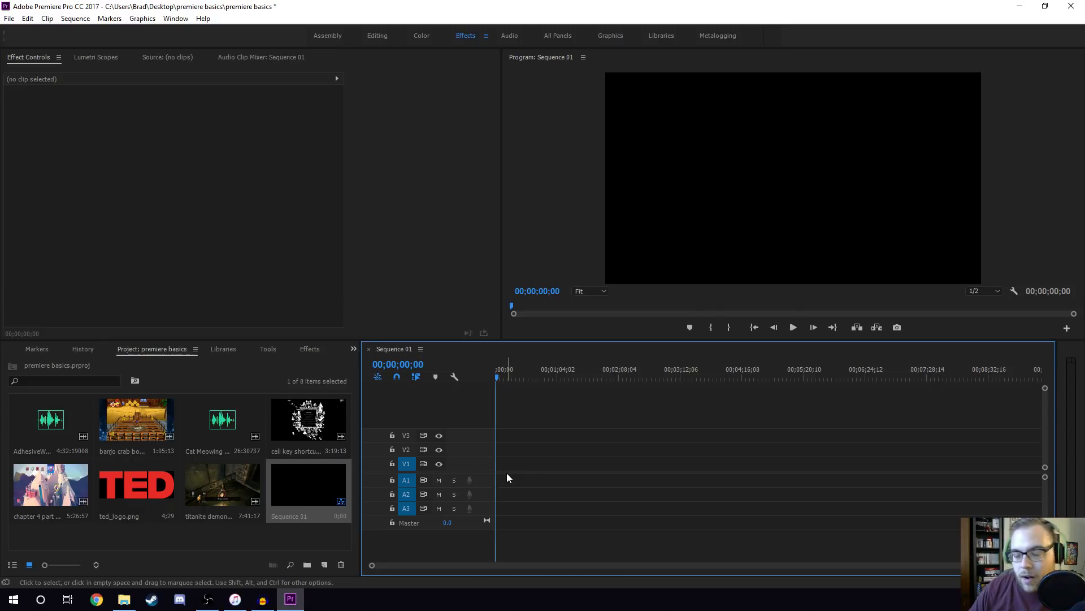
Move Sequence 01 to the first position in the project bin.
{"action": "left_click_drag", "start_coordinate": [299, 482], "coordinate": [20, 429]}
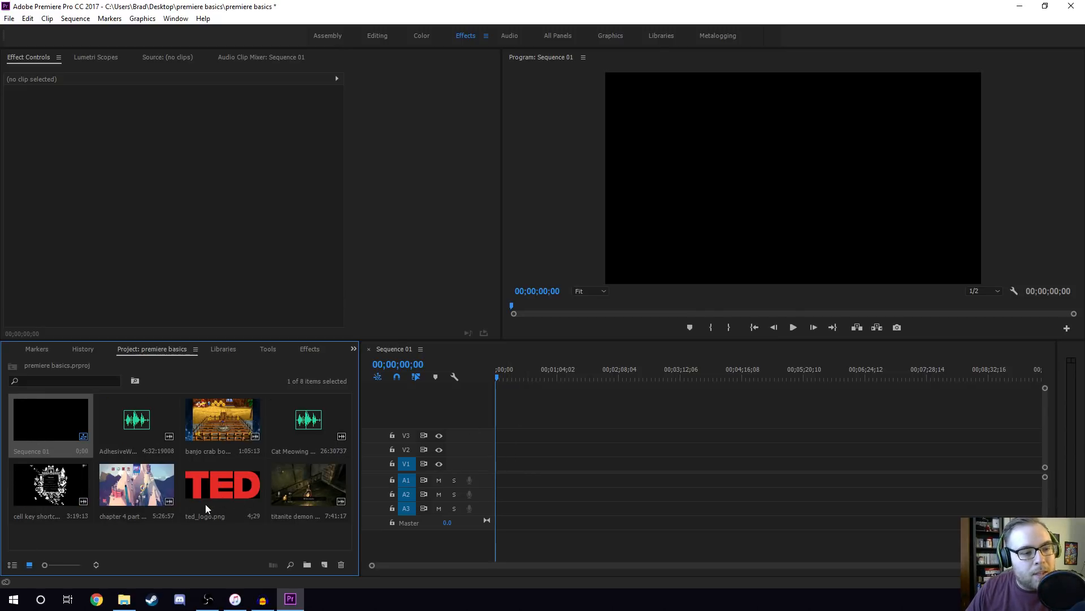
{"action": "left_click", "coordinate": [527, 400]}
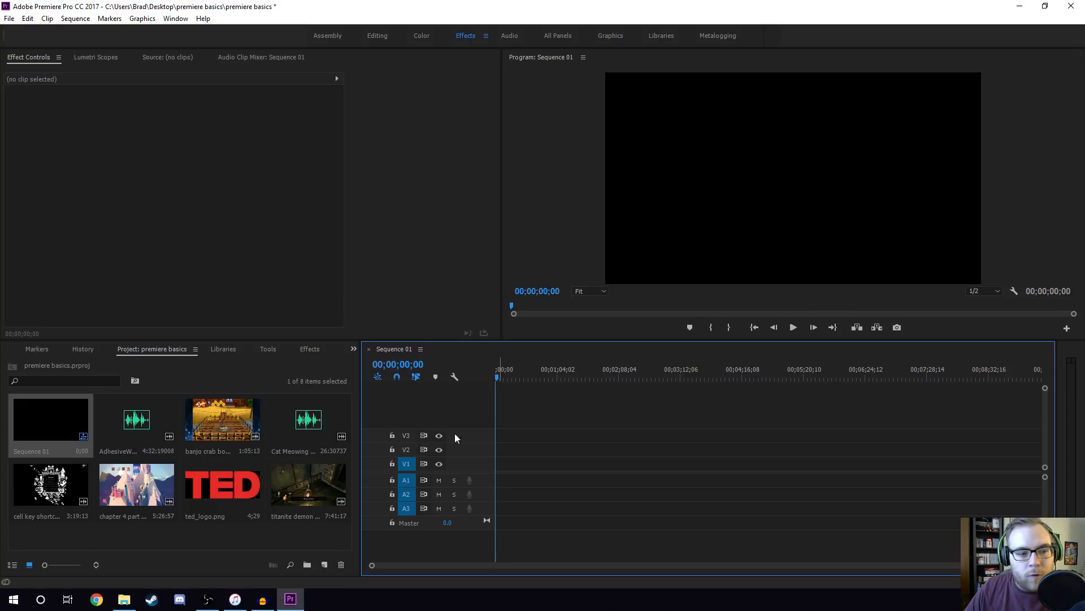
{"action": "left_click", "coordinate": [37, 423]}
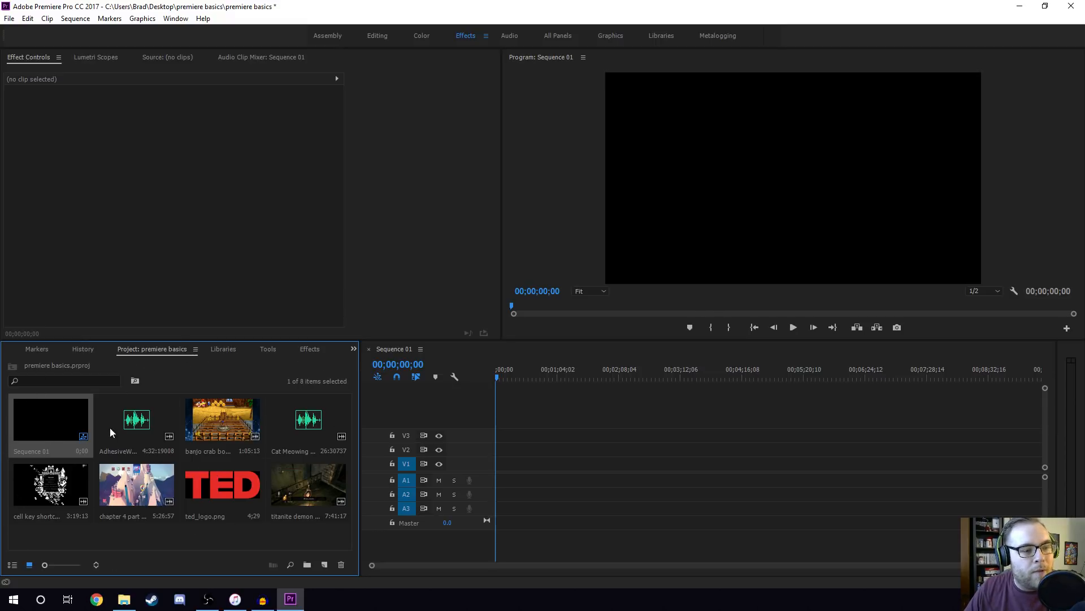
Save the project.
{"action": "left_click", "coordinate": [441, 224]}
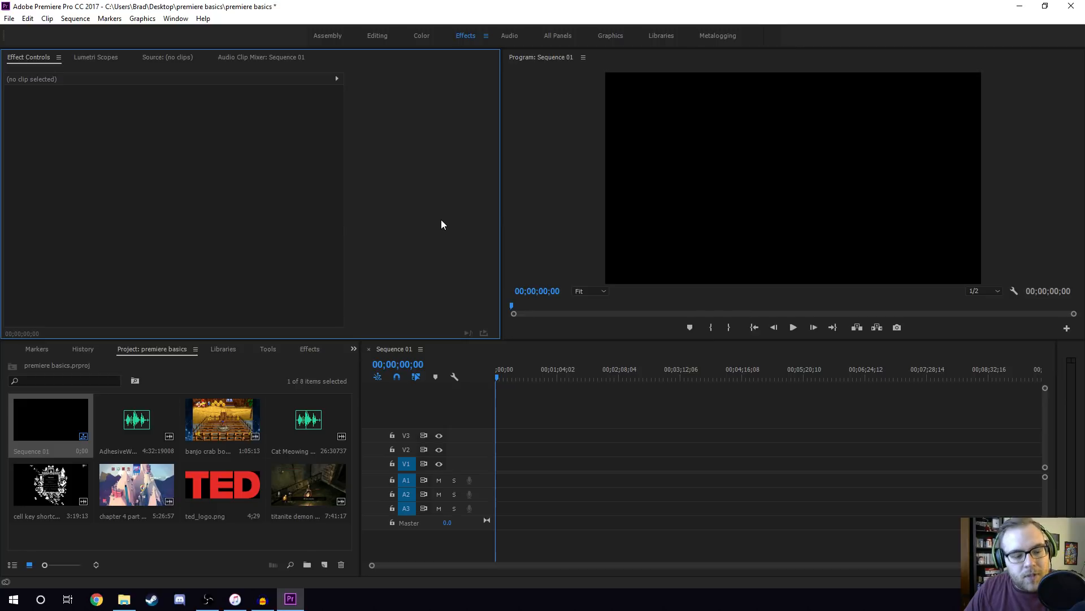
{"action": "key", "text": "ctrl+s"}
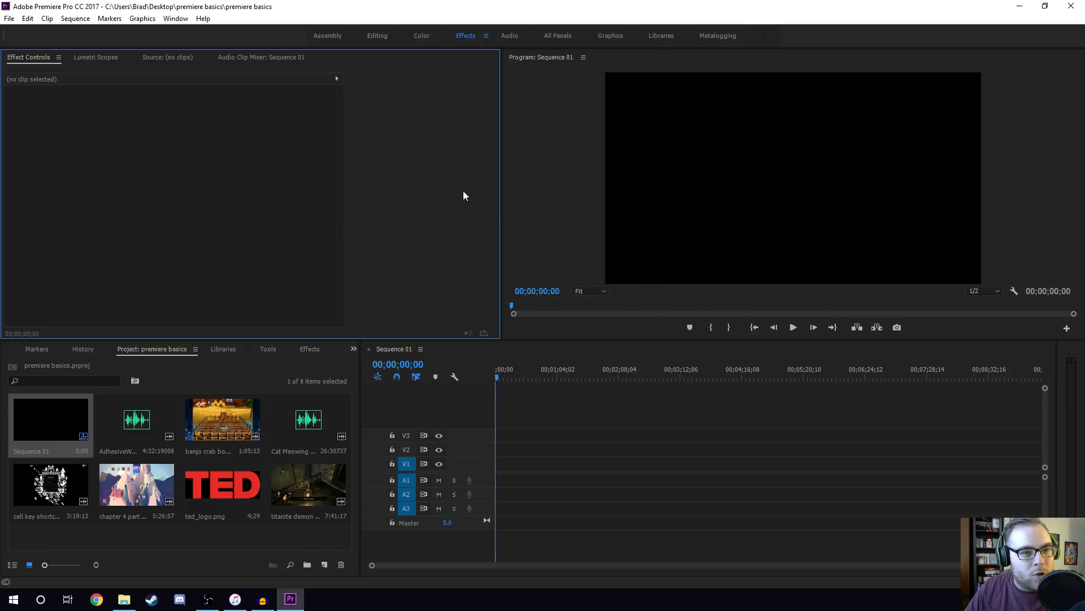
{"action": "left_click", "coordinate": [578, 352]}
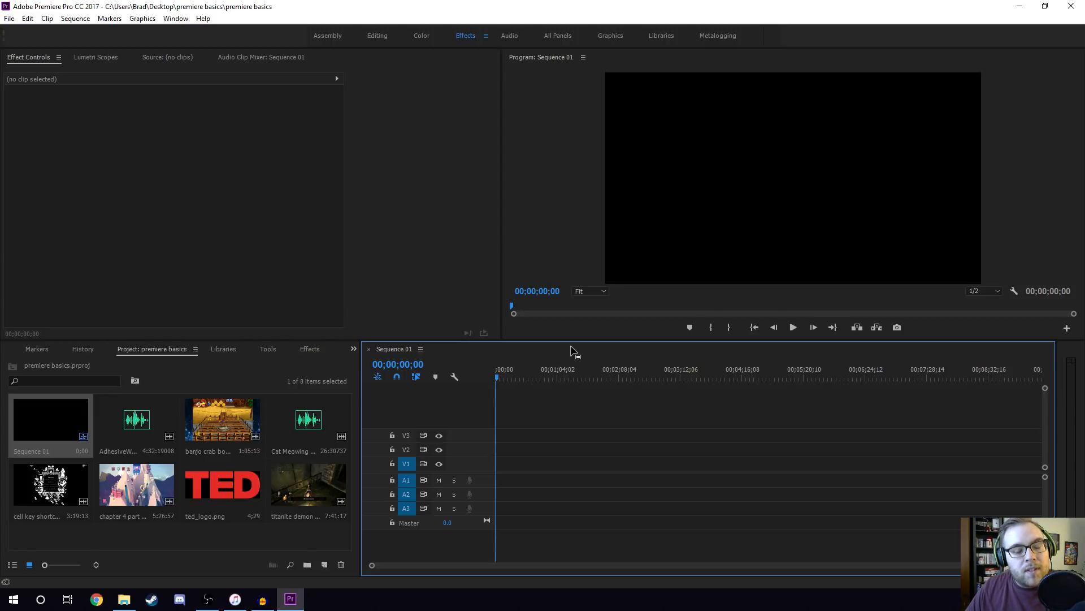
Examine the properties of Sequence 01, such as its frame size and frame rate.
{"action": "right_click", "coordinate": [53, 423]}
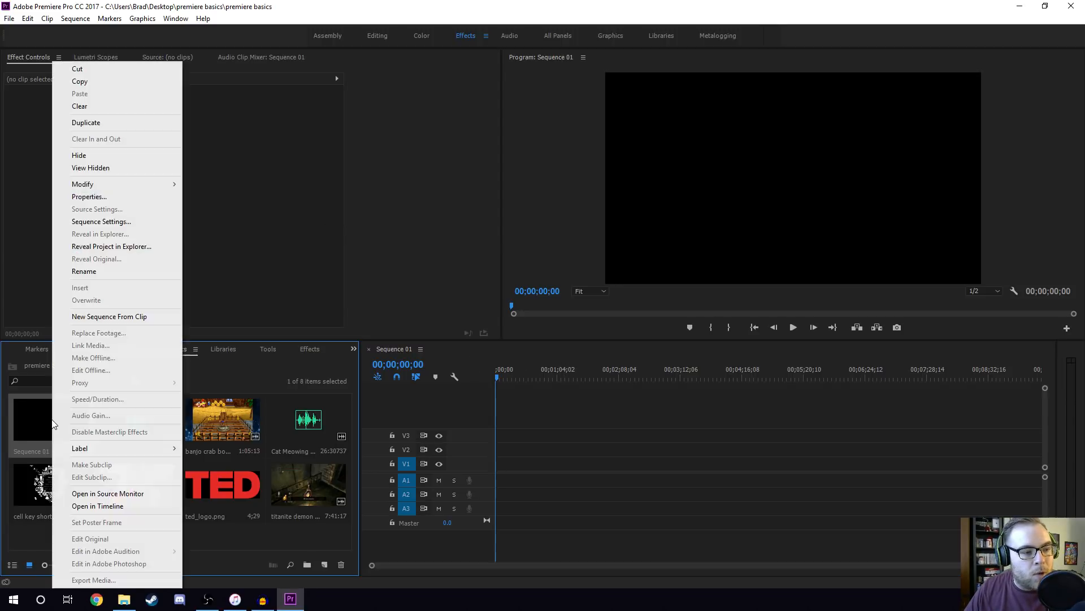
{"action": "left_click", "coordinate": [85, 196]}
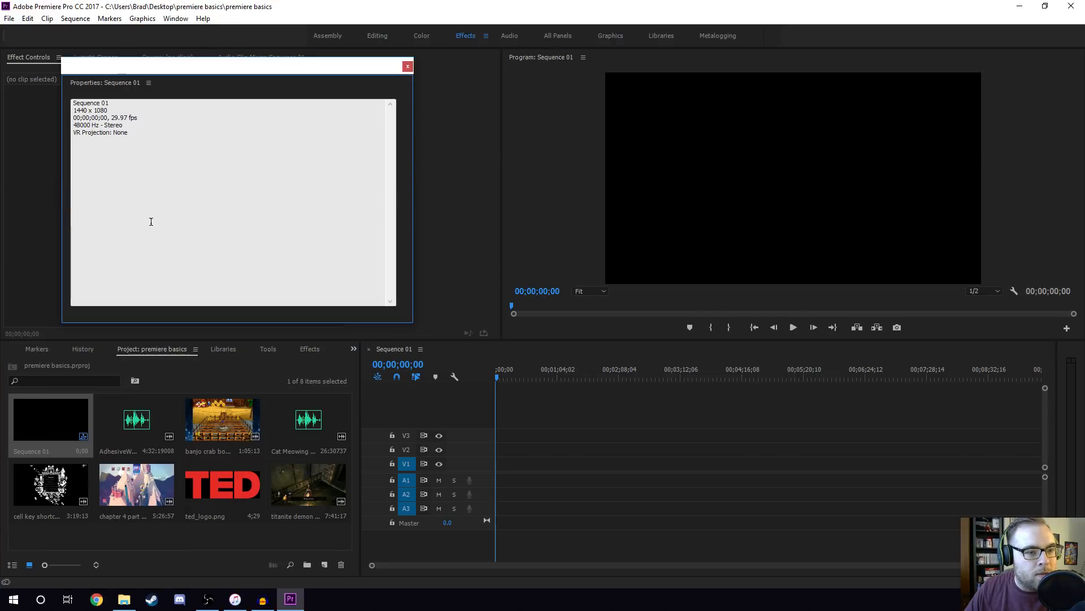
{"action": "left_click", "coordinate": [407, 66]}
Change Sequence 01's settings to the Custom editing mode with a timebase of 60.00 frames/second.
{"action": "right_click", "coordinate": [10, 446]}
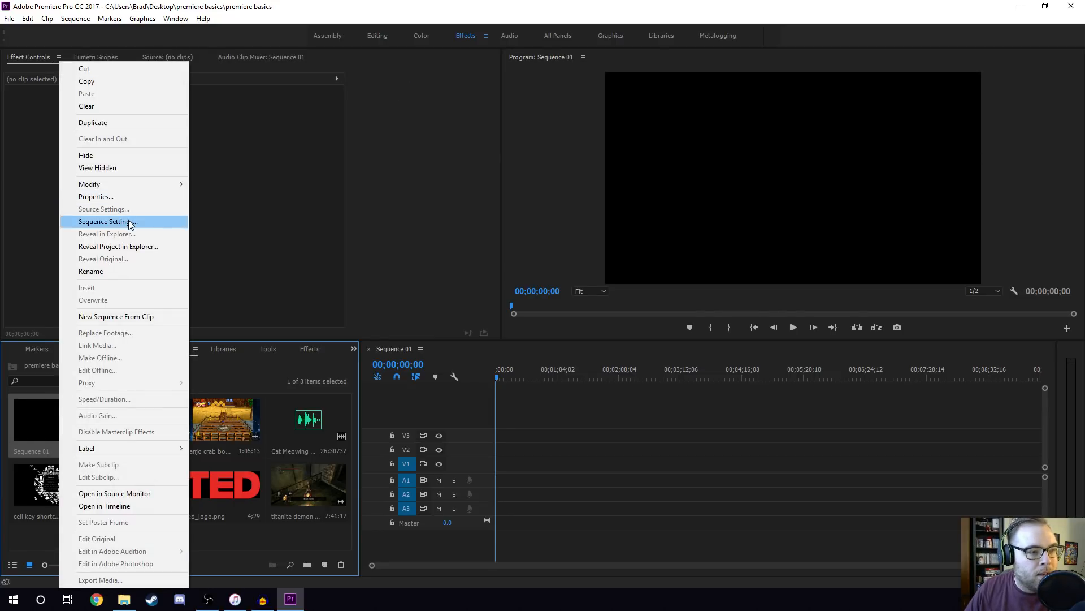
{"action": "left_click", "coordinate": [131, 223]}
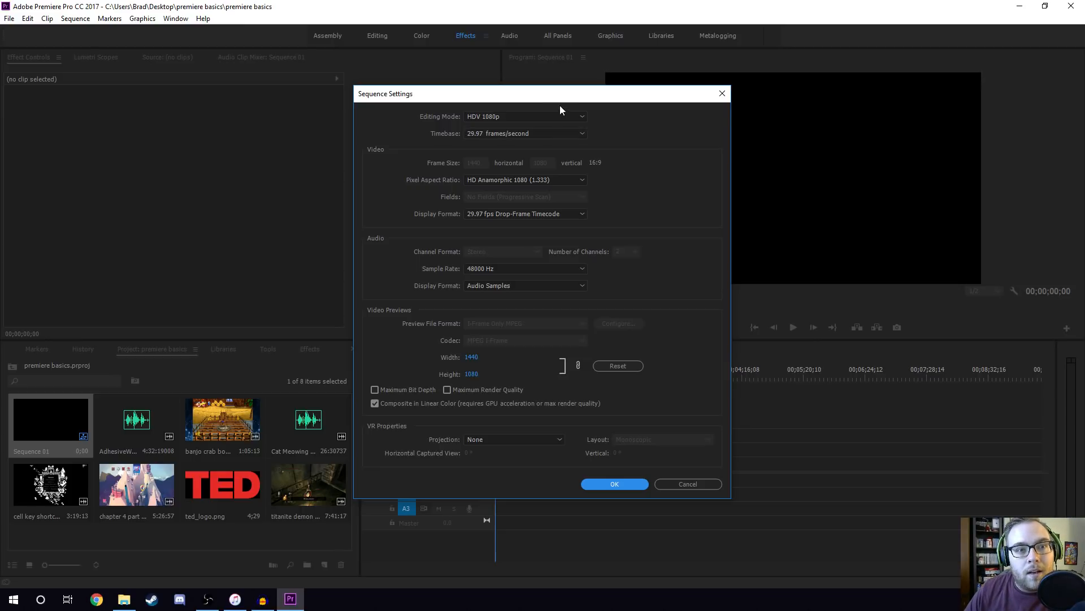
{"action": "left_click", "coordinate": [558, 119]}
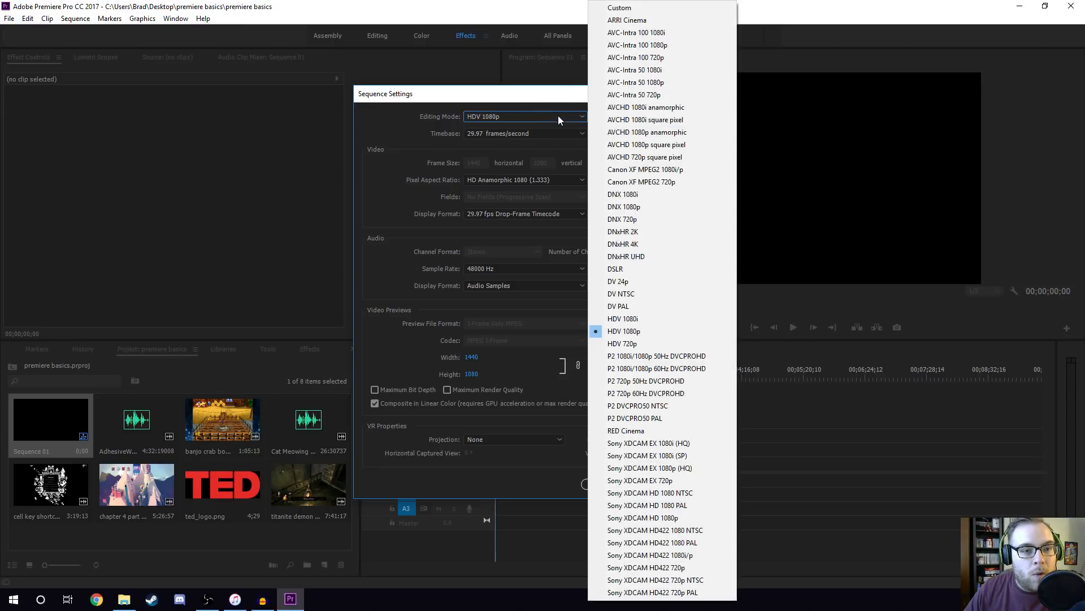
{"action": "left_click", "coordinate": [558, 115]}
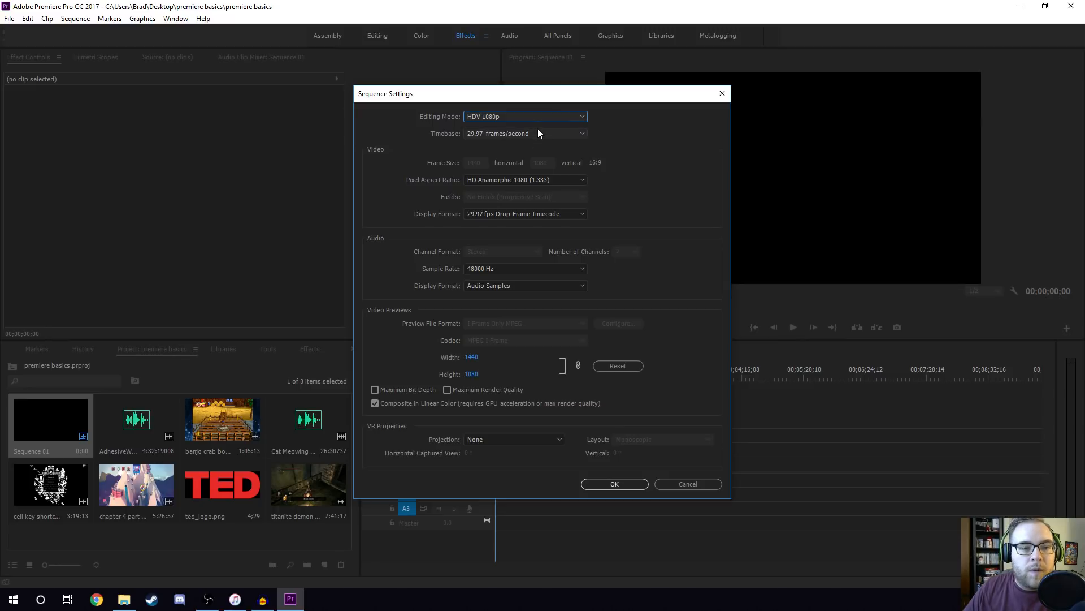
{"action": "left_click", "coordinate": [538, 133]}
{"action": "left_click", "coordinate": [439, 138]}
{"action": "left_click", "coordinate": [501, 135]}
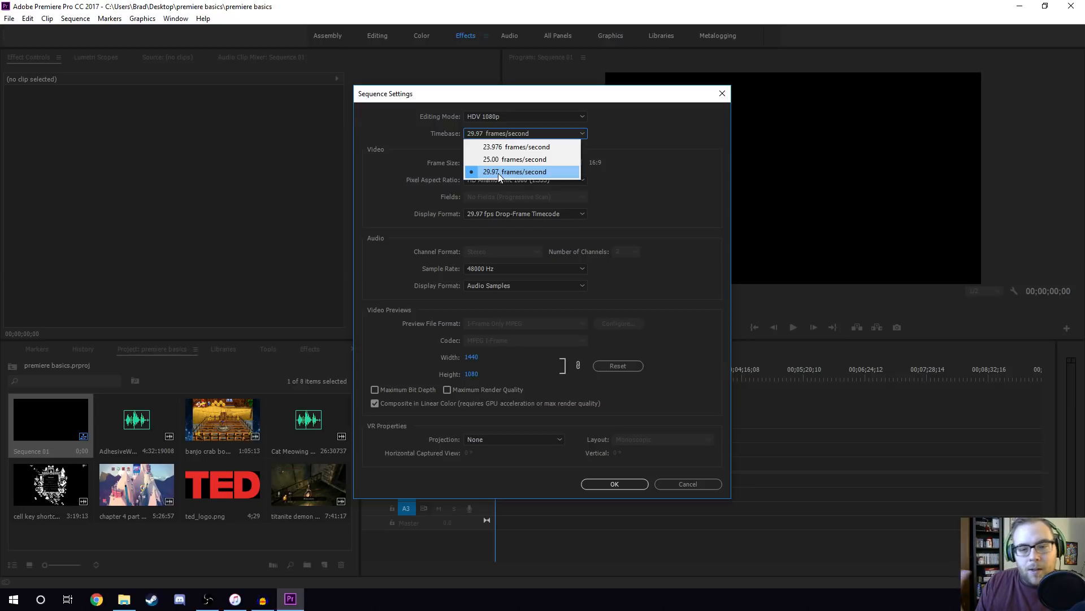
{"action": "left_click", "coordinate": [530, 115]}
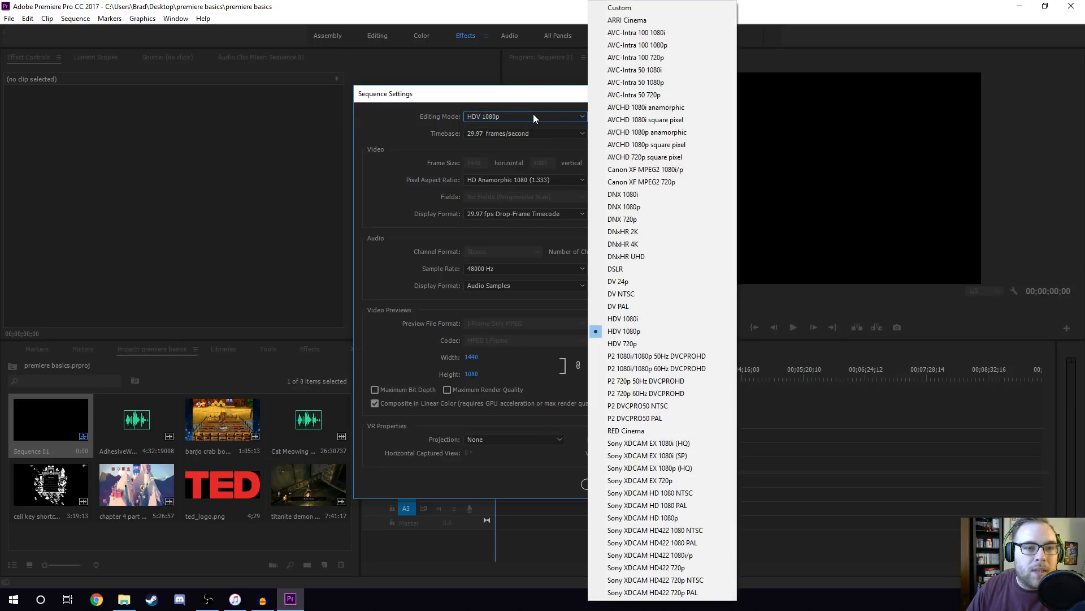
{"action": "left_click", "coordinate": [627, 9]}
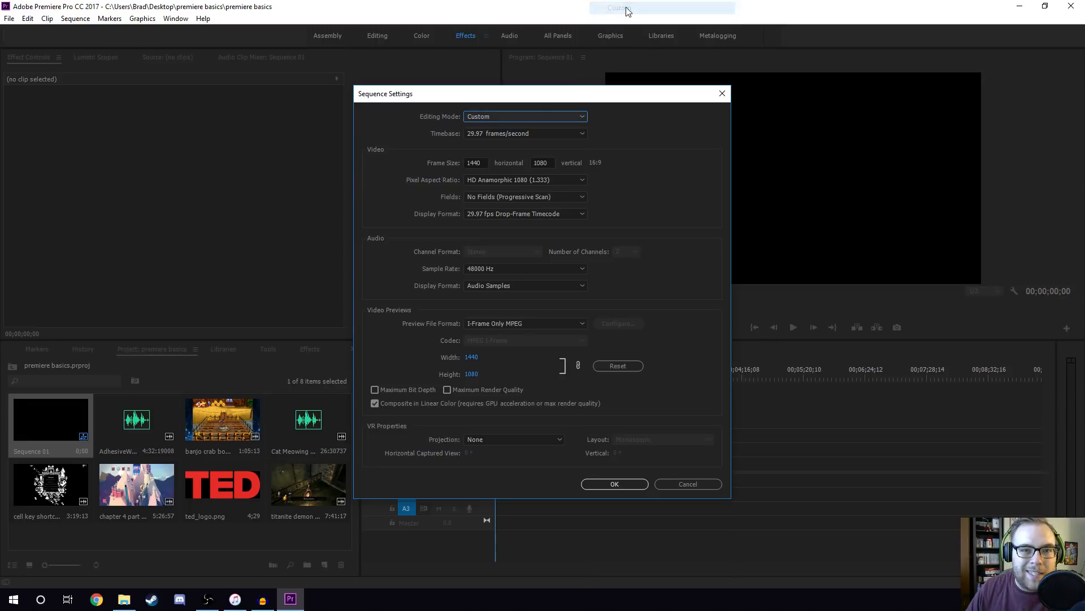
{"action": "left_click", "coordinate": [507, 135]}
{"action": "left_click", "coordinate": [503, 284]}
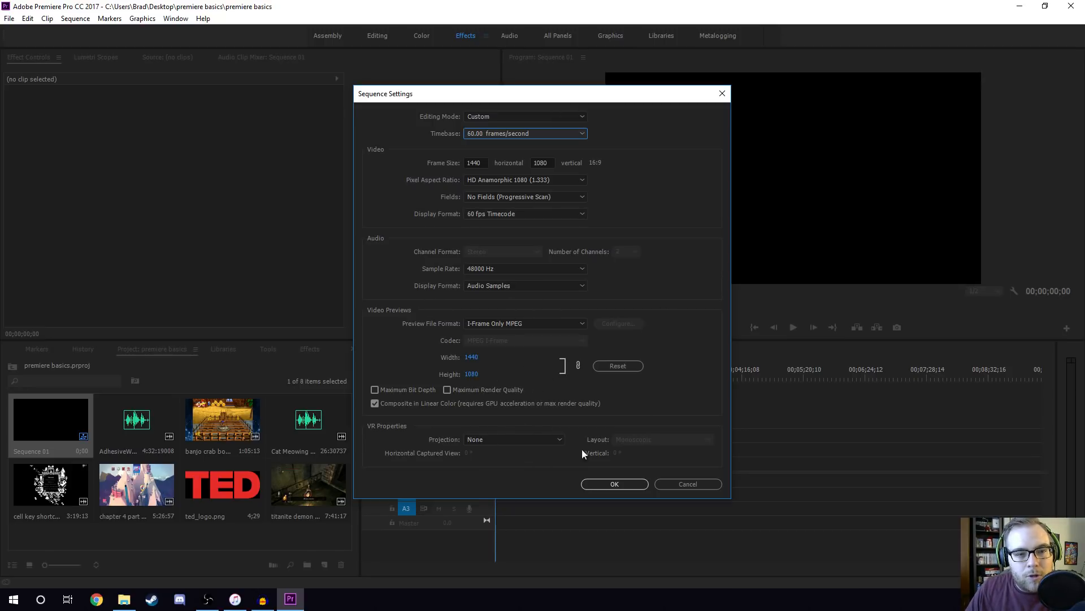
{"action": "left_click", "coordinate": [613, 485]}
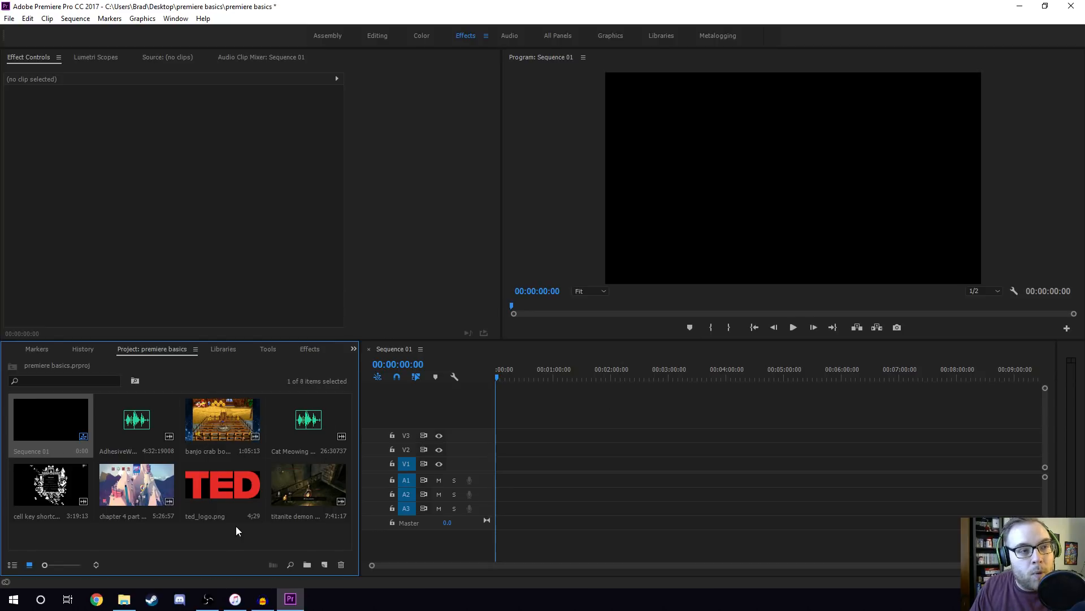
{"action": "left_click", "coordinate": [239, 539]}
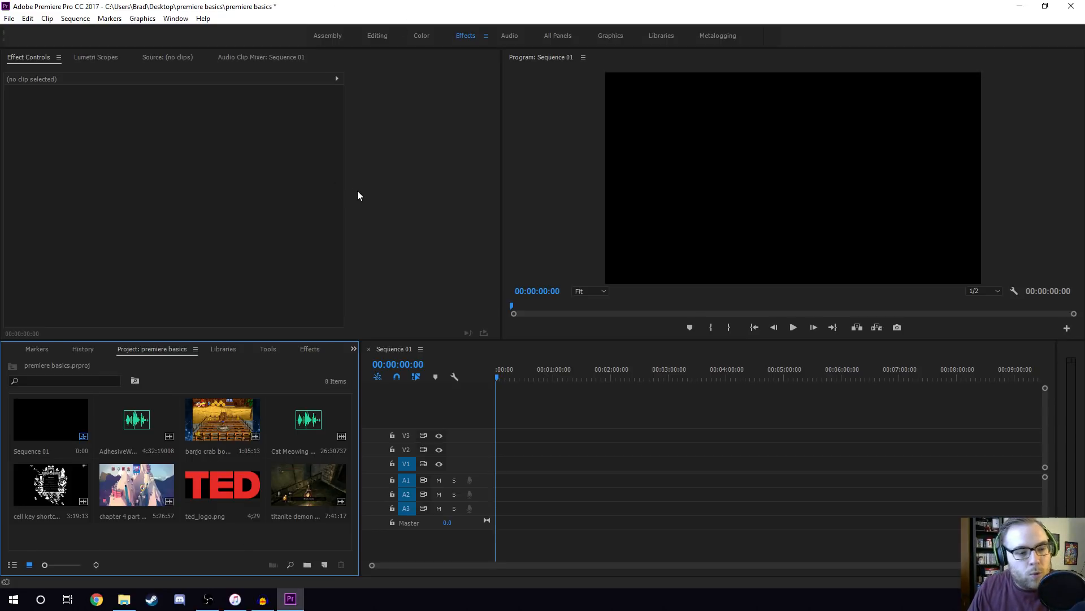
Switch to Audacity and record a spoken stereo audio track about 17 seconds long.
{"action": "mouse_move", "coordinate": [264, 603]}
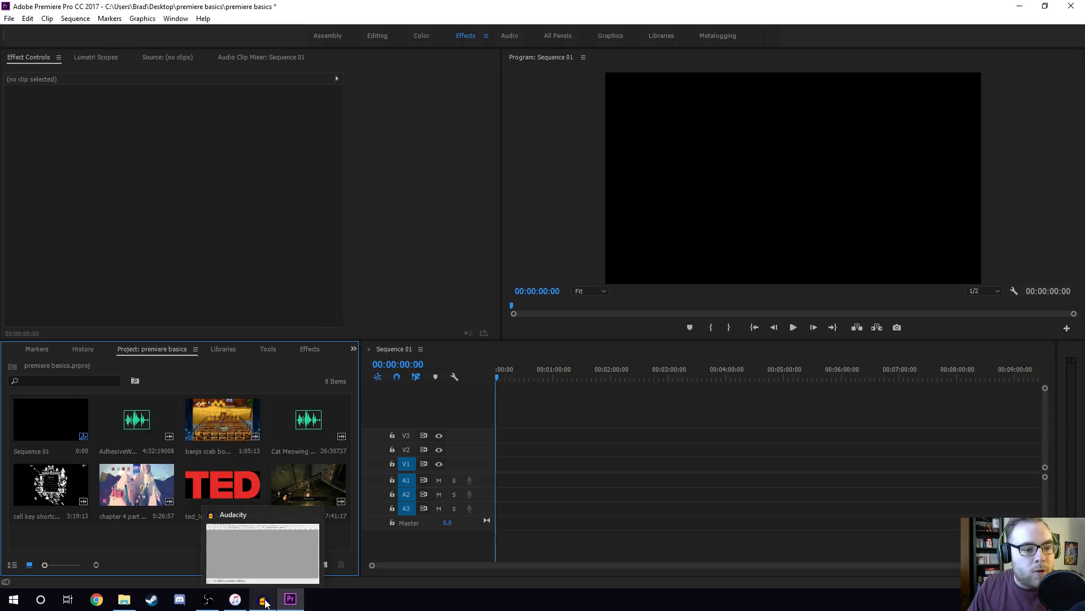
{"action": "left_click", "coordinate": [265, 603]}
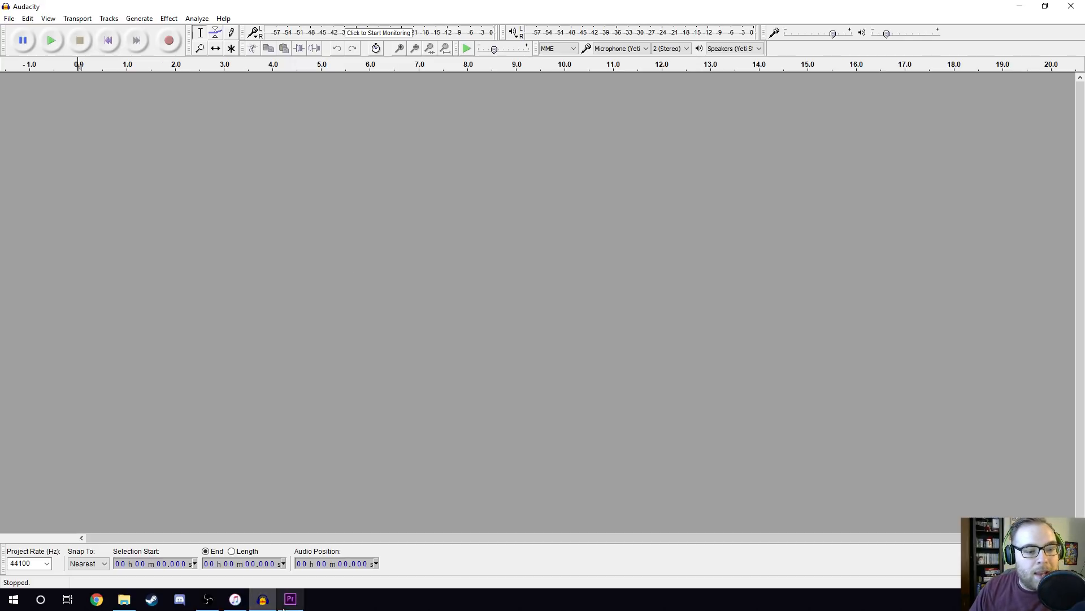
{"action": "left_click", "coordinate": [290, 599]}
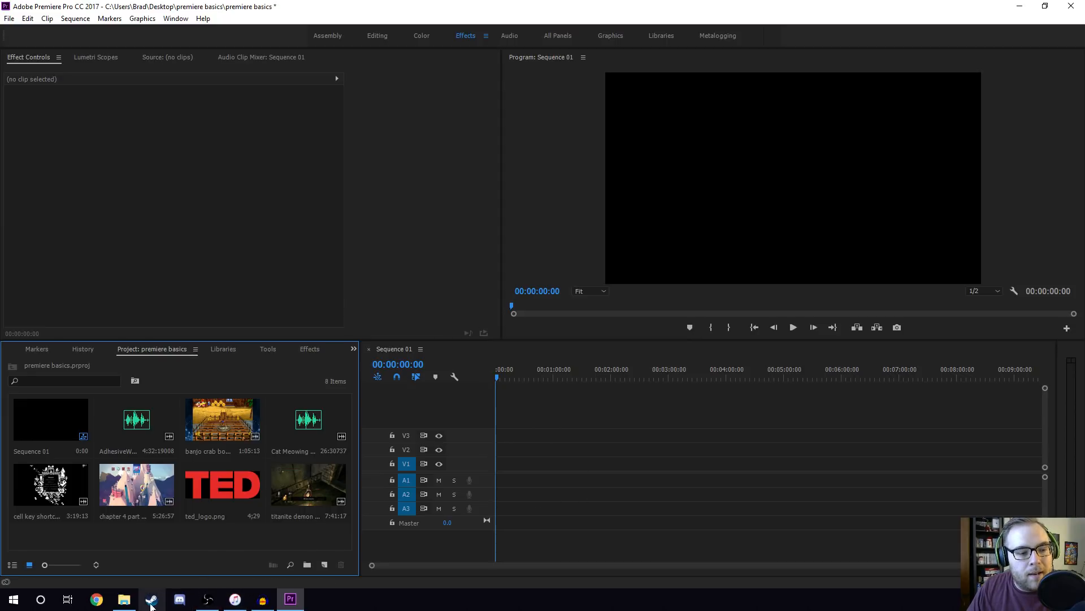
{"action": "left_click", "coordinate": [262, 599]}
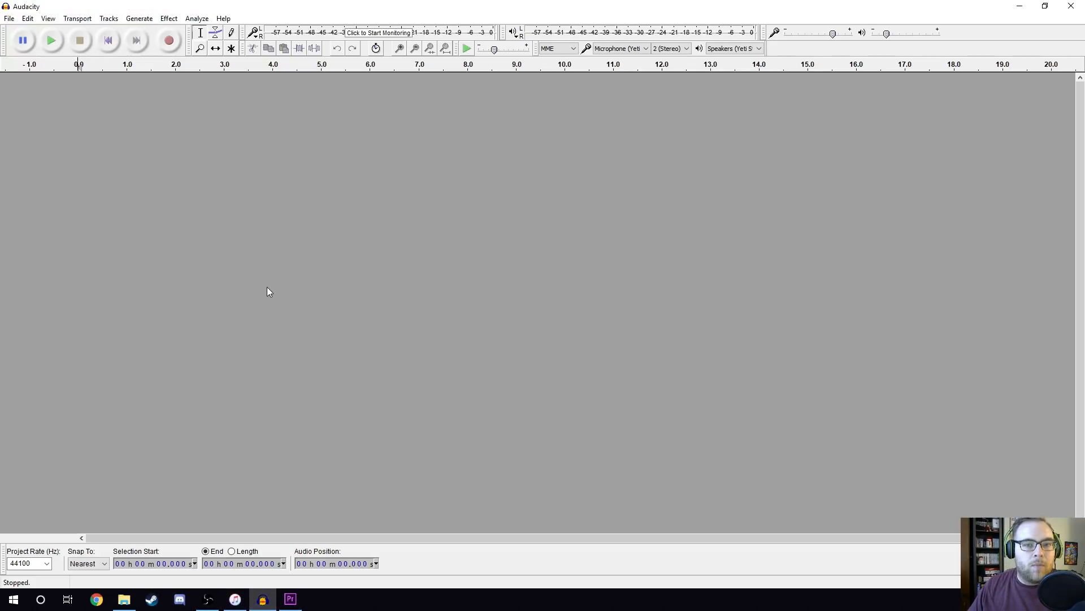
{"action": "left_click", "coordinate": [170, 42]}
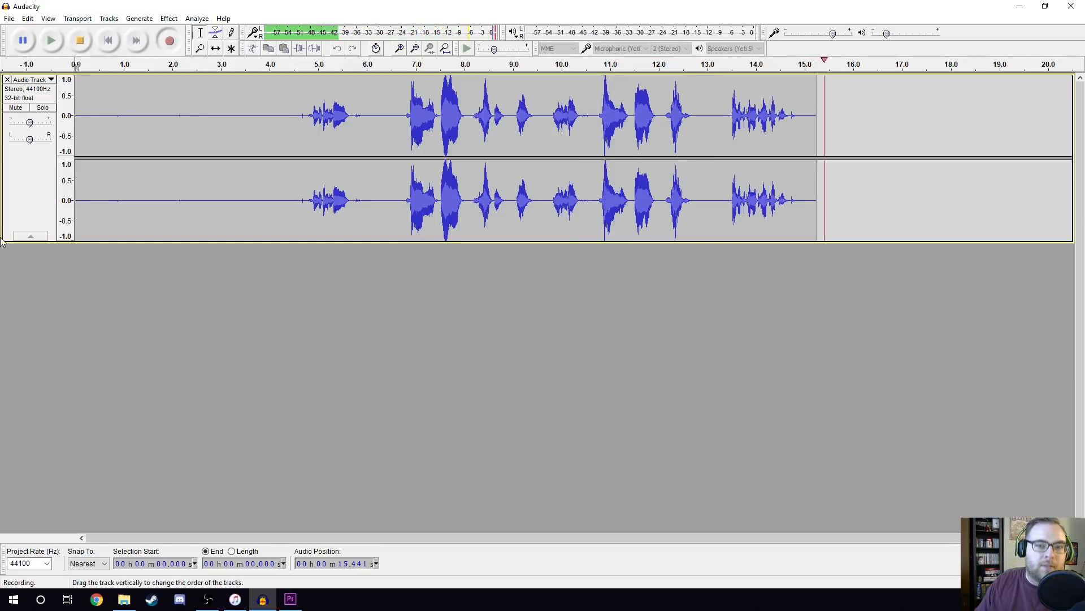
{"action": "key", "text": "space"}
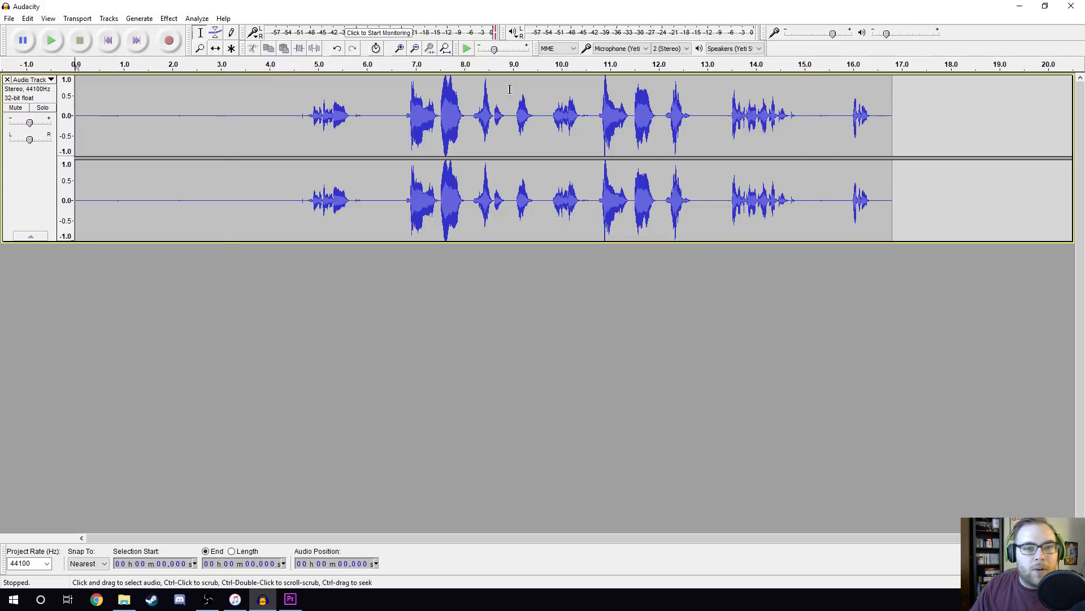
Listen to the recording from about 4.7 seconds and from about 6.8 seconds to find the usable take.
{"action": "left_click", "coordinate": [305, 115]}
{"action": "key", "text": "space"}
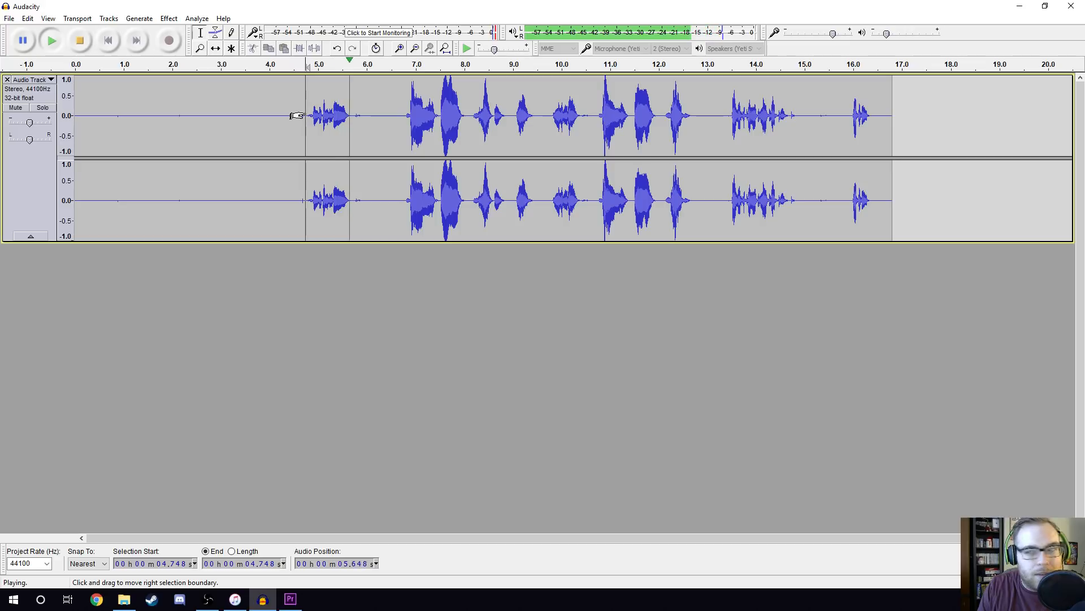
{"action": "key", "text": "space"}
{"action": "left_click", "coordinate": [405, 115]}
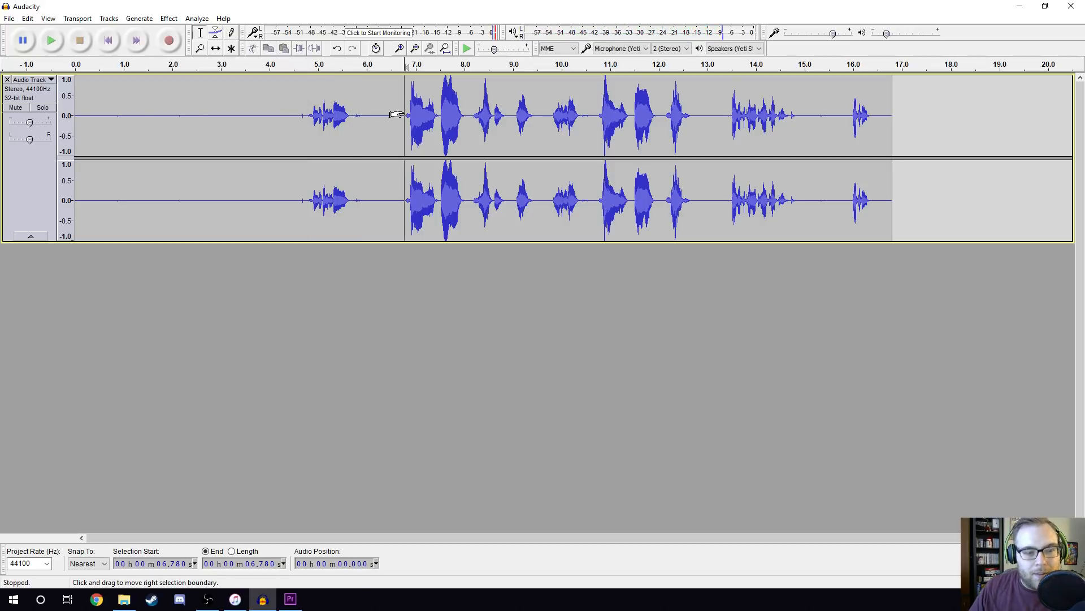
{"action": "key", "text": "space"}
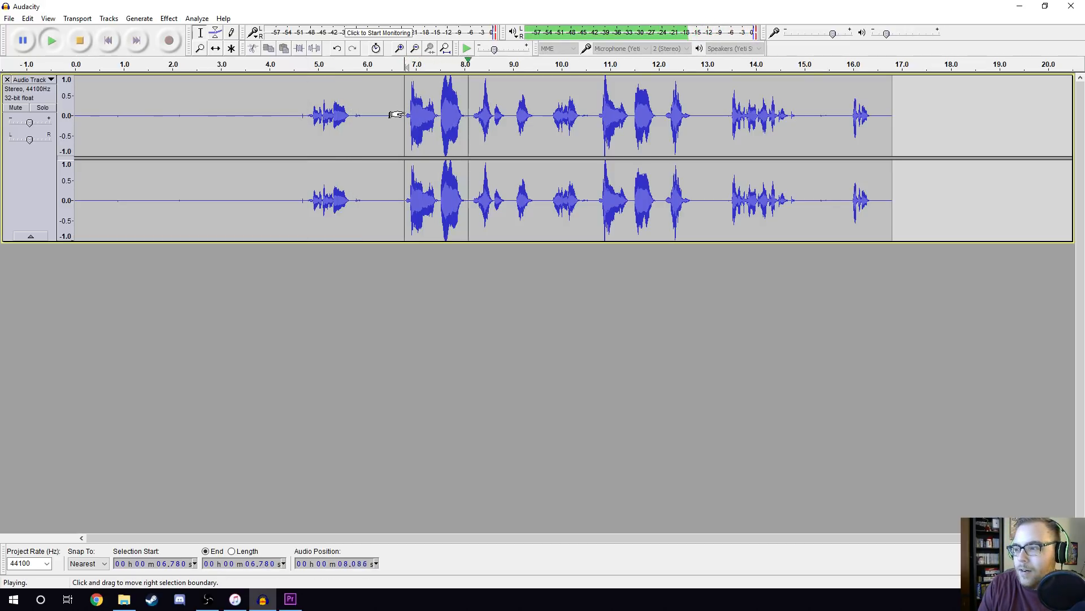
{"action": "key", "text": "space"}
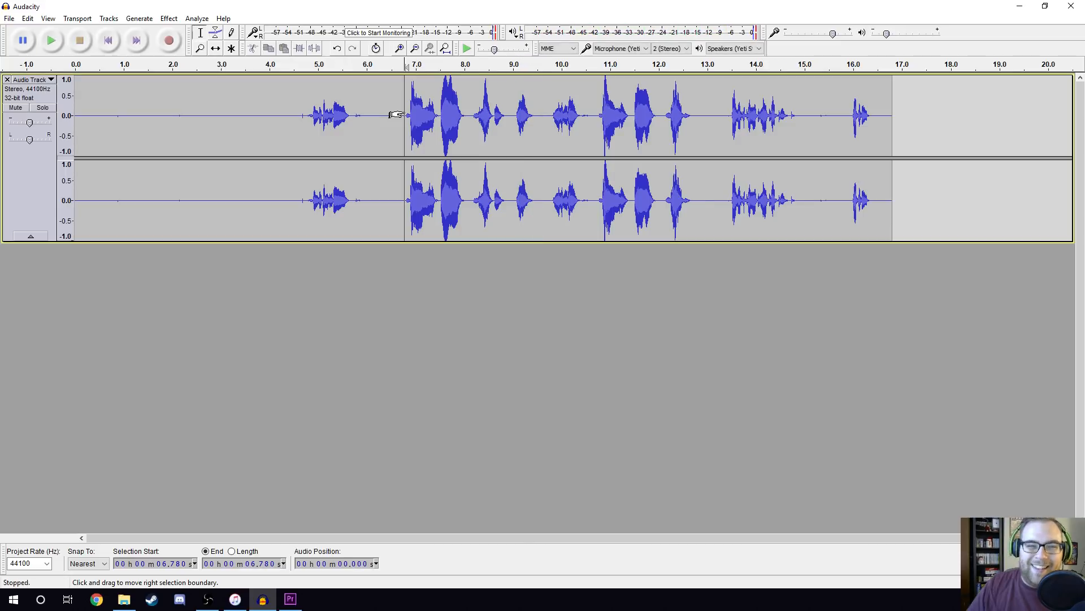
Delete the first 10.6 seconds of the recording, play the rest, and remove everything after about 4.5 seconds.
{"action": "left_click_drag", "start_coordinate": [592, 116], "coordinate": [2, 203]}
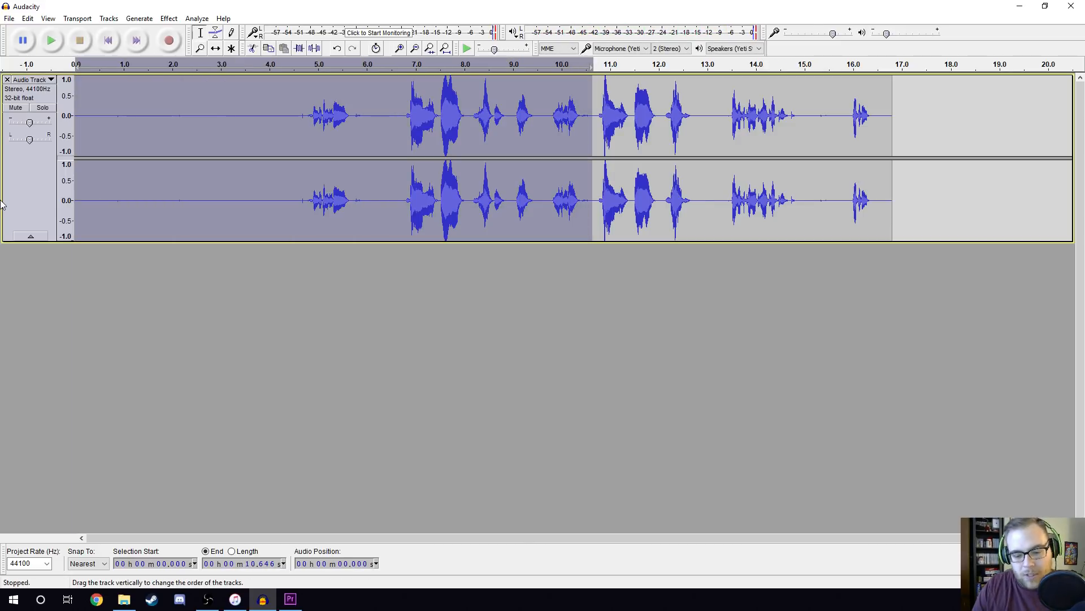
{"action": "key", "text": "Delete"}
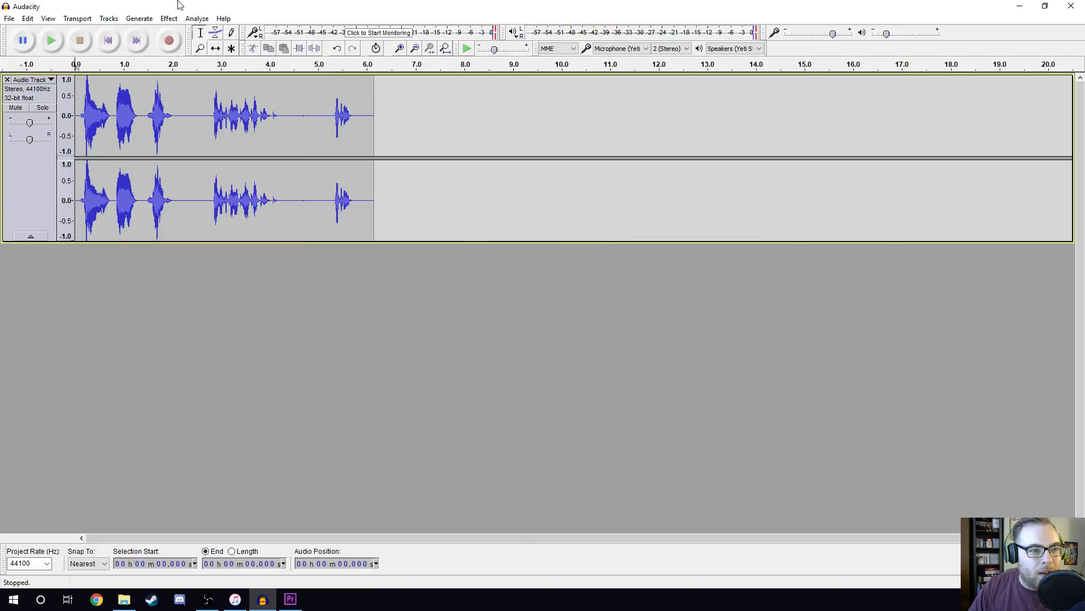
{"action": "key", "text": "space"}
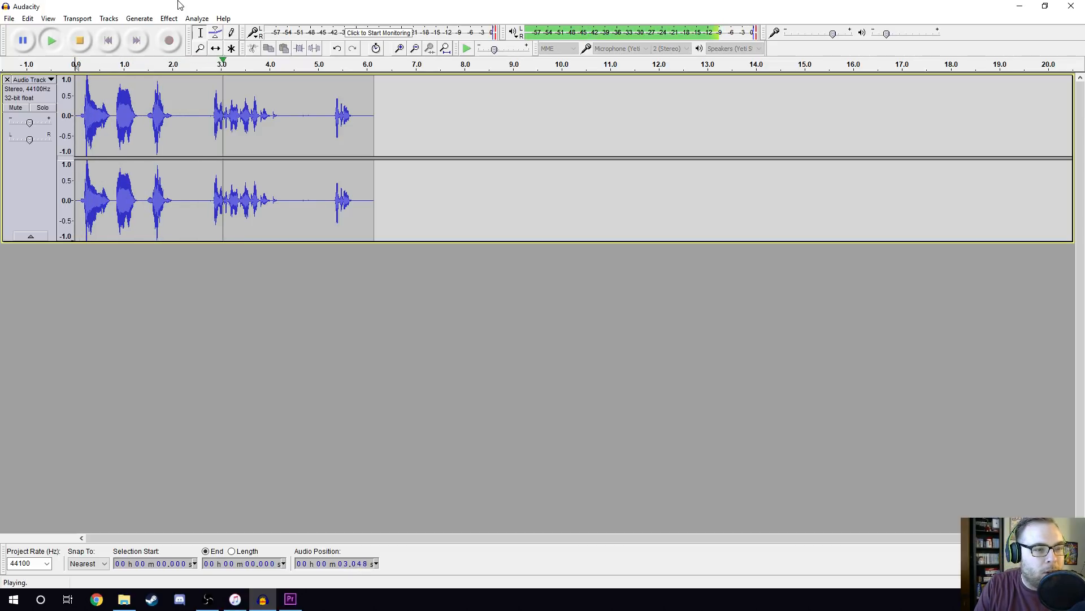
{"action": "key", "text": "space"}
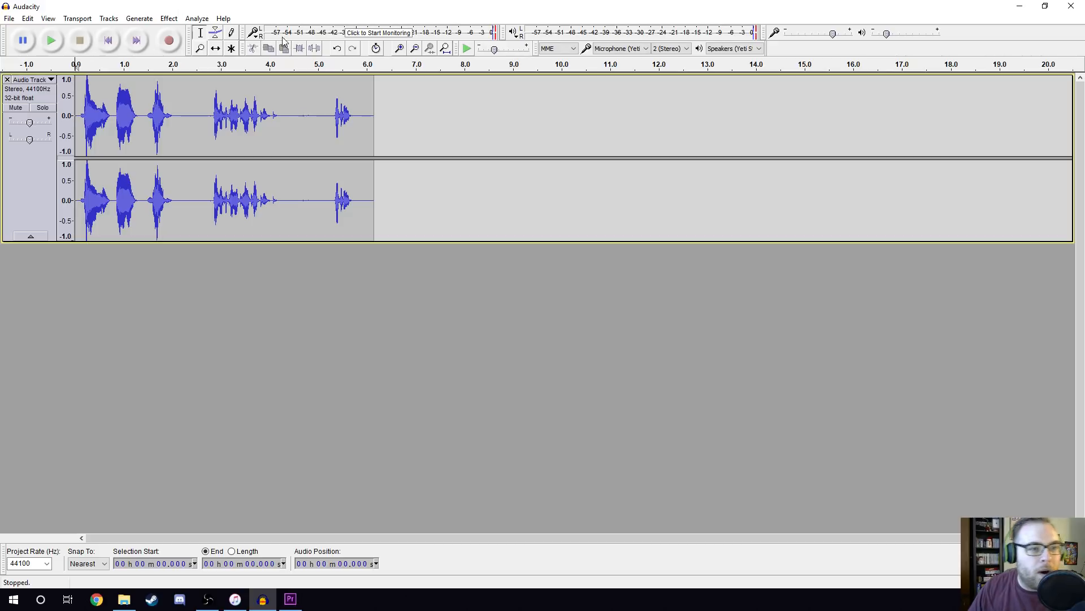
{"action": "left_click_drag", "start_coordinate": [295, 104], "coordinate": [399, 104]}
{"action": "key", "text": "Delete"}
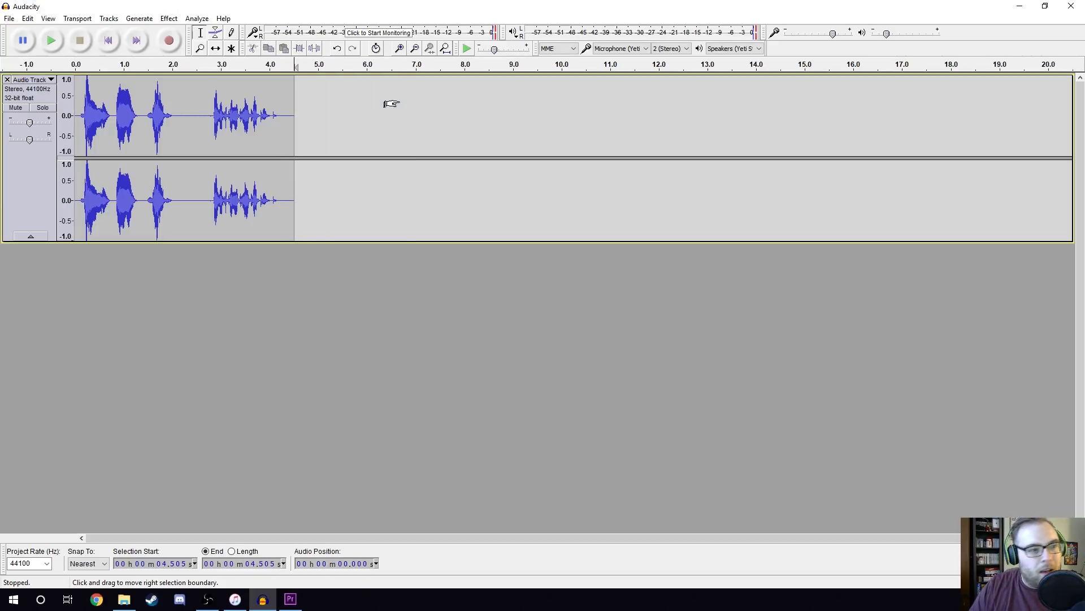
Shorten the pause before the last phrase by deleting about 2.3 to 2.65 seconds, and play the track from the start.
{"action": "left_click_drag", "start_coordinate": [187, 121], "coordinate": [205, 121]}
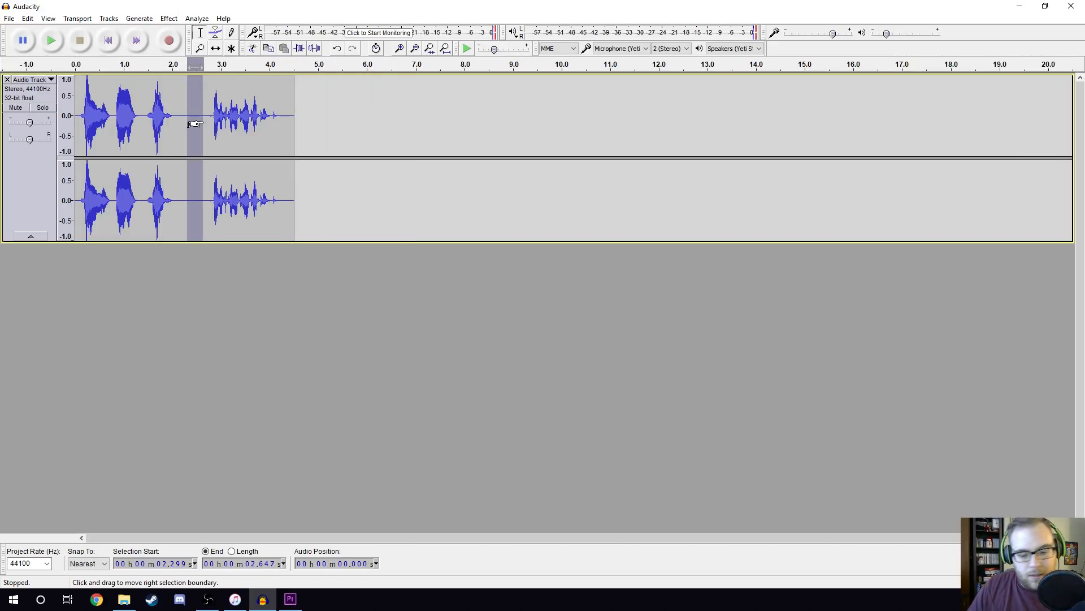
{"action": "key", "text": "Delete"}
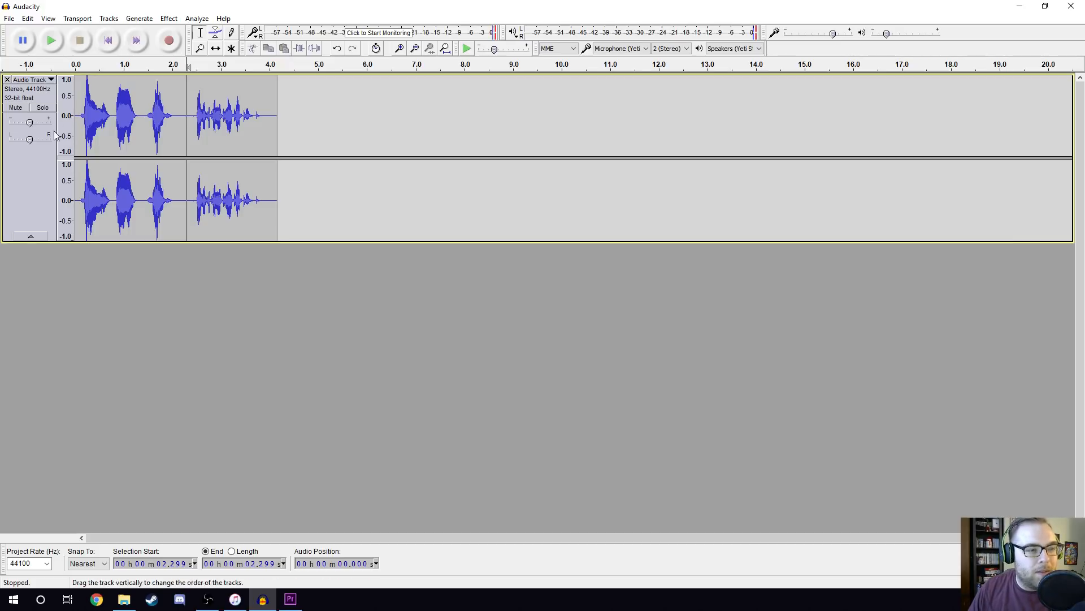
{"action": "left_click", "coordinate": [108, 40]}
{"action": "left_click", "coordinate": [50, 42]}
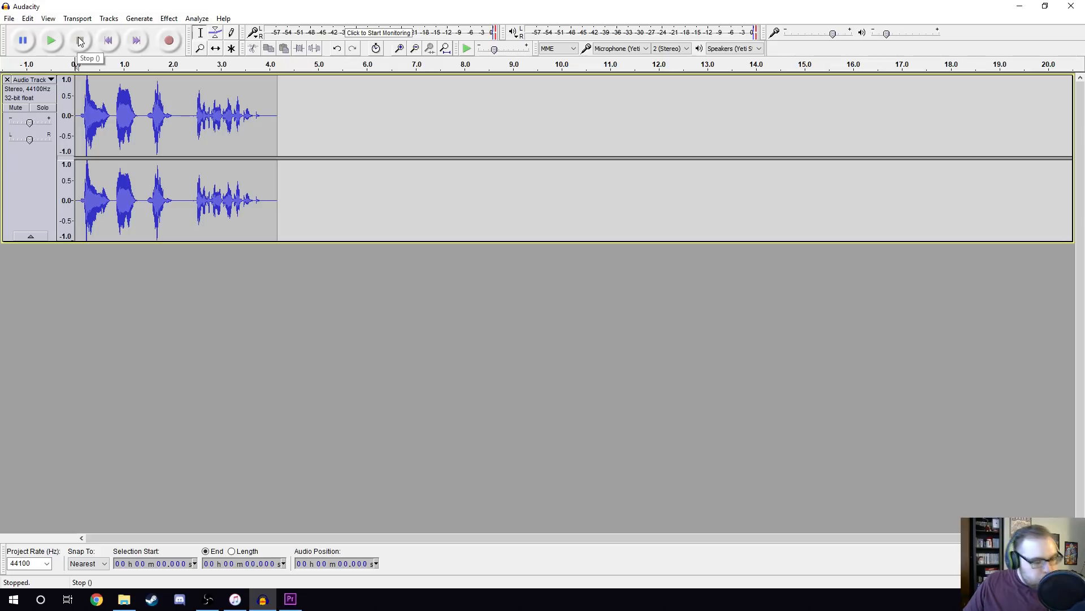
Copy a short silence at about 2.2 seconds, paste it into the gaps at about 0.8 and 1.43 seconds, and play the track.
{"action": "left_click_drag", "start_coordinate": [184, 126], "coordinate": [187, 125]}
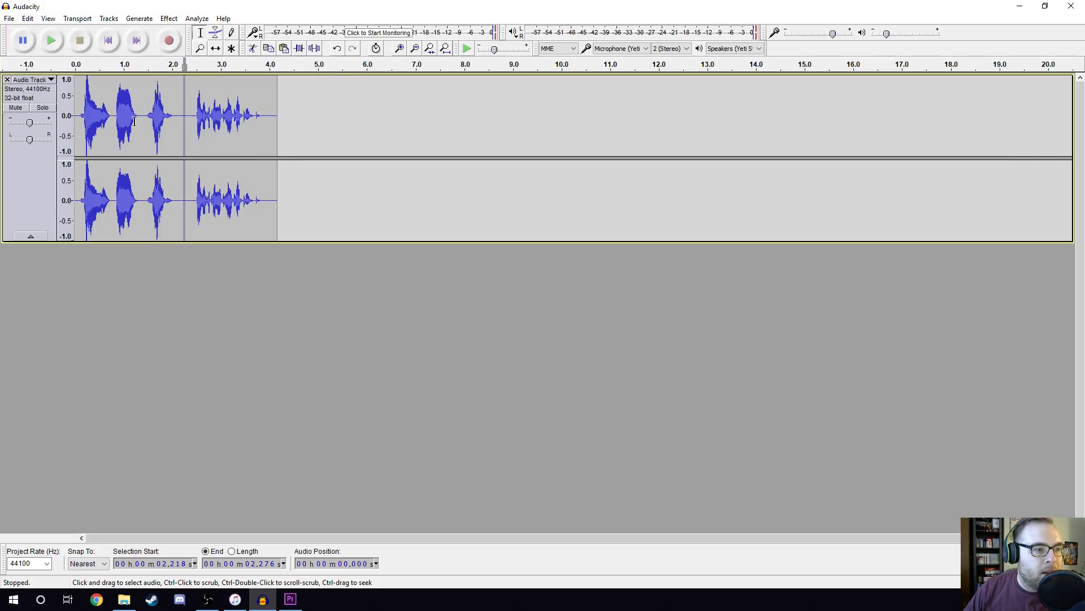
{"action": "left_click", "coordinate": [115, 125]}
{"action": "key", "text": "ctrl+v"}
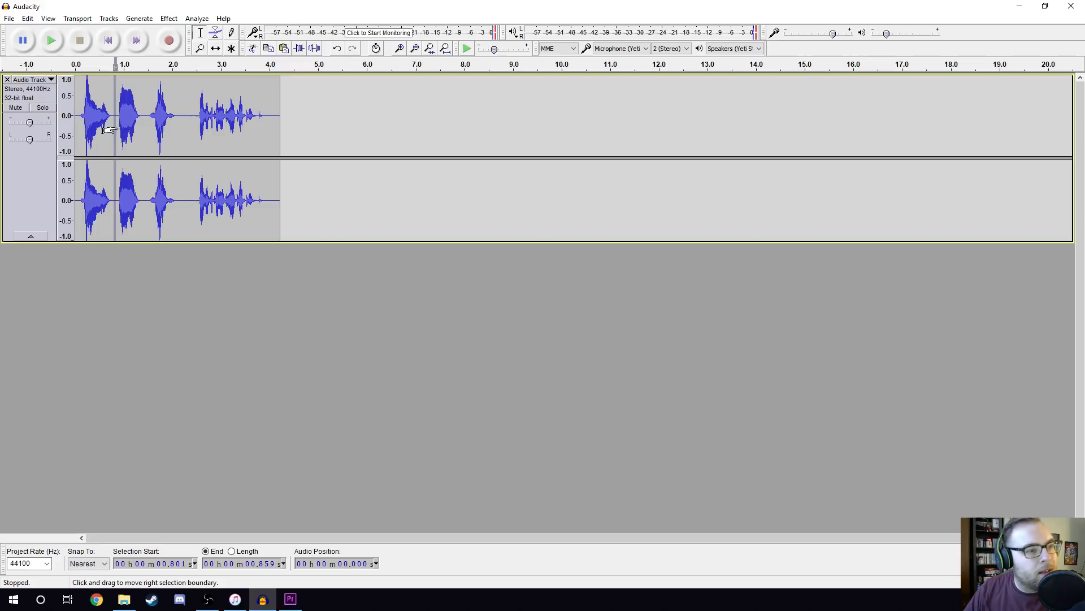
{"action": "left_click", "coordinate": [144, 122]}
{"action": "key", "text": "ctrl+v"}
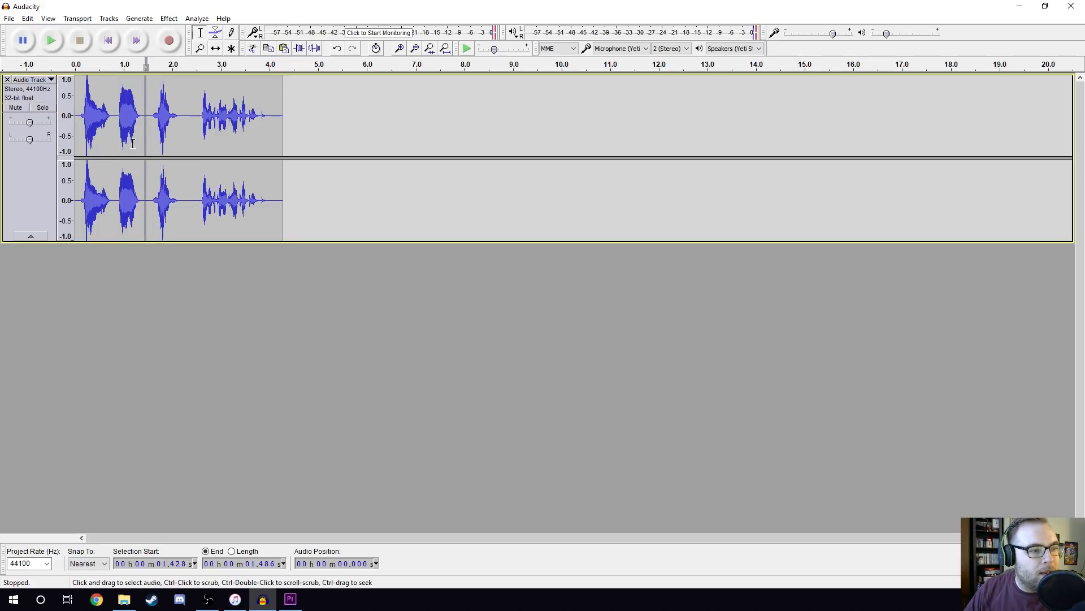
{"action": "left_click", "coordinate": [108, 41]}
{"action": "key", "text": "space"}
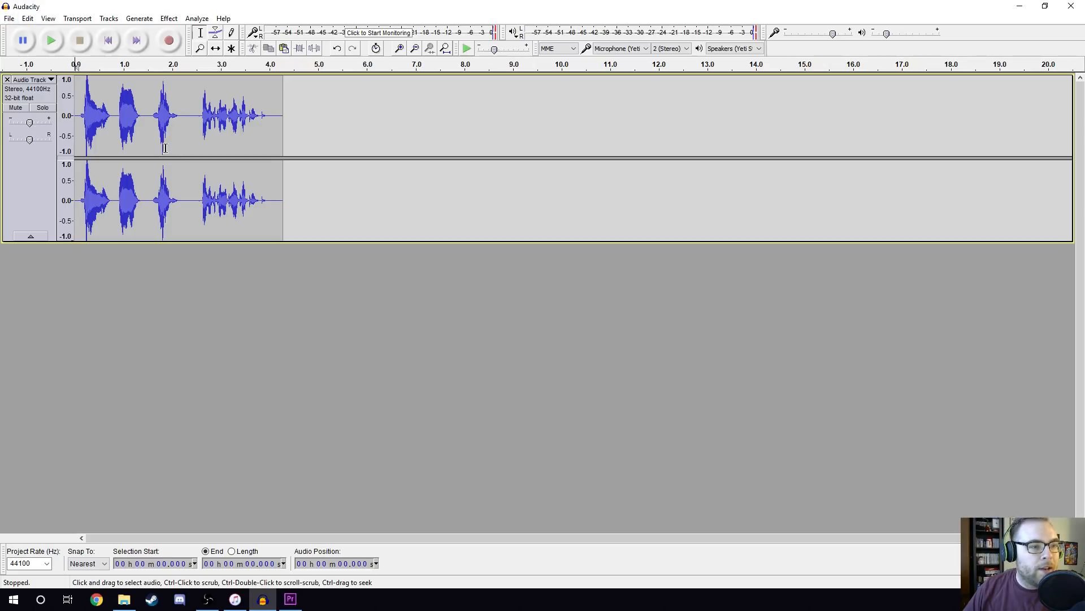
{"action": "left_click", "coordinate": [10, 18]}
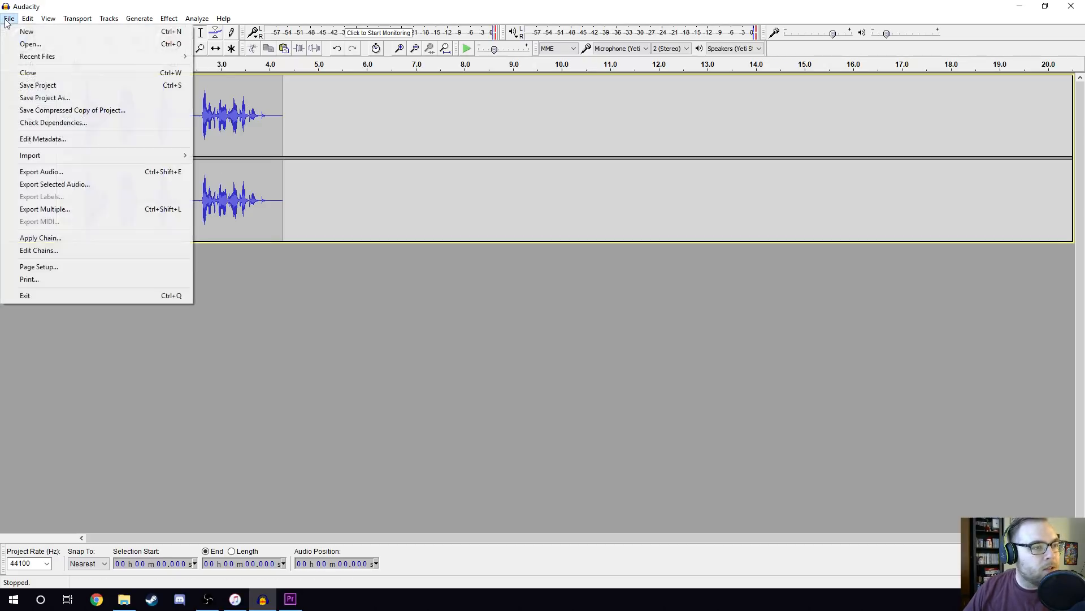
{"action": "left_click", "coordinate": [47, 172]}
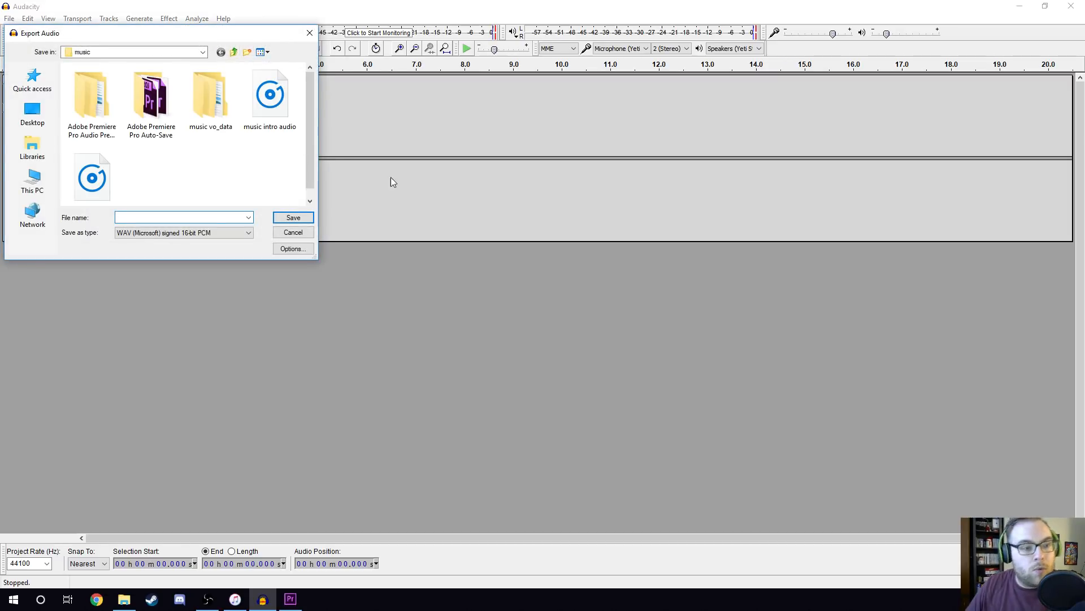
{"action": "left_click", "coordinate": [293, 232]}
{"action": "left_click", "coordinate": [243, 133]}
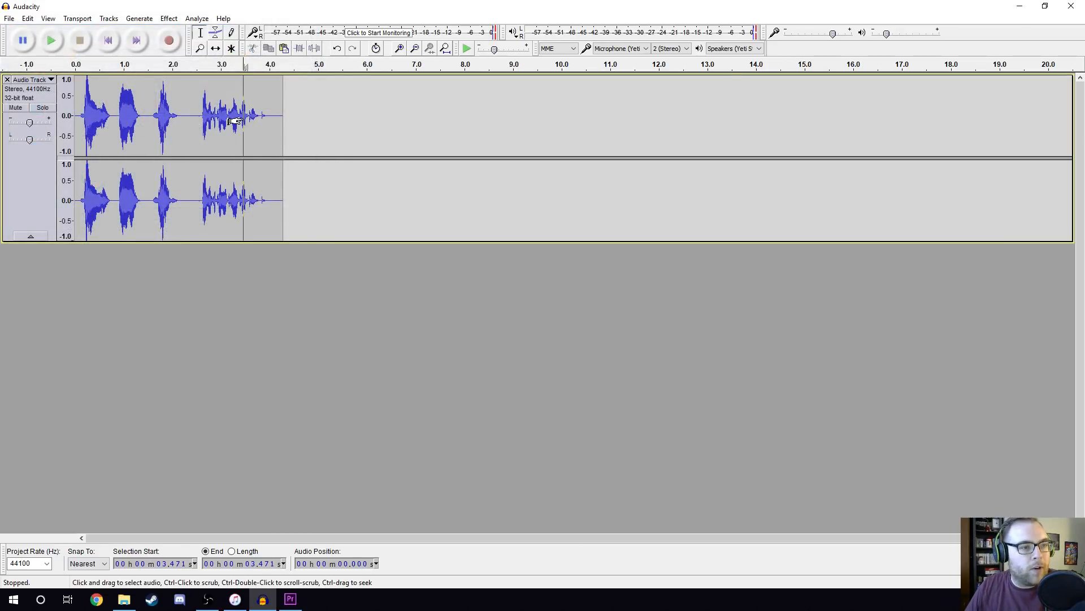
{"action": "left_click", "coordinate": [113, 43]}
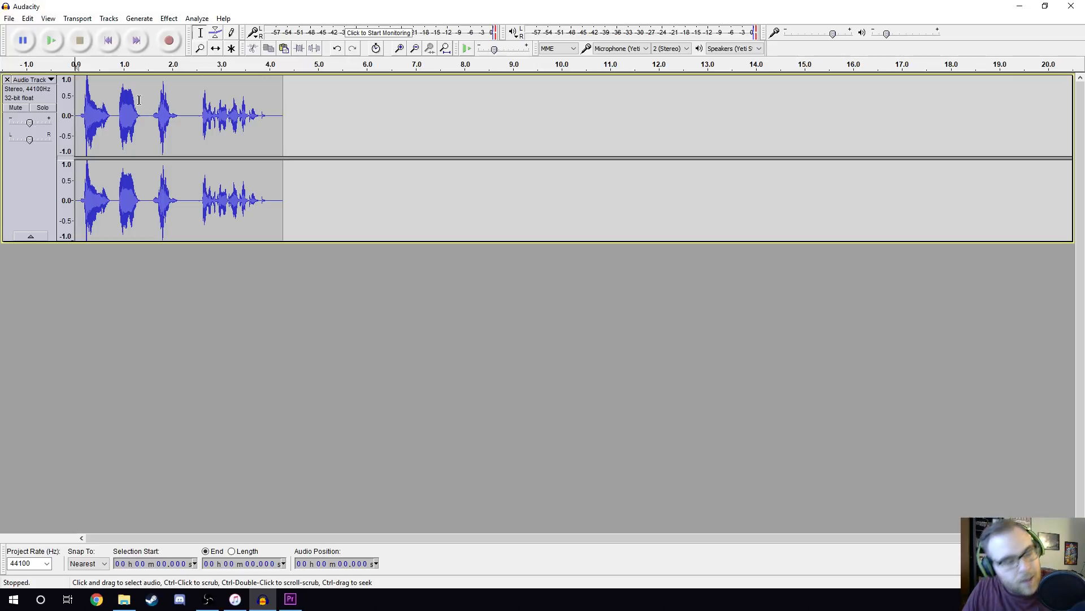
Undo the silence pastes, the pause cut and the trims to restore the full-length recording.
{"action": "key", "text": "ctrl+z"}
{"action": "key", "text": "ctrl+z"}
{"action": "key", "text": "ctrl+z"}
{"action": "key", "text": "ctrl+z"}
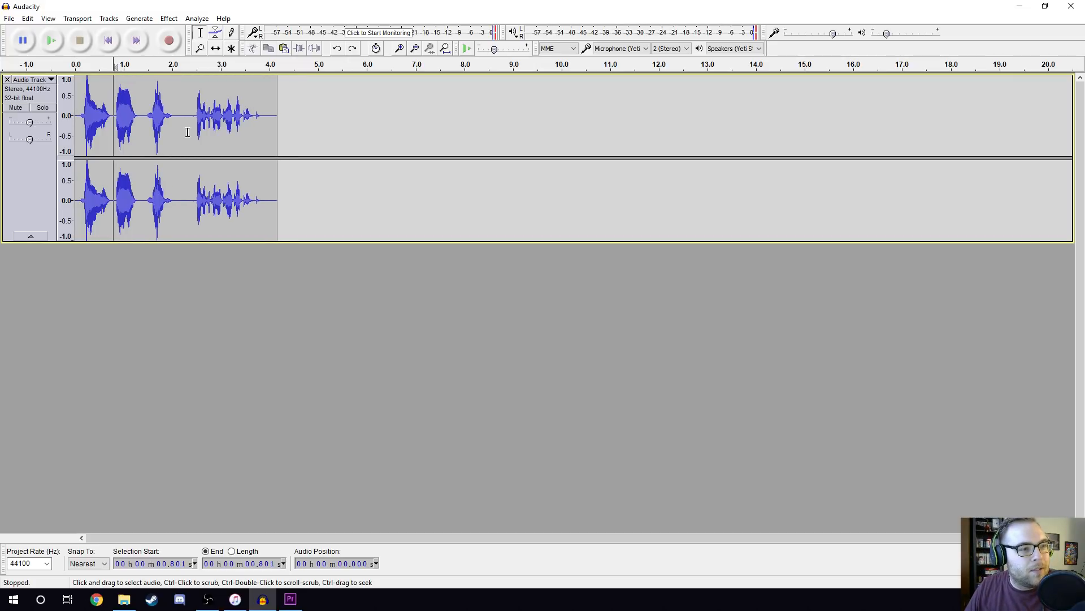
{"action": "key", "text": "ctrl+z"}
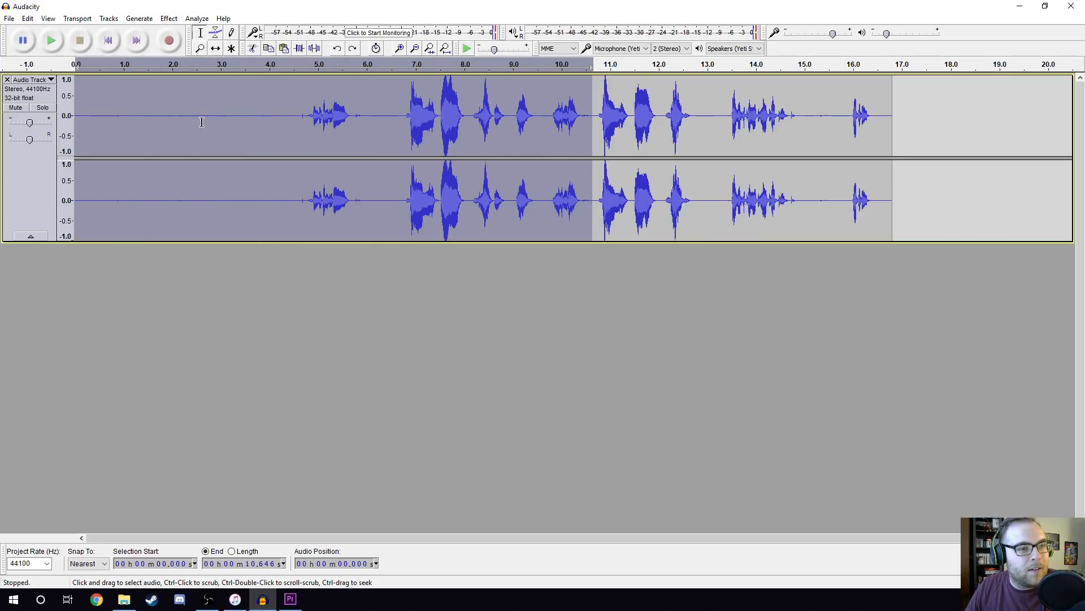
Capture a Noise Reduction profile from the silent stretch between about 0.26 and 4.45 seconds.
{"action": "left_click_drag", "start_coordinate": [88, 127], "coordinate": [289, 133]}
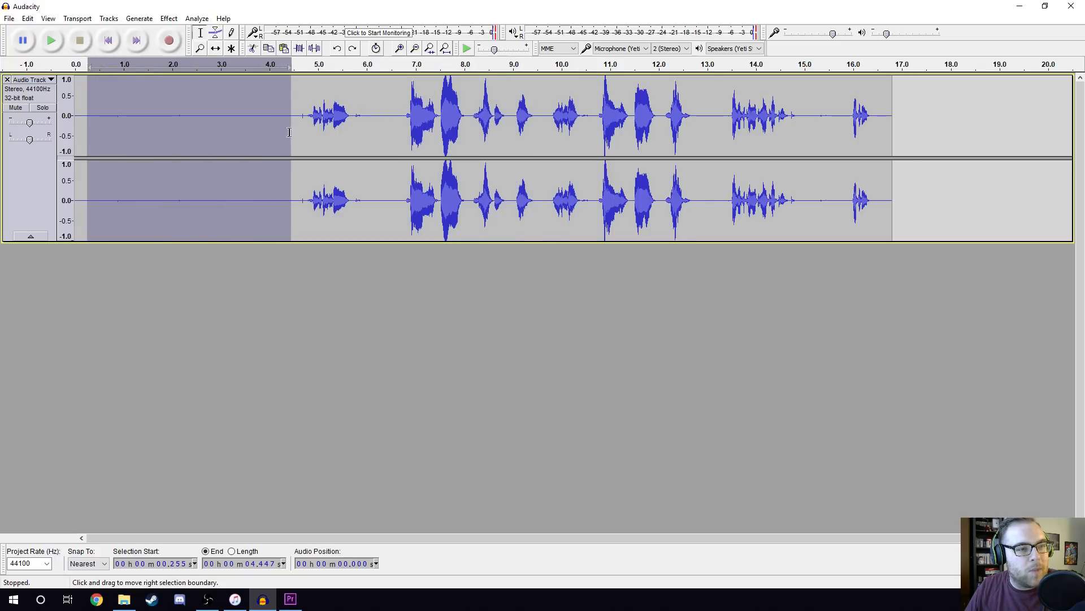
{"action": "left_click", "coordinate": [170, 19]}
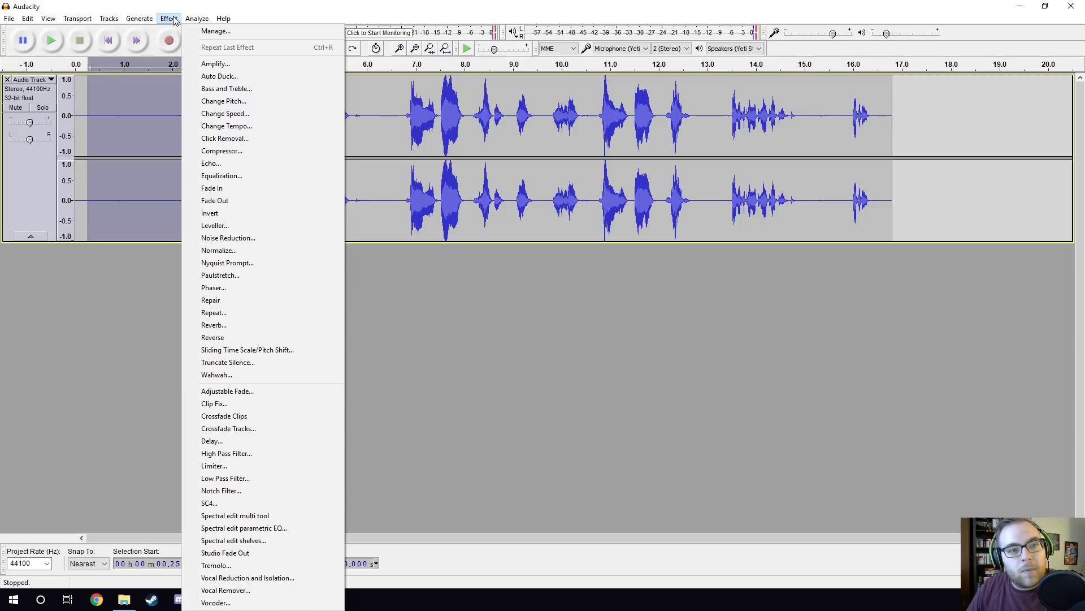
{"action": "left_click", "coordinate": [253, 238]}
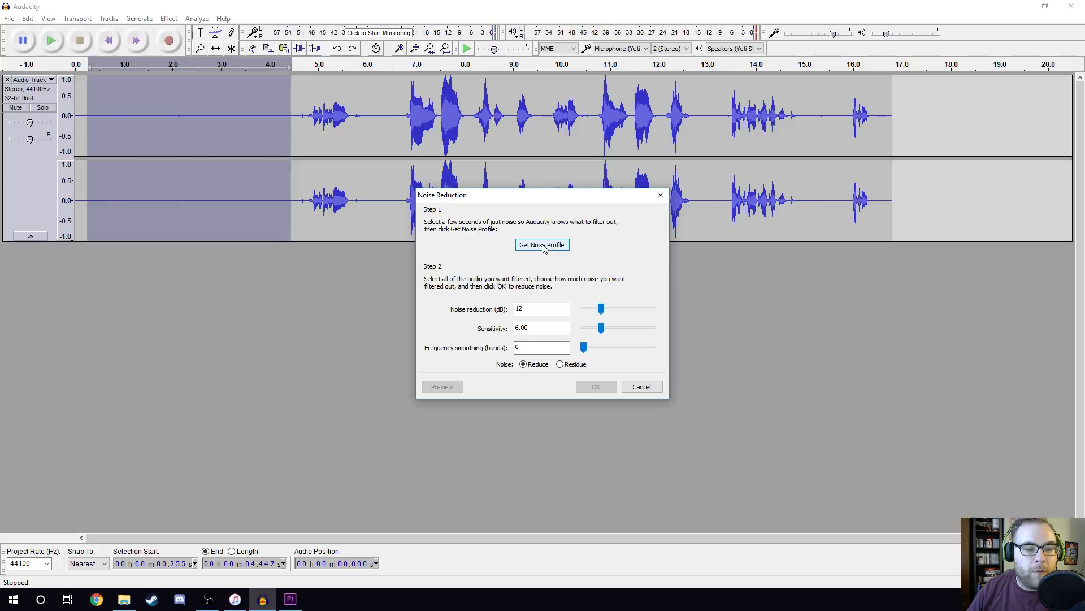
{"action": "left_click", "coordinate": [542, 246]}
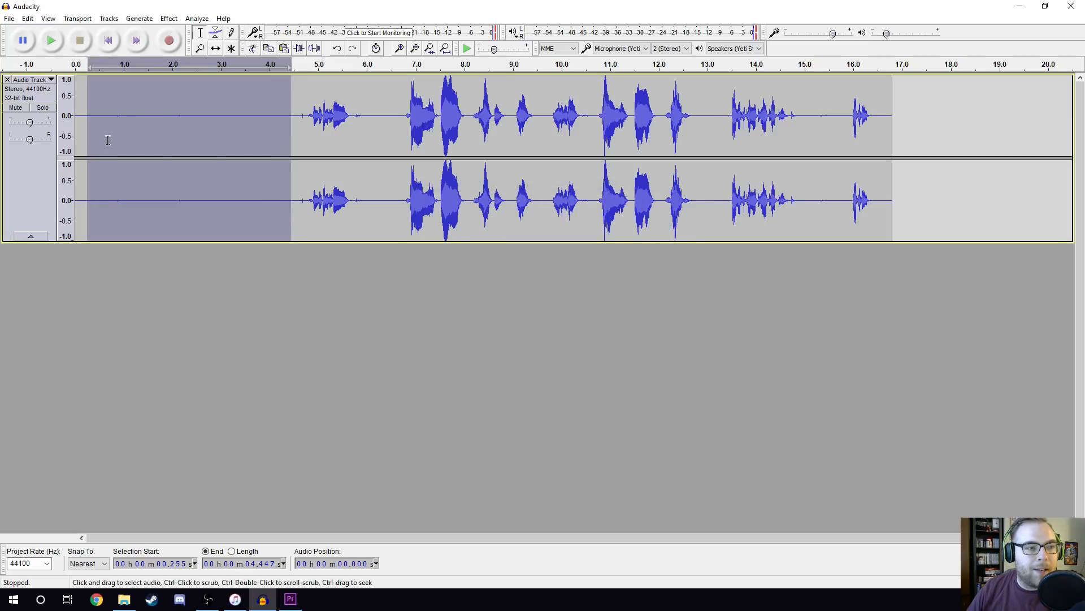
Apply Noise Reduction to the whole track with 12 dB reduction, sensitivity 6.00 and frequency smoothing 0.
{"action": "left_click", "coordinate": [232, 131]}
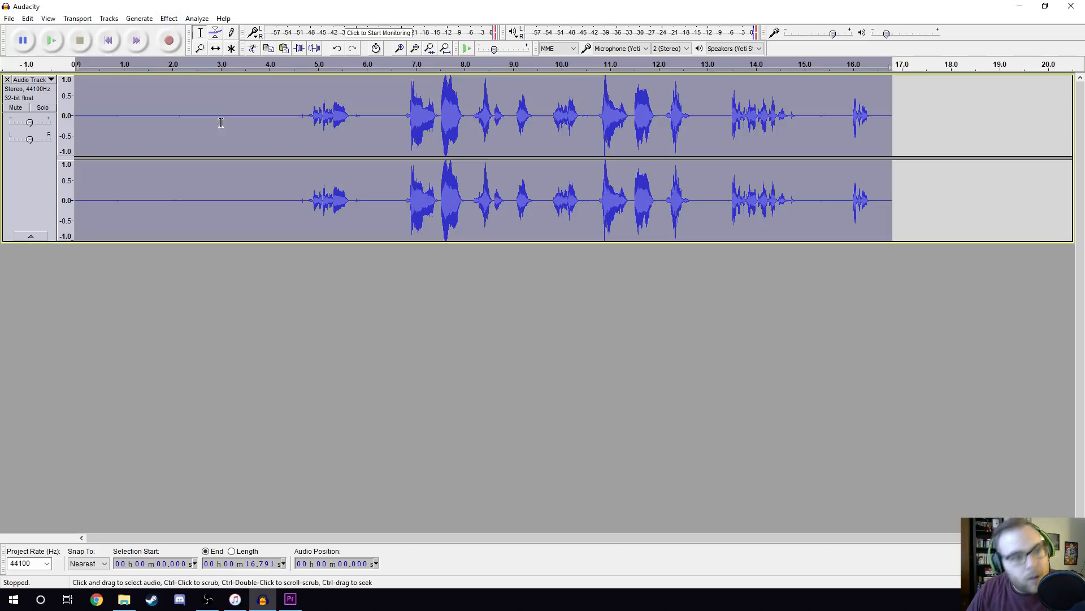
{"action": "key", "text": "ctrl+a"}
{"action": "left_click", "coordinate": [170, 19]}
{"action": "left_click", "coordinate": [232, 239]}
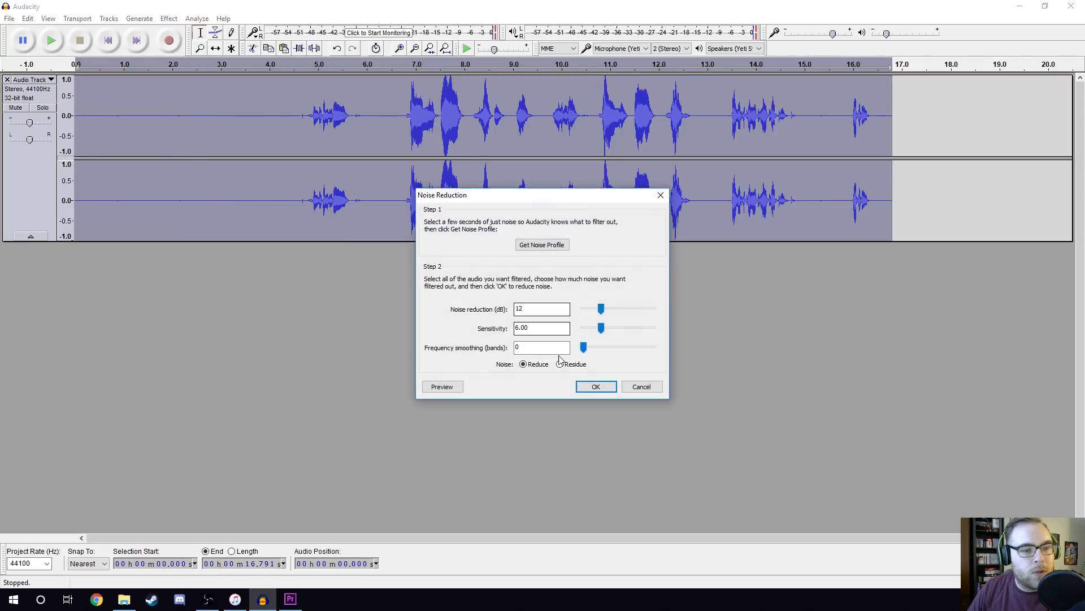
{"action": "left_click", "coordinate": [597, 387]}
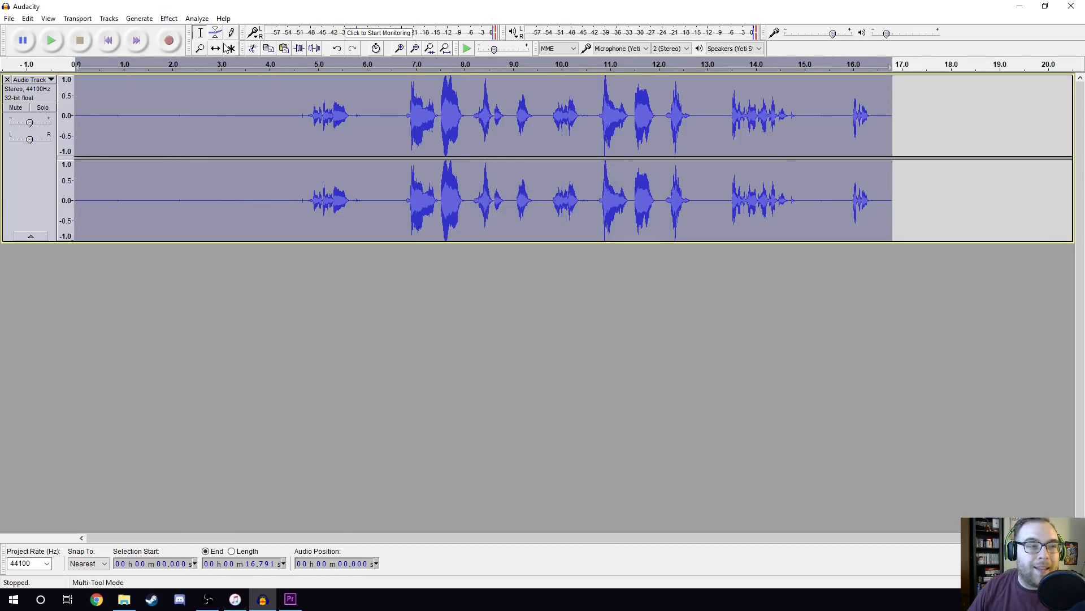
Normalize the whole track to a maximum amplitude of -1.0 dB with DC offset removal.
{"action": "left_click", "coordinate": [168, 19]}
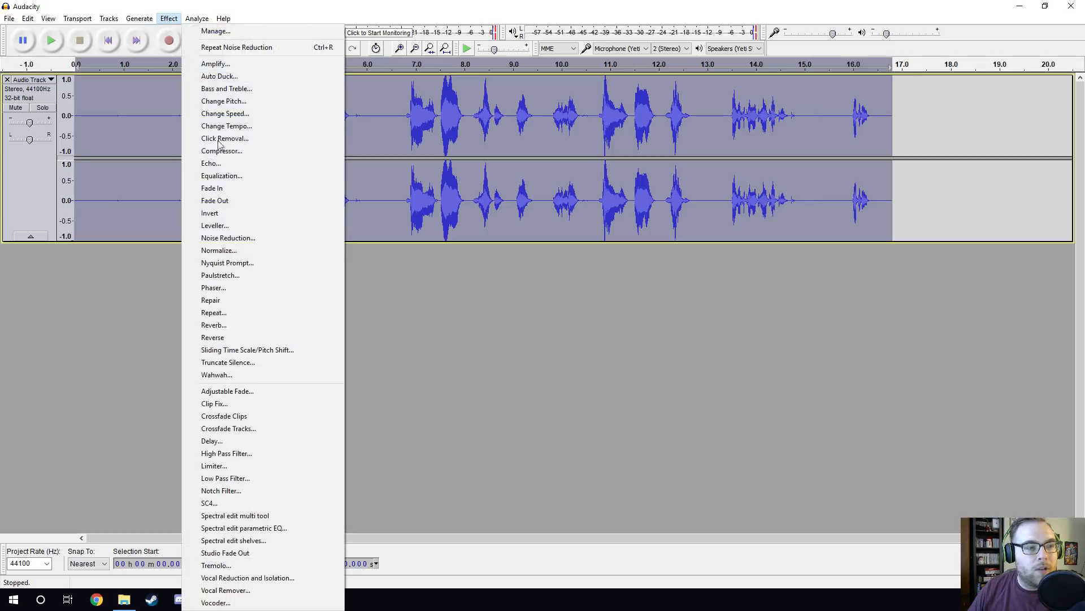
{"action": "left_click", "coordinate": [234, 251]}
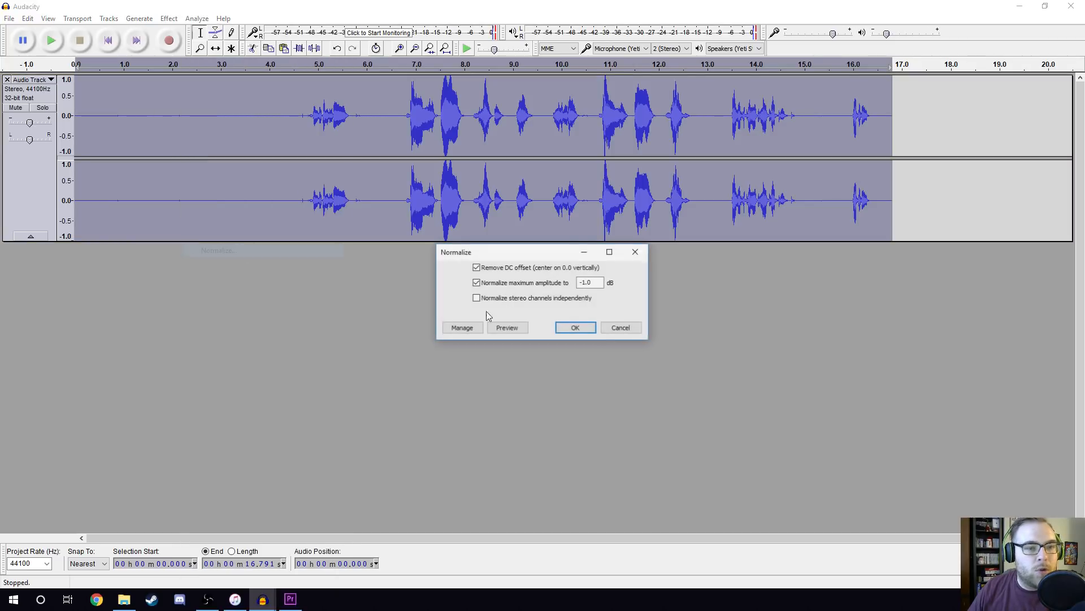
{"action": "left_click", "coordinate": [587, 328]}
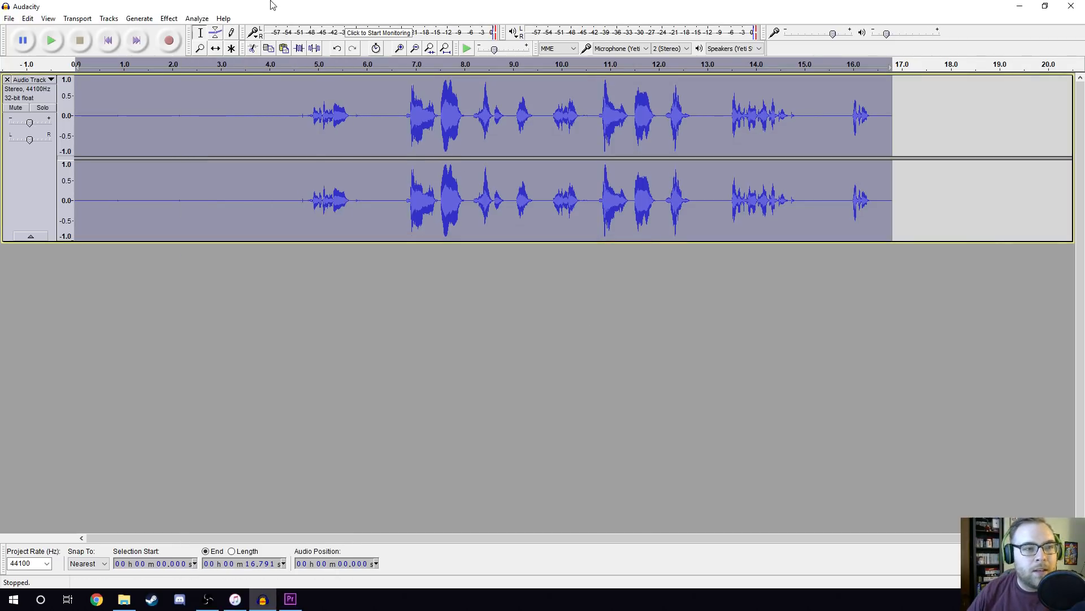
Apply Equalization to the whole track with a preset curve in place of the unnamed one.
{"action": "left_click", "coordinate": [169, 18]}
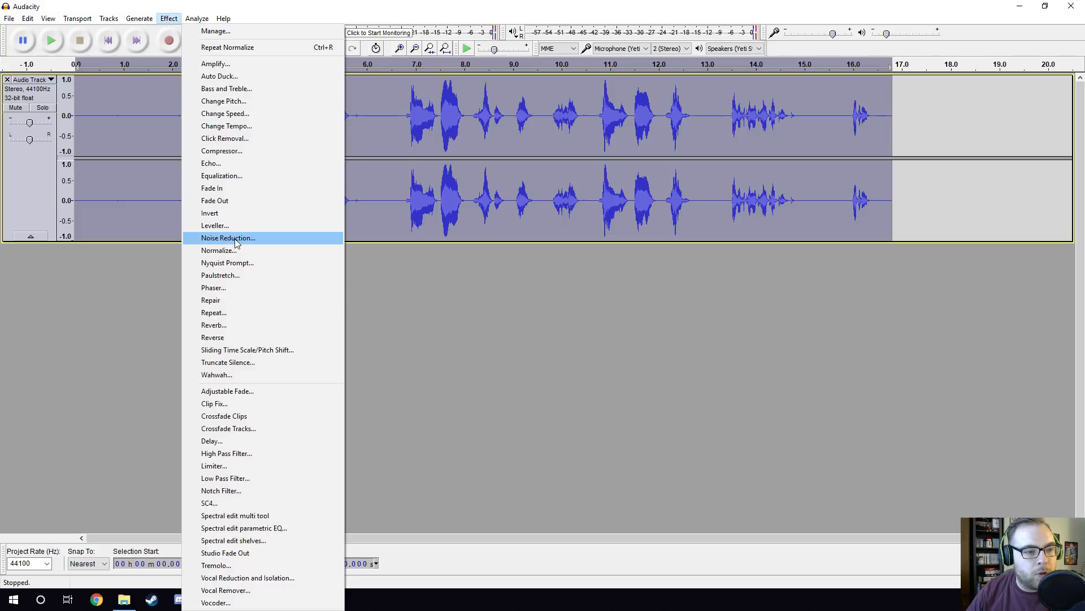
{"action": "left_click", "coordinate": [226, 176]}
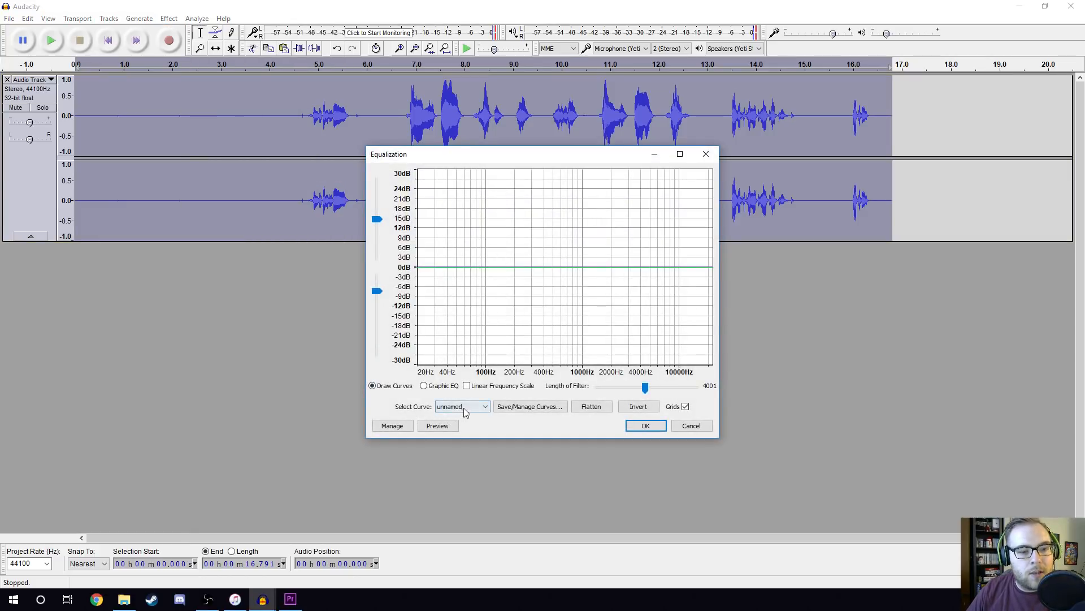
{"action": "scroll", "coordinate": [464, 411], "scroll_direction": "up", "scroll_amount": 8}
{"action": "left_click", "coordinate": [643, 425]}
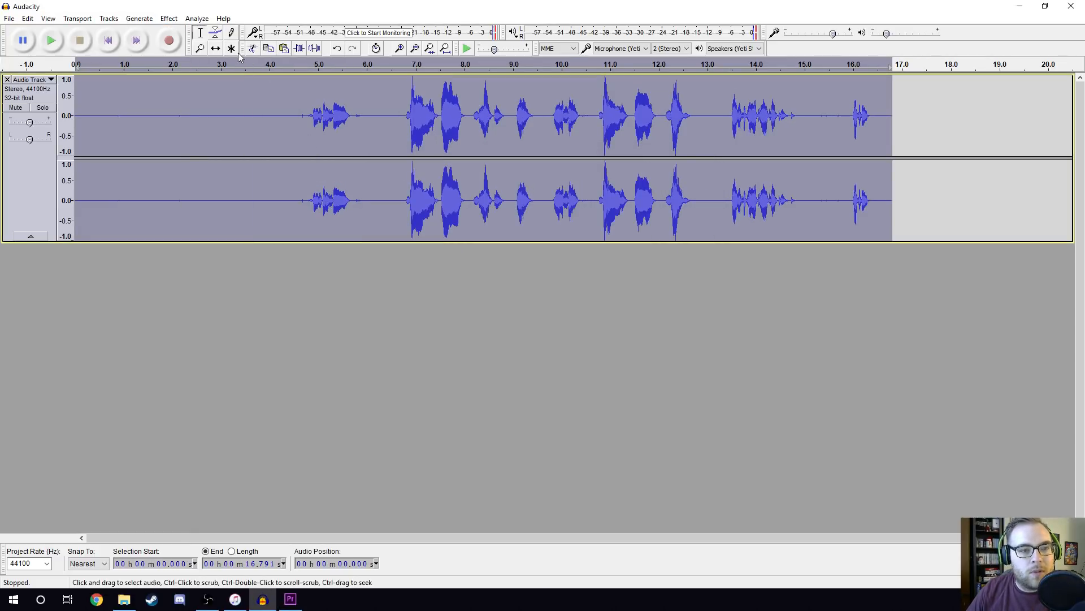
Apply a second Equalization pass to the whole track using the treble curve.
{"action": "left_click", "coordinate": [169, 19]}
{"action": "left_click", "coordinate": [241, 176]}
{"action": "scroll", "coordinate": [481, 412], "scroll_direction": "down", "scroll_amount": 3}
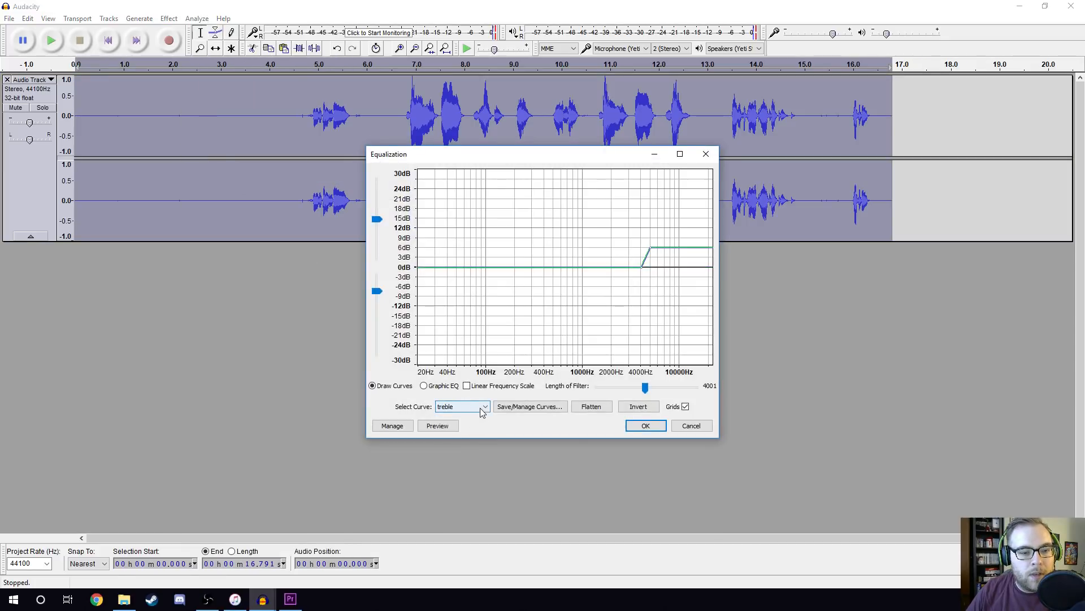
{"action": "left_click", "coordinate": [644, 426]}
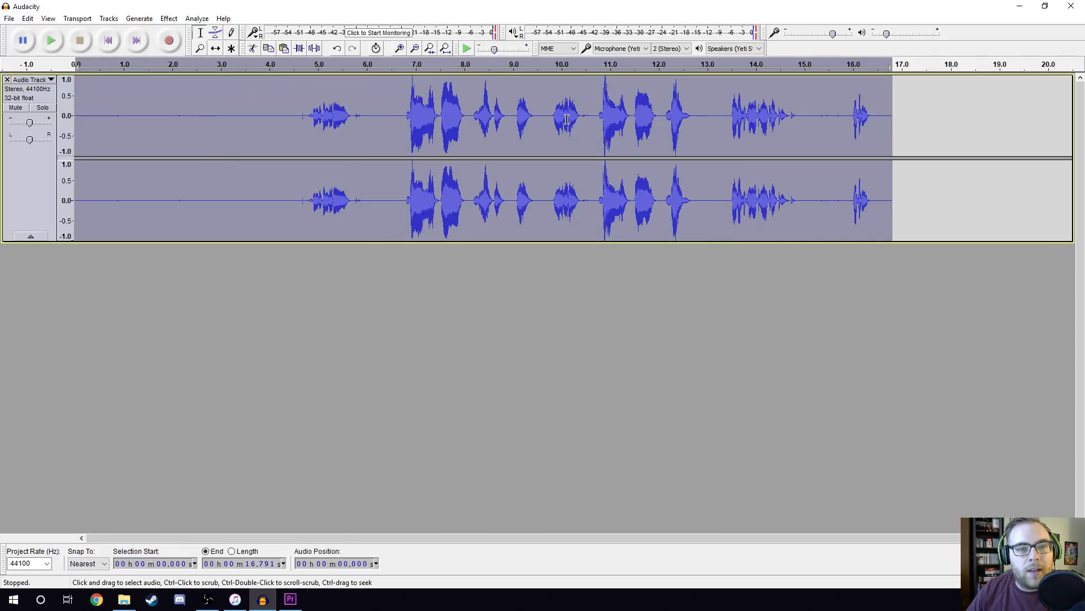
Delete the first 10.7 seconds or so and paste the copied silence into the gaps at about 0.78 and 1.43 seconds.
{"action": "left_click_drag", "start_coordinate": [595, 117], "coordinate": [2, 153]}
{"action": "key", "text": "Delete"}
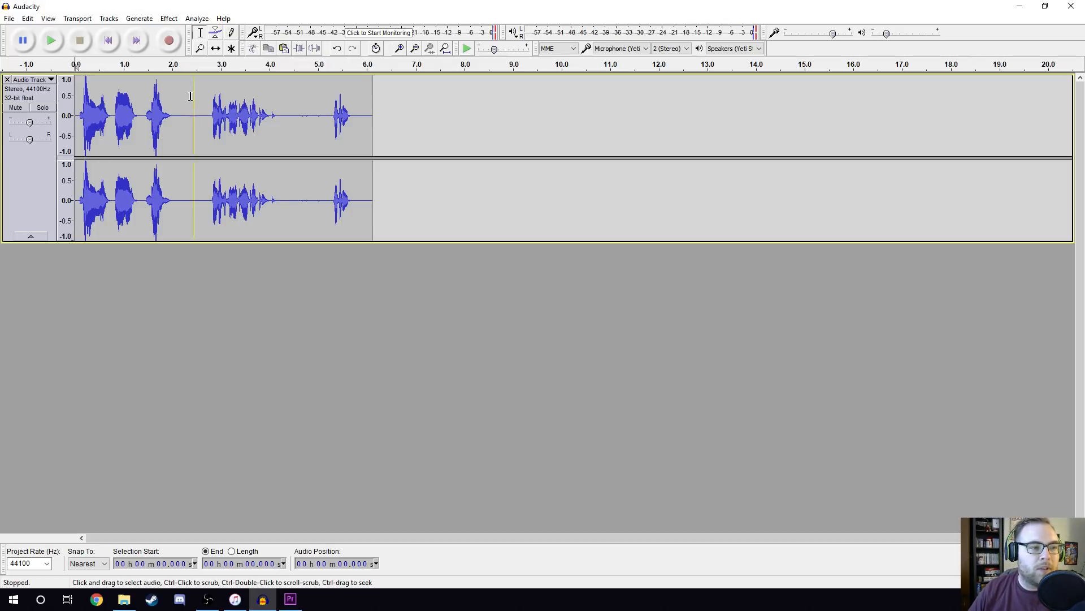
{"action": "left_click", "coordinate": [112, 122]}
{"action": "key", "text": "Right"}
{"action": "key", "text": "Right"}
{"action": "key", "text": "Right"}
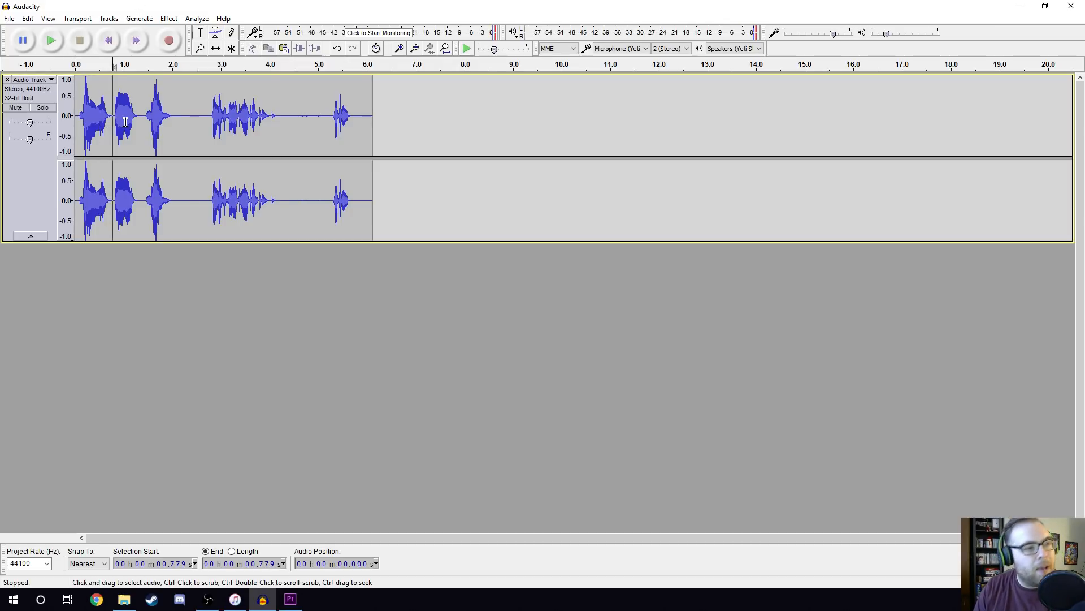
{"action": "key", "text": "ctrl+v"}
{"action": "left_click", "coordinate": [144, 119]}
{"action": "key", "text": "ctrl+v"}
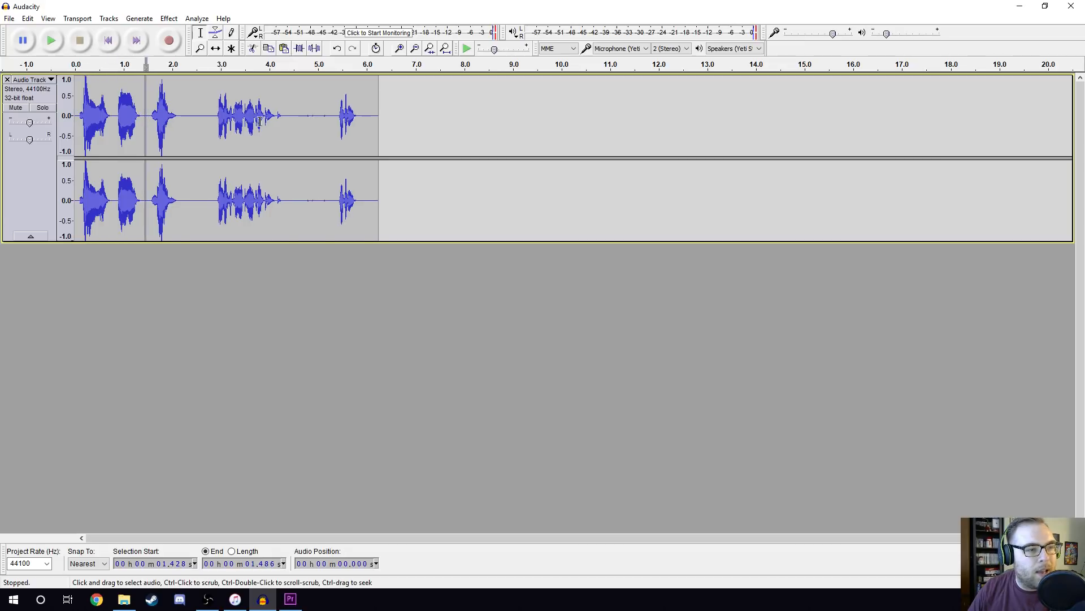
Shorten the pause by deleting about 2.4 to 2.7 seconds, and remove everything after about 4.2 seconds.
{"action": "left_click_drag", "start_coordinate": [191, 128], "coordinate": [206, 126]}
{"action": "key", "text": "Delete"}
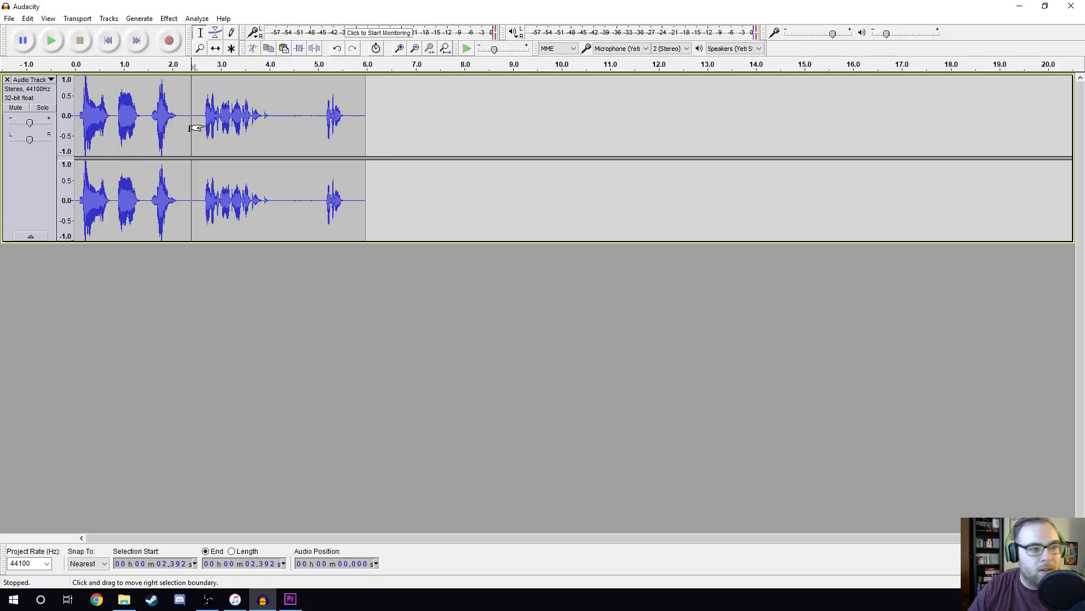
{"action": "left_click_drag", "start_coordinate": [279, 116], "coordinate": [395, 125]}
{"action": "key", "text": "Delete"}
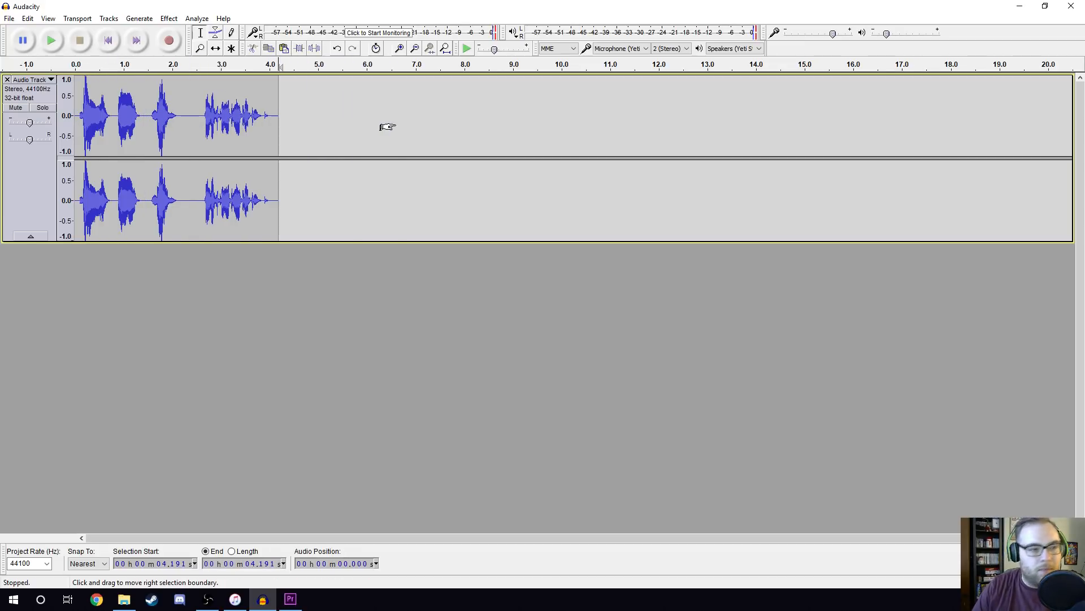
Play the track from the start and paste the copied silence into the last pause at about 2.43 seconds.
{"action": "left_click", "coordinate": [110, 40]}
{"action": "key", "text": "space"}
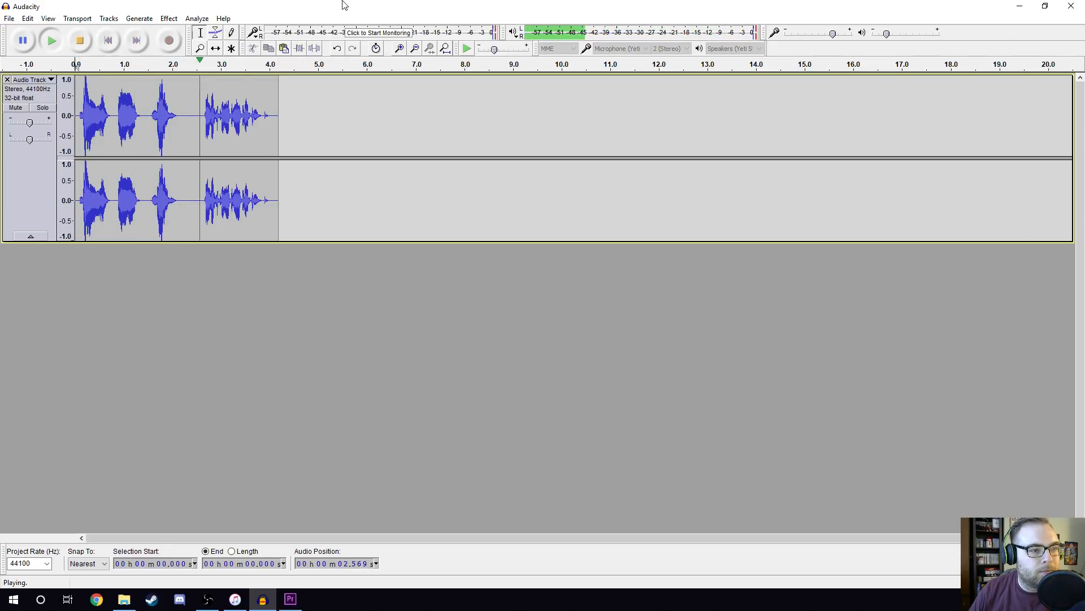
{"action": "left_click", "coordinate": [193, 120]}
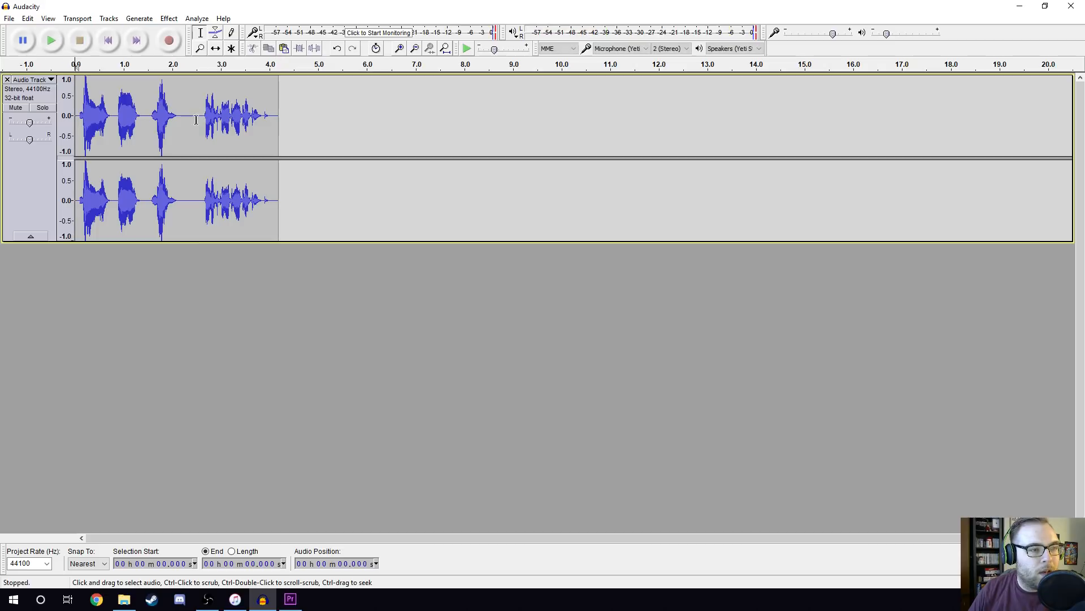
{"action": "left_click_drag", "start_coordinate": [183, 125], "coordinate": [187, 125]}
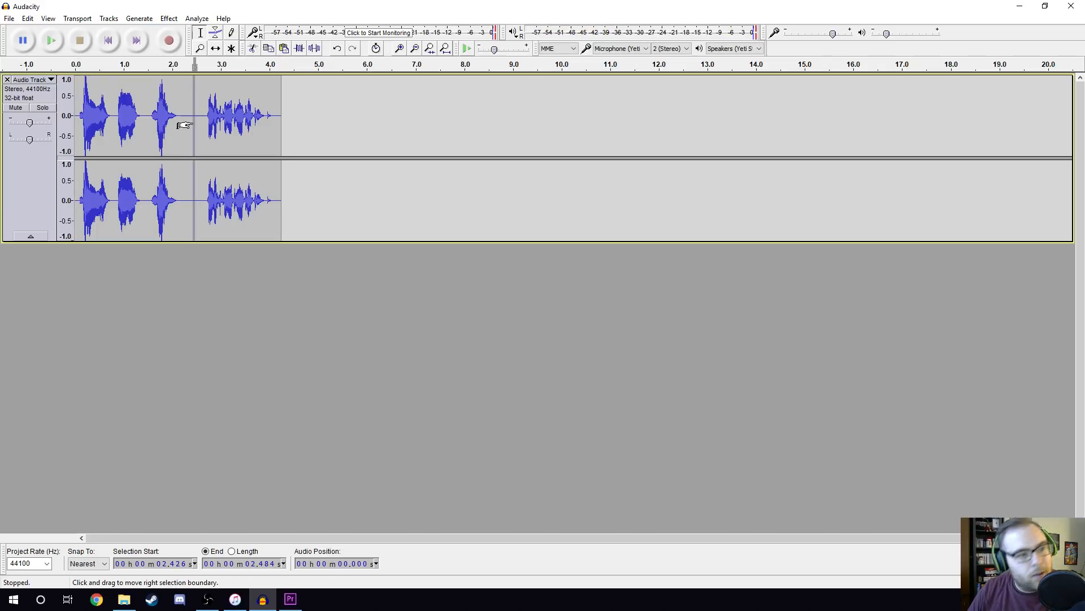
Export the track as a WAV (Microsoft) signed 16-bit PCM file named audio in the desktop's premiere basics folder.
{"action": "left_click", "coordinate": [9, 18]}
{"action": "left_click", "coordinate": [70, 171]}
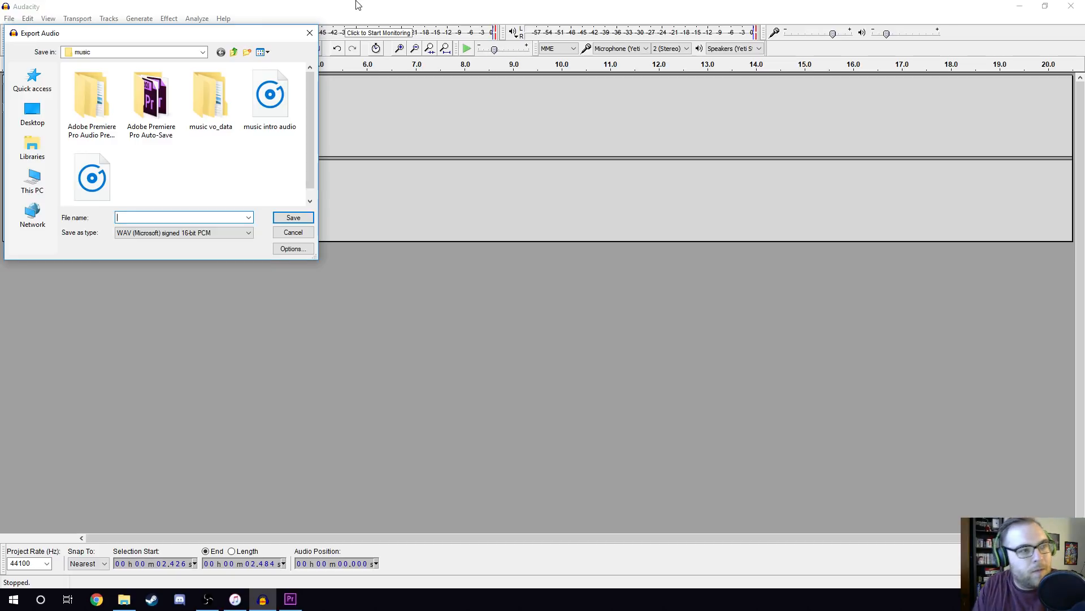
{"action": "left_click", "coordinate": [234, 53]}
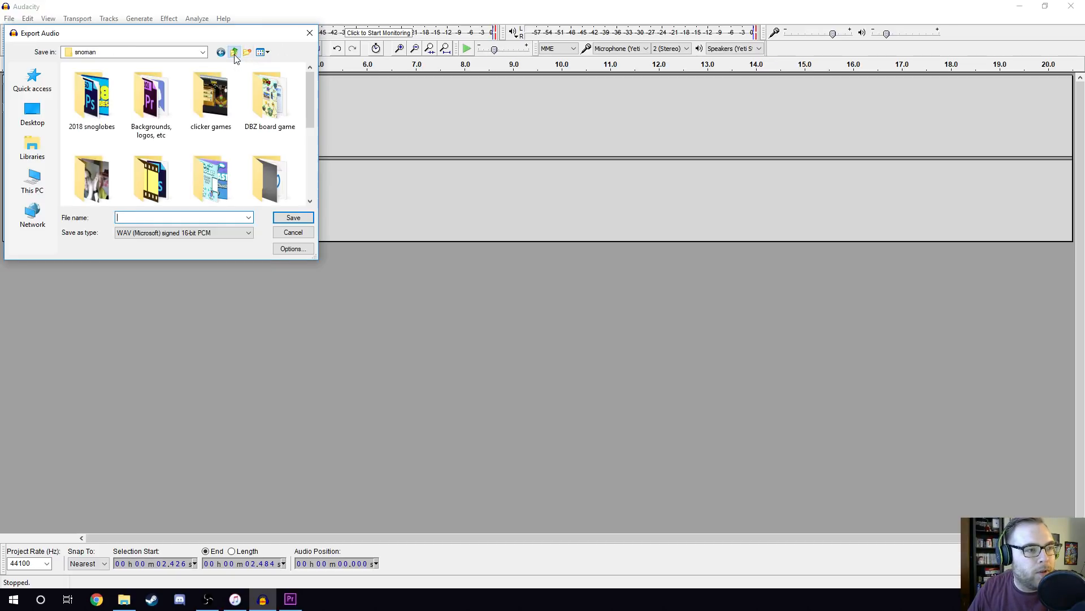
{"action": "left_click", "coordinate": [234, 53]}
{"action": "scroll", "coordinate": [162, 150], "scroll_direction": "down", "scroll_amount": 1}
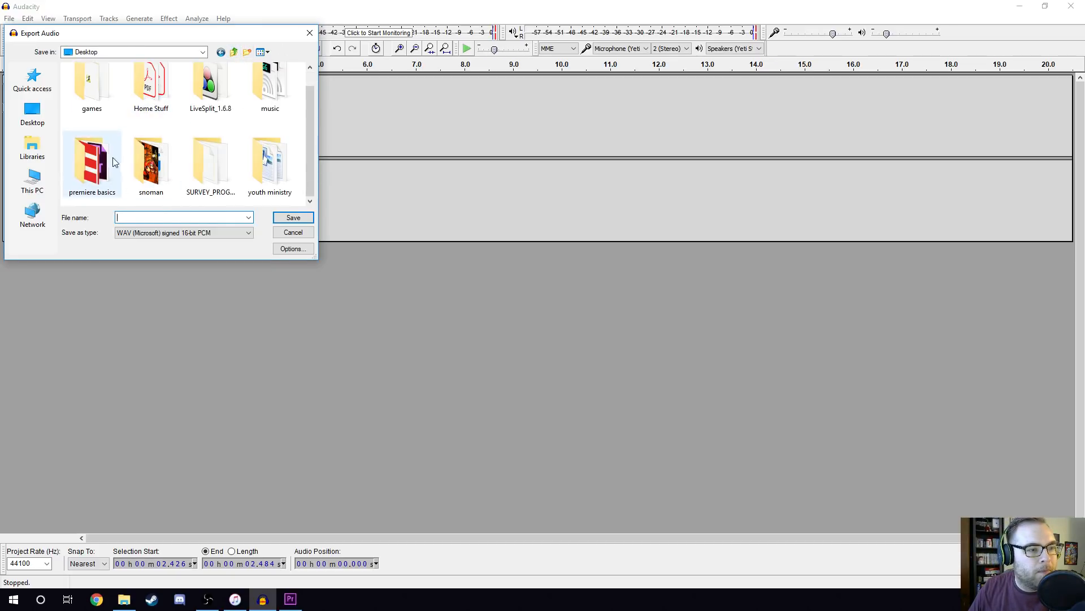
{"action": "double_click", "coordinate": [103, 168]}
{"action": "left_click", "coordinate": [131, 216]}
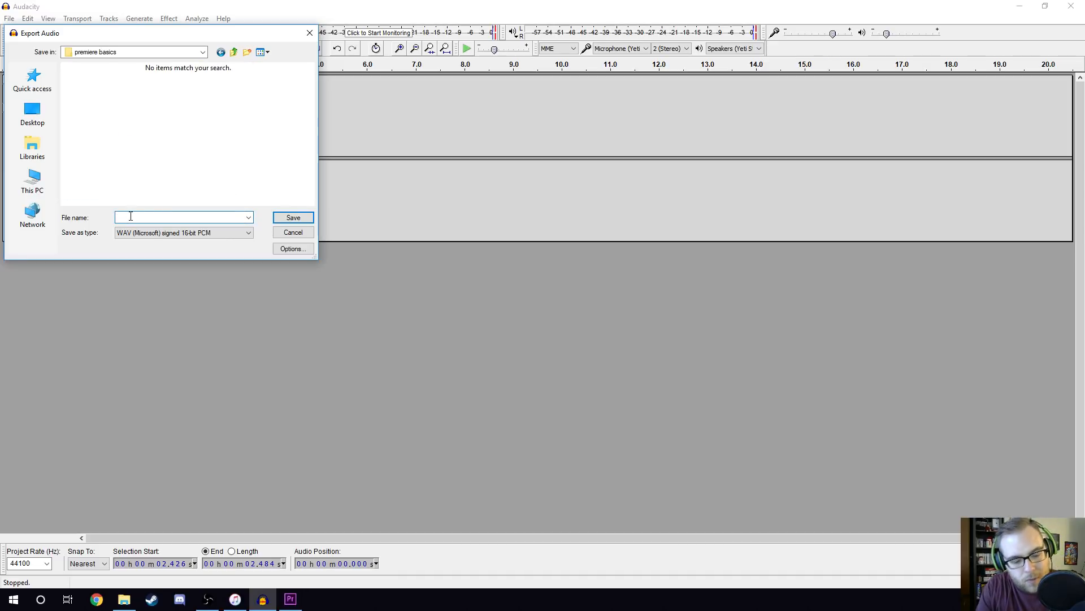
{"action": "type", "text": "audio"}
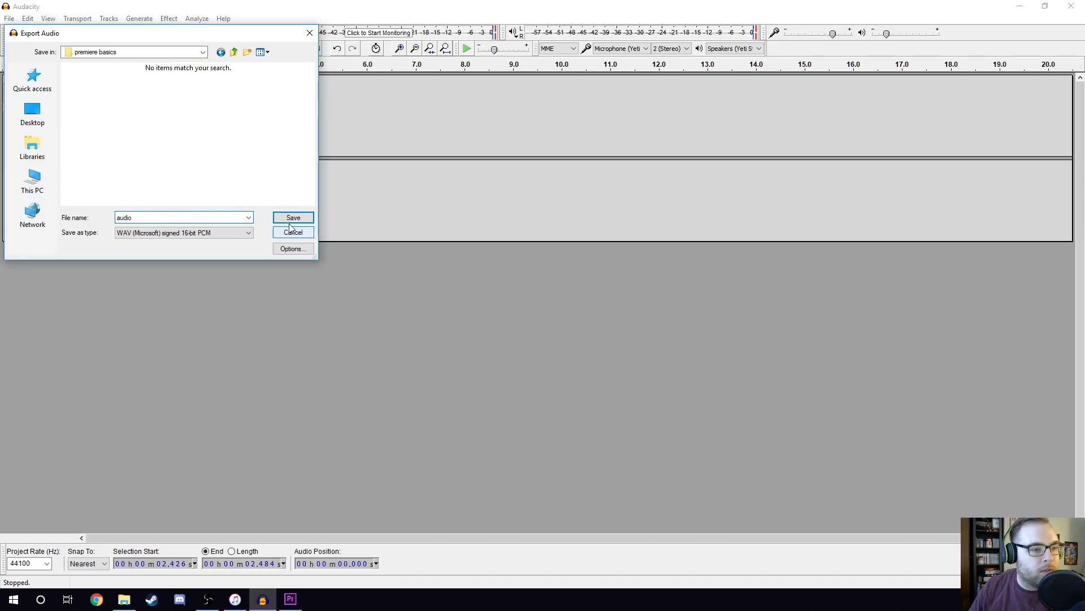
{"action": "left_click", "coordinate": [294, 217]}
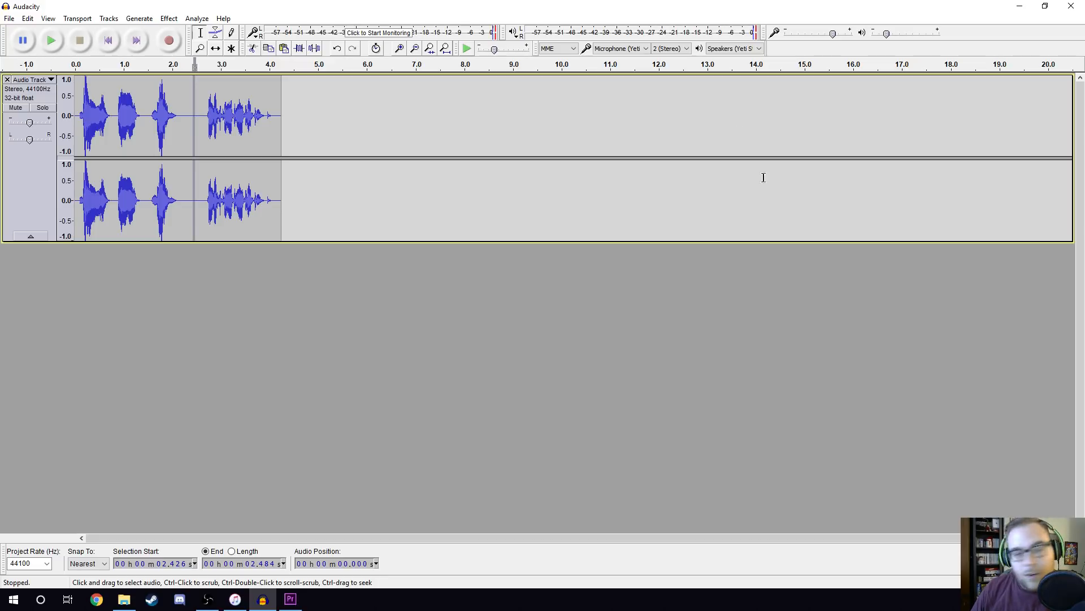
Import the exported audio file from the desktop's premiere basics folder into the Premiere Pro project.
{"action": "left_click", "coordinate": [124, 599]}
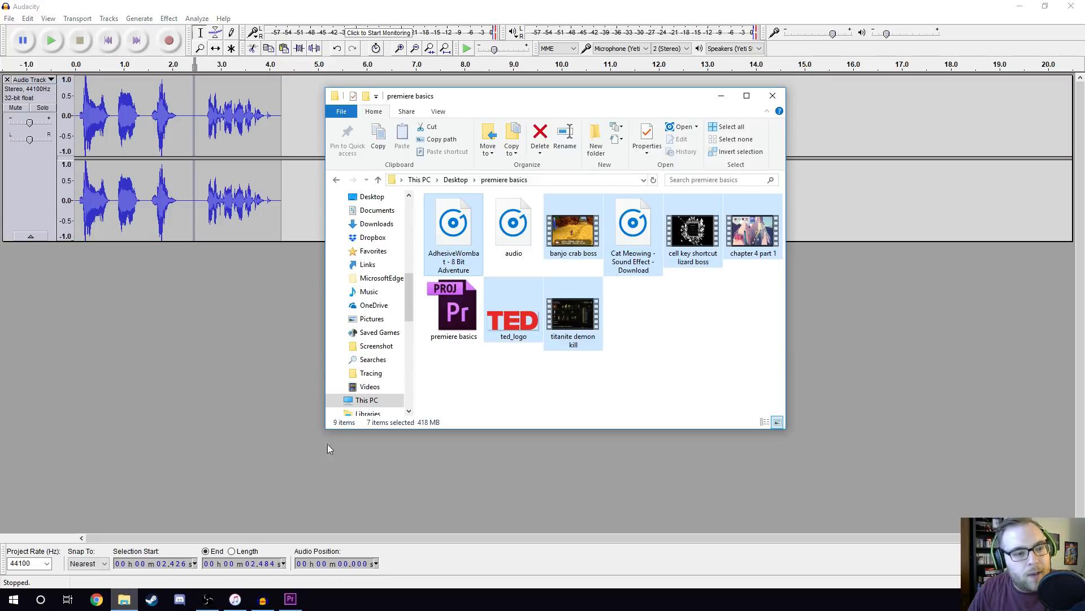
{"action": "left_click", "coordinate": [493, 226]}
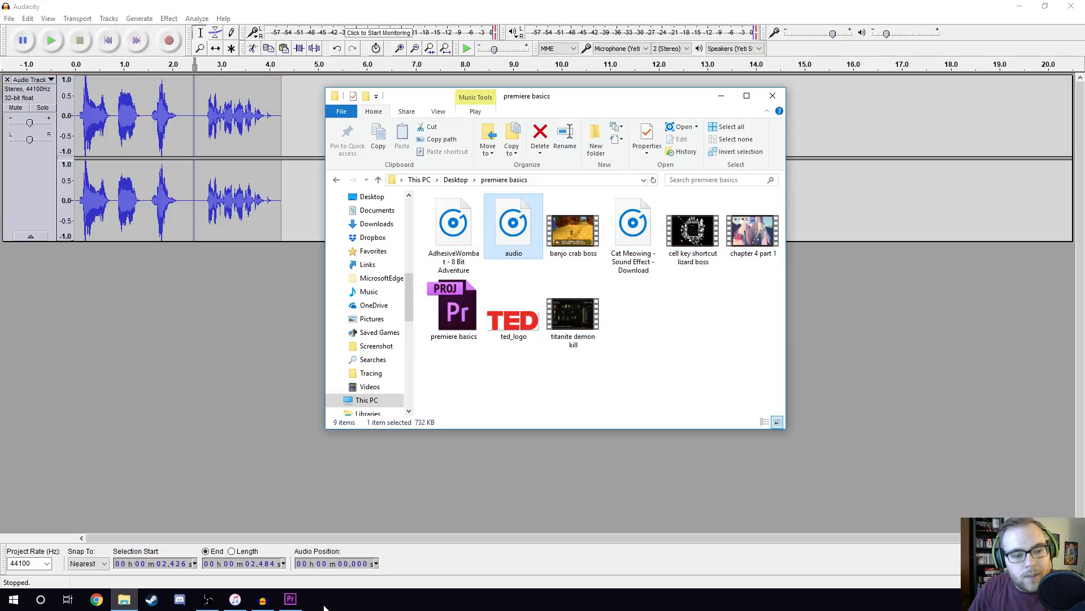
{"action": "left_click", "coordinate": [291, 599]}
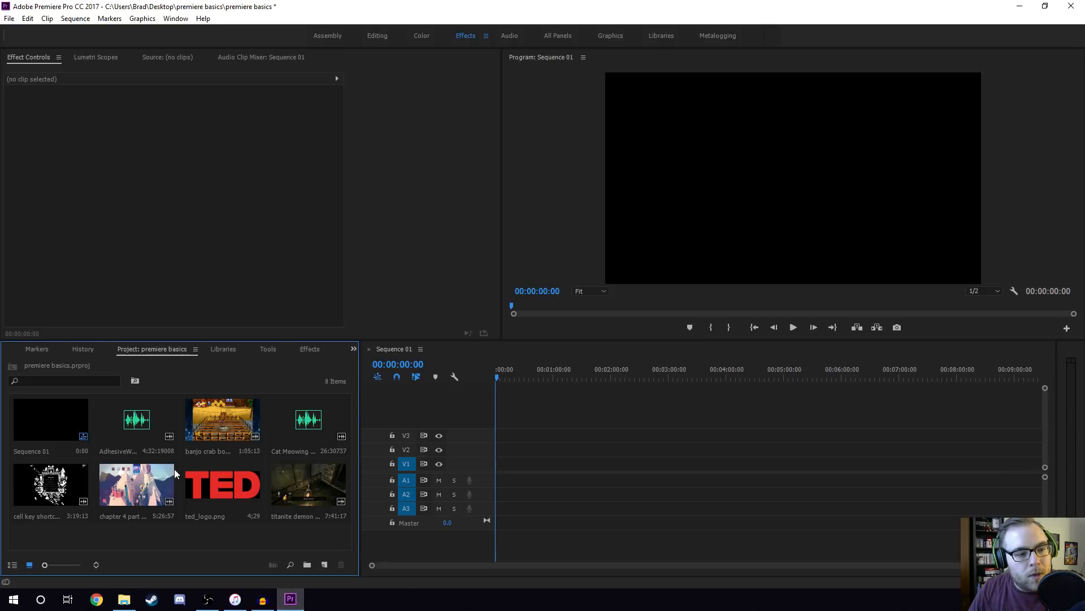
{"action": "left_click", "coordinate": [125, 600]}
{"action": "left_click_drag", "start_coordinate": [521, 231], "coordinate": [249, 507]}
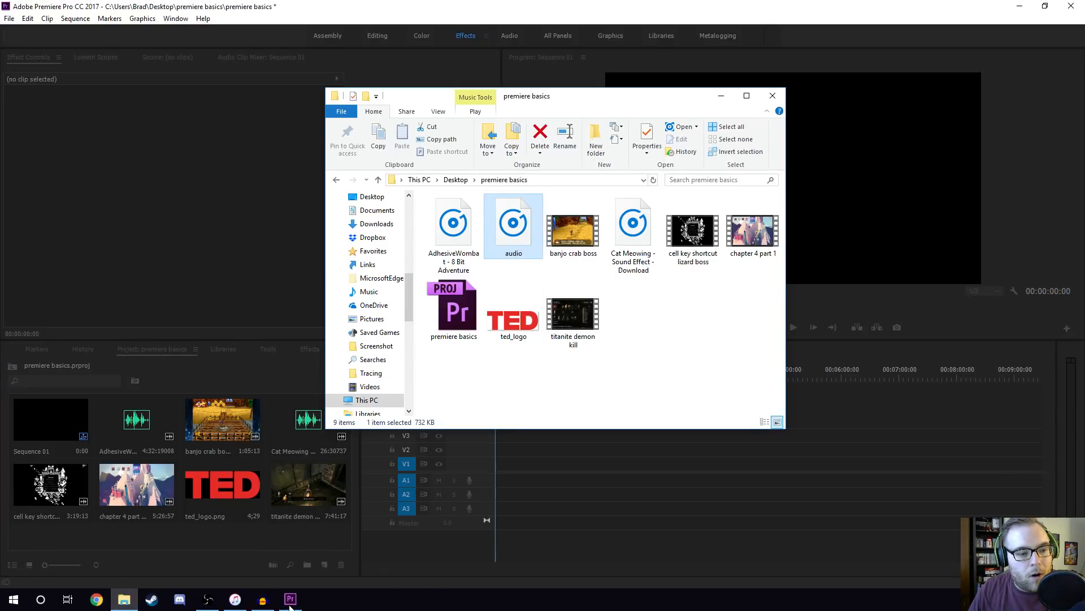
{"action": "left_click", "coordinate": [358, 3]}
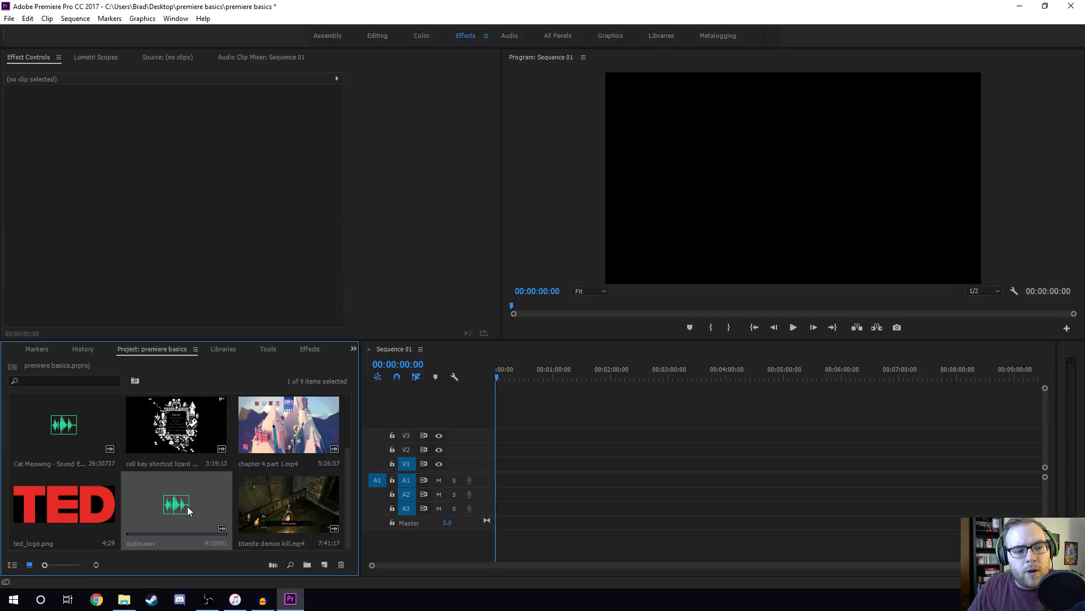
Place audio.wav at the start of audio track A1 in Sequence 01.
{"action": "left_click_drag", "start_coordinate": [182, 509], "coordinate": [498, 480]}
{"action": "scroll", "coordinate": [477, 566], "scroll_direction": "up", "scroll_amount": 10}
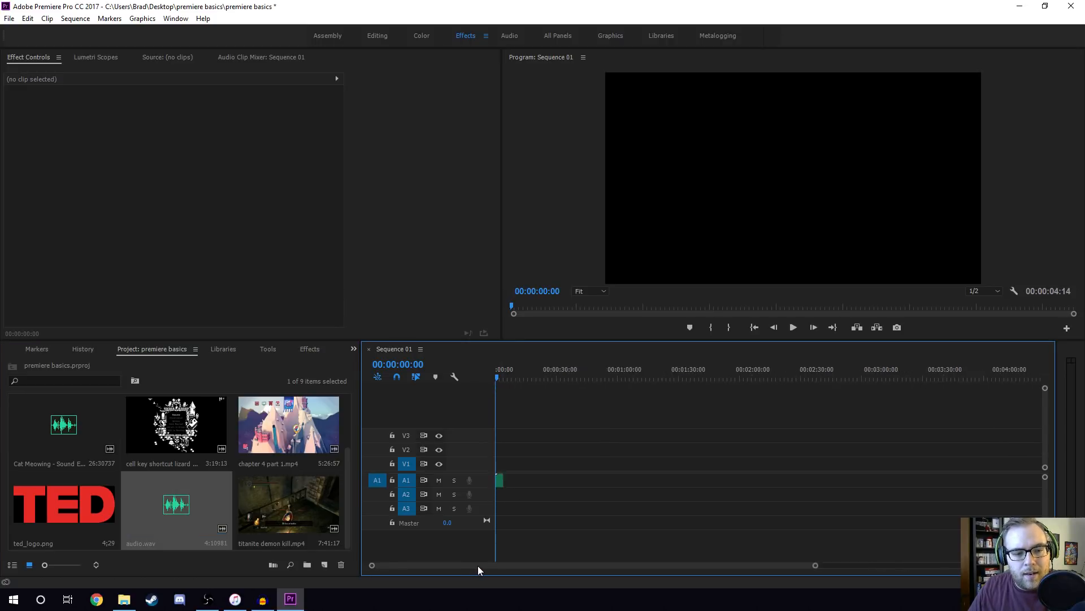
{"action": "scroll", "coordinate": [478, 567], "scroll_direction": "up", "scroll_amount": 10}
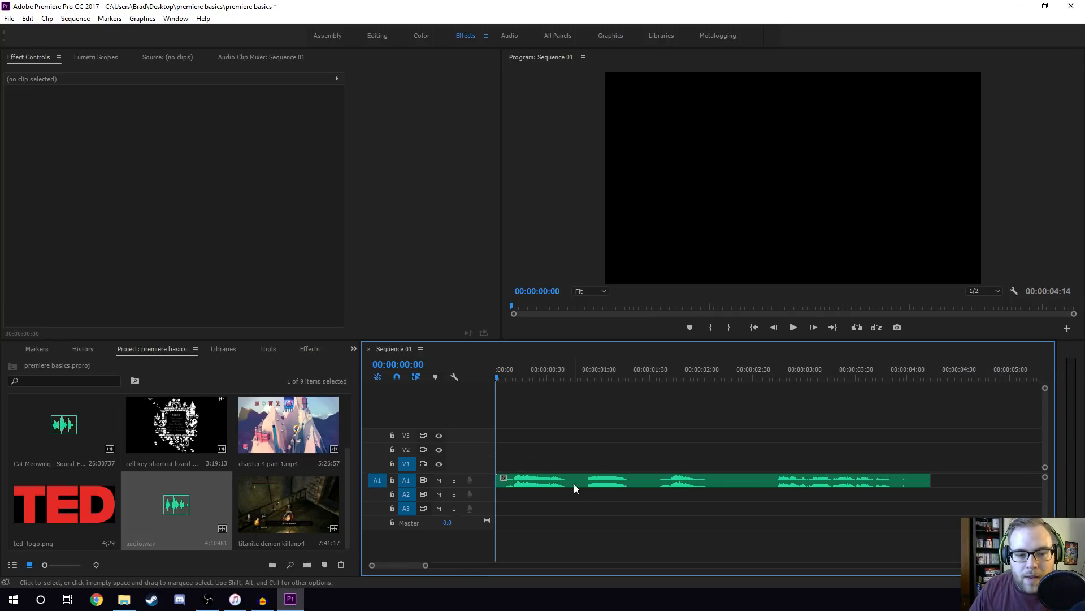
Close Audacity without saving its project and return to Premiere Pro.
{"action": "left_click", "coordinate": [263, 599]}
{"action": "key", "text": "alt+F4"}
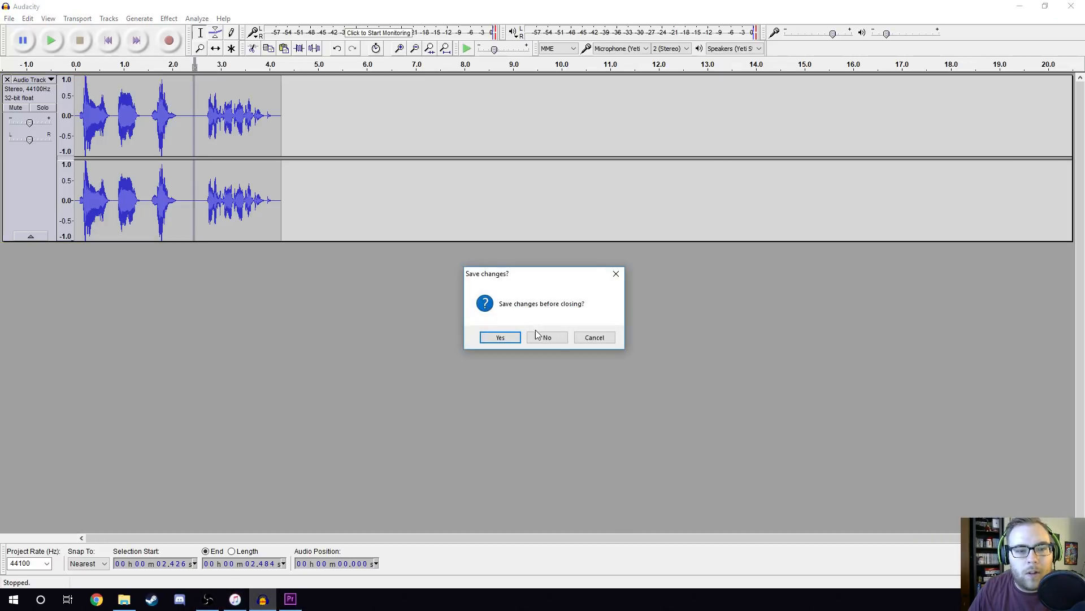
{"action": "left_click", "coordinate": [548, 338]}
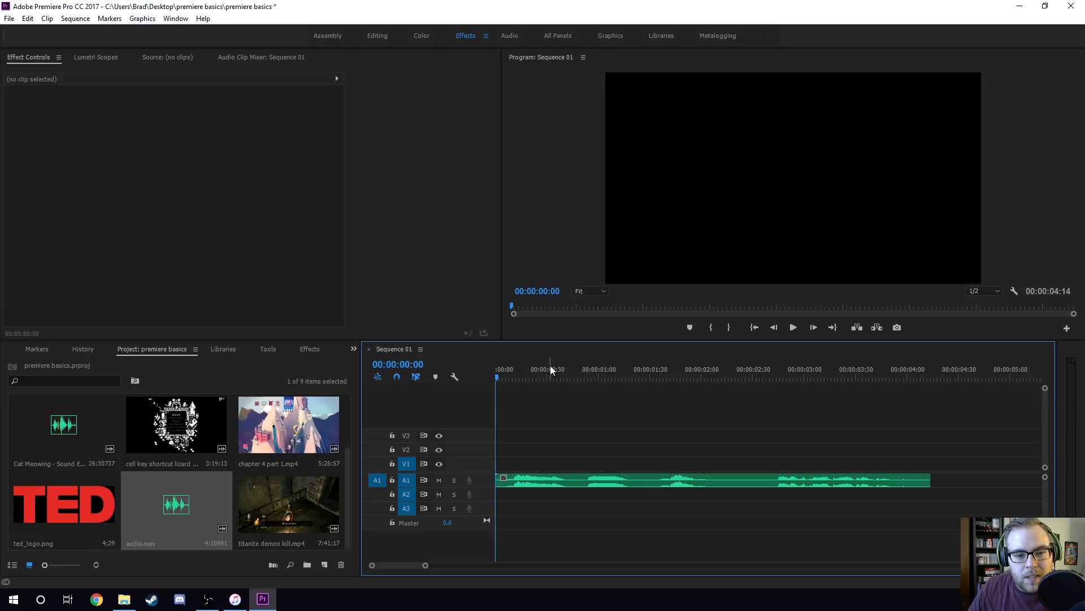
Play the voice-over from the start of the sequence and check its spoken parts through to the clip's end.
{"action": "left_click_drag", "start_coordinate": [551, 366], "coordinate": [493, 368]}
{"action": "key", "text": "space"}
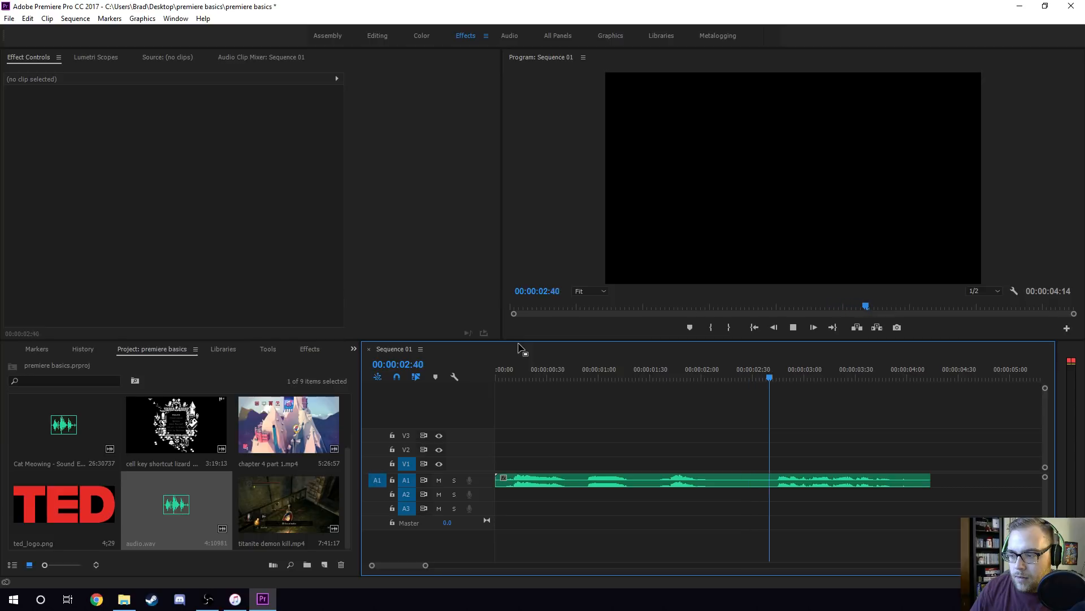
{"action": "key", "text": "space"}
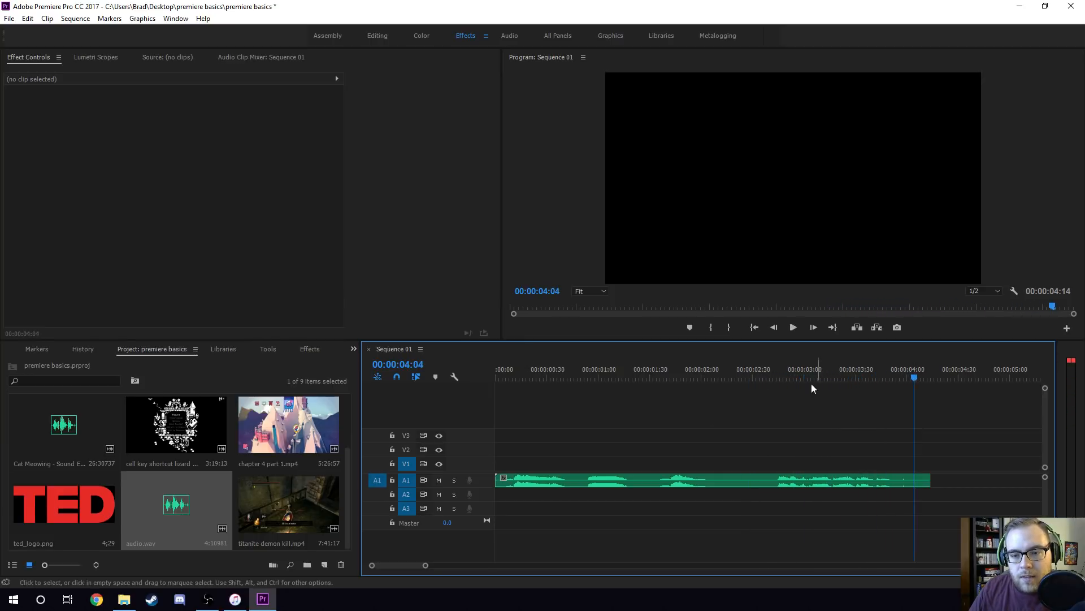
{"action": "left_click", "coordinate": [500, 367]}
{"action": "left_click", "coordinate": [532, 371]}
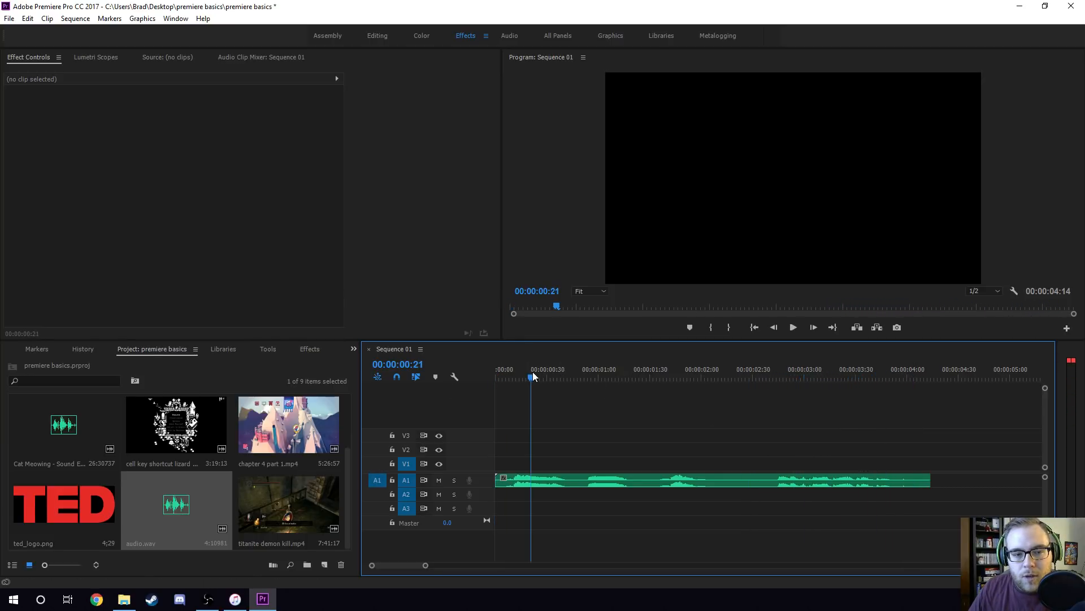
{"action": "left_click_drag", "start_coordinate": [586, 371], "coordinate": [705, 370]}
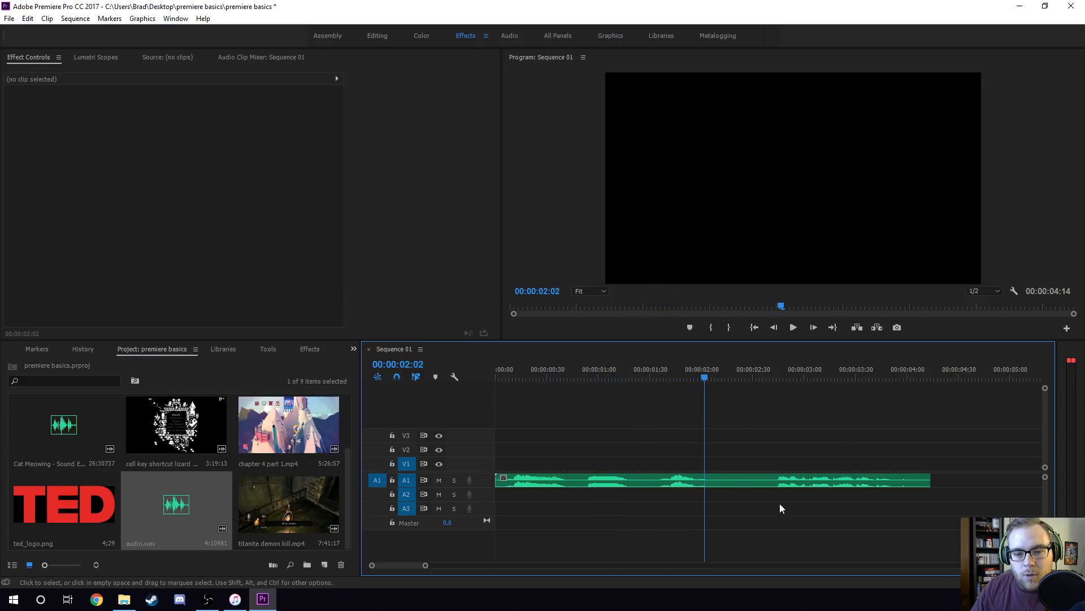
{"action": "left_click", "coordinate": [927, 373]}
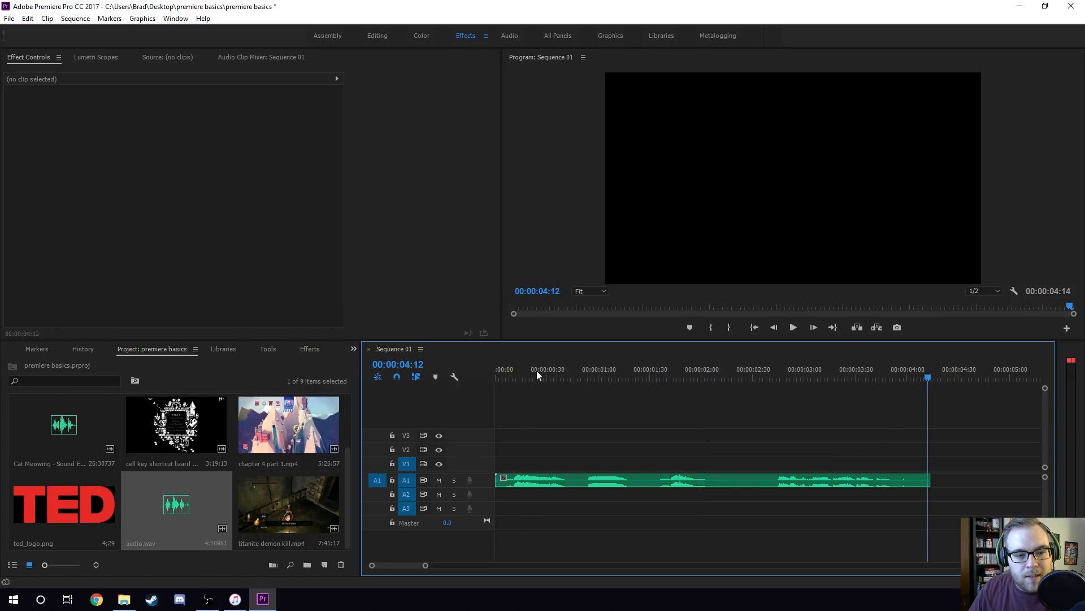
{"action": "left_click", "coordinate": [498, 372]}
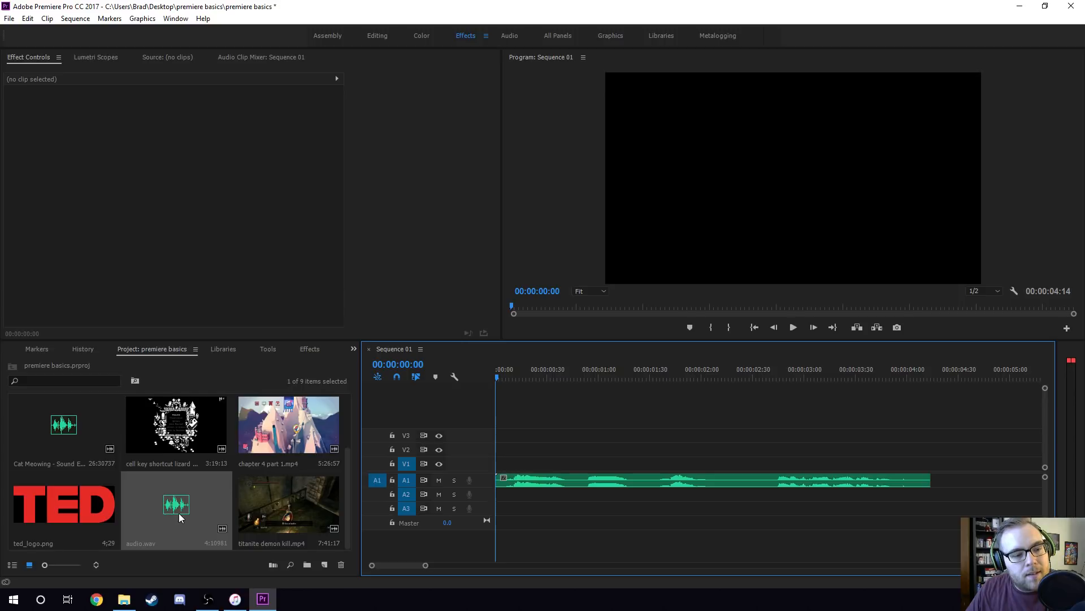
Ripple-trim the first 5 frames of silence off the voice-over so the clip still starts at 00:00:00:00.
{"action": "left_click", "coordinate": [505, 377]}
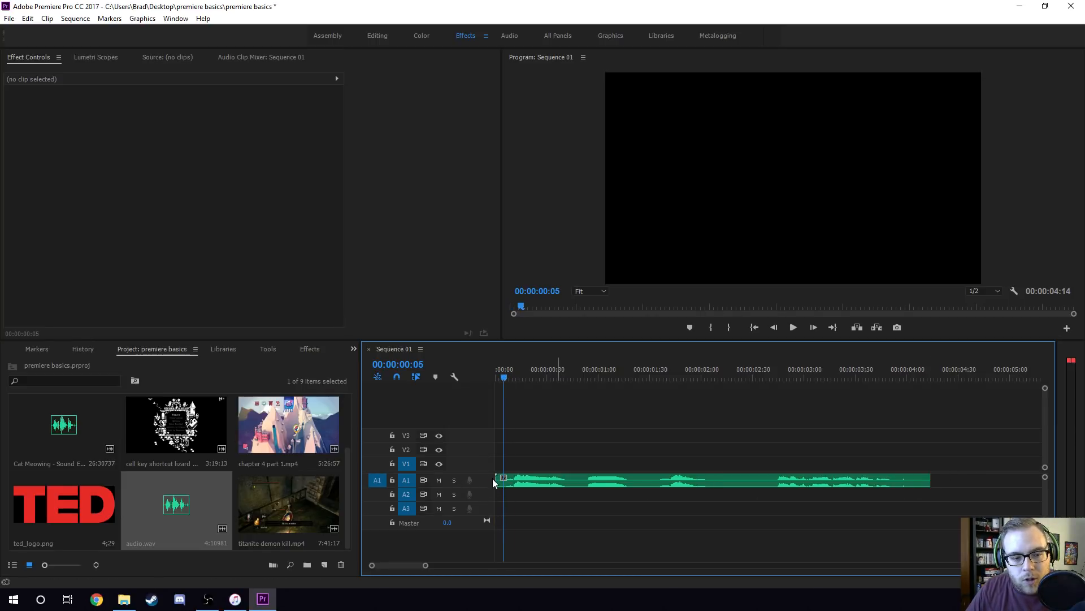
{"action": "left_click_drag", "start_coordinate": [498, 481], "coordinate": [525, 487]}
{"action": "left_click", "coordinate": [498, 375]}
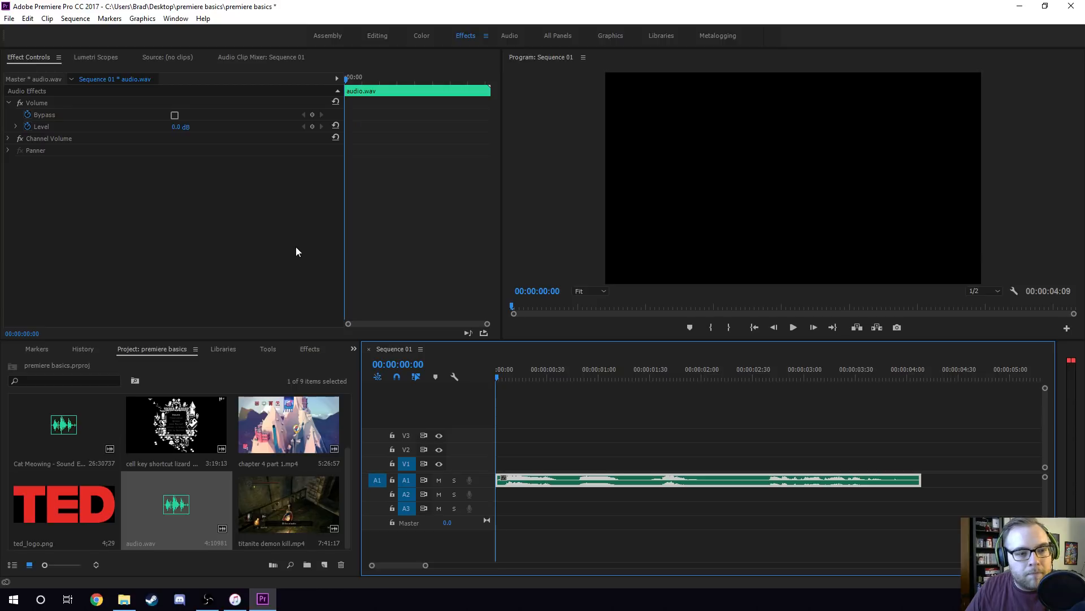
{"action": "left_click", "coordinate": [567, 413]}
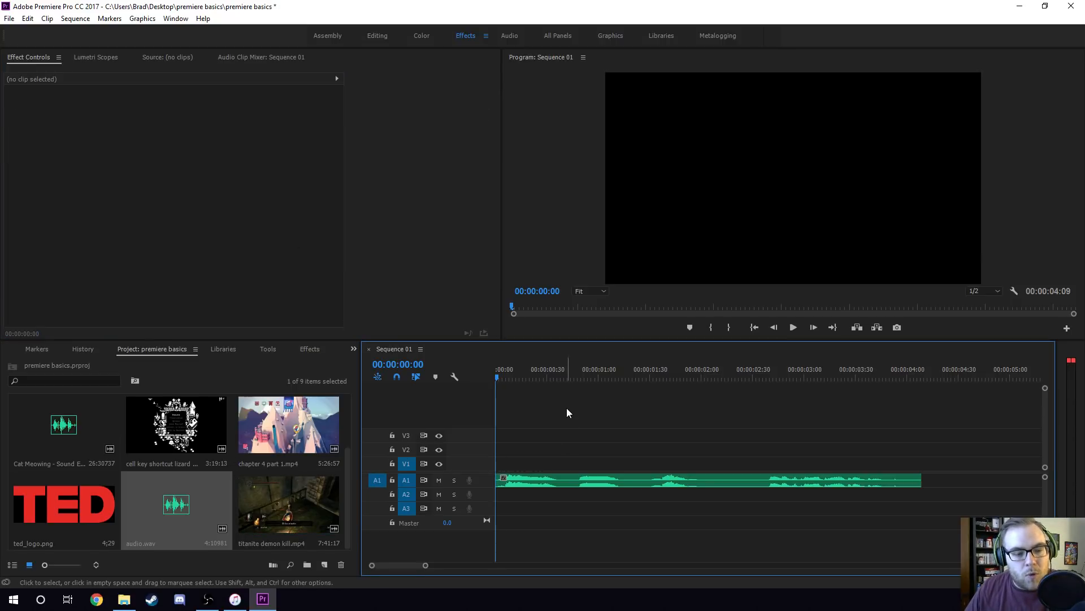
Check where each spoken part of the voice-over begins and how long the final phrase runs.
{"action": "left_click", "coordinate": [579, 374]}
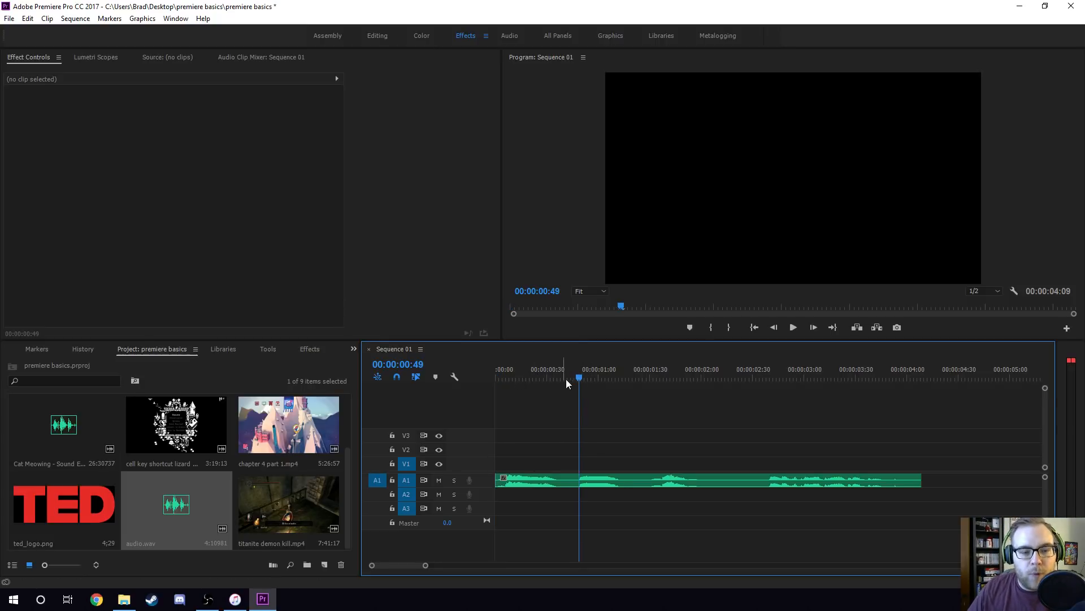
{"action": "left_click", "coordinate": [651, 373]}
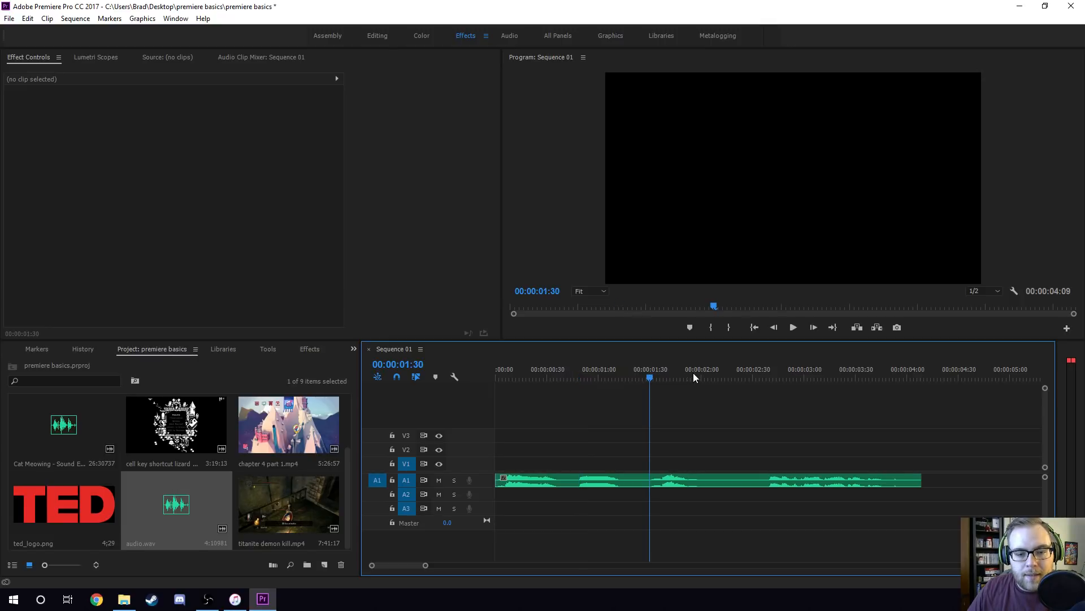
{"action": "left_click_drag", "start_coordinate": [758, 374], "coordinate": [765, 374]}
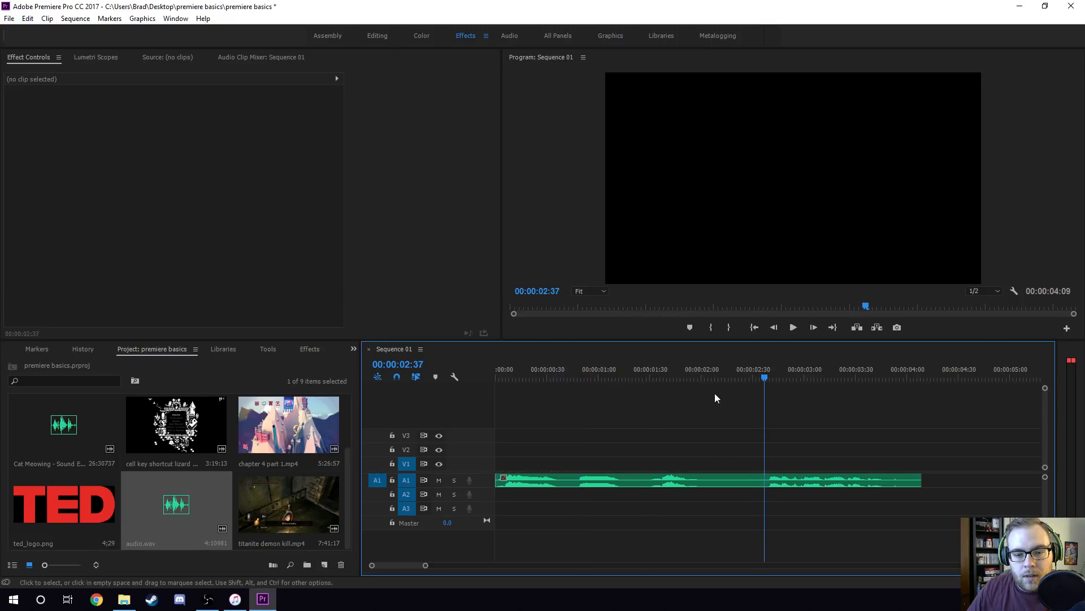
{"action": "left_click", "coordinate": [532, 370]}
{"action": "key", "text": "space"}
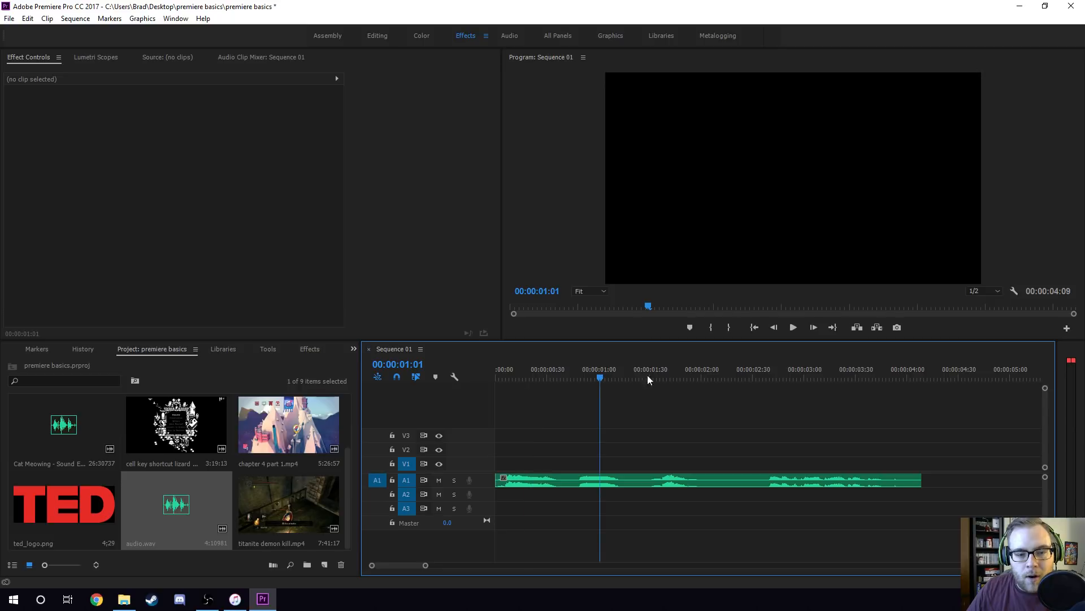
{"action": "left_click", "coordinate": [767, 375]}
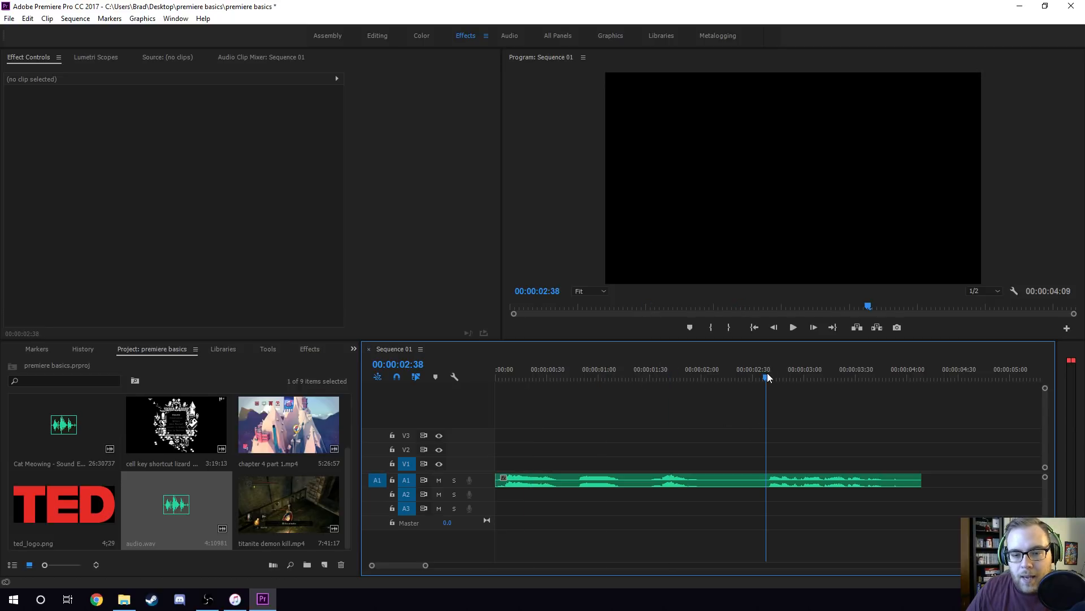
{"action": "left_click_drag", "start_coordinate": [769, 384], "coordinate": [912, 397]}
{"action": "left_click_drag", "start_coordinate": [508, 375], "coordinate": [497, 375]}
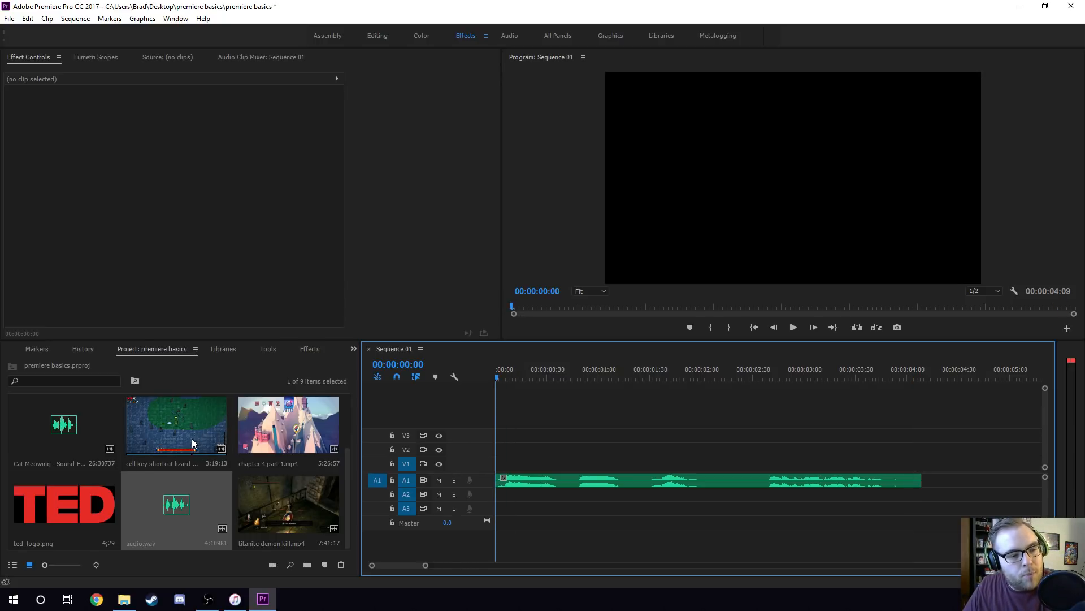
Examine the gameplay clips in the project to choose footage for the voice-over.
{"action": "left_click", "coordinate": [257, 521]}
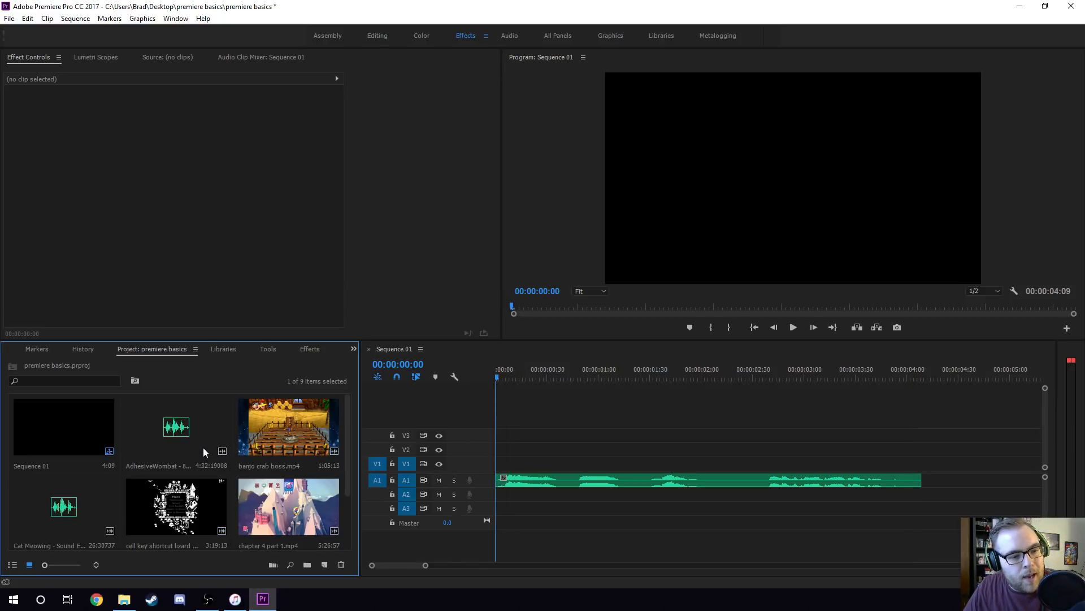
{"action": "scroll", "coordinate": [202, 447], "scroll_direction": "up", "scroll_amount": 2}
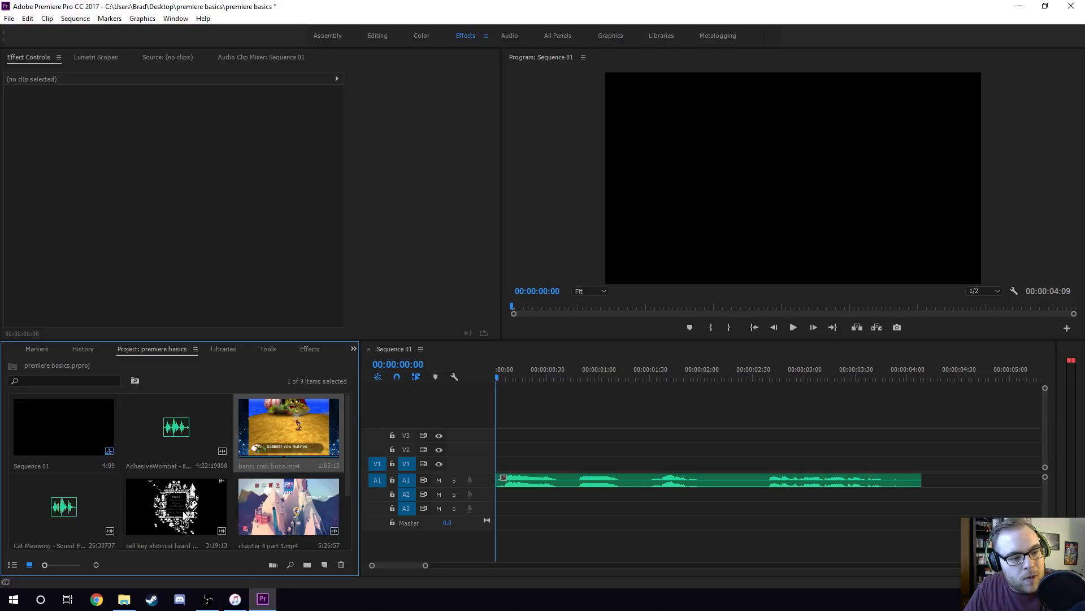
{"action": "left_click", "coordinate": [184, 502]}
{"action": "scroll", "coordinate": [184, 502], "scroll_direction": "down", "scroll_amount": 2}
{"action": "left_click", "coordinate": [286, 435]}
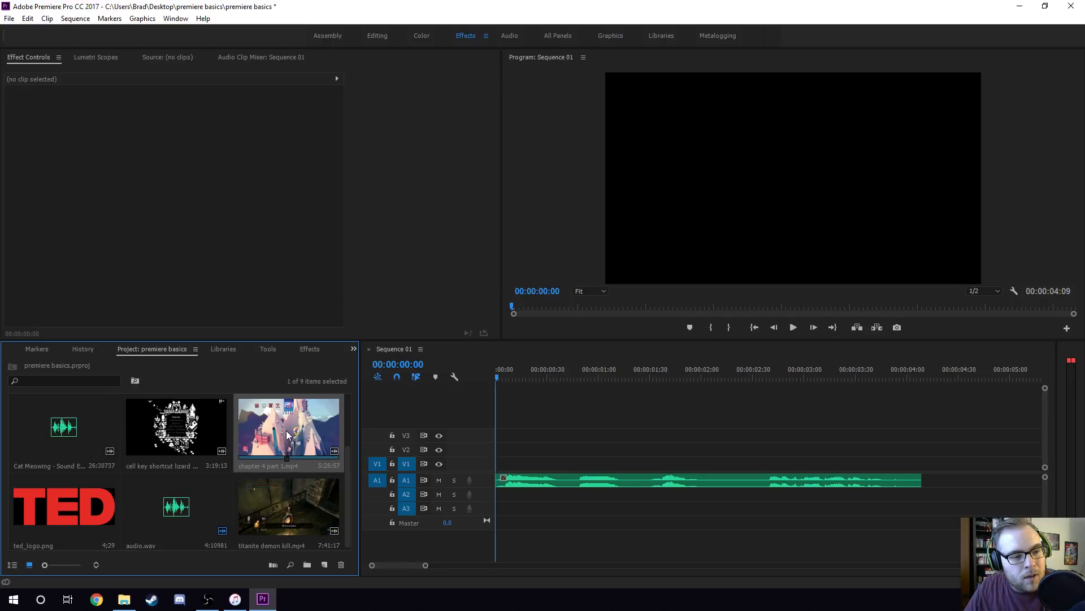
{"action": "left_click", "coordinate": [261, 520]}
{"action": "scroll", "coordinate": [255, 458], "scroll_direction": "up", "scroll_amount": 2}
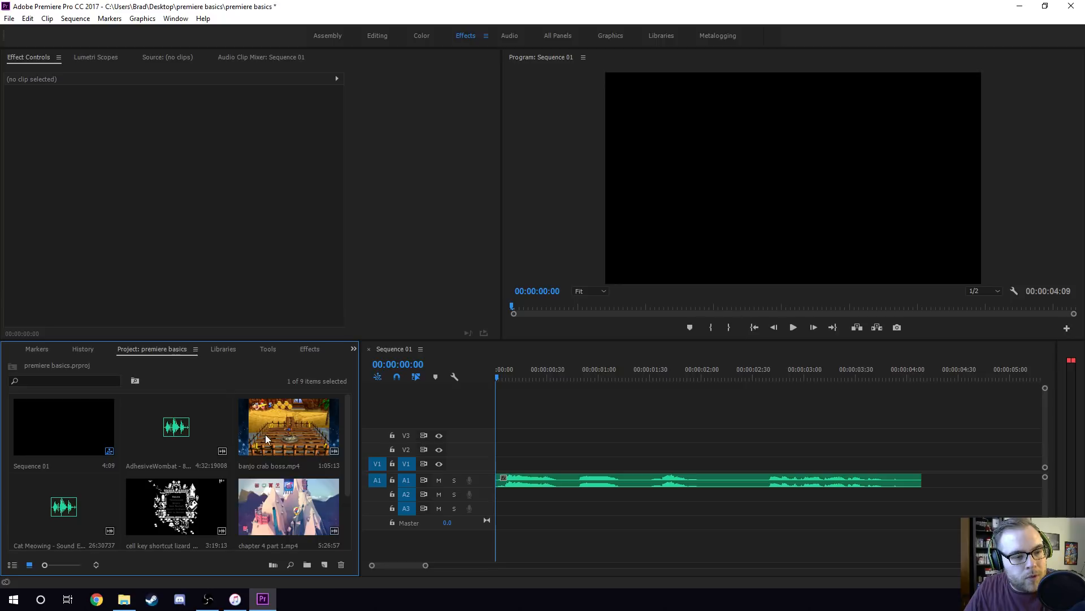
{"action": "scroll", "coordinate": [236, 453], "scroll_direction": "down", "scroll_amount": 2}
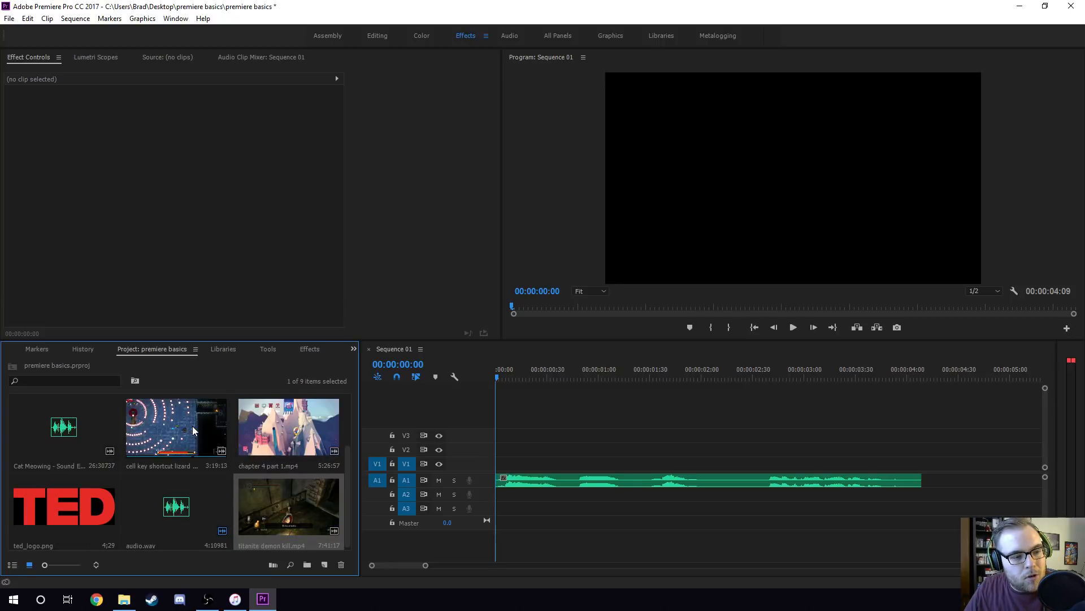
{"action": "scroll", "coordinate": [193, 426], "scroll_direction": "up", "scroll_amount": 2}
{"action": "scroll", "coordinate": [195, 435], "scroll_direction": "down", "scroll_amount": 2}
Open chapter 4 part 1.mp4 in the Source Monitor and make that monitor active.
{"action": "double_click", "coordinate": [277, 424]}
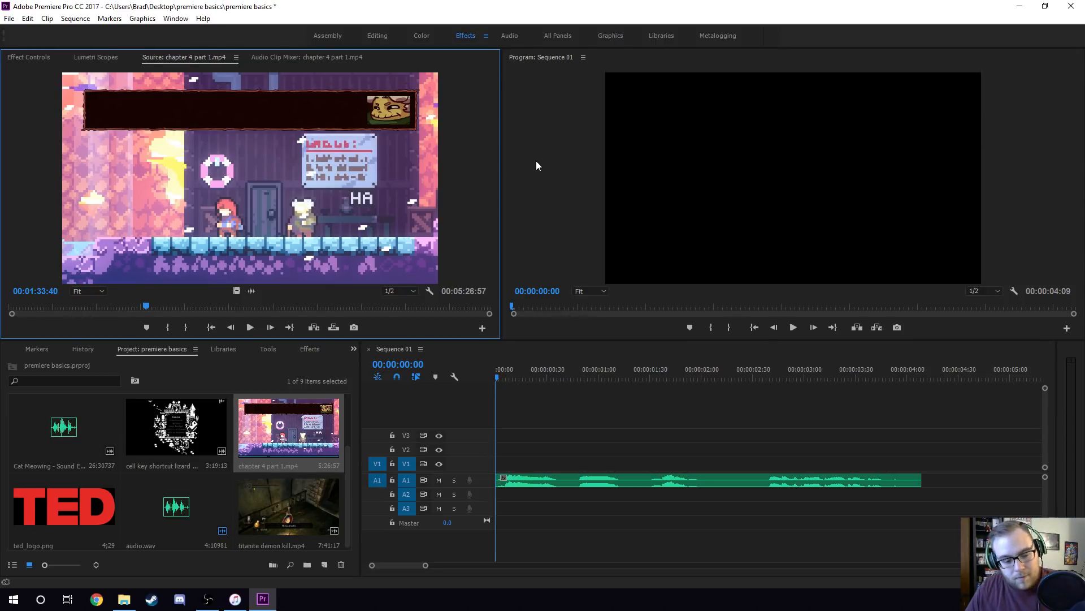
{"action": "left_click", "coordinate": [564, 168]}
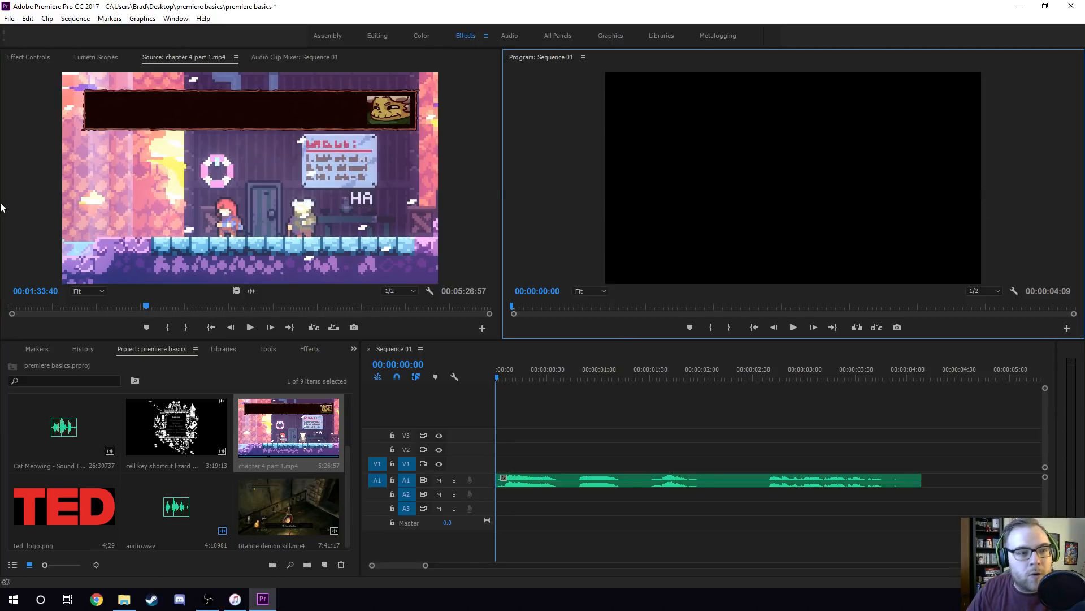
{"action": "left_click", "coordinate": [22, 170]}
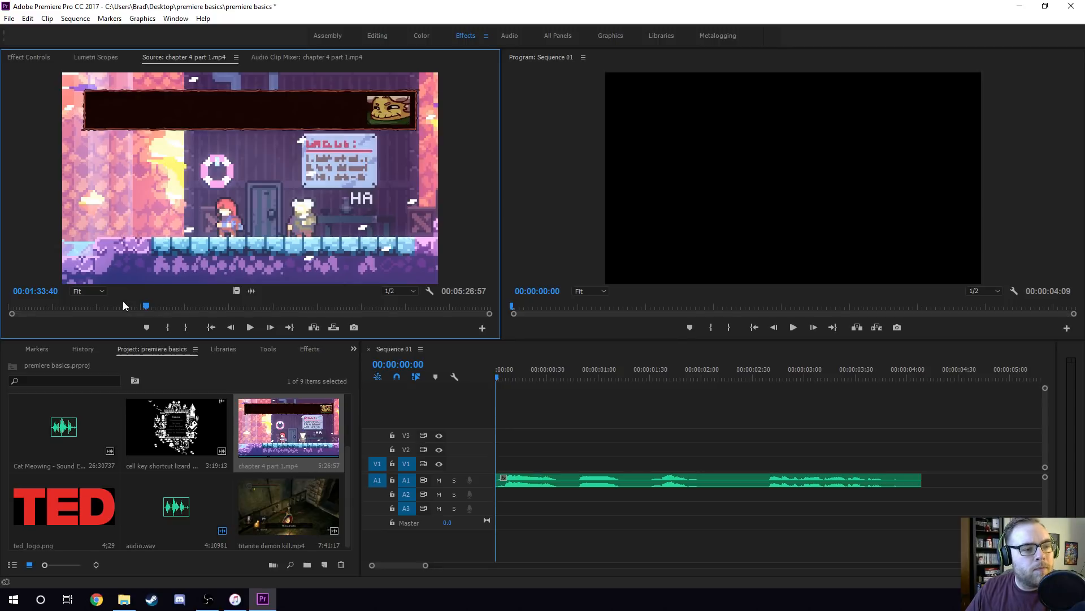
Set an In point at 00:00:38:22 in the chapter 4 part 1.mp4 source clip.
{"action": "left_click", "coordinate": [204, 305]}
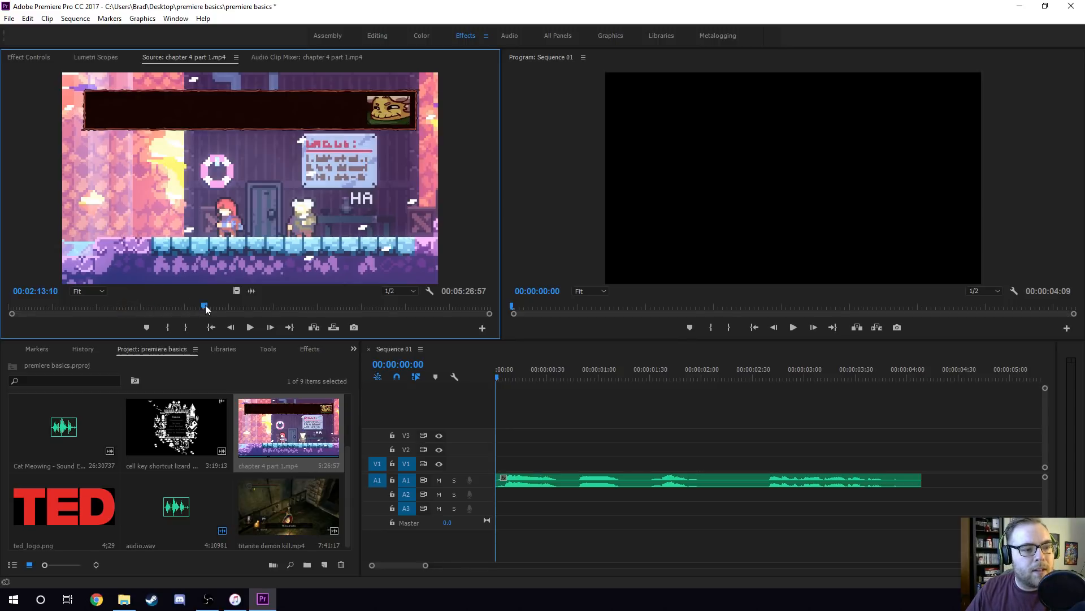
{"action": "left_click", "coordinate": [65, 306]}
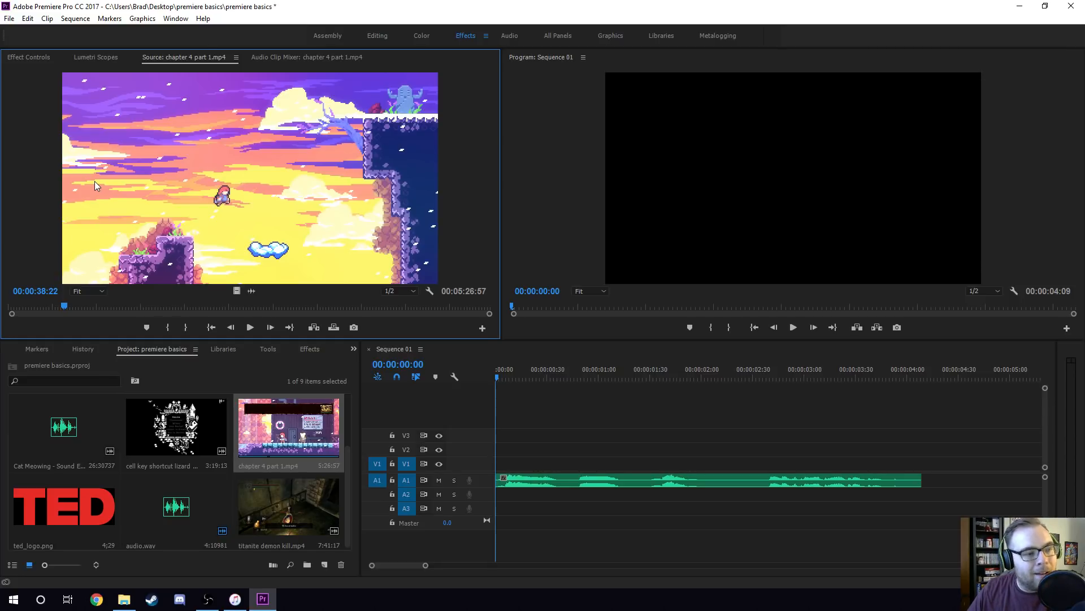
{"action": "key", "text": "i"}
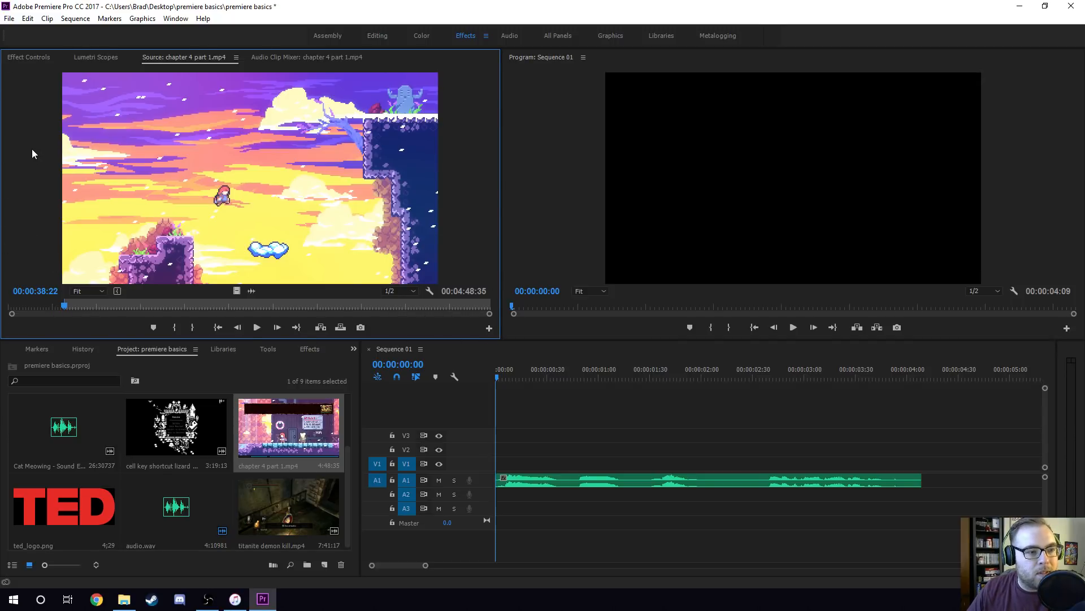
Play the chapter 4 part 1.mp4 source clip onward and set its Out point at 00:00:39:53.
{"action": "key", "text": "space"}
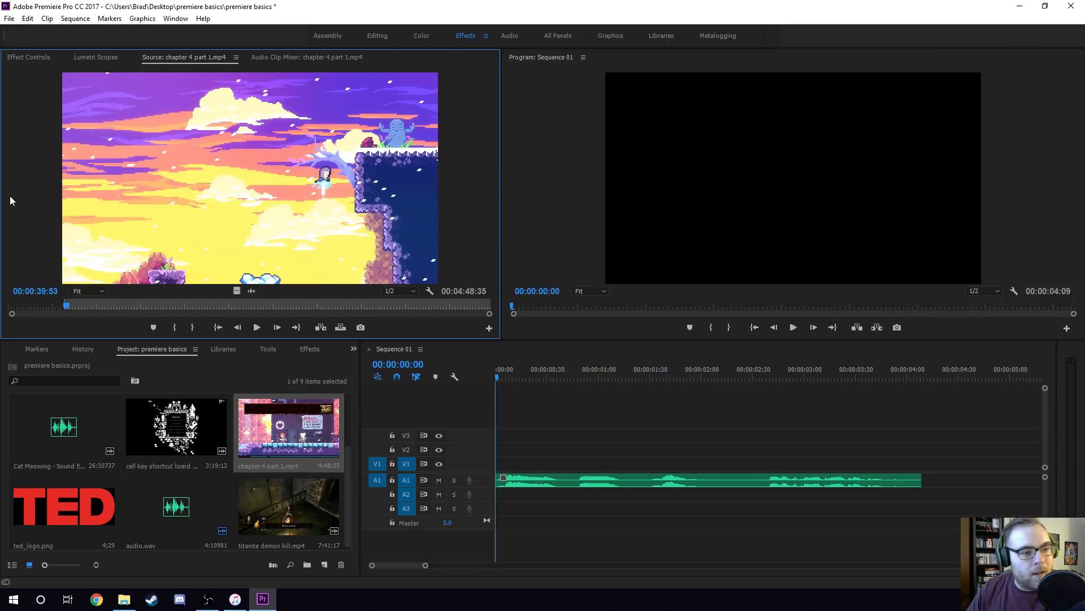
{"action": "key", "text": "o"}
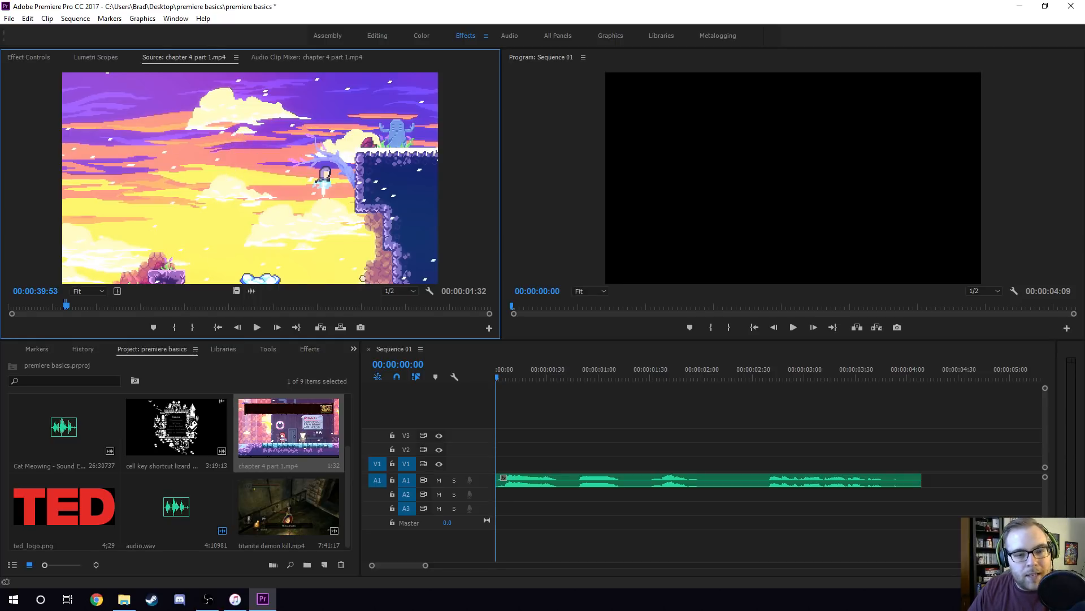
Try placing the marked section with its audio above the voice-over and shifting it along V1, and undo both edits.
{"action": "left_click_drag", "start_coordinate": [363, 278], "coordinate": [571, 450]}
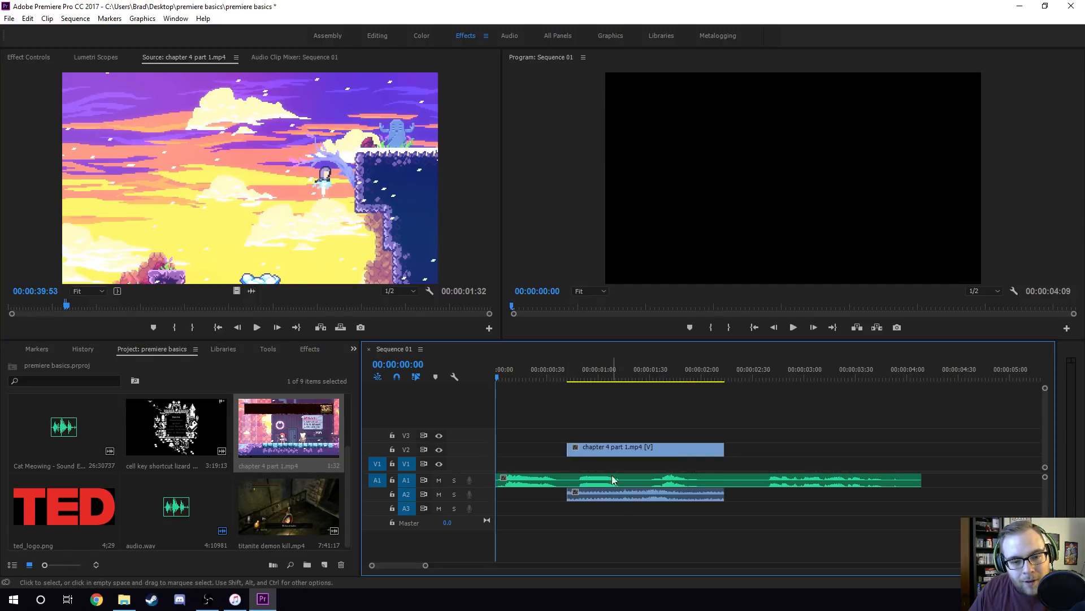
{"action": "left_click_drag", "start_coordinate": [636, 448], "coordinate": [727, 464]}
{"action": "left_click", "coordinate": [702, 380]}
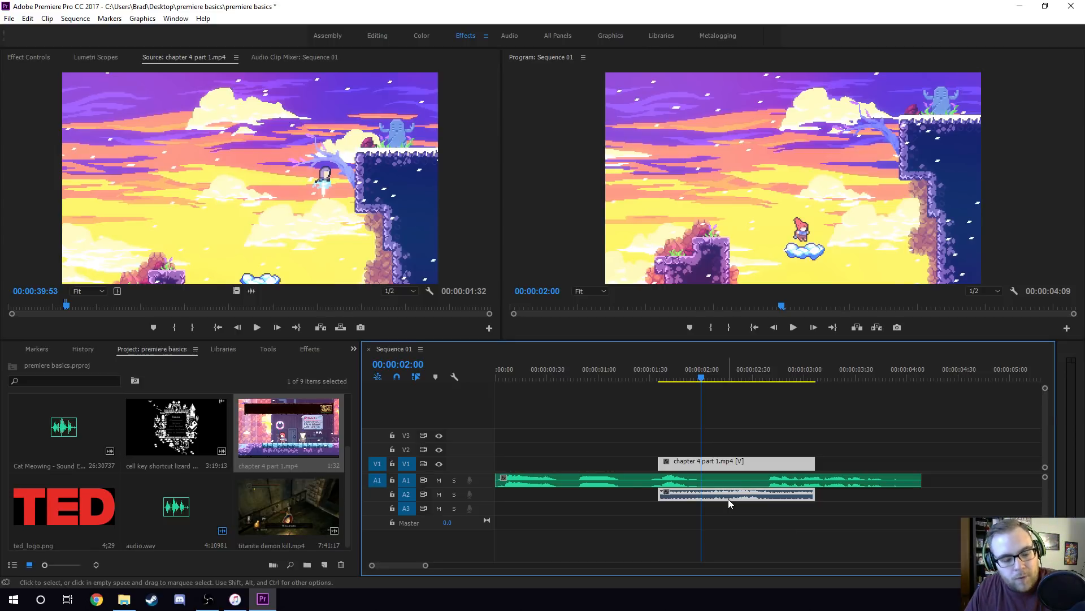
{"action": "key", "text": "ctrl+z"}
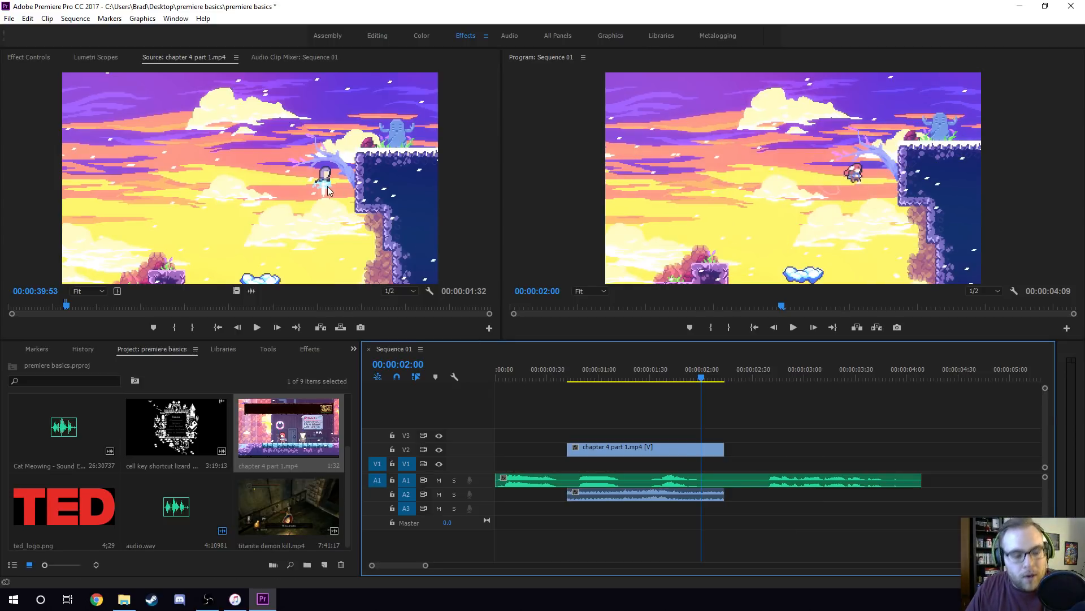
{"action": "key", "text": "ctrl+z"}
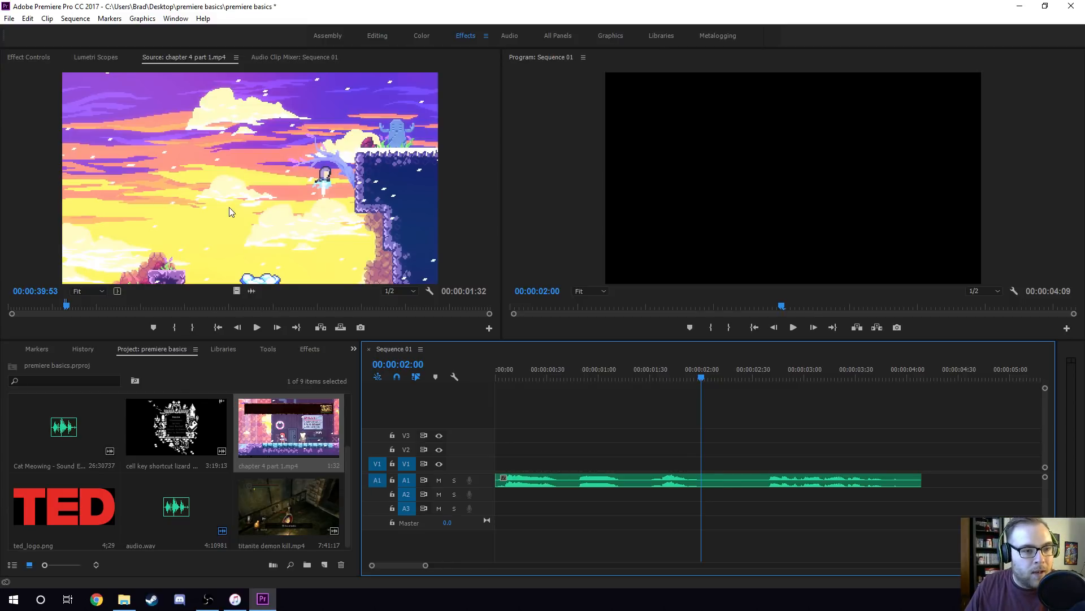
Place only the video of the marked section at the start of V1 and play the sequence from the beginning.
{"action": "left_click", "coordinate": [248, 300]}
{"action": "left_click_drag", "start_coordinate": [248, 301], "coordinate": [559, 461]}
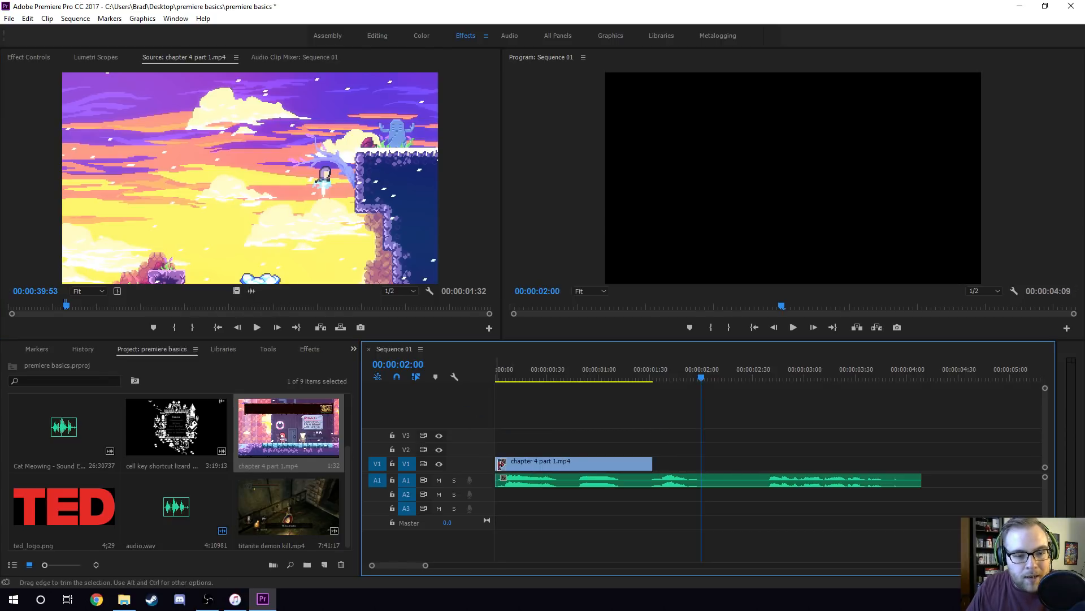
{"action": "key", "text": "Home"}
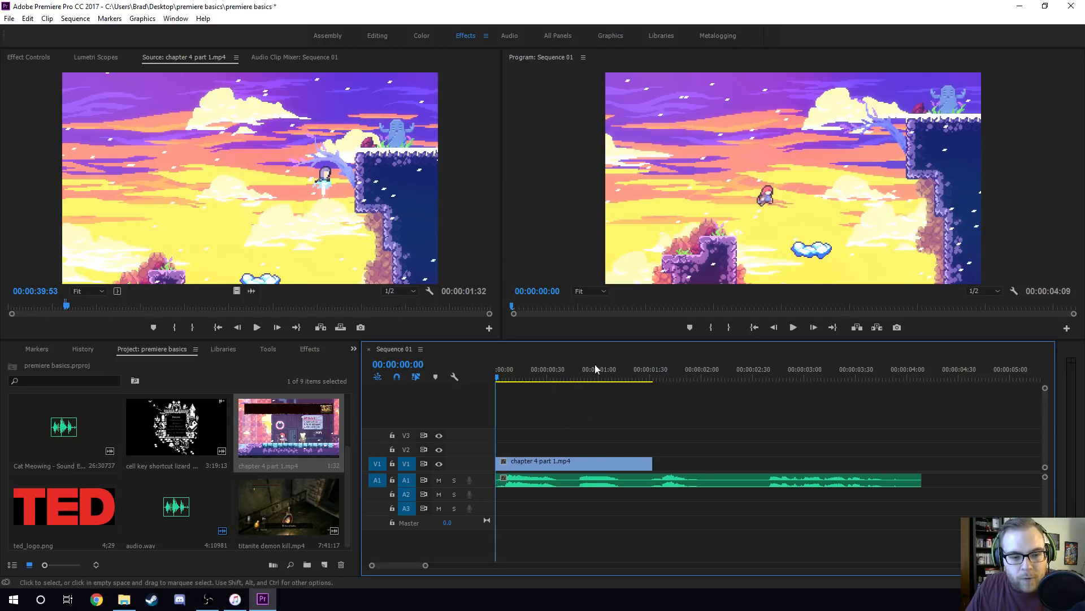
{"action": "key", "text": "space"}
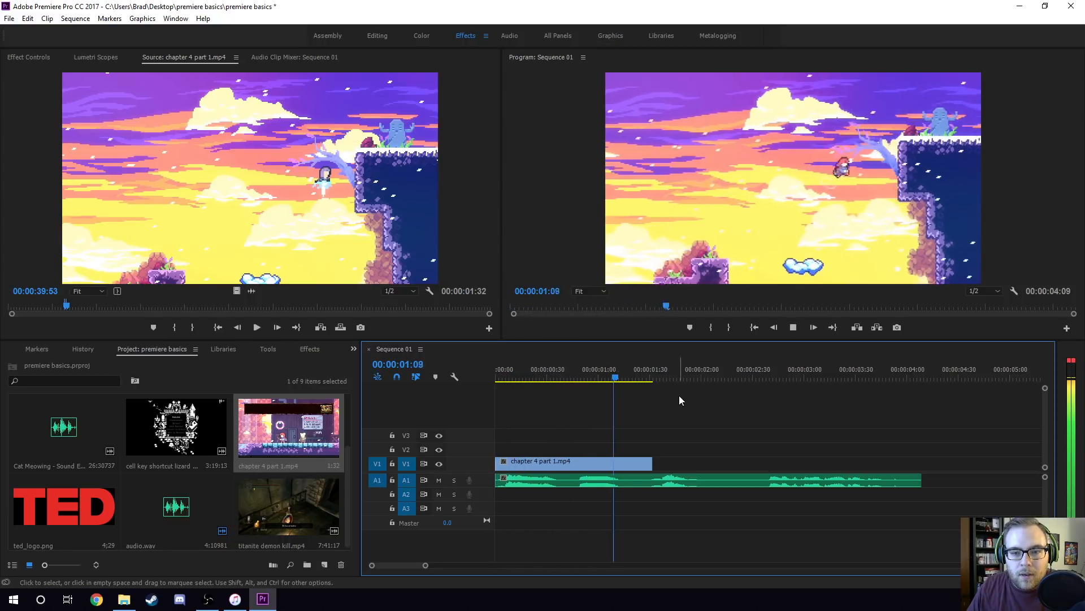
{"action": "key", "text": "space"}
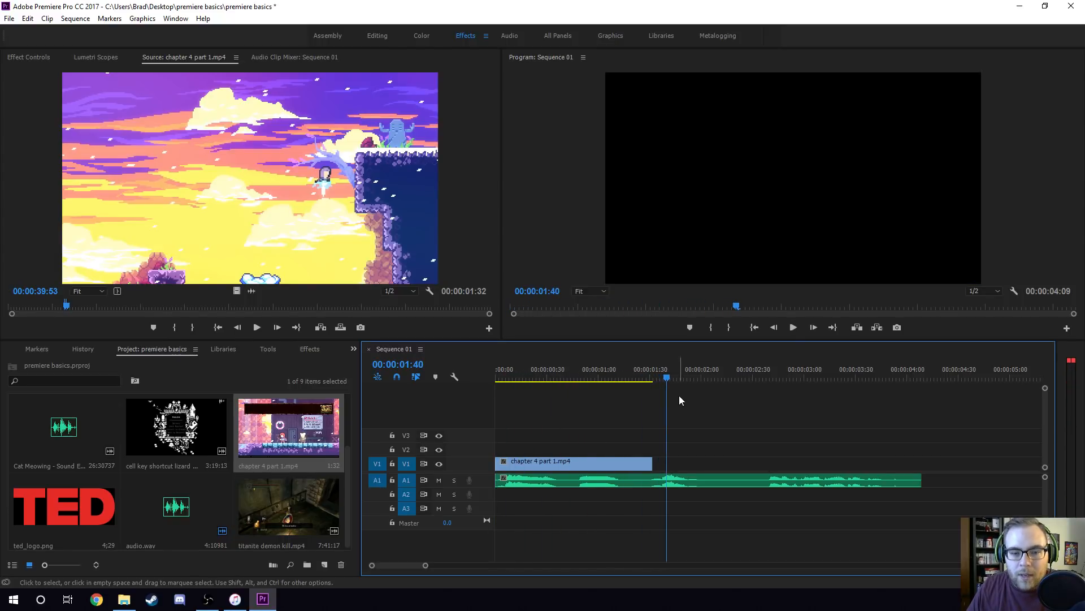
Split the chapter 4 part 1.mp4 clip on V1 at 00:00:00:49, where the second spoken part begins.
{"action": "left_click", "coordinate": [579, 369]}
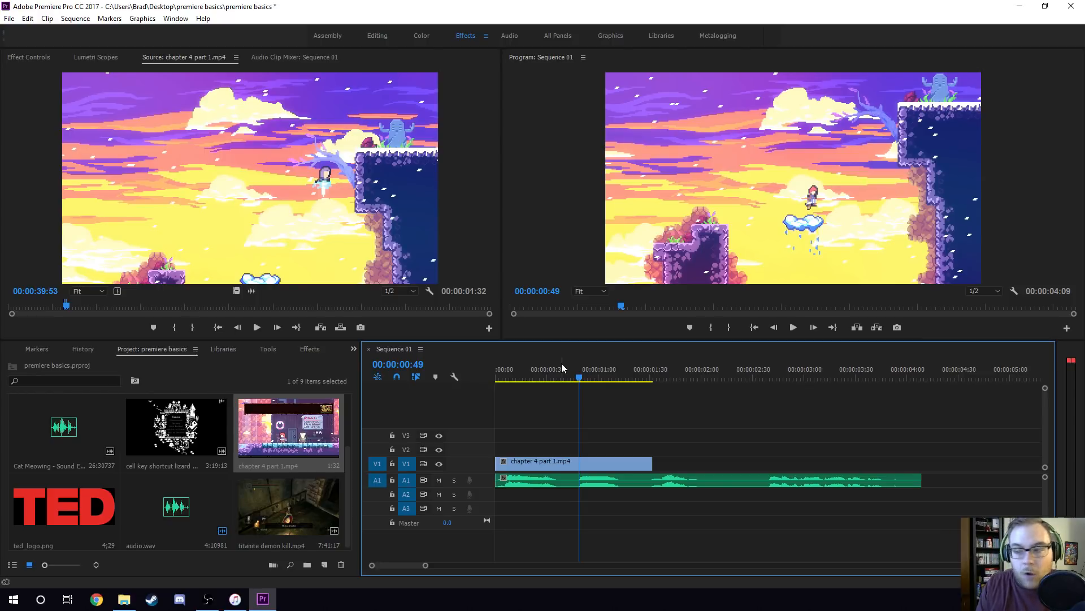
{"action": "key", "text": "Left"}
{"action": "key", "text": "Left"}
{"action": "key", "text": "Left"}
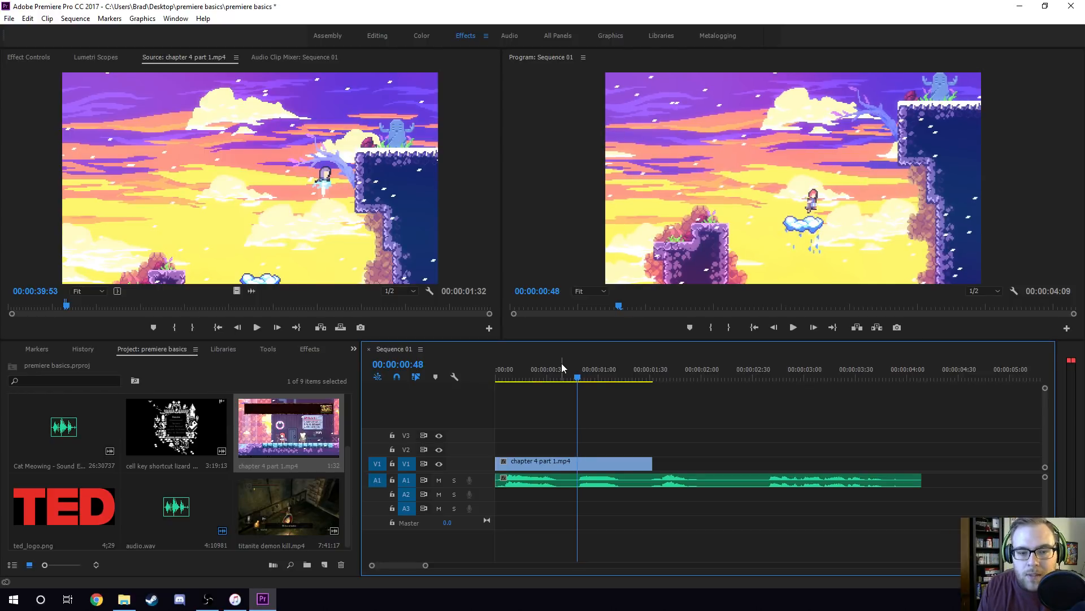
{"action": "key", "text": "Right"}
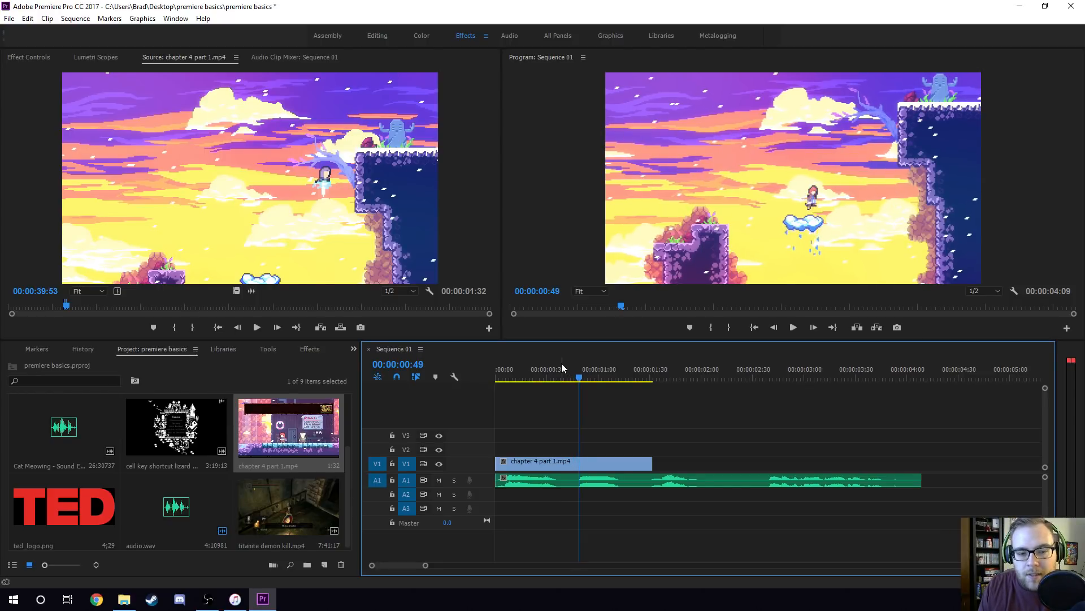
{"action": "key", "text": "Right"}
{"action": "key", "text": "Right"}
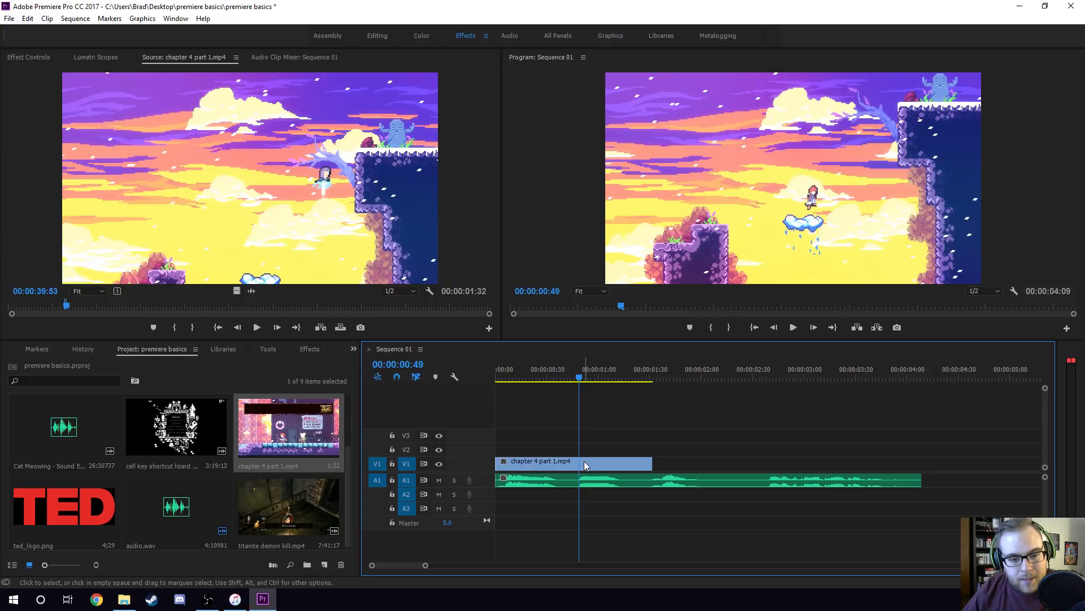
{"action": "key", "text": "c"}
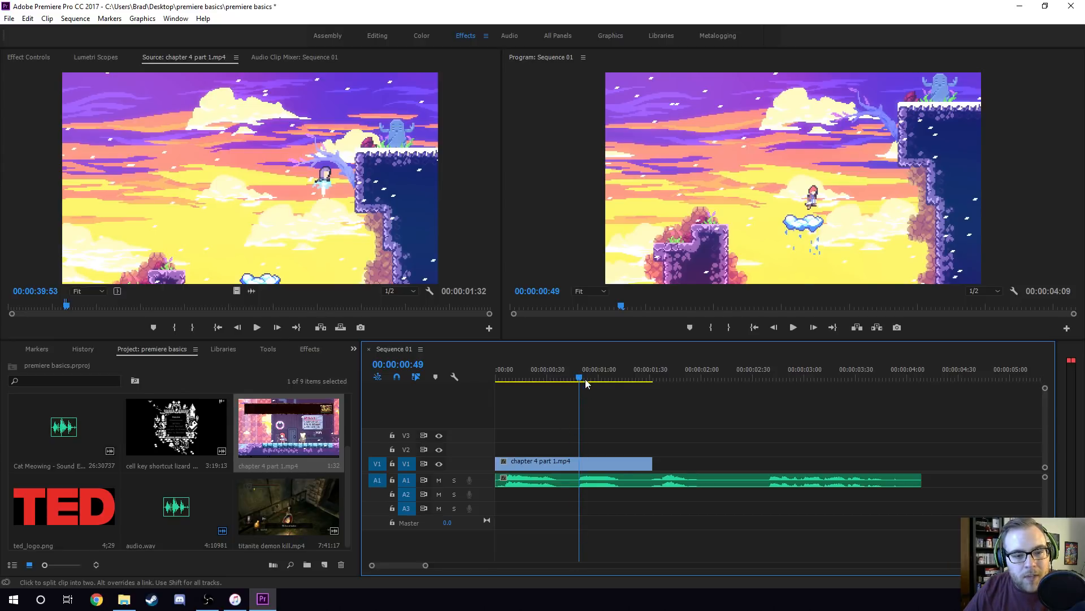
{"action": "left_click", "coordinate": [398, 376]}
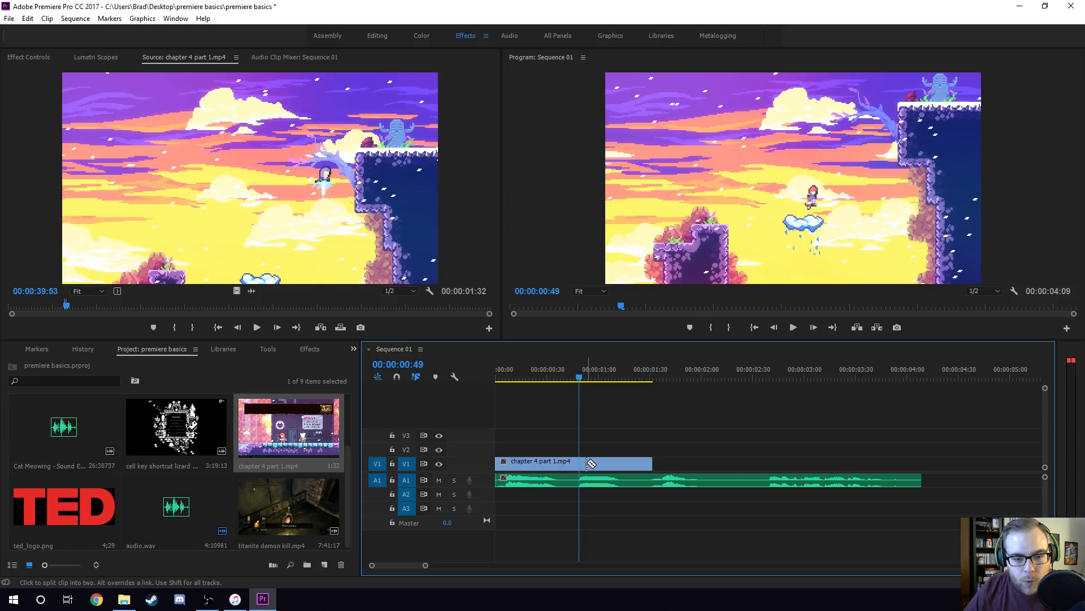
{"action": "left_click", "coordinate": [398, 377]}
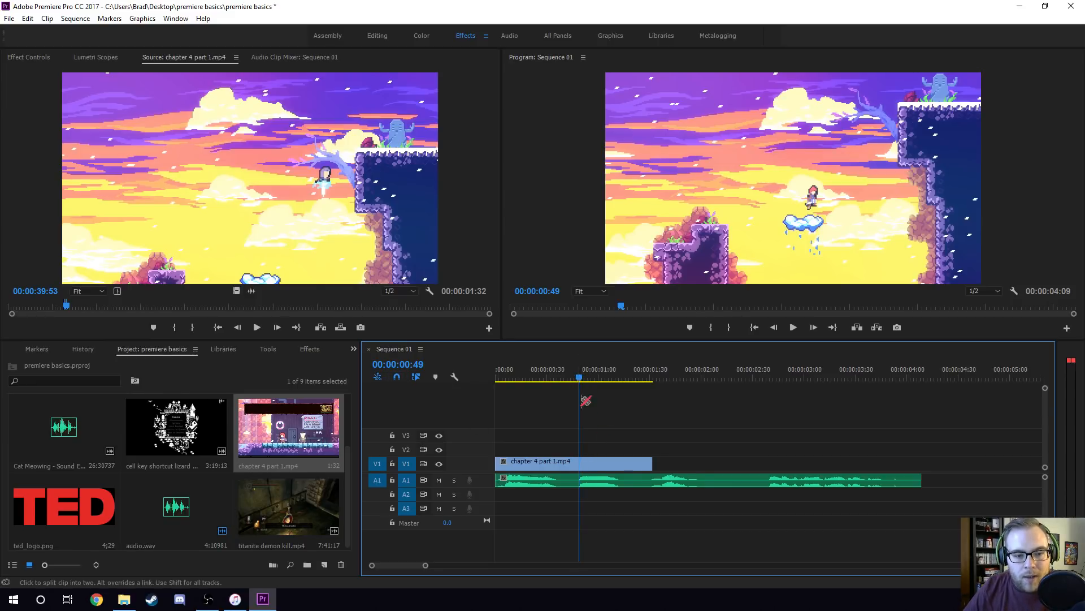
{"action": "left_click", "coordinate": [582, 463]}
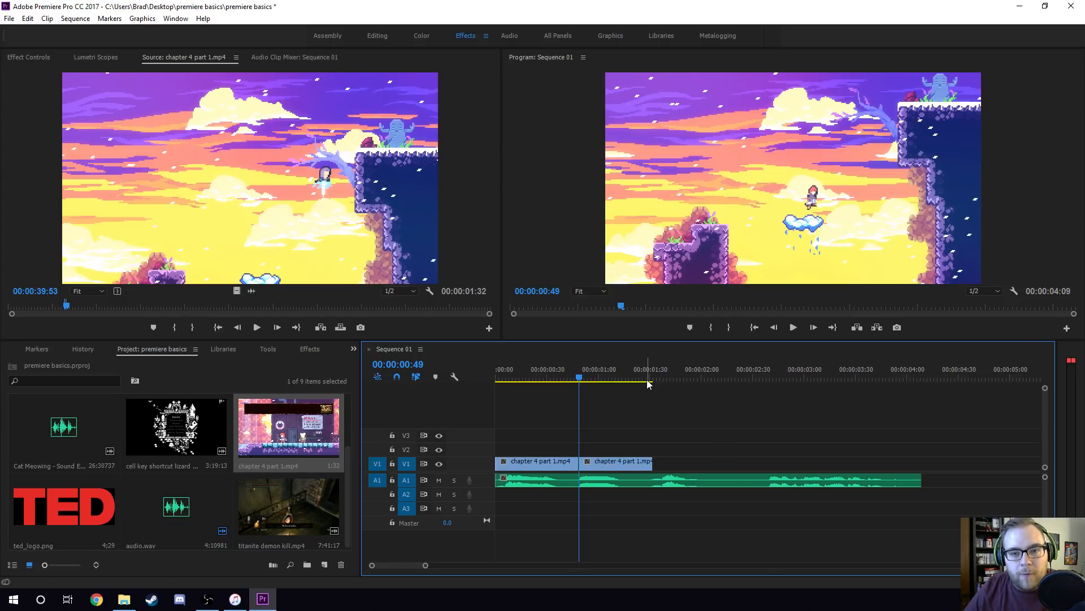
Delete the clip piece after the cut on V1, and undo both the deletion and the split.
{"action": "left_click_drag", "start_coordinate": [590, 372], "coordinate": [547, 371]}
{"action": "key", "text": "v"}
{"action": "left_click", "coordinate": [623, 463]}
{"action": "left_click", "coordinate": [567, 464]}
{"action": "left_click", "coordinate": [604, 467]}
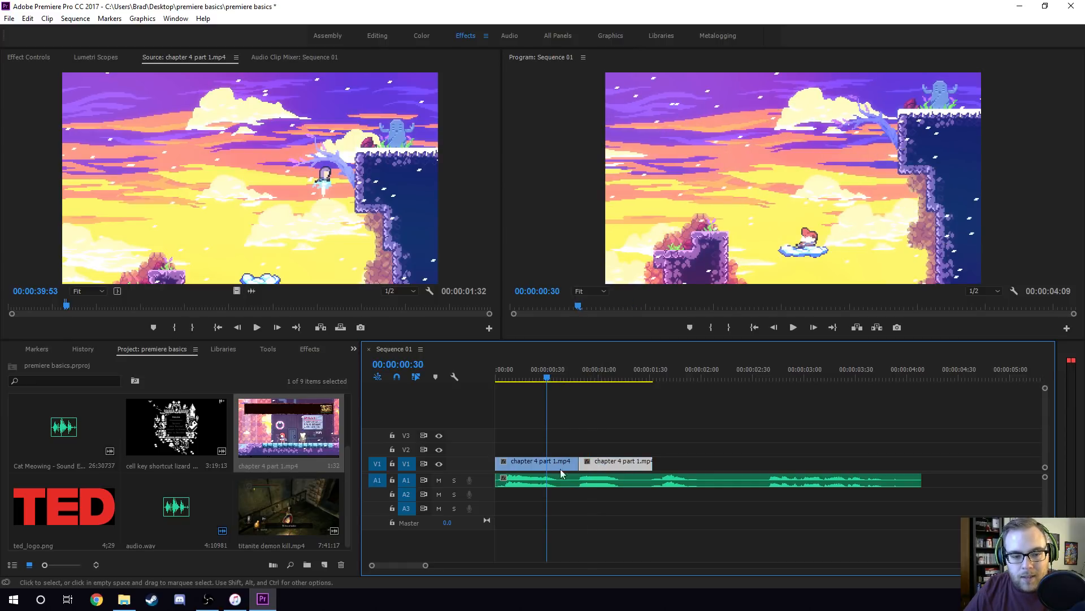
{"action": "left_click", "coordinate": [554, 472]}
{"action": "left_click", "coordinate": [598, 463]}
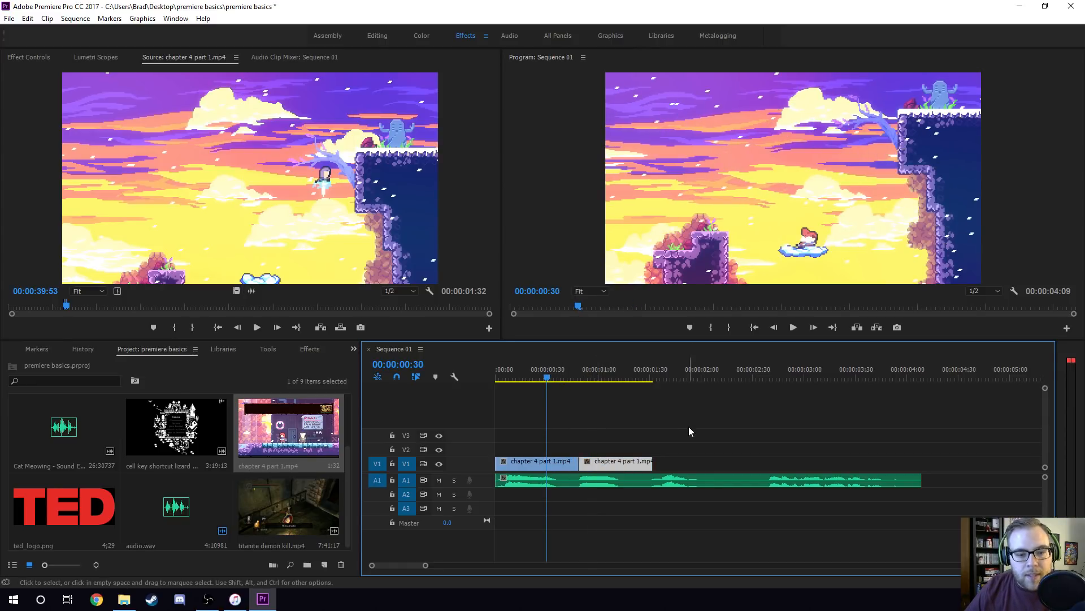
{"action": "key", "text": "Delete"}
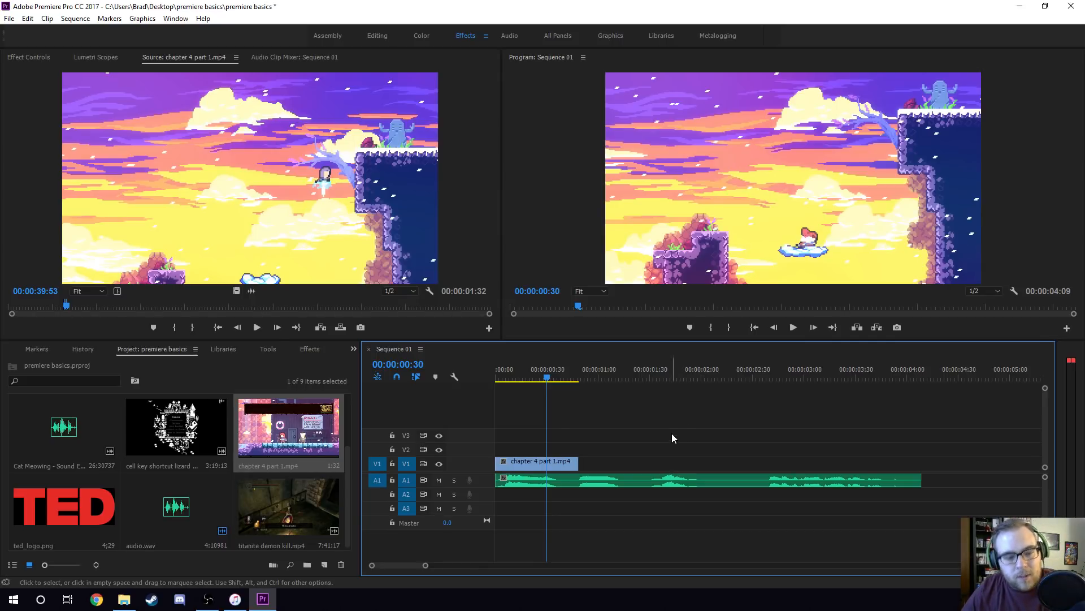
{"action": "key", "text": "ctrl+z"}
{"action": "key", "text": "ctrl+z"}
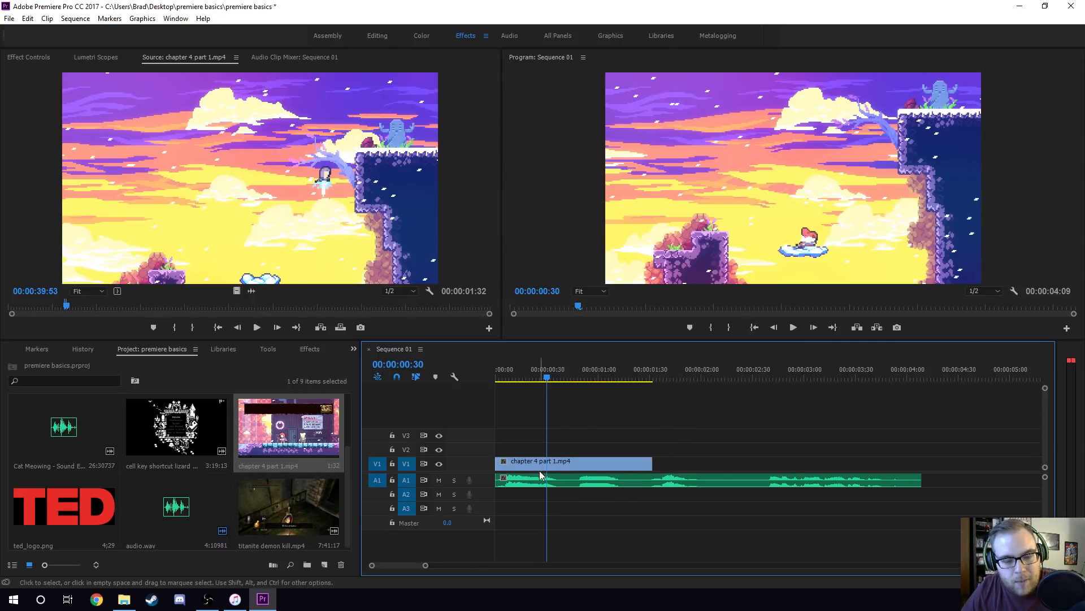
Try trimming the V1 clip's end back to the second spoken part at 00:00:00:49, undoing each trim.
{"action": "left_click_drag", "start_coordinate": [651, 462], "coordinate": [579, 486]}
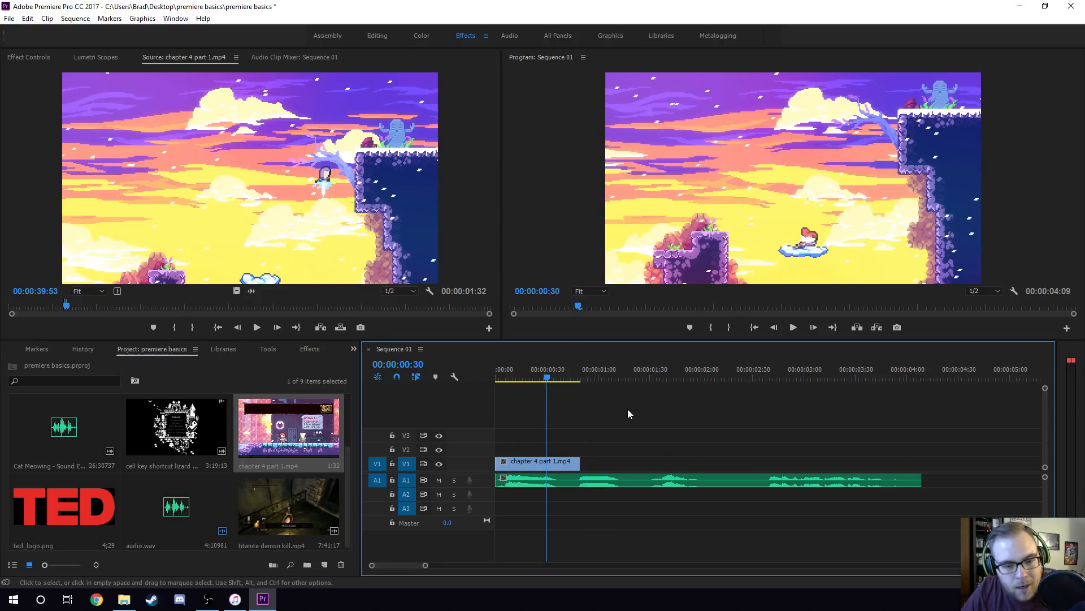
{"action": "key", "text": "ctrl+z"}
{"action": "left_click", "coordinate": [577, 381]}
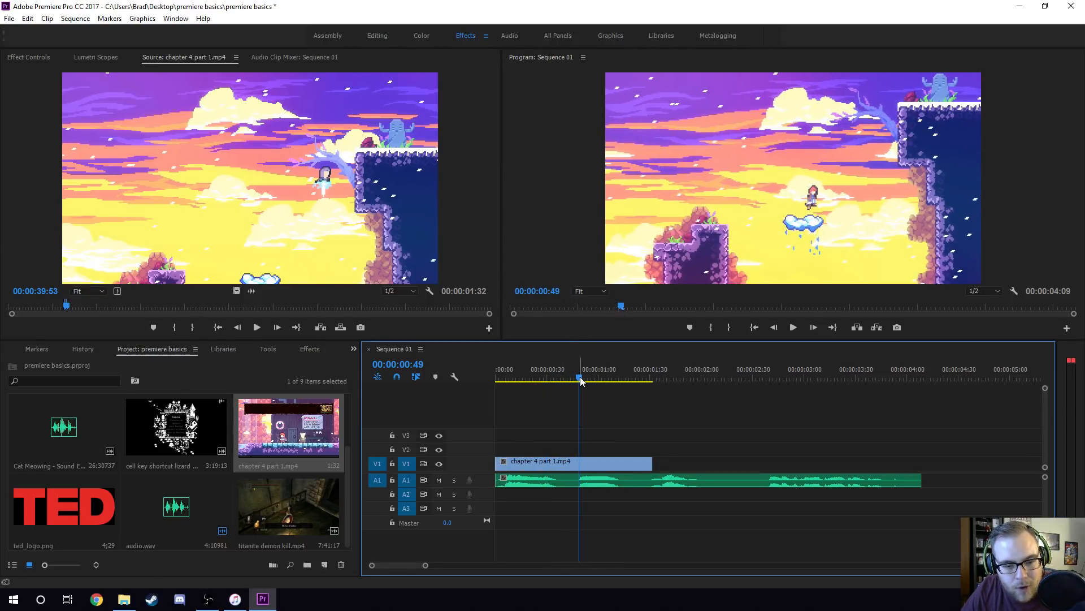
{"action": "left_click_drag", "start_coordinate": [650, 469], "coordinate": [571, 470]}
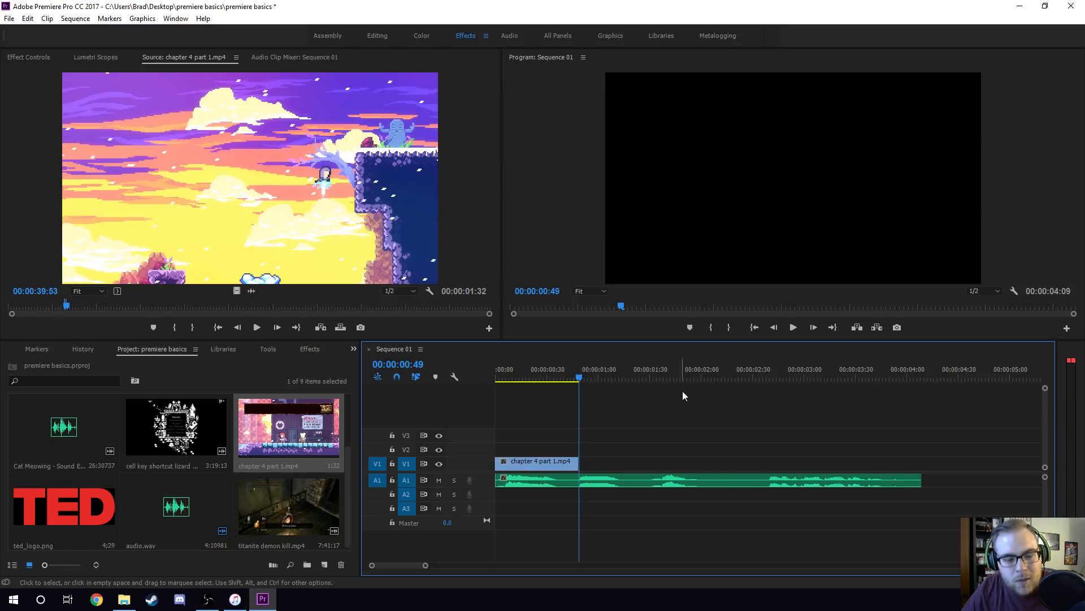
{"action": "key", "text": "ctrl+z"}
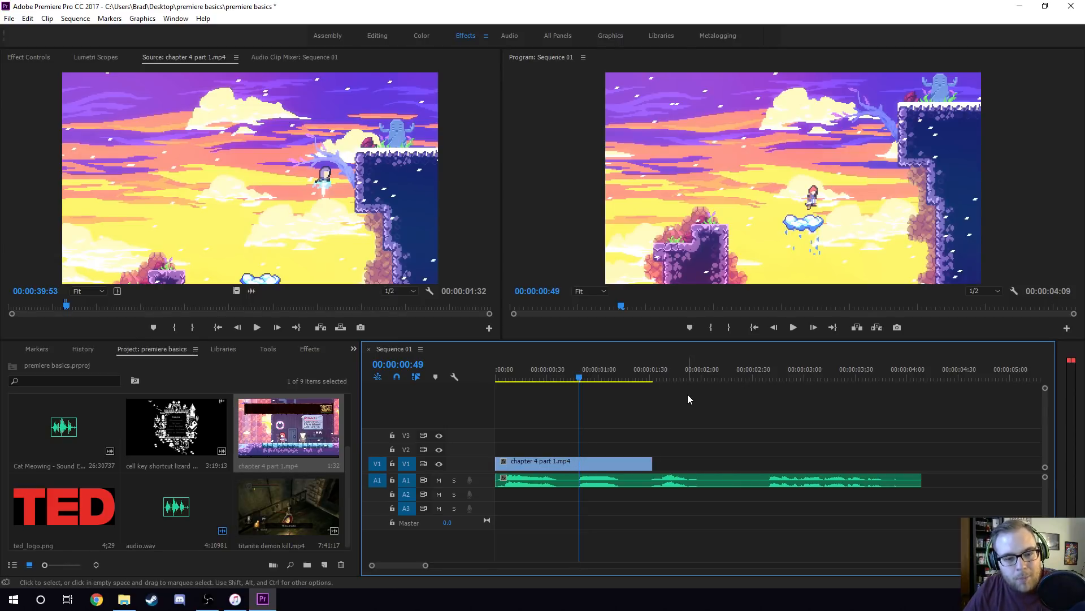
Split the V1 clip at 00:00:00:49 with the Razor tool, delete the piece after the cut, and play the result from the start.
{"action": "key", "text": "c"}
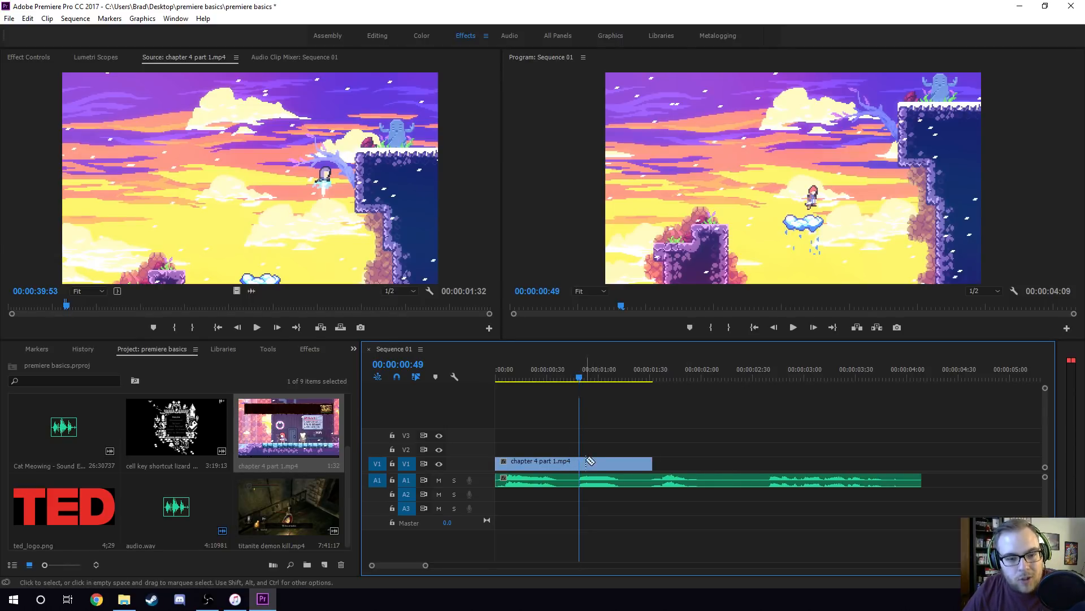
{"action": "left_click", "coordinate": [580, 462]}
{"action": "key", "text": "v"}
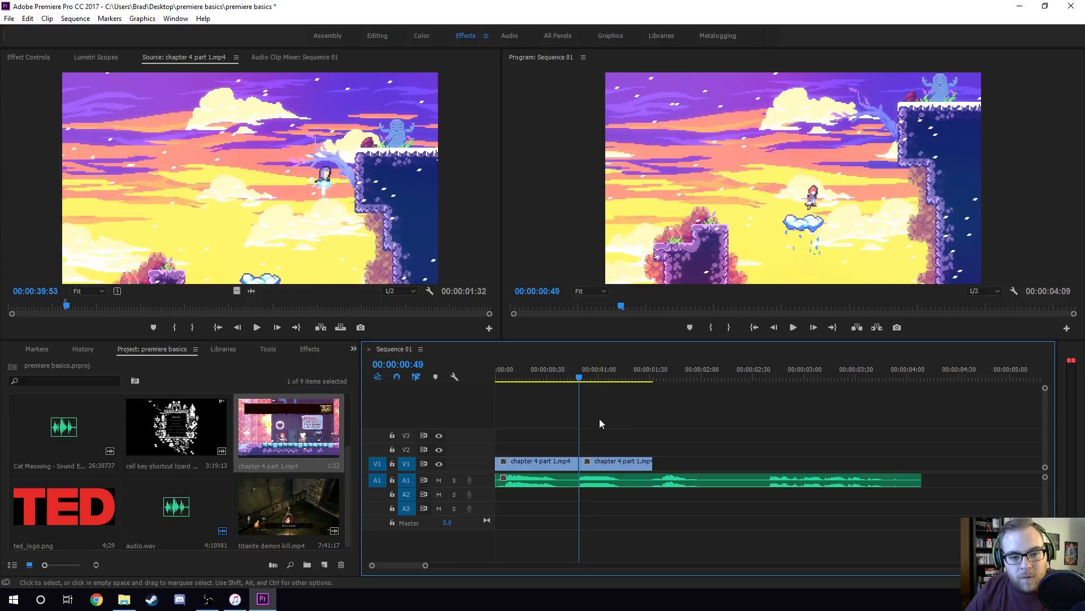
{"action": "left_click", "coordinate": [605, 461]}
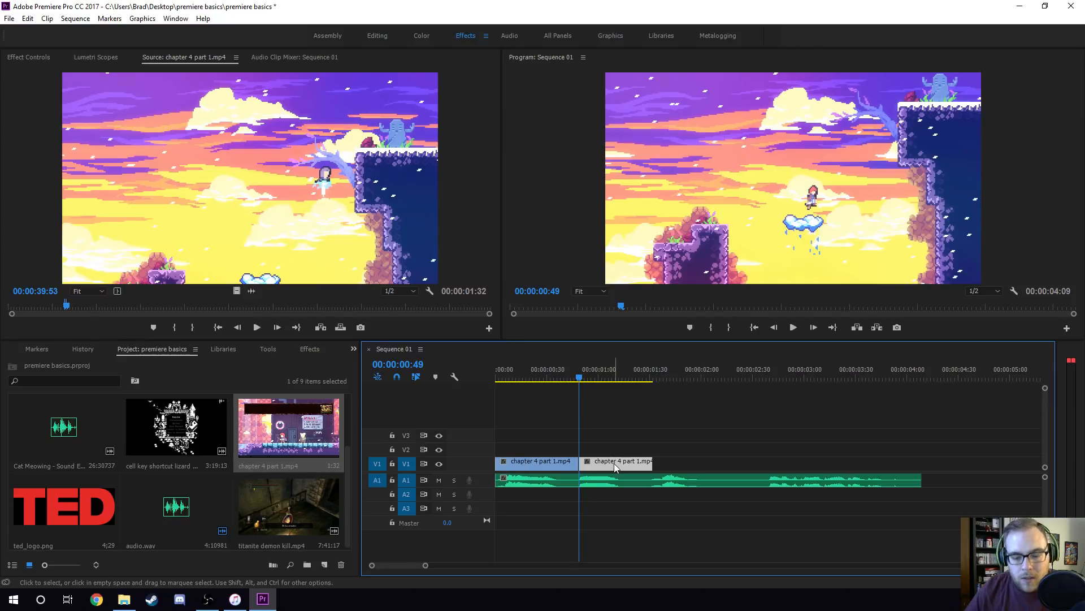
{"action": "key", "text": "Delete"}
{"action": "key", "text": "Home"}
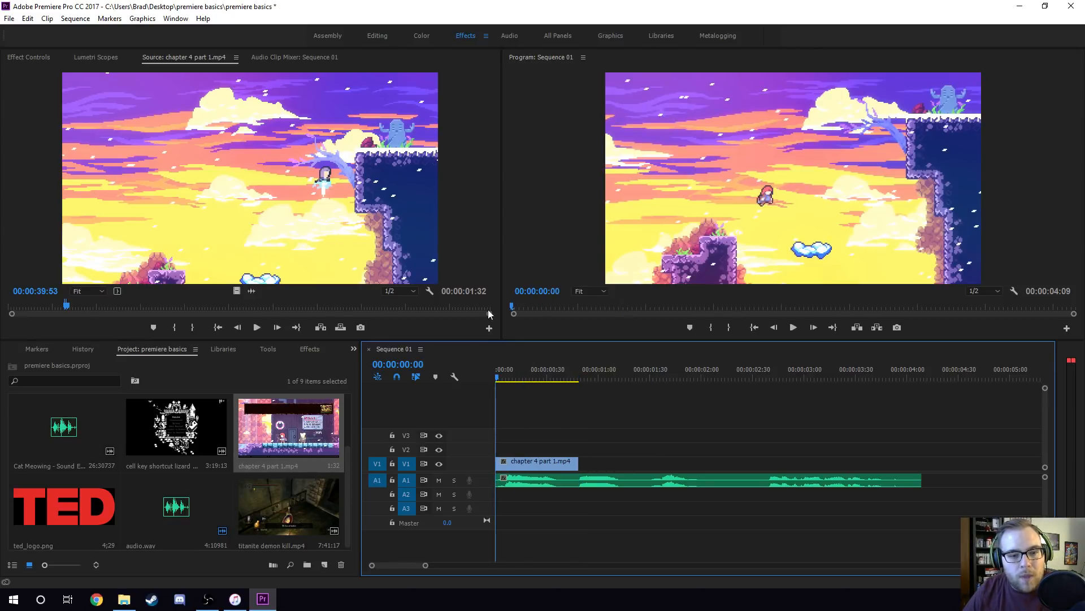
{"action": "key", "text": "space"}
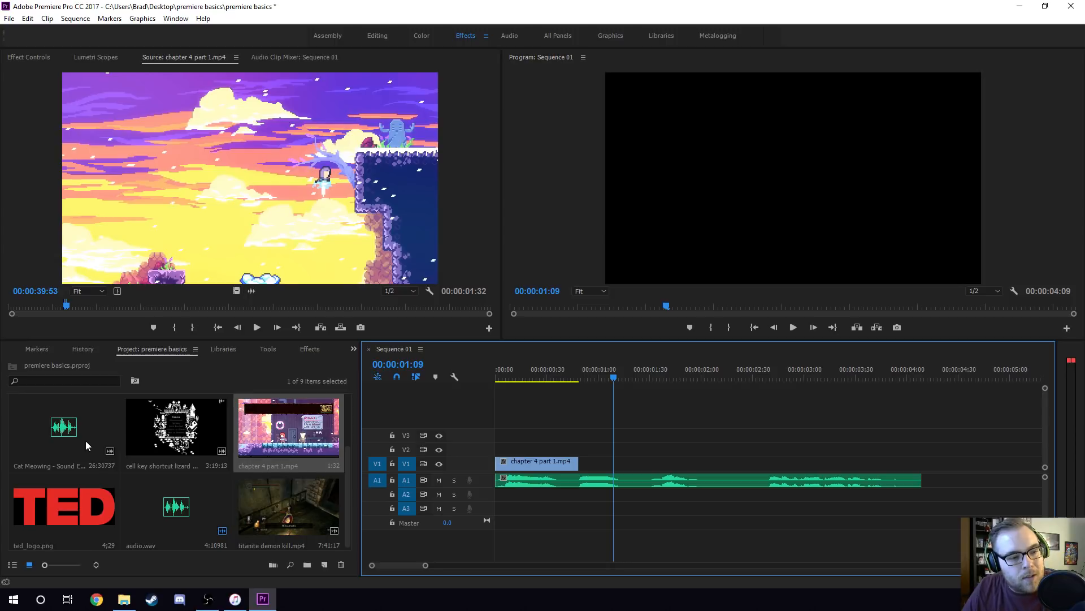
Load titanite demon kill.mp4 as the source clip and look through it for the swinging-blade bridge scene from about 00:06:15.
{"action": "left_click", "coordinate": [185, 424]}
{"action": "double_click", "coordinate": [270, 496]}
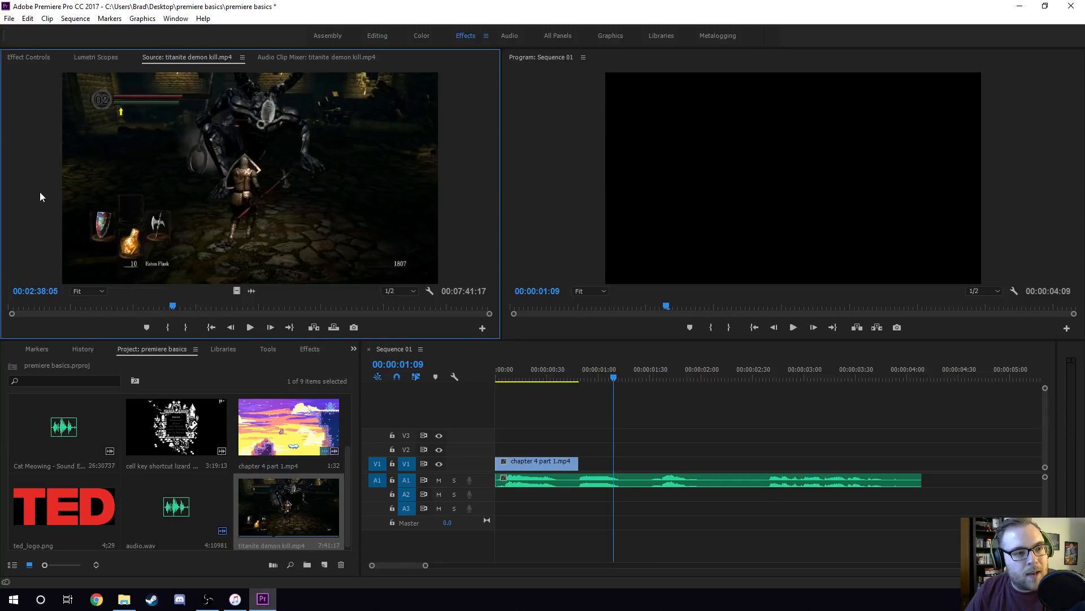
{"action": "left_click", "coordinate": [285, 306]}
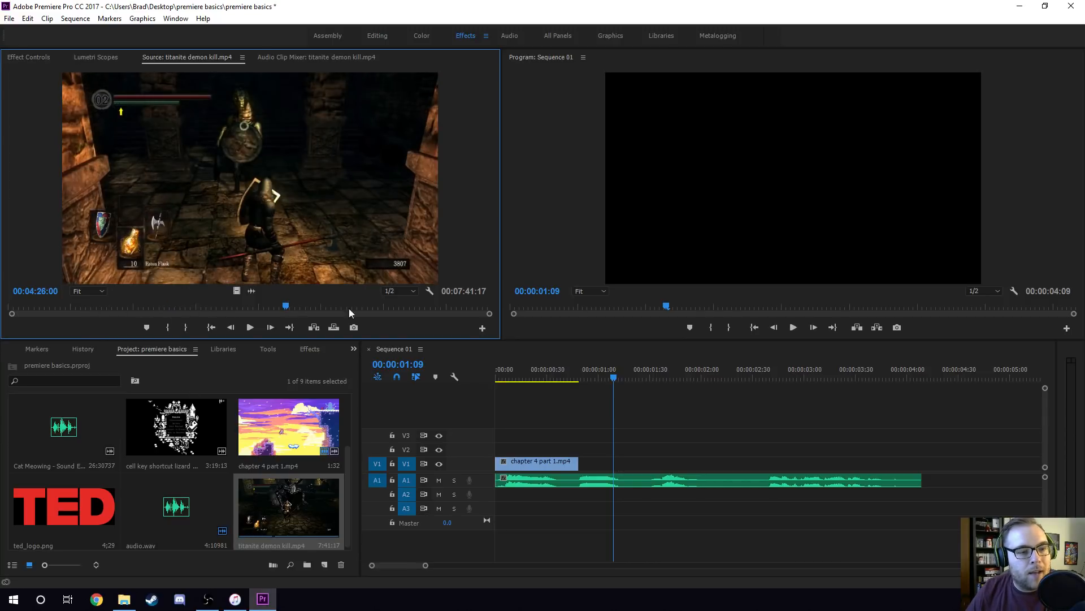
{"action": "left_click", "coordinate": [365, 306]}
{"action": "left_click", "coordinate": [432, 306]}
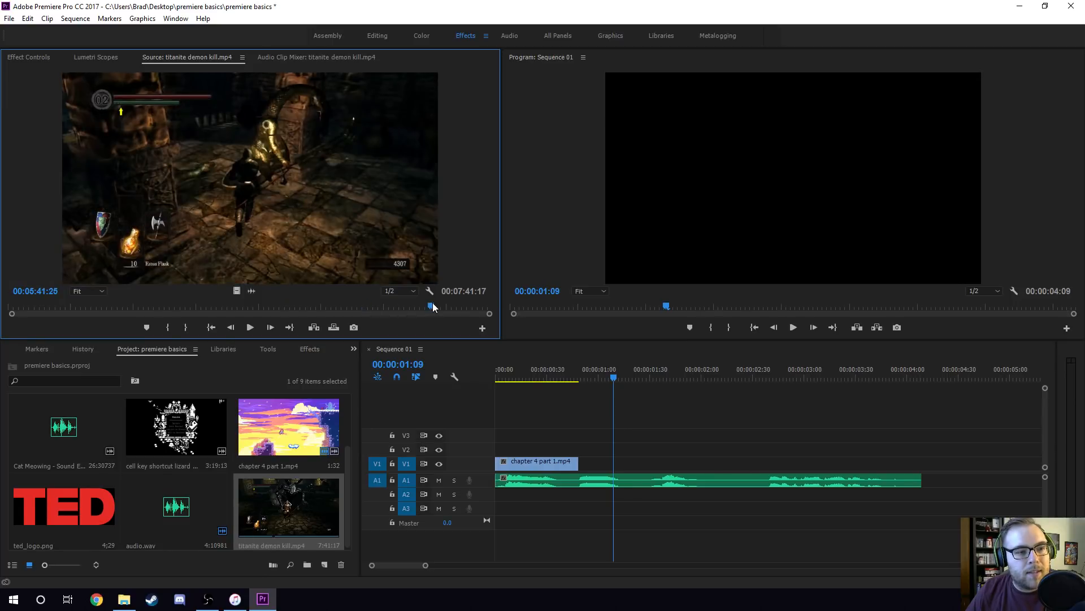
{"action": "left_click", "coordinate": [362, 306]}
{"action": "mouse_move", "coordinate": [401, 306]}
{"action": "left_mouse_down"}
{"action": "mouse_move", "coordinate": [412, 305]}
{"action": "mouse_move", "coordinate": [401, 307]}
{"action": "left_mouse_up"}
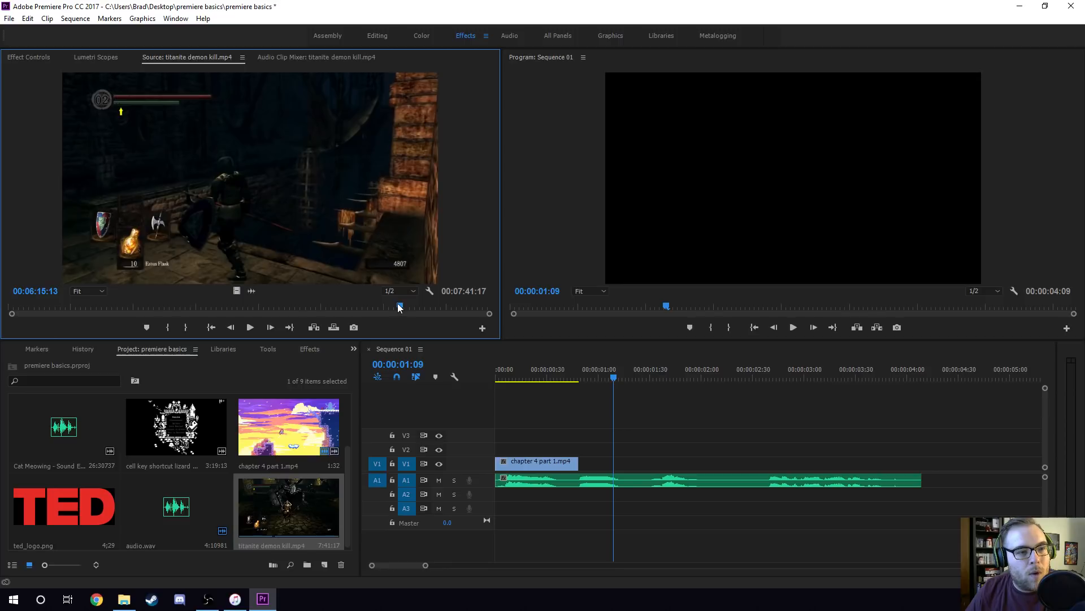
{"action": "key", "text": "space"}
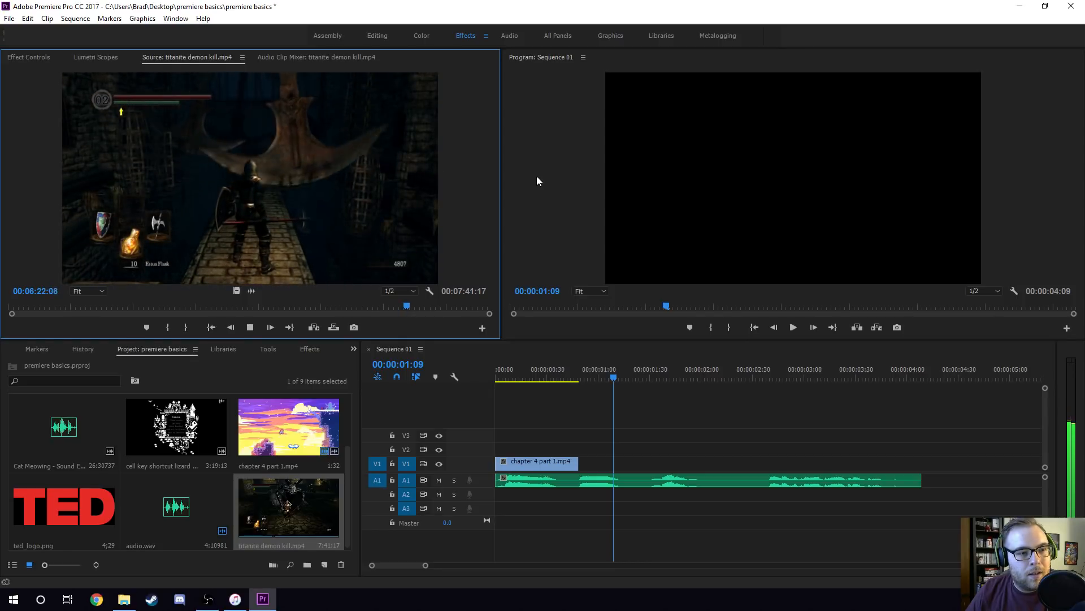
Mark the swinging-blade bridge section of titanite demon kill.mp4 from about 00:06:22 to 00:06:25:05 with in and out points.
{"action": "key", "text": "i"}
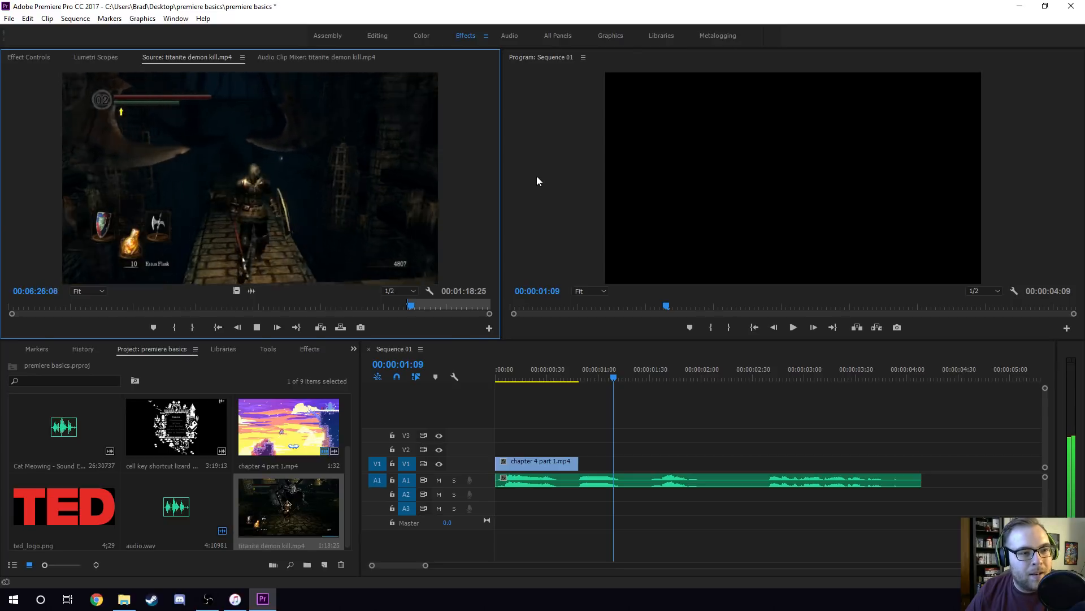
{"action": "key", "text": "space"}
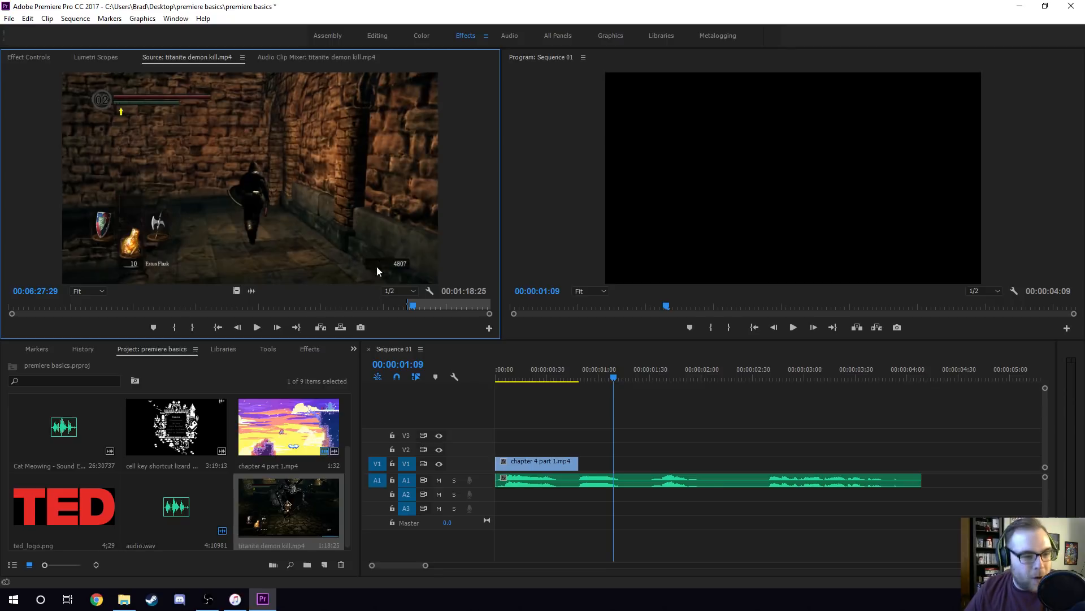
{"action": "left_click_drag", "start_coordinate": [412, 305], "coordinate": [410, 306]}
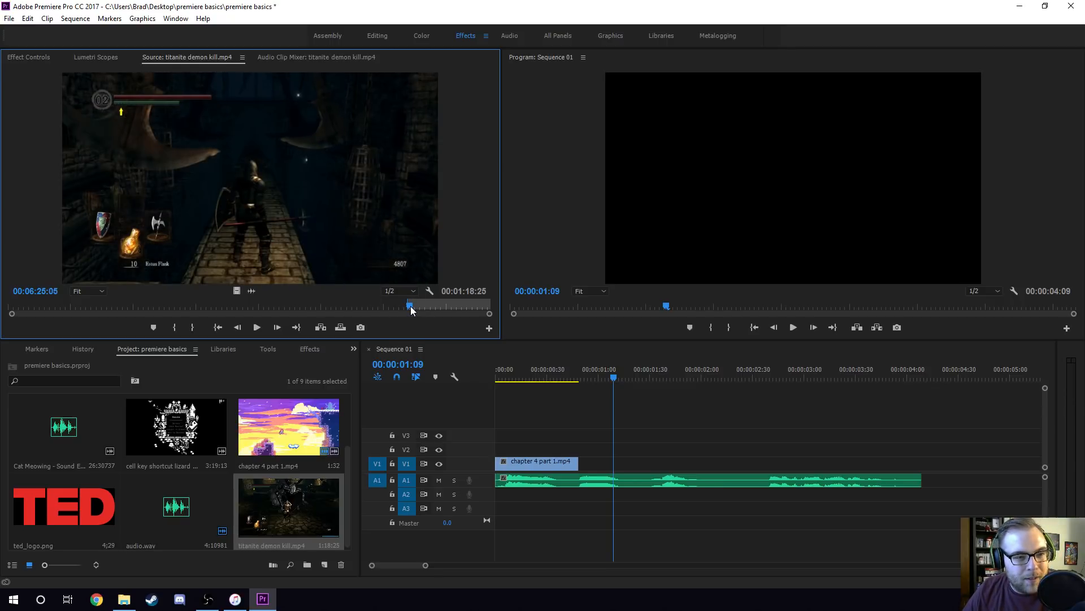
{"action": "key", "text": "o"}
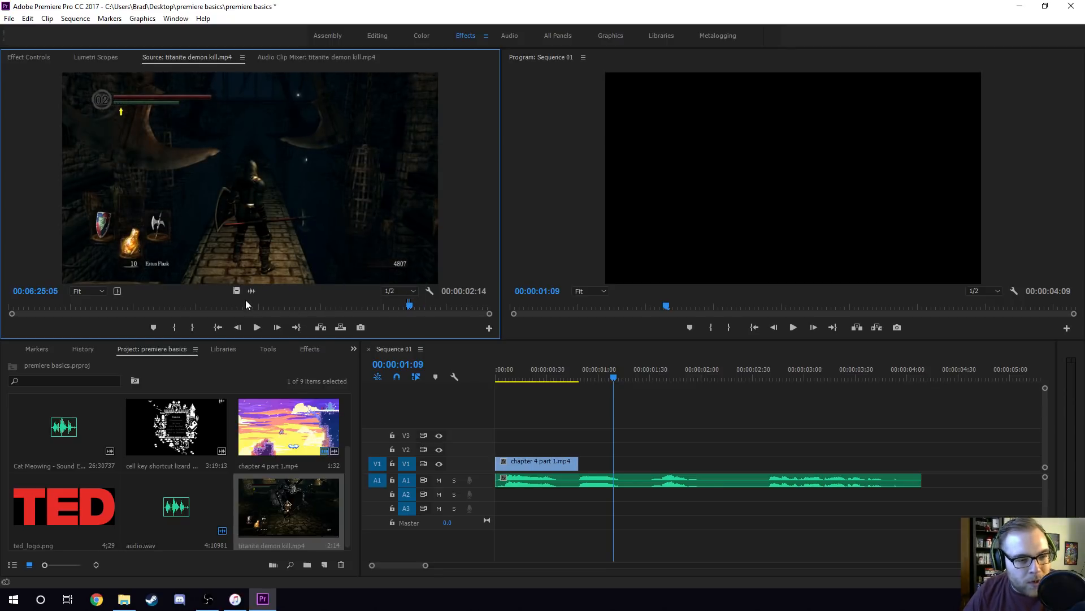
Place the marked section video-only in the sequence and position it on V1 at 00:00:02:39, near the start of the last spoken part.
{"action": "left_click_drag", "start_coordinate": [237, 292], "coordinate": [594, 449]}
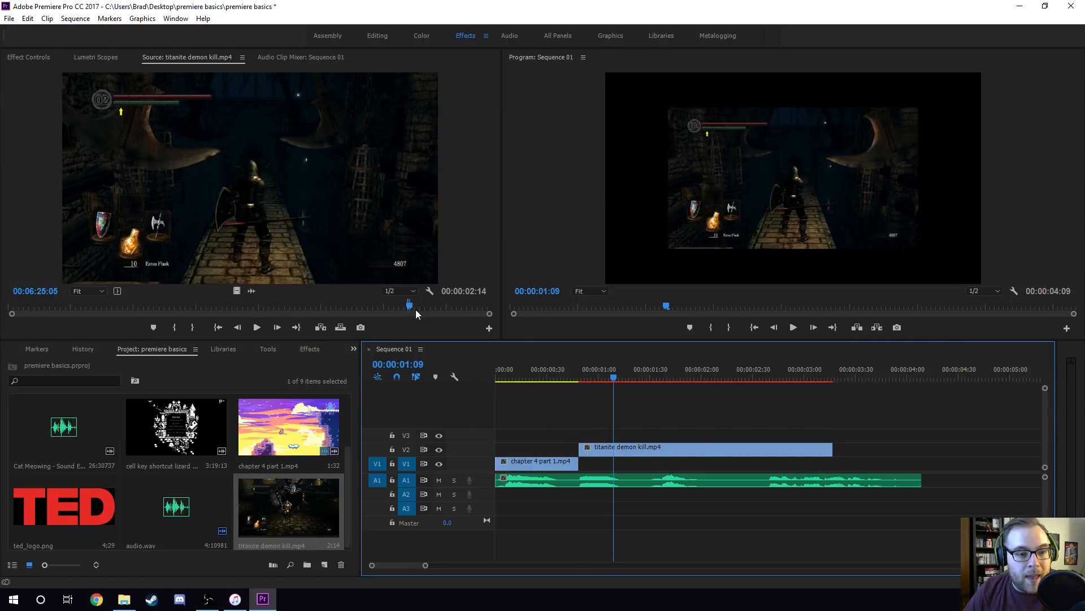
{"action": "left_click", "coordinate": [618, 377]}
{"action": "left_click_drag", "start_coordinate": [617, 378], "coordinate": [653, 382]}
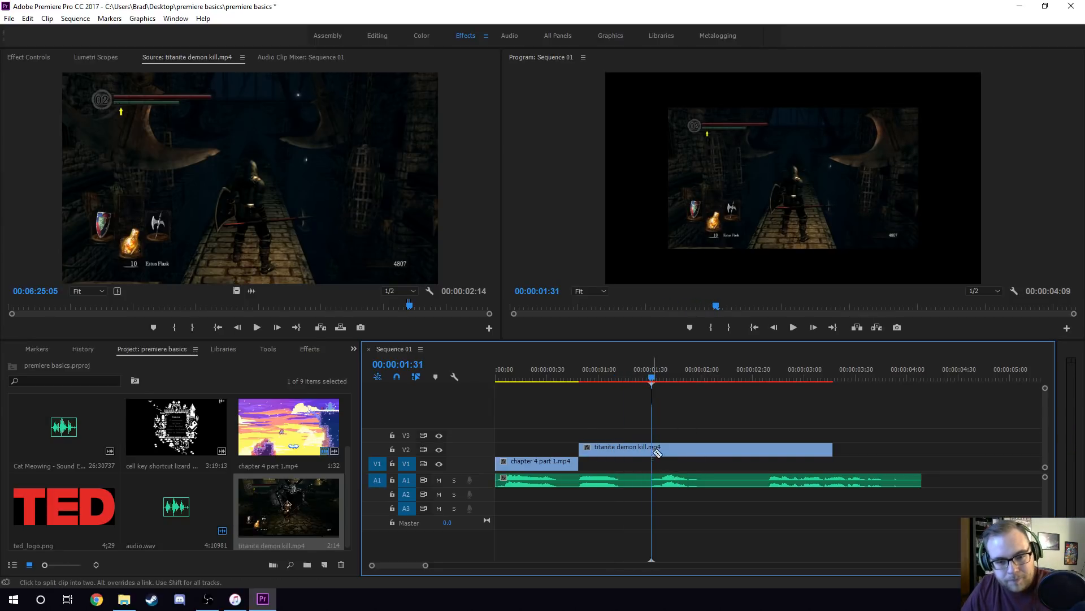
{"action": "key", "text": "c"}
{"action": "key", "text": "v"}
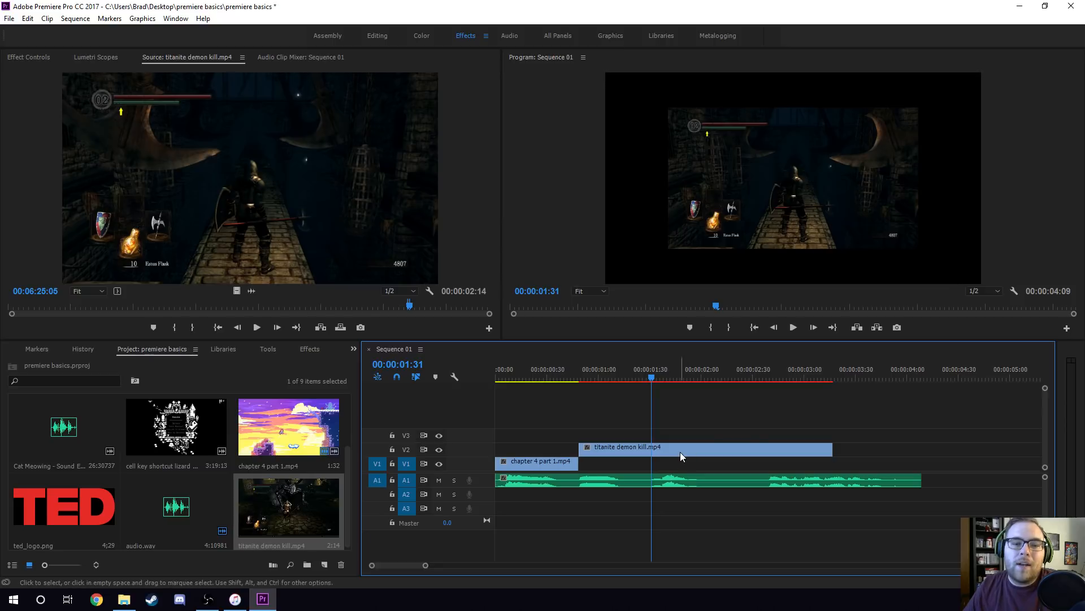
{"action": "left_click_drag", "start_coordinate": [642, 451], "coordinate": [831, 461]}
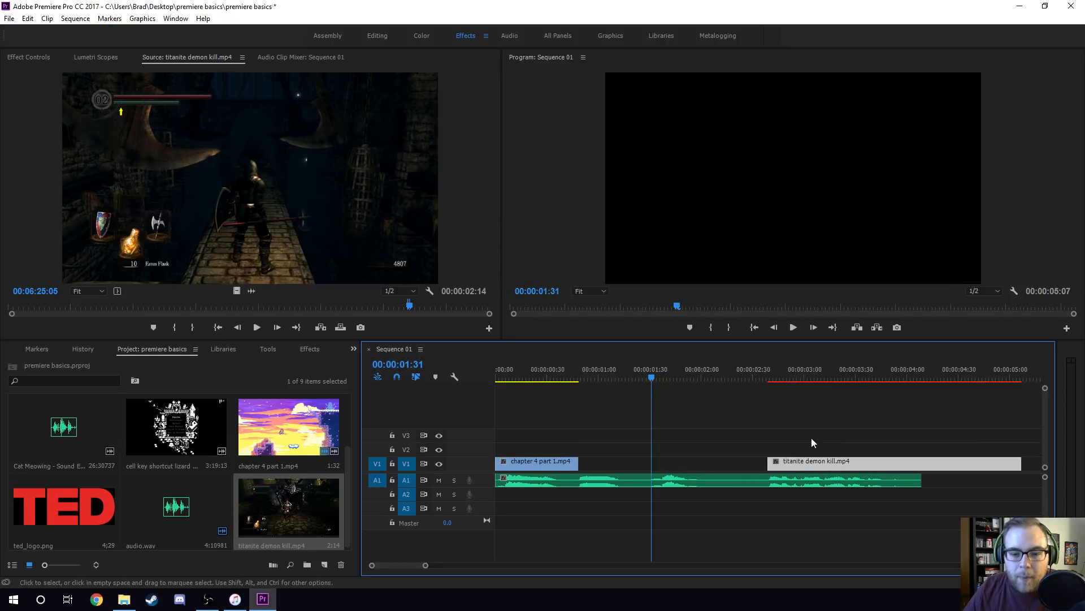
Split the titanite demon kill.mp4 clip with the Razor tool at the end of the voice-over and delete the piece after it.
{"action": "left_click", "coordinate": [764, 375]}
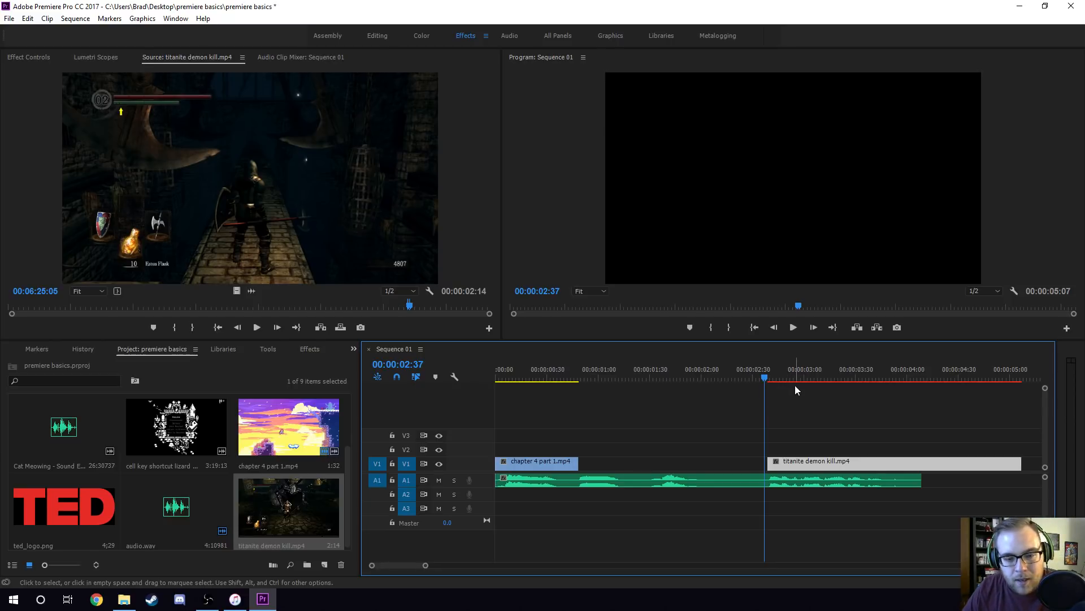
{"action": "left_click_drag", "start_coordinate": [775, 380], "coordinate": [926, 382]}
{"action": "key", "text": "c"}
{"action": "left_click", "coordinate": [923, 463]}
{"action": "key", "text": "v"}
{"action": "left_click", "coordinate": [940, 462]}
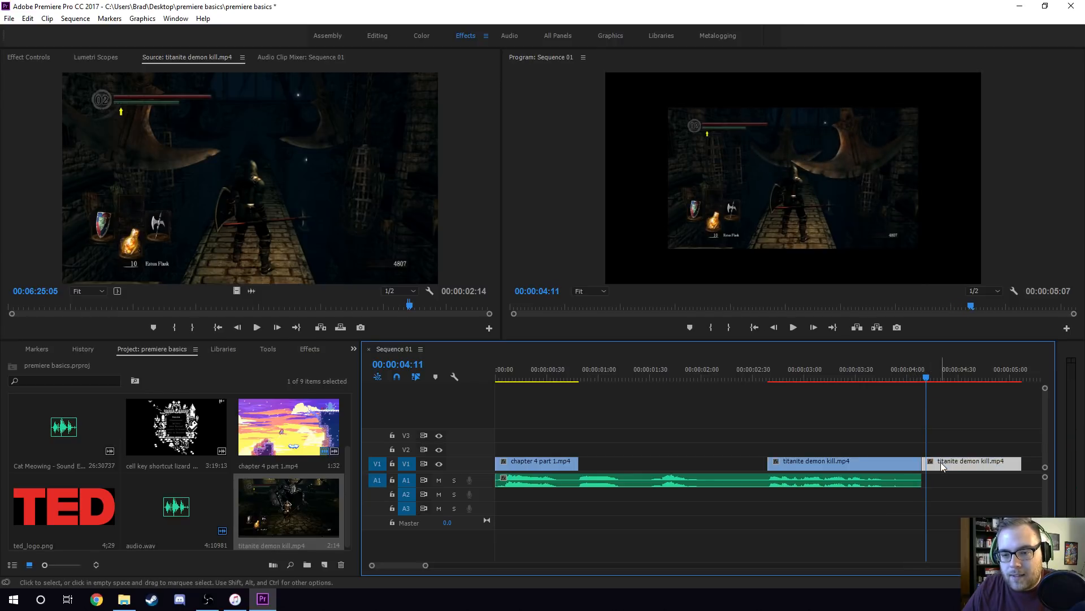
{"action": "key", "text": "Delete"}
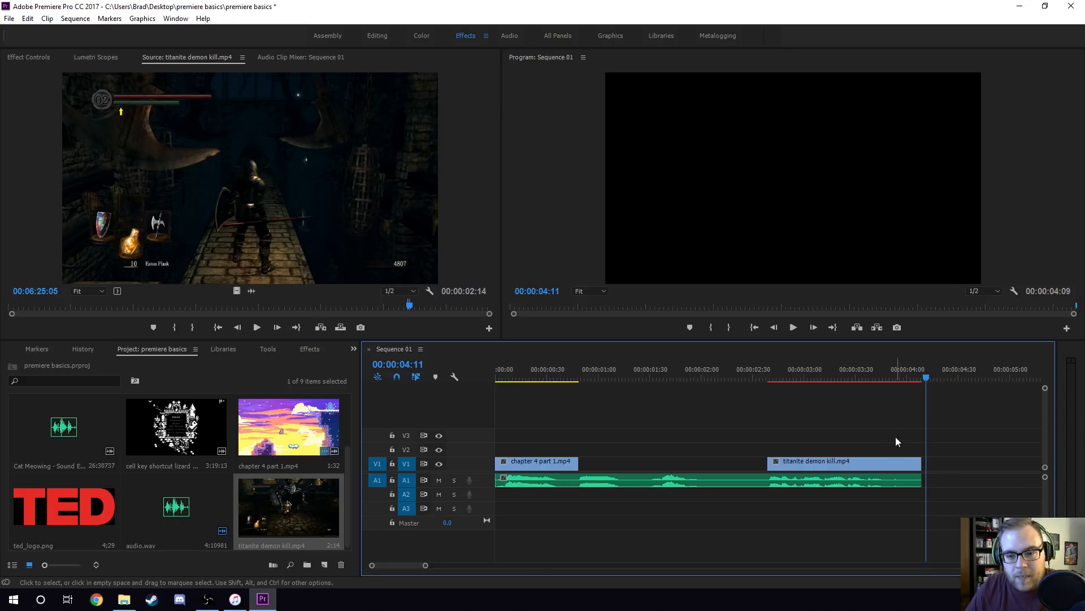
Compare the start of the titanite demon kill.mp4 clip with the voice-over waveform around 00:00:02:40 at different timeline scales.
{"action": "left_click", "coordinate": [771, 368]}
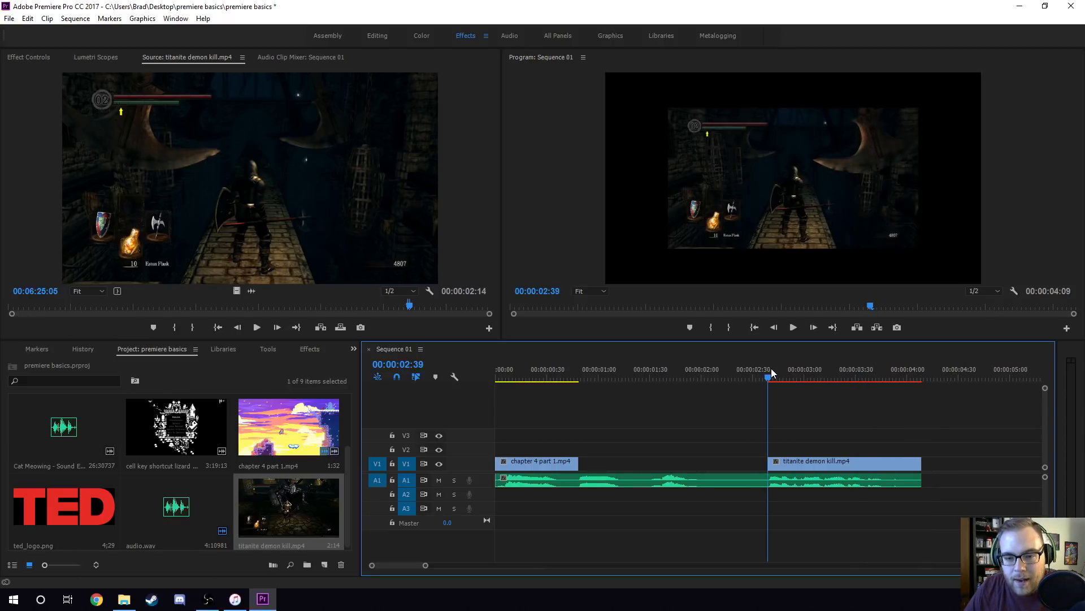
{"action": "key", "text": "="}
{"action": "key", "text": "="}
{"action": "key", "text": "="}
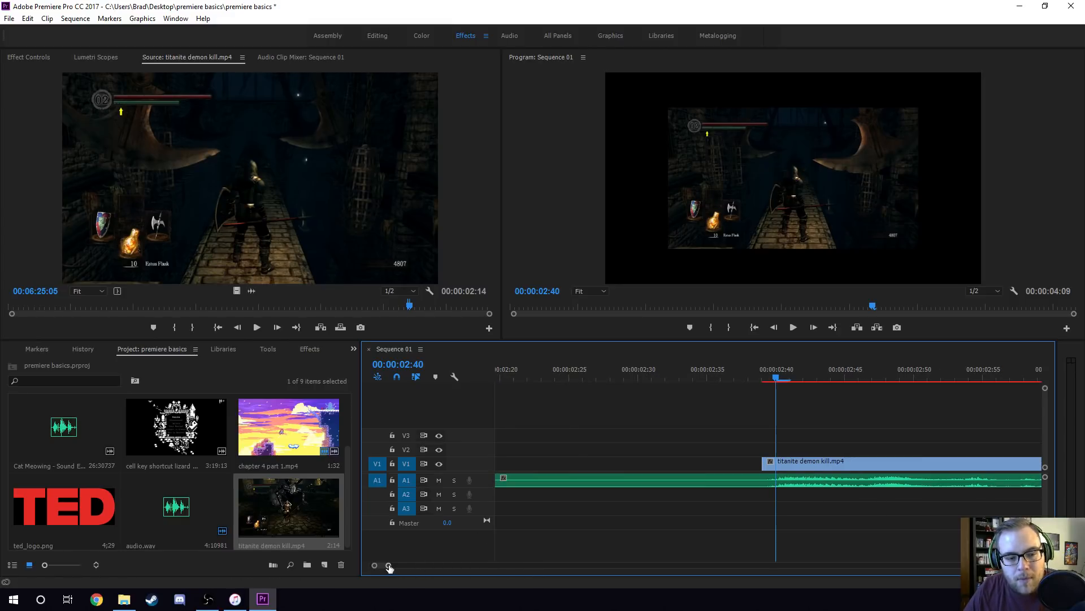
{"action": "key", "text": "-"}
{"action": "key", "text": "-"}
{"action": "key", "text": "-"}
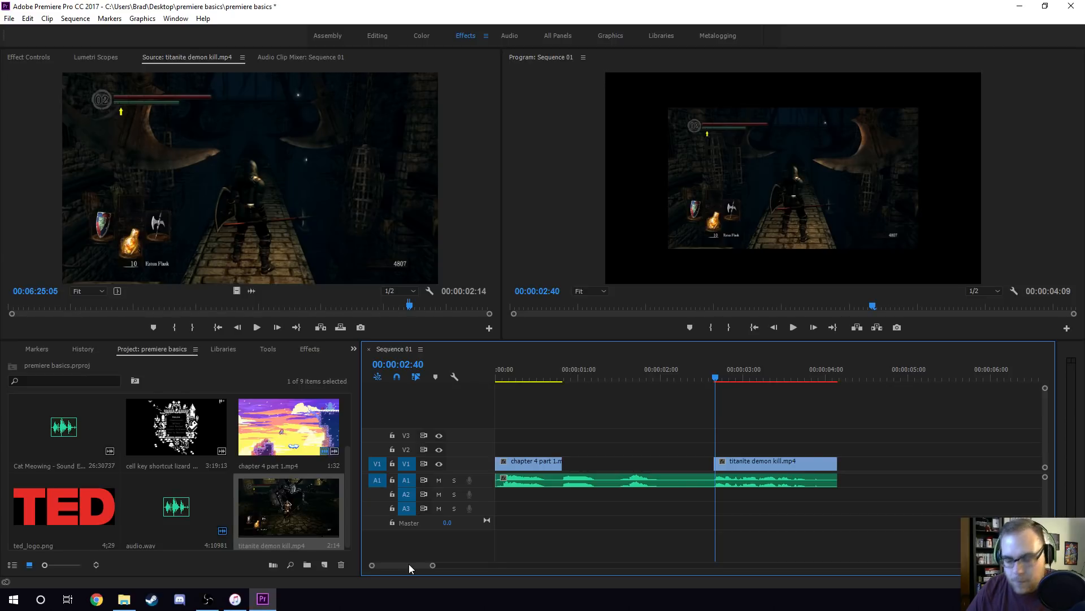
{"action": "key", "text": "="}
{"action": "key", "text": "="}
{"action": "key", "text": "="}
{"action": "key", "text": "-"}
{"action": "key", "text": "-"}
{"action": "key", "text": "-"}
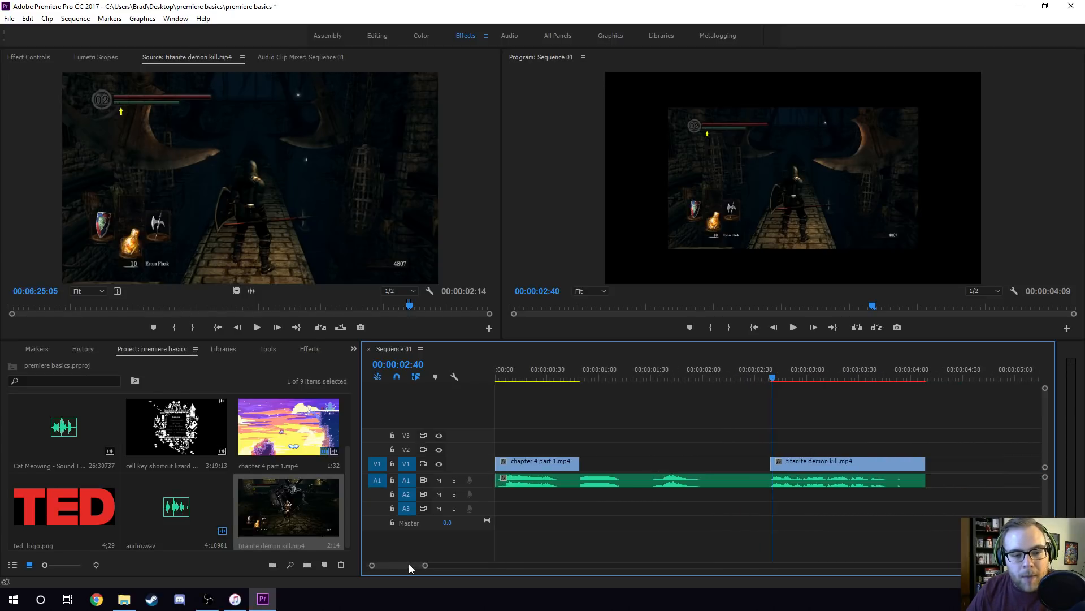
{"action": "key", "text": "-"}
{"action": "key", "text": "-"}
{"action": "key", "text": "-"}
{"action": "key", "text": "-"}
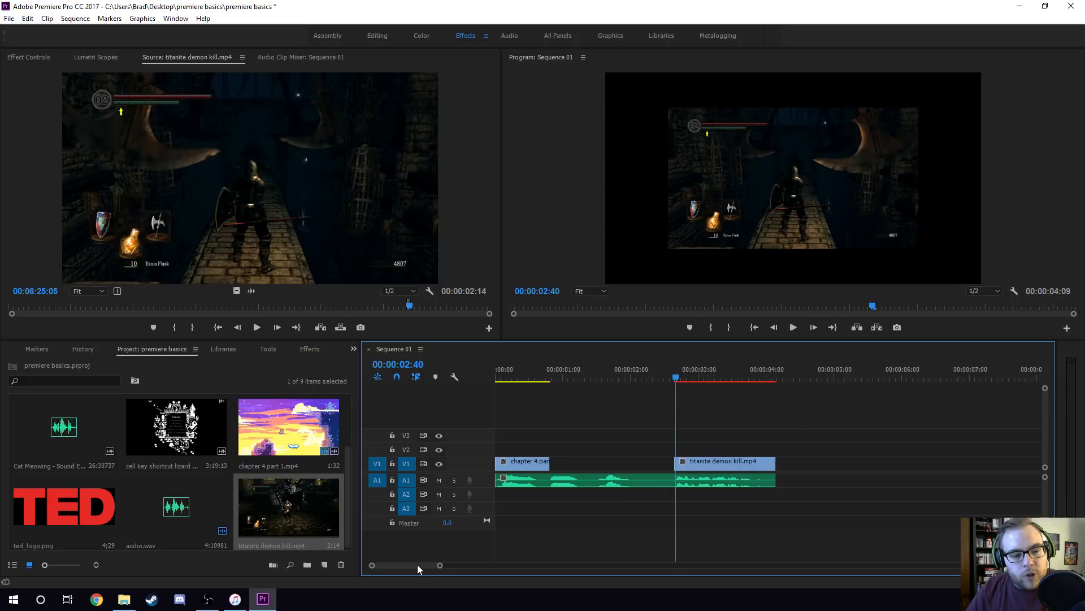
{"action": "key", "text": "-"}
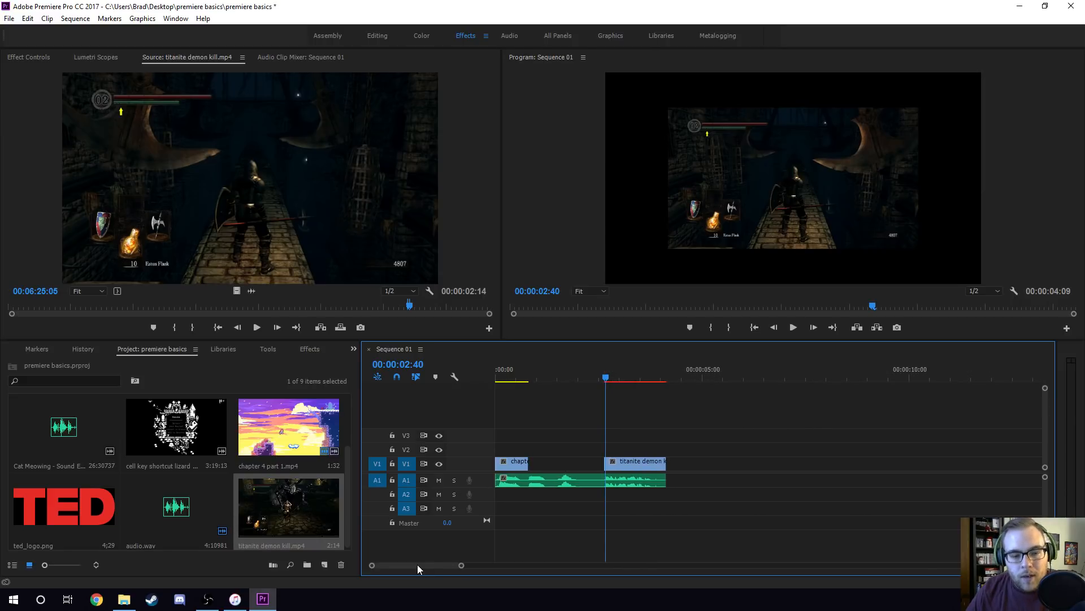
{"action": "key", "text": "="}
Trim the start of the titanite demon kill.mp4 clip on V1 to 00:00:02:40, where the last spoken part begins.
{"action": "key", "text": "="}
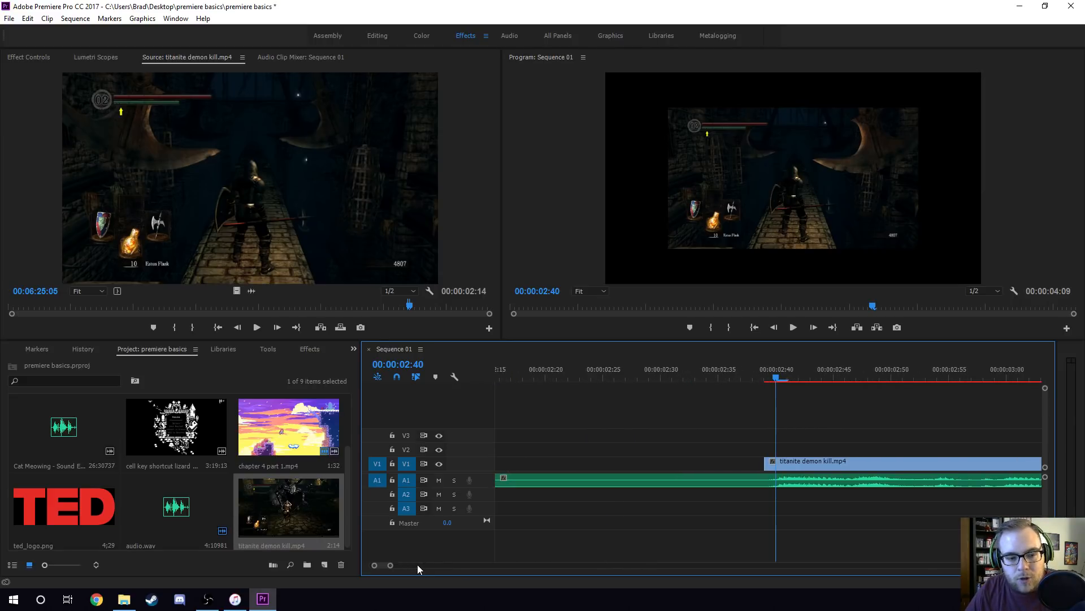
{"action": "key", "text": "-"}
{"action": "key", "text": "-"}
{"action": "key", "text": "="}
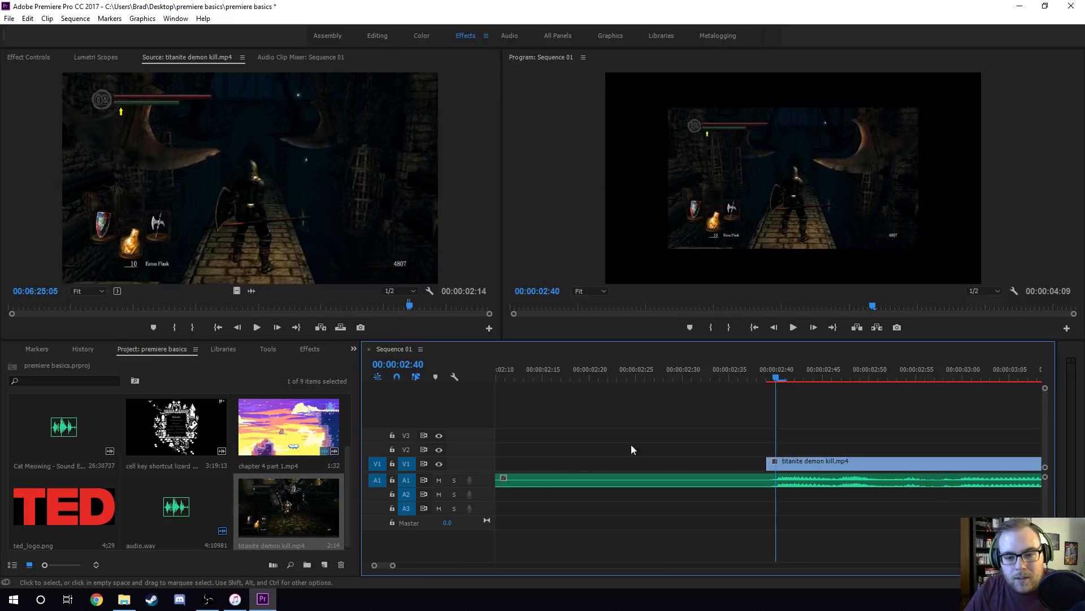
{"action": "left_click_drag", "start_coordinate": [400, 565], "coordinate": [379, 567]}
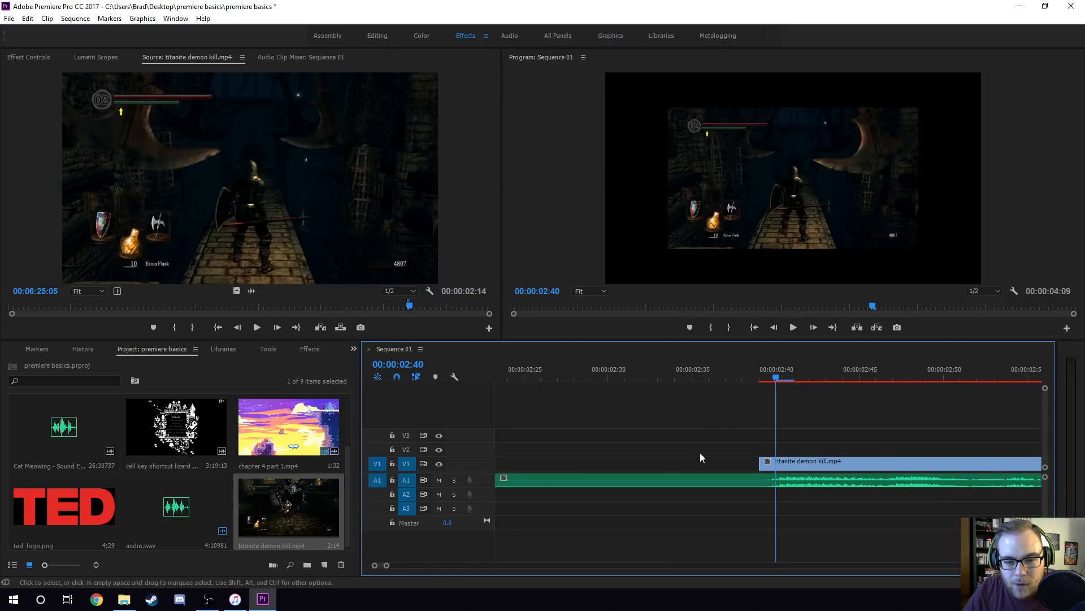
{"action": "left_click_drag", "start_coordinate": [769, 464], "coordinate": [776, 465]}
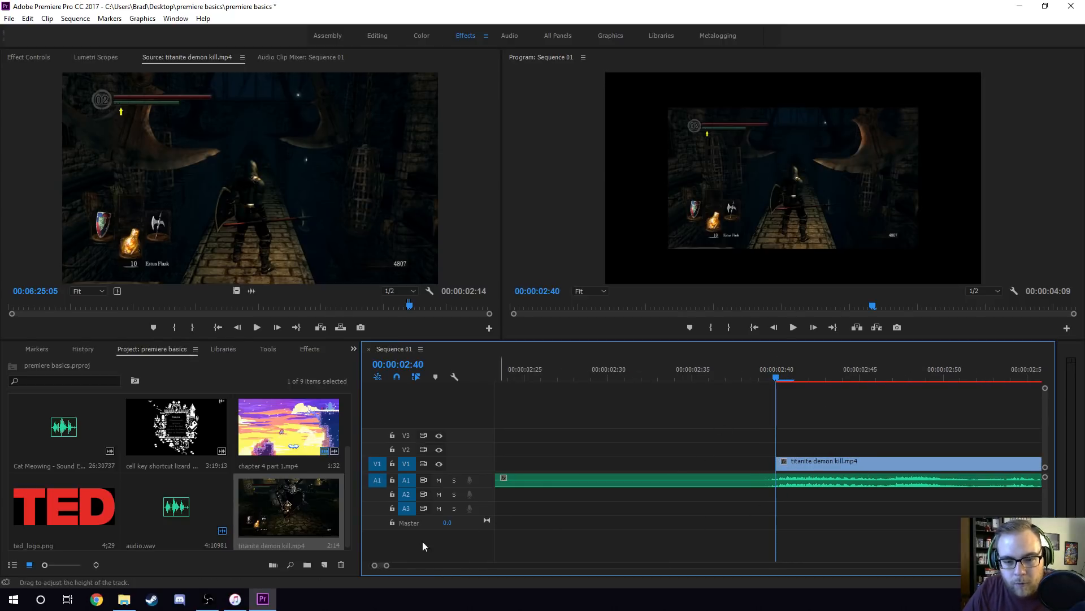
{"action": "left_click_drag", "start_coordinate": [385, 565], "coordinate": [380, 567]}
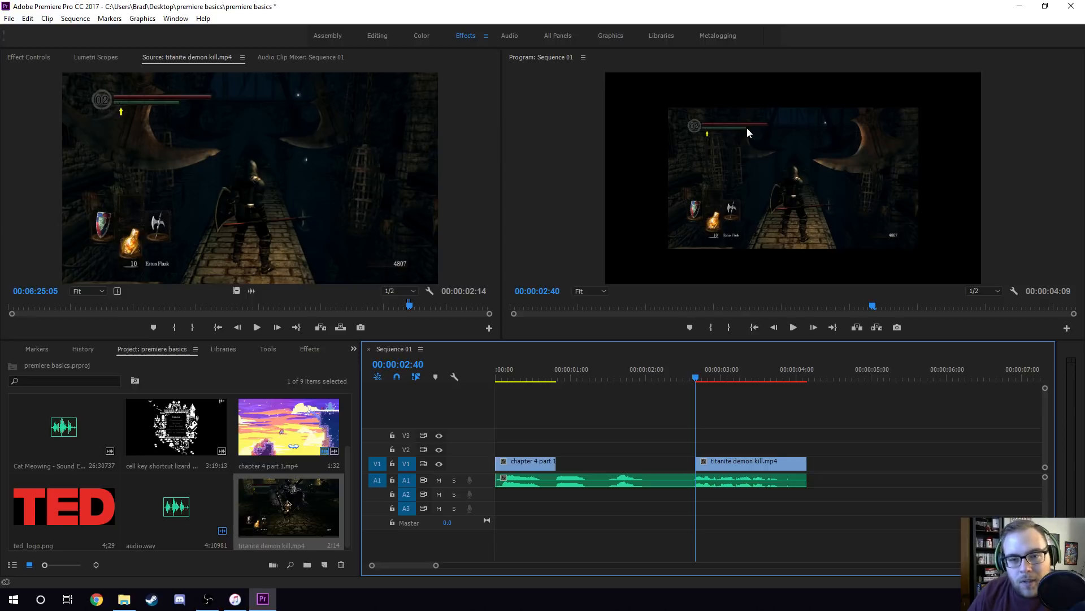
Set the scale of the titanite demon kill.mp4 clip on V1 to 150 so it fills the frame, and save the project.
{"action": "left_click", "coordinate": [728, 375]}
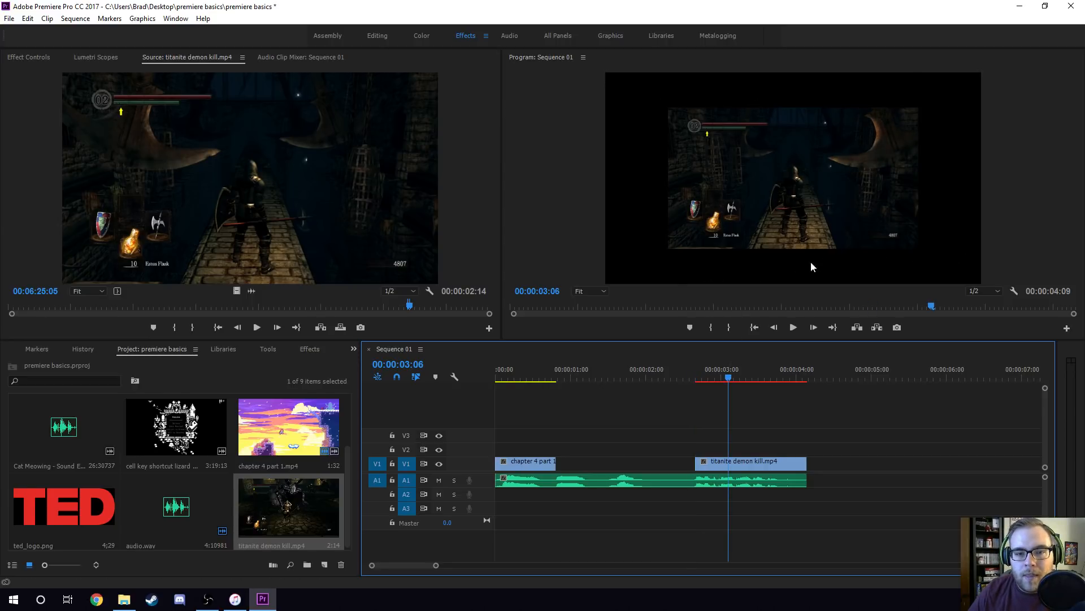
{"action": "left_click", "coordinate": [737, 464]}
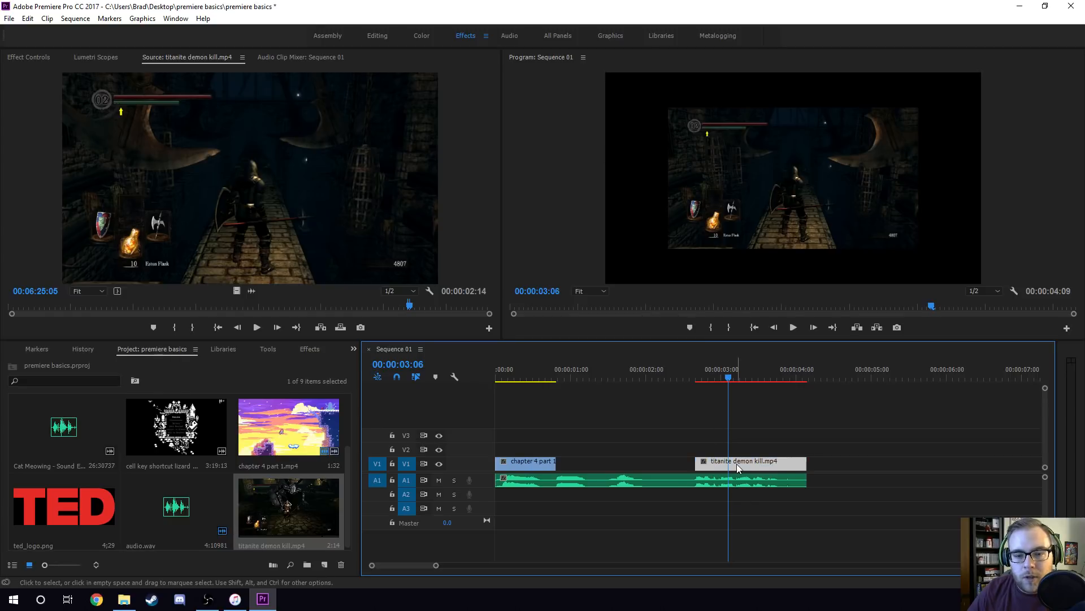
{"action": "left_click", "coordinate": [44, 58]}
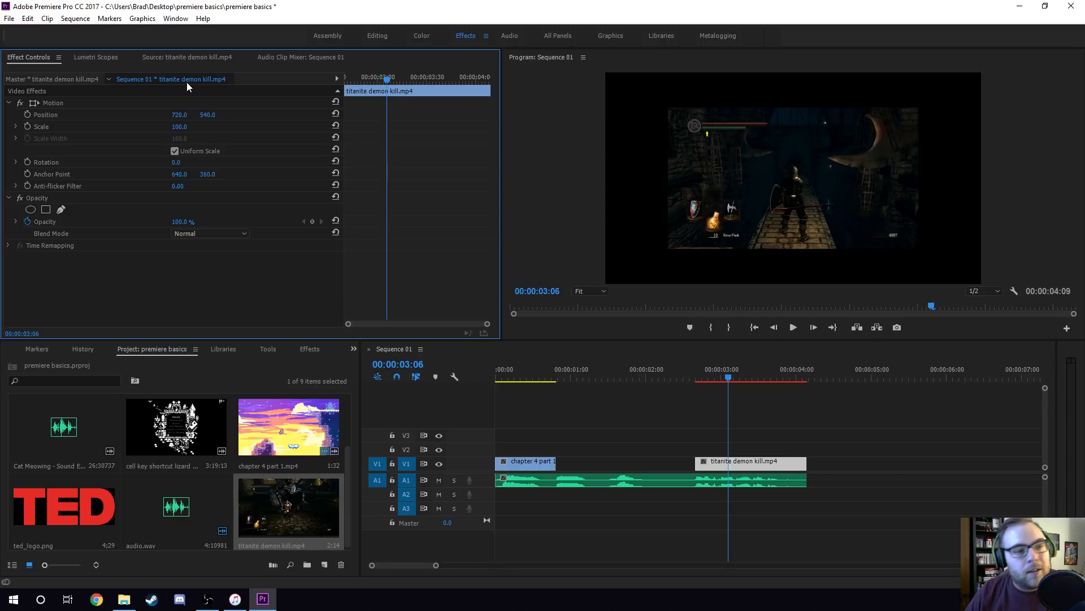
{"action": "left_click", "coordinate": [188, 128]}
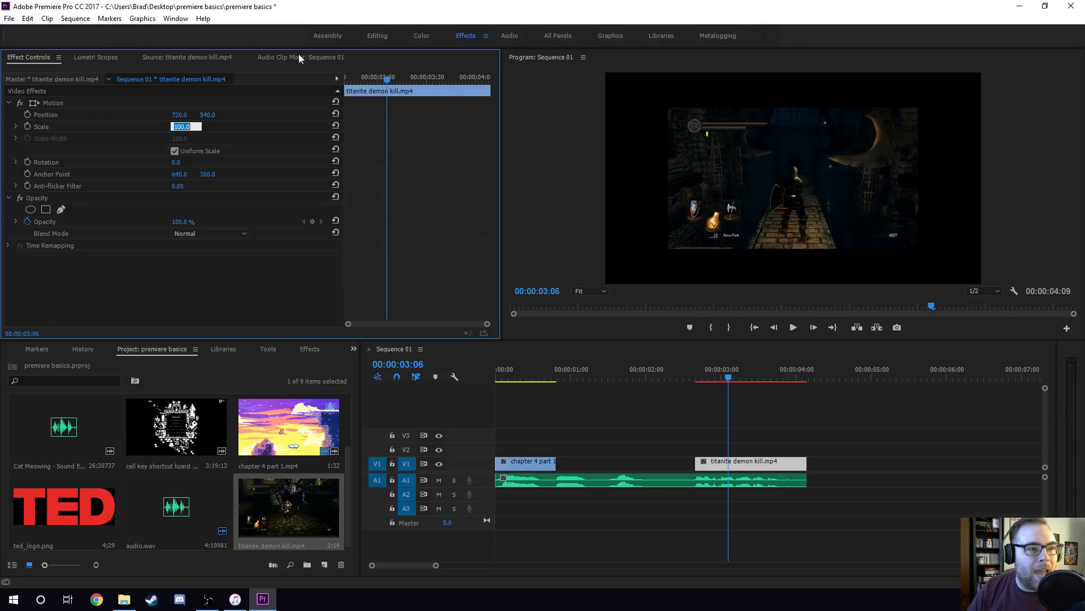
{"action": "left_click", "coordinate": [43, 58]}
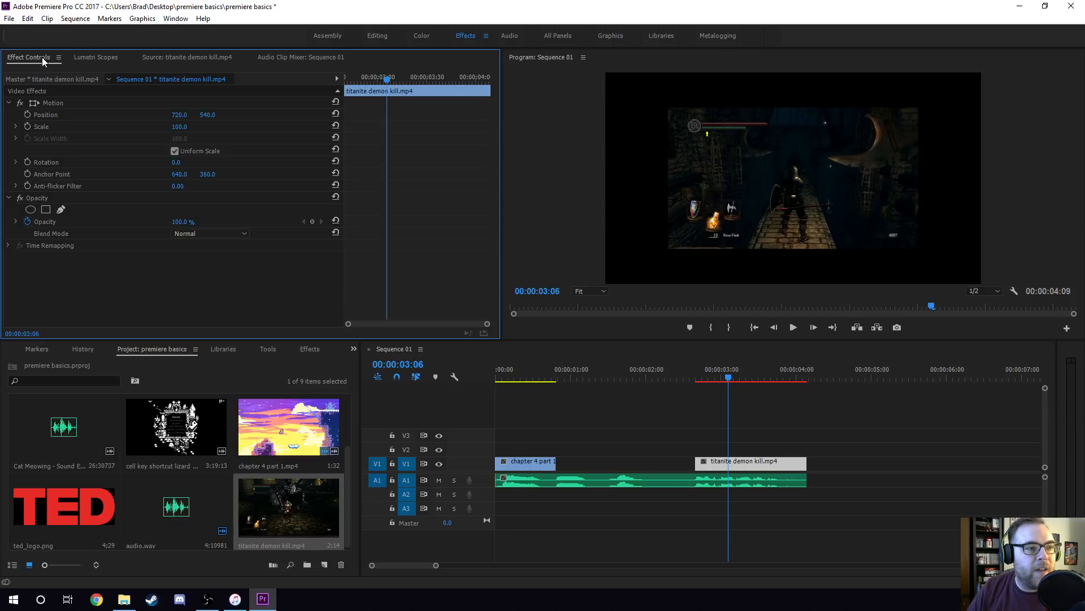
{"action": "left_click", "coordinate": [762, 410]}
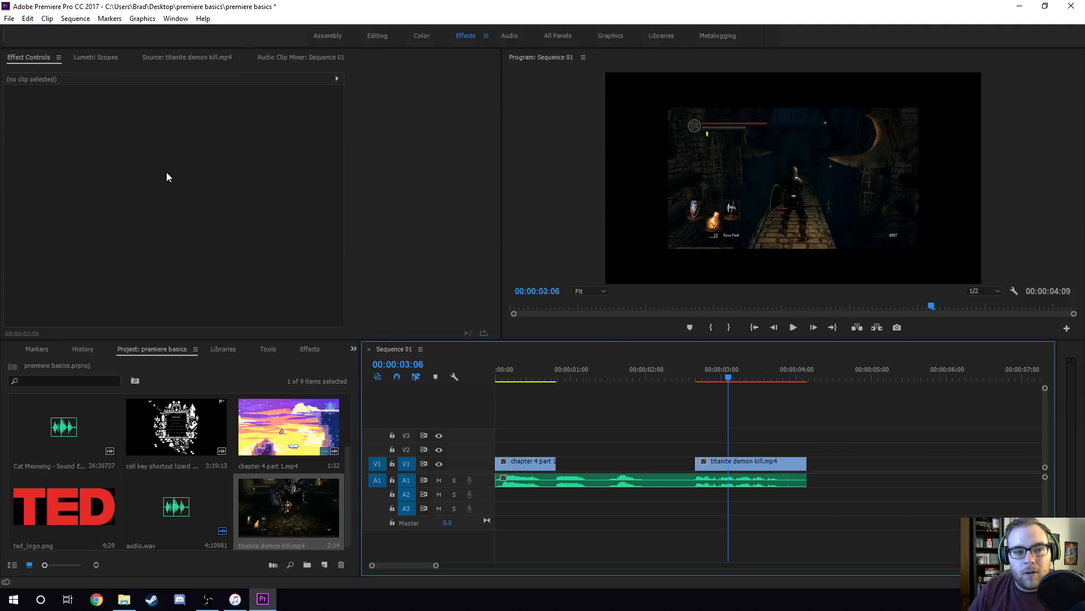
{"action": "left_click", "coordinate": [763, 464]}
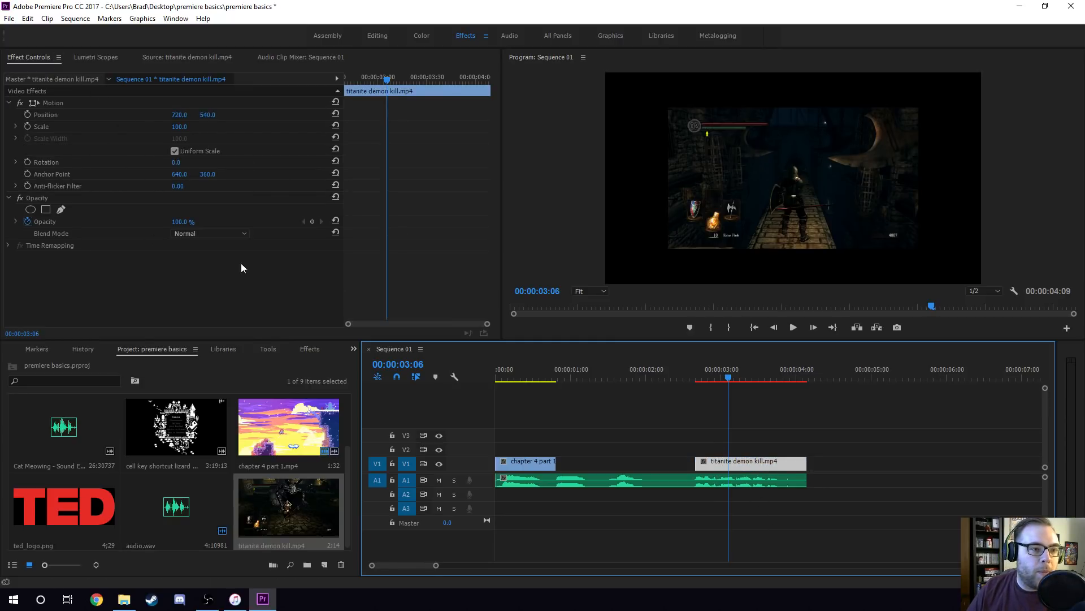
{"action": "left_click", "coordinate": [178, 127]}
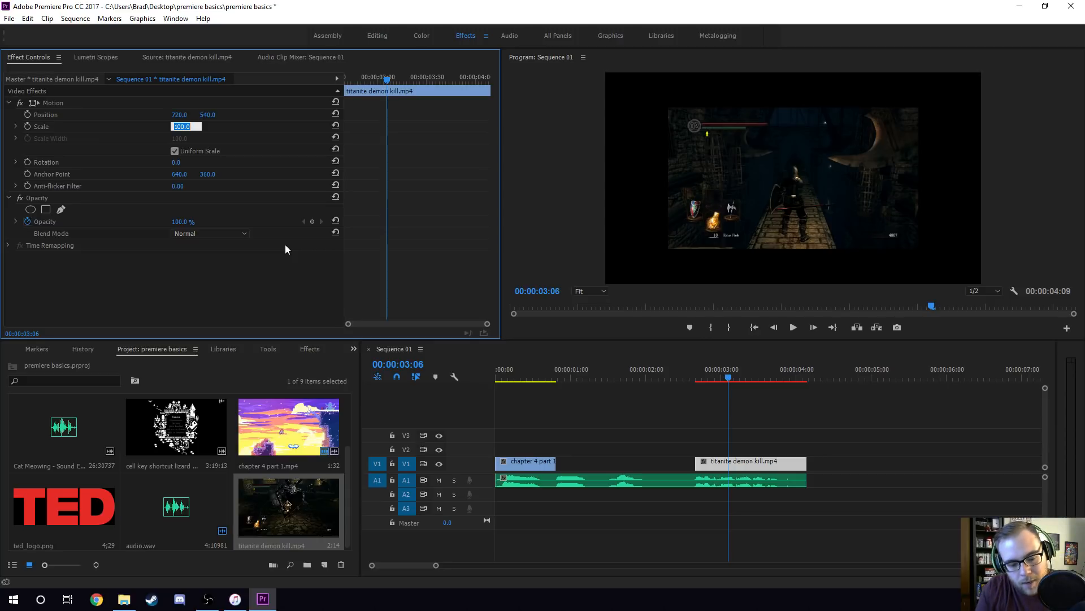
{"action": "type", "text": "150"}
{"action": "key", "text": "Return"}
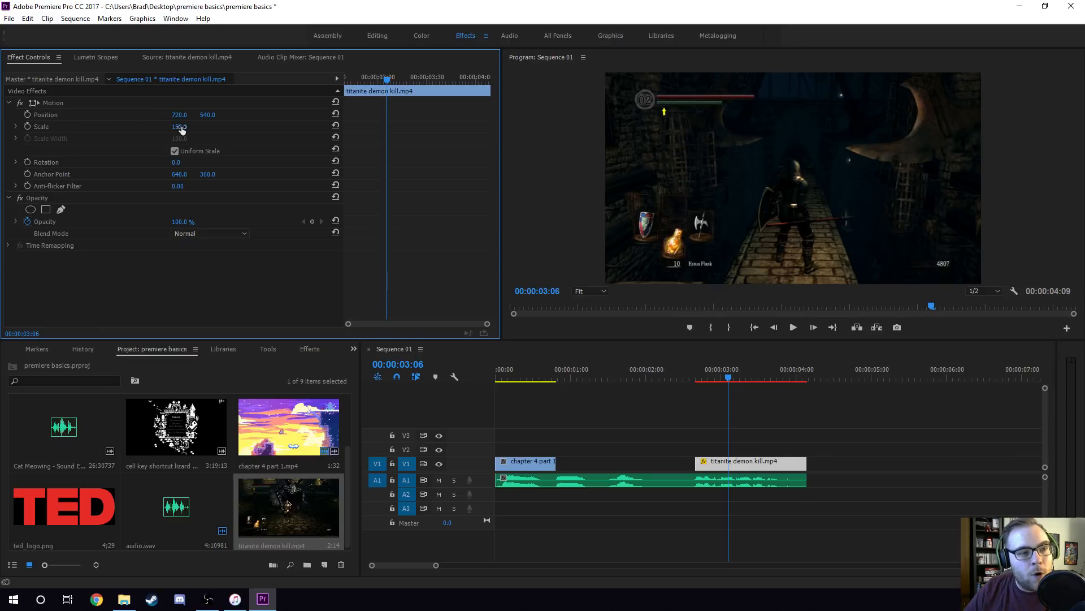
{"action": "key", "text": "ctrl+s"}
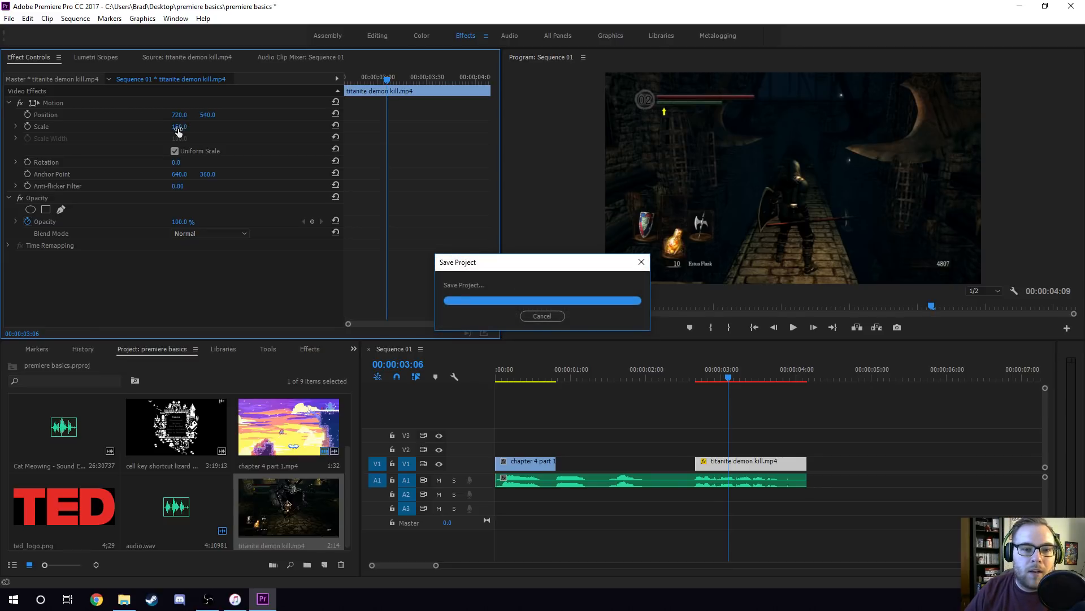
Change the scale of the titanite demon kill.mp4 clip to 151, return it to 150 and deselect the clip.
{"action": "mouse_move", "coordinate": [180, 128]}
{"action": "left_mouse_down"}
{"action": "mouse_move", "coordinate": [110, 128]}
{"action": "mouse_move", "coordinate": [180, 128]}
{"action": "left_mouse_up"}
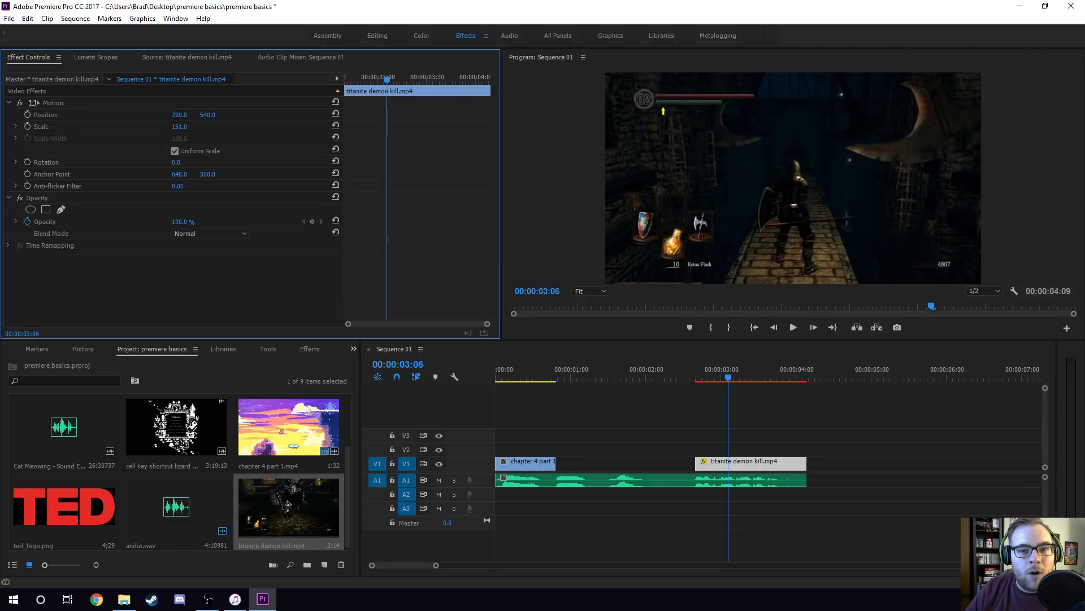
{"action": "left_click", "coordinate": [185, 128]}
{"action": "type", "text": "150"}
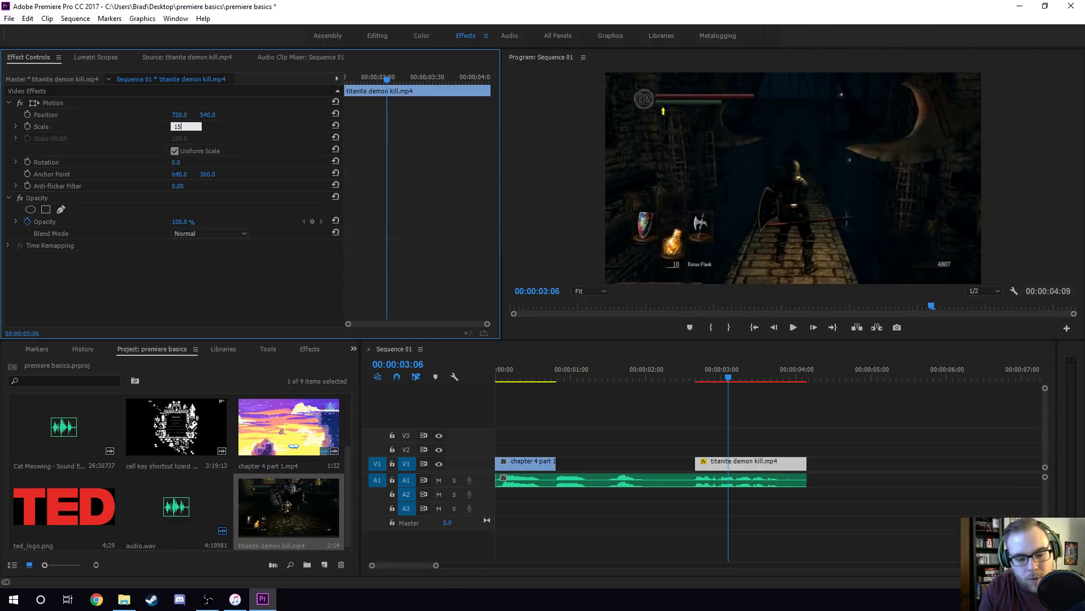
{"action": "key", "text": "Return"}
{"action": "left_click", "coordinate": [549, 196]}
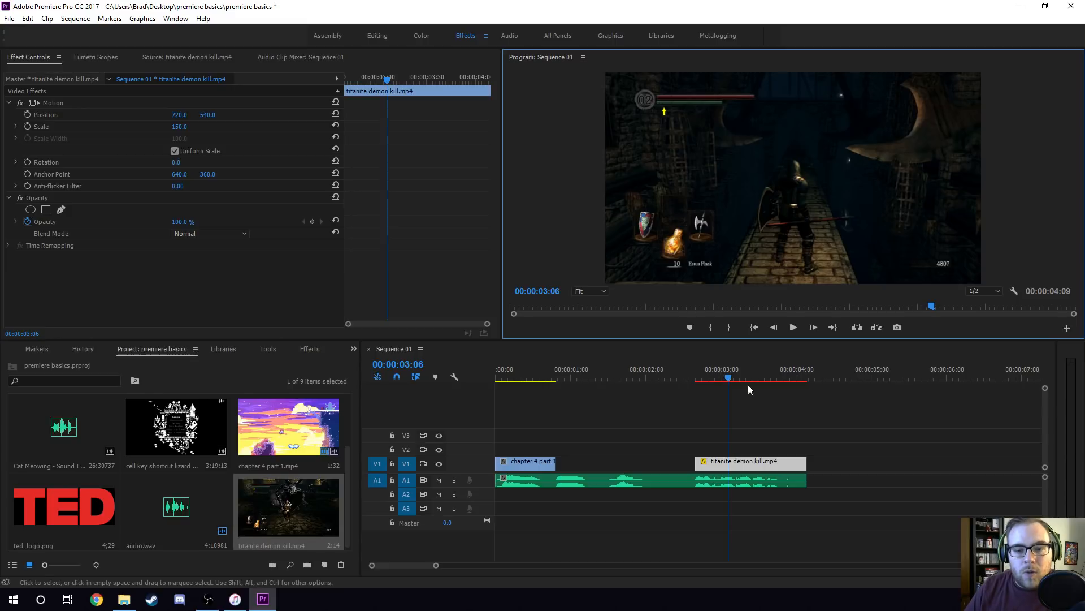
{"action": "left_click", "coordinate": [761, 392]}
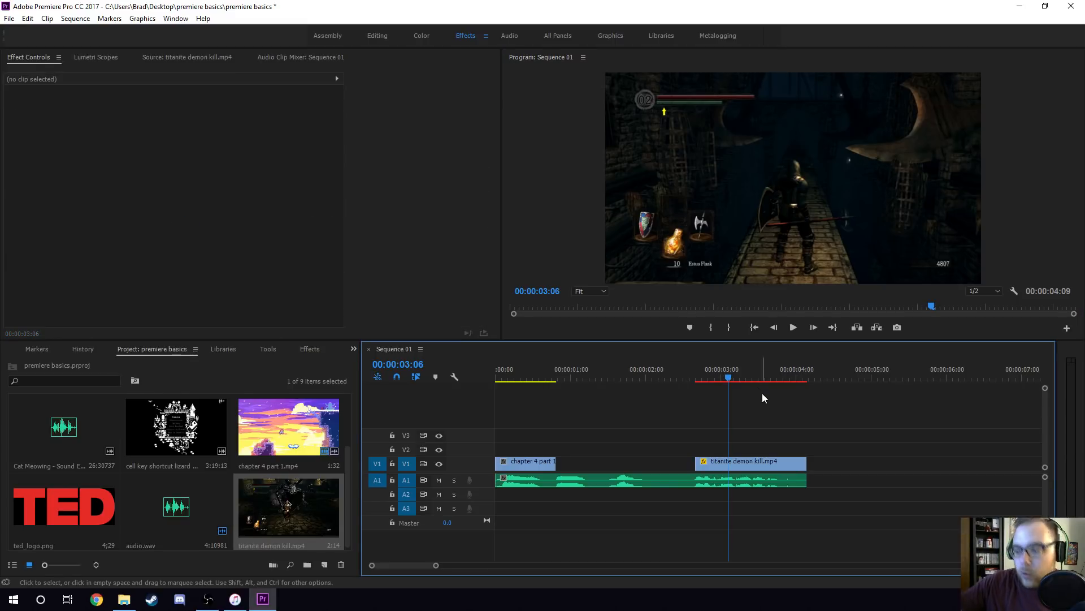
Load banjo crab boss.mp4 into the Source monitor and mark the section from 00:00:36:03 to 00:00:37:33.
{"action": "left_click", "coordinate": [173, 433]}
{"action": "scroll", "coordinate": [219, 461], "scroll_direction": "up", "scroll_amount": 2}
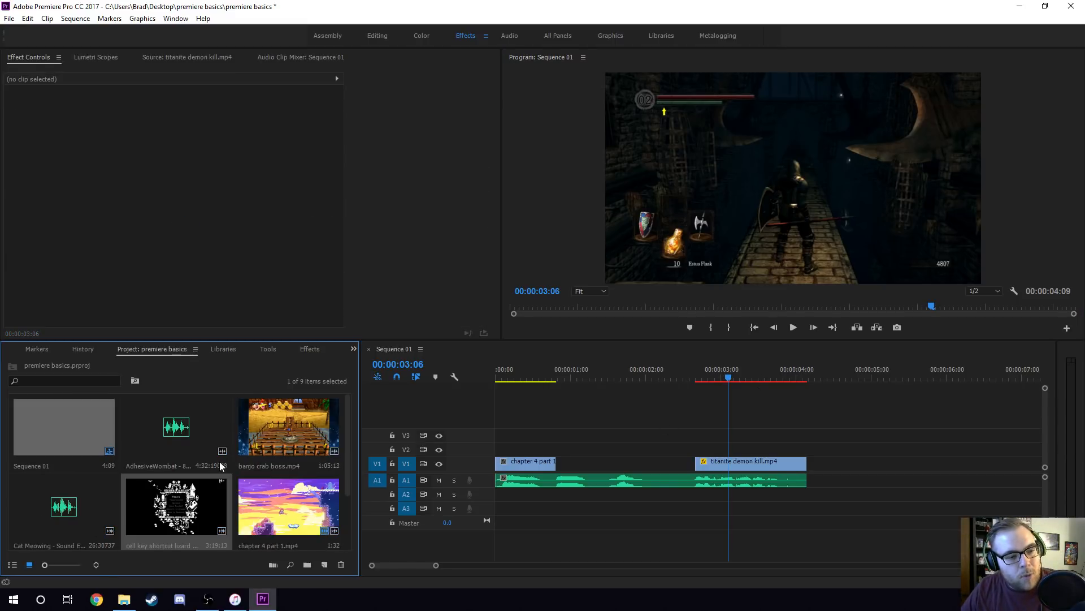
{"action": "left_click", "coordinate": [528, 378]}
{"action": "double_click", "coordinate": [292, 421]}
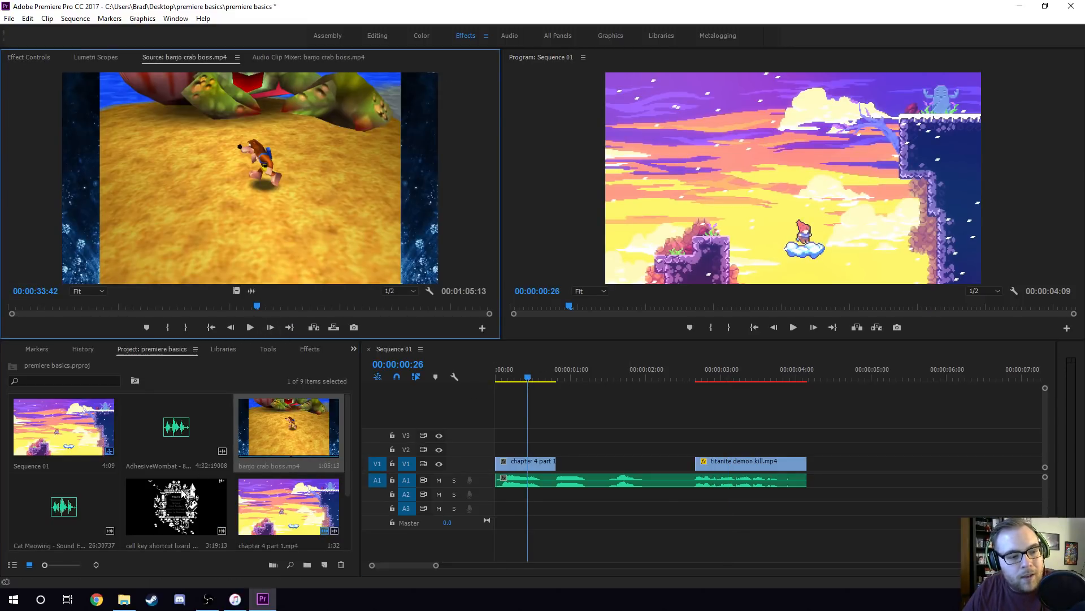
{"action": "left_click", "coordinate": [188, 520]}
{"action": "left_click", "coordinate": [285, 427]}
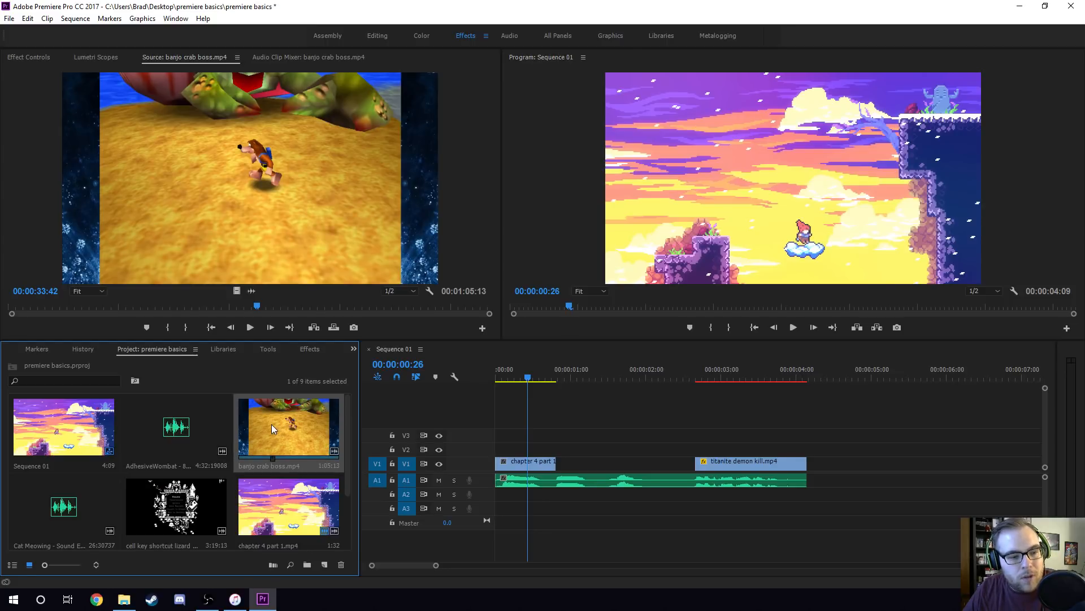
{"action": "left_click", "coordinate": [301, 306]}
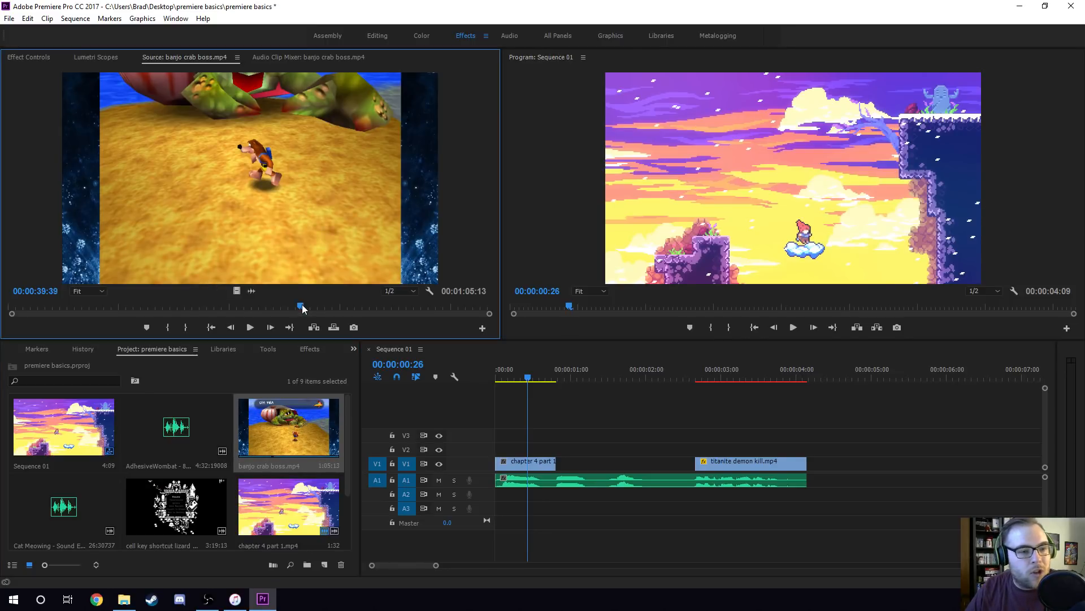
{"action": "left_click_drag", "start_coordinate": [299, 305], "coordinate": [275, 308]}
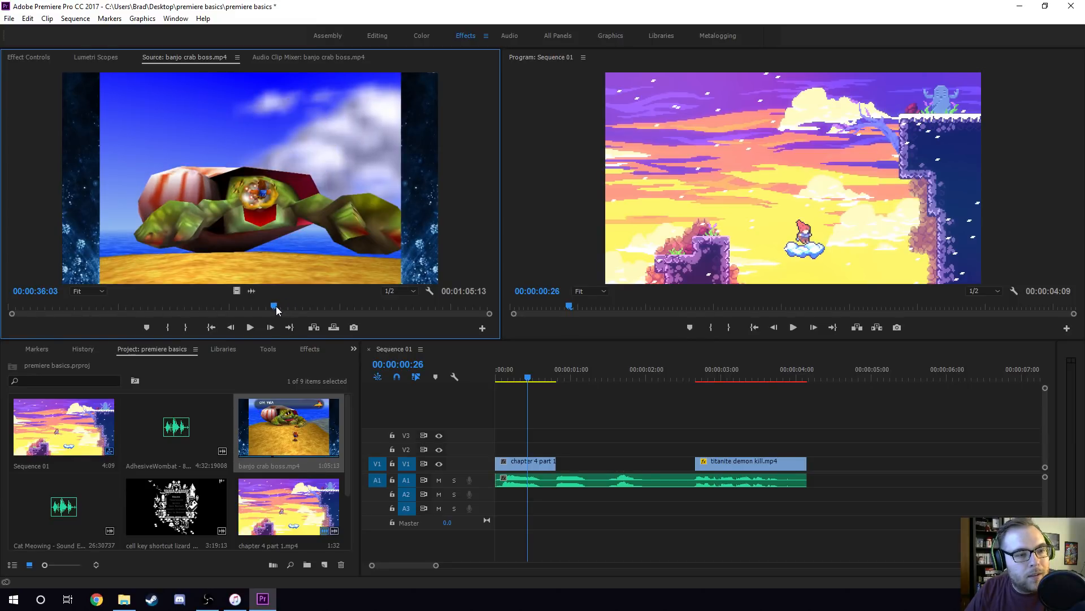
{"action": "key", "text": "i"}
{"action": "key", "text": "space"}
{"action": "key", "text": "space"}
{"action": "key", "text": "o"}
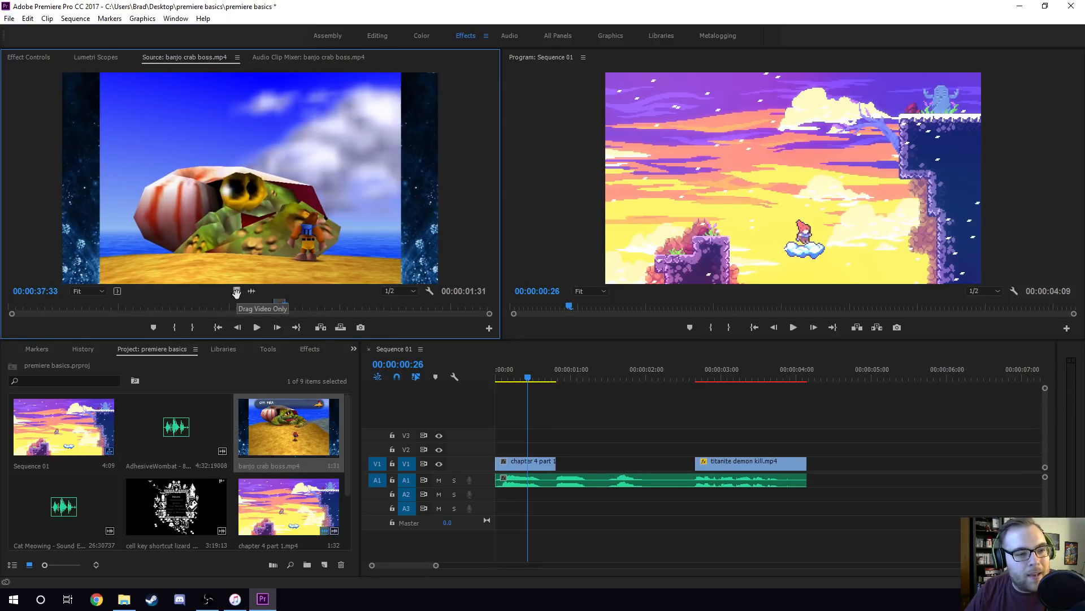
Place the marked section video-only on V3 from the end of the chapter 4 part 1.mp4 clip and trim its end to 00:00:01:31.
{"action": "left_click_drag", "start_coordinate": [236, 292], "coordinate": [563, 439]}
{"action": "left_click", "coordinate": [551, 378]}
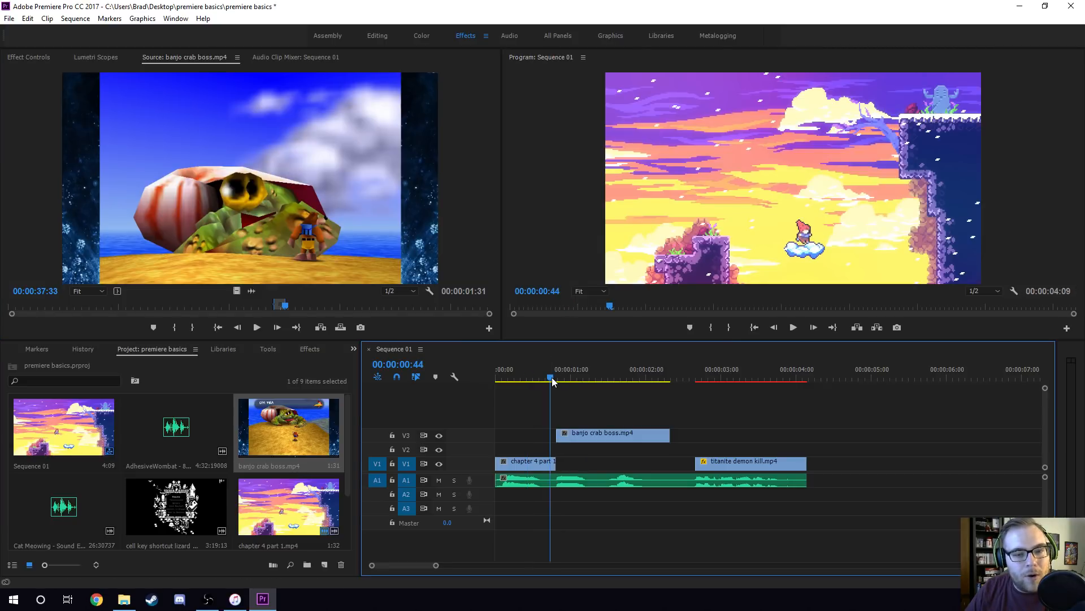
{"action": "left_click_drag", "start_coordinate": [435, 565], "coordinate": [406, 565]}
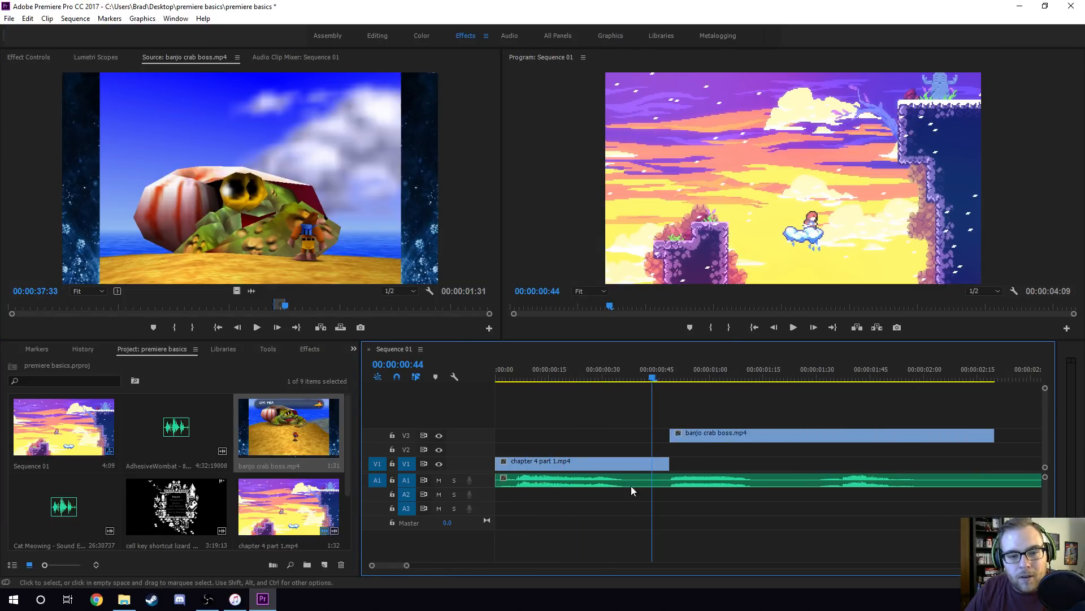
{"action": "key", "text": "space"}
{"action": "key", "text": "space"}
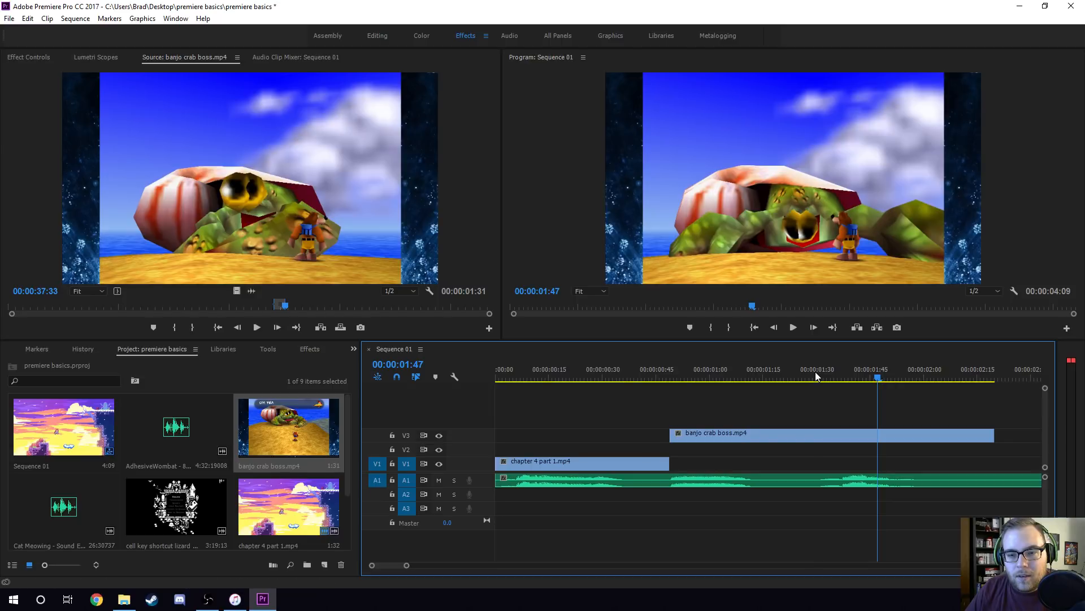
{"action": "left_click", "coordinate": [818, 376]}
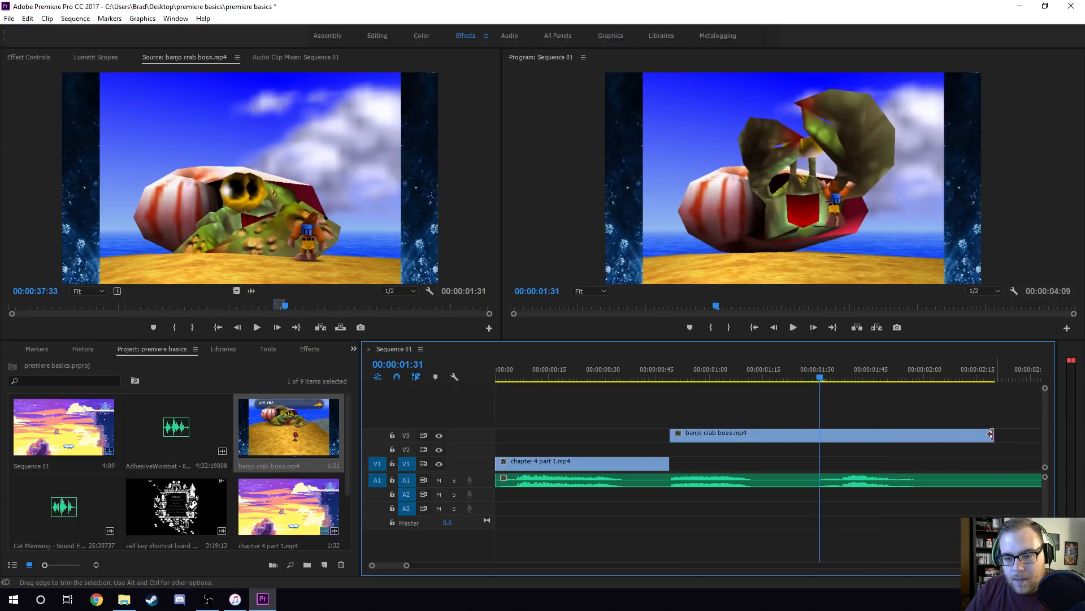
{"action": "left_click_drag", "start_coordinate": [990, 434], "coordinate": [819, 434]}
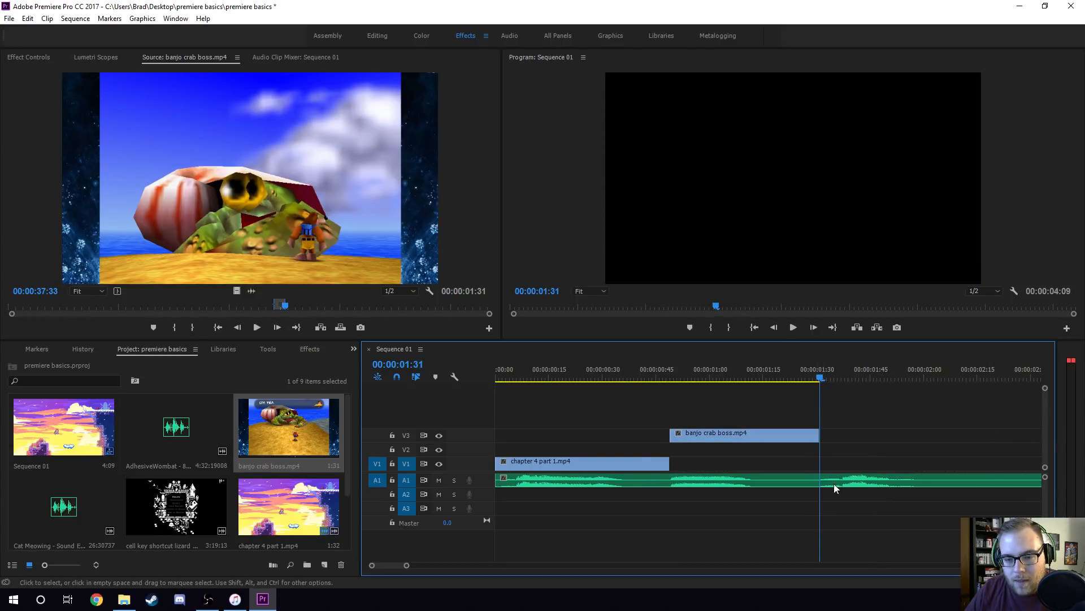
Listen to the voice-over after 00:00:01:31 and move the banjo crab boss.mp4 clip straight down from V3 to V1.
{"action": "key", "text": "space"}
{"action": "key", "text": "space"}
{"action": "left_click", "coordinate": [830, 369]}
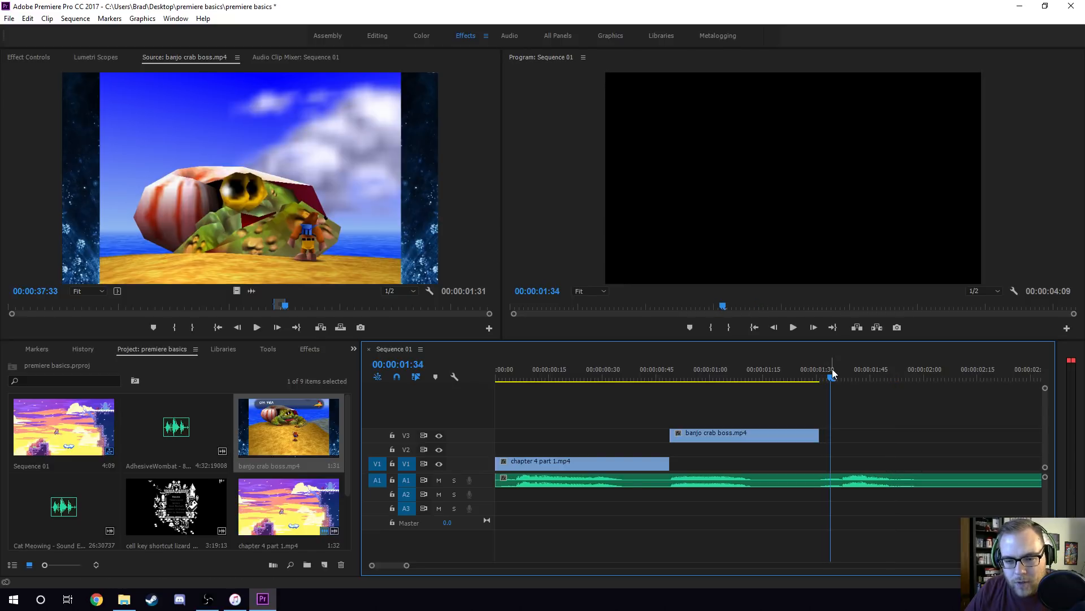
{"action": "key", "text": "space"}
{"action": "key", "text": "space"}
{"action": "left_click", "coordinate": [808, 440]}
{"action": "left_click_drag", "start_coordinate": [809, 439], "coordinate": [809, 463]}
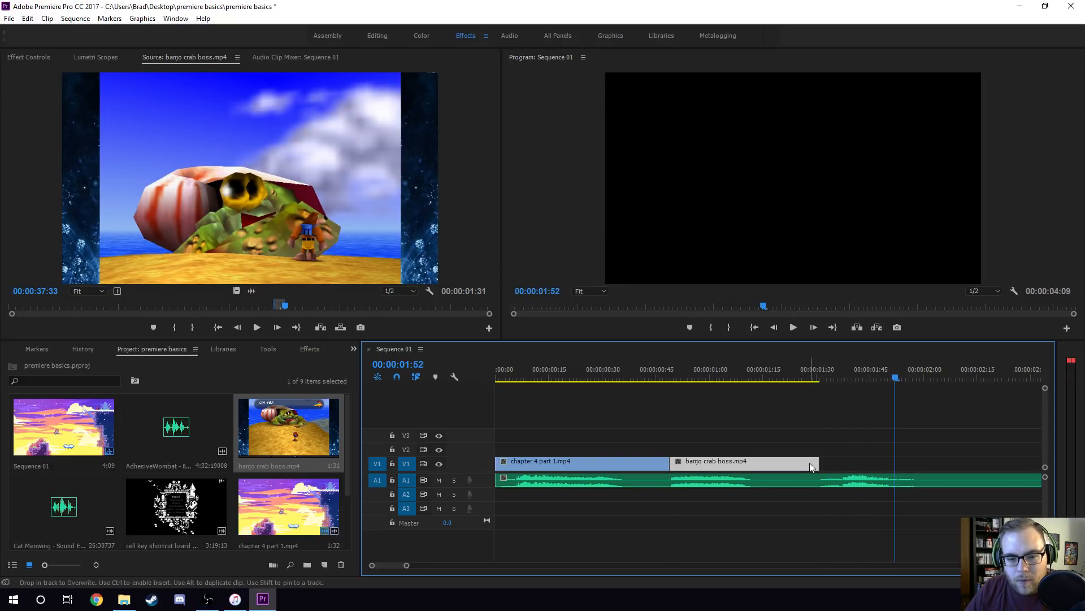
Play the sequence from 00:00:00:17 to review the first two gameplay clips against the voice-over.
{"action": "left_click", "coordinate": [841, 374]}
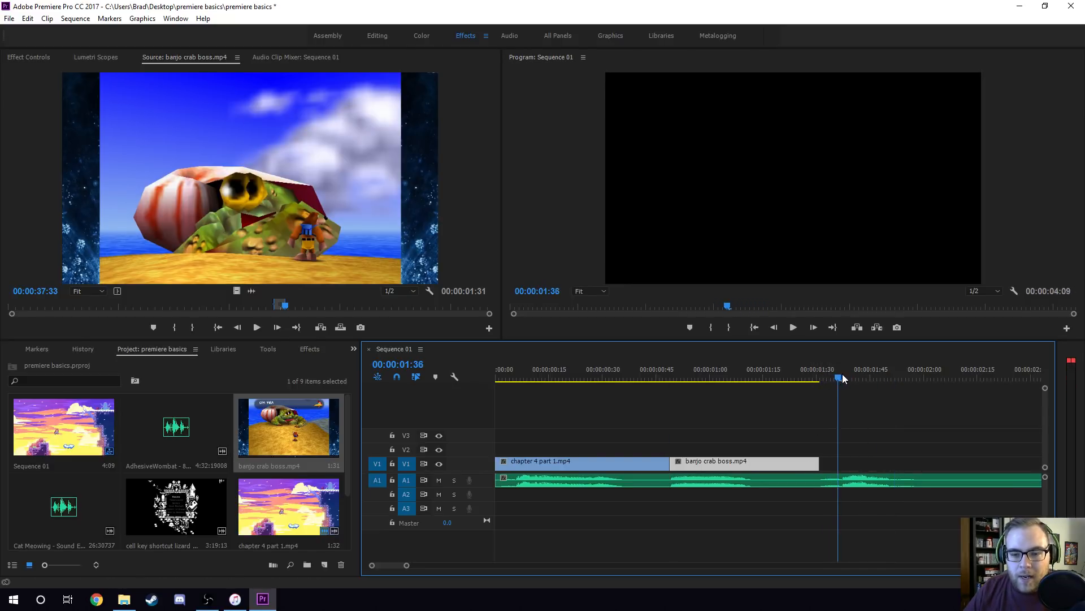
{"action": "left_click", "coordinate": [763, 377]}
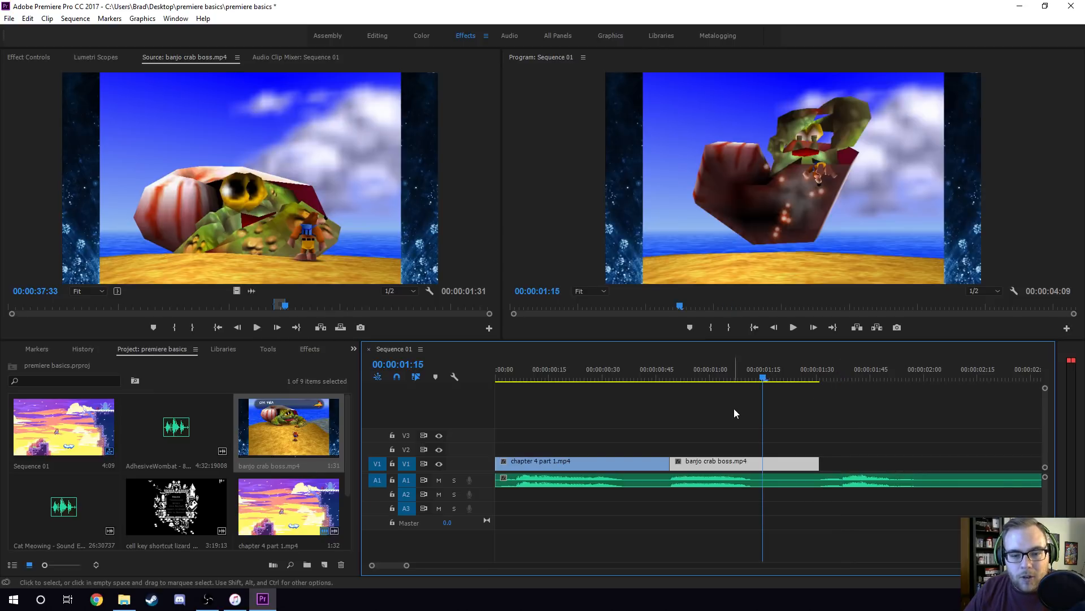
{"action": "left_click", "coordinate": [557, 373]}
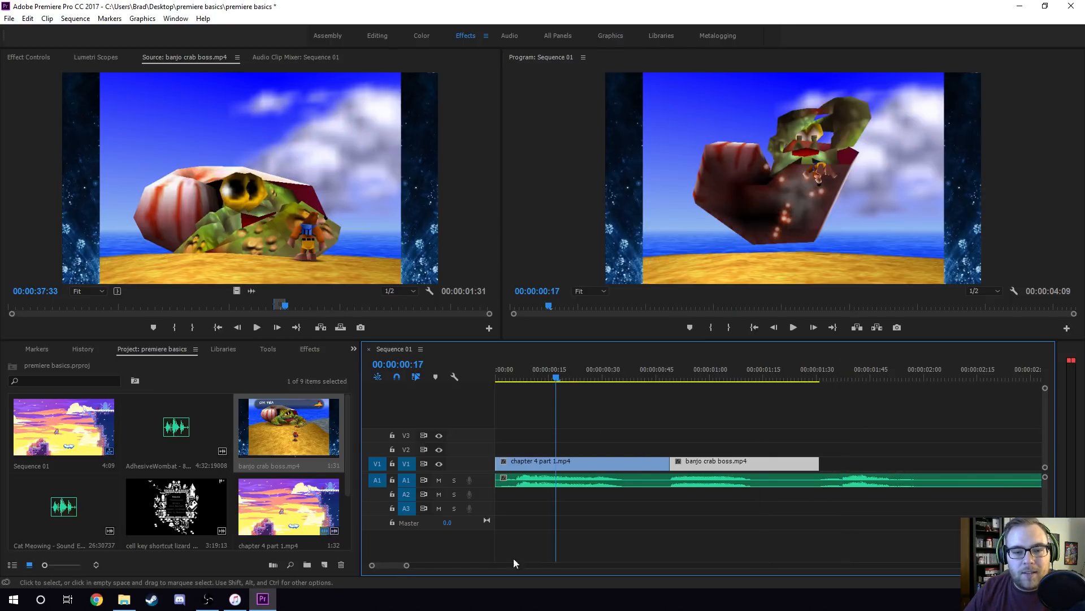
{"action": "scroll", "coordinate": [394, 564], "scroll_direction": "down", "scroll_amount": 2}
{"action": "scroll", "coordinate": [394, 564], "scroll_direction": "down", "scroll_amount": 1}
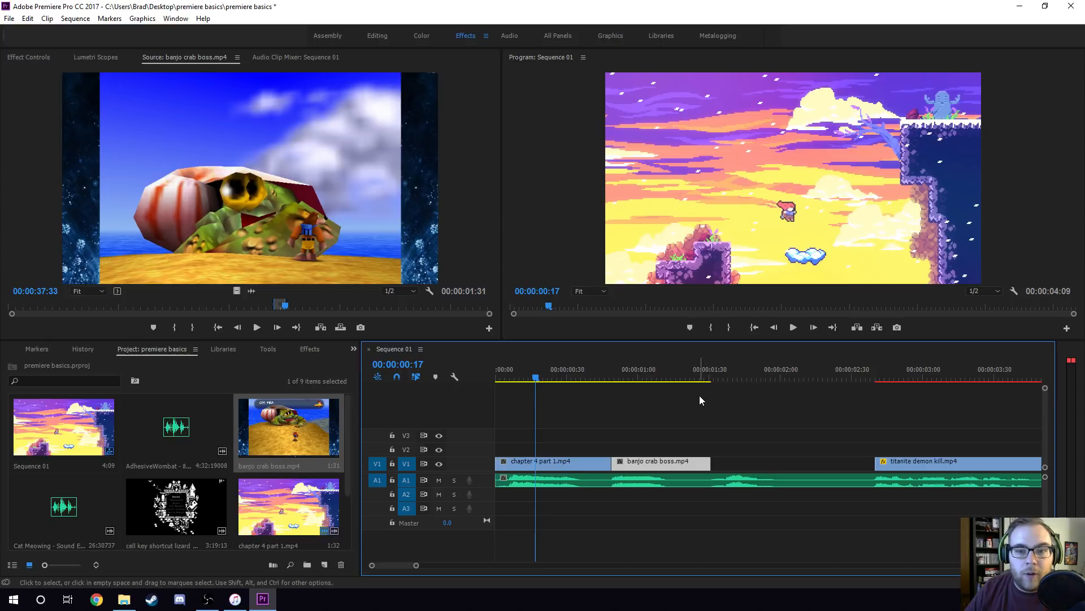
{"action": "key", "text": "space"}
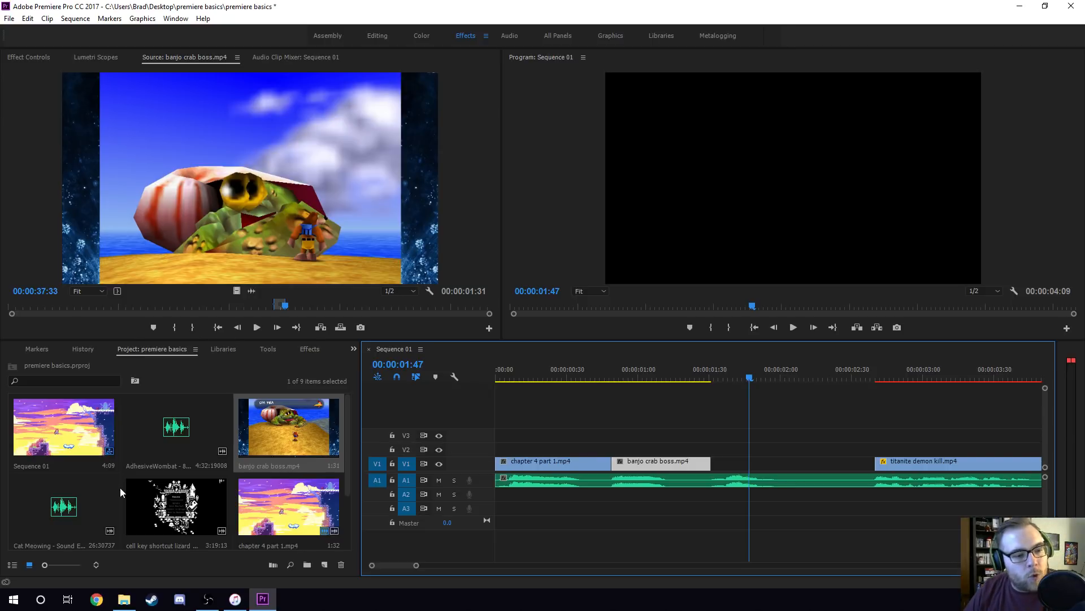
Load cell key shortcut lizard boss.mp4 into the Source monitor and mark the section from 00:02:45:05 to 00:02:46:20.
{"action": "double_click", "coordinate": [172, 503]}
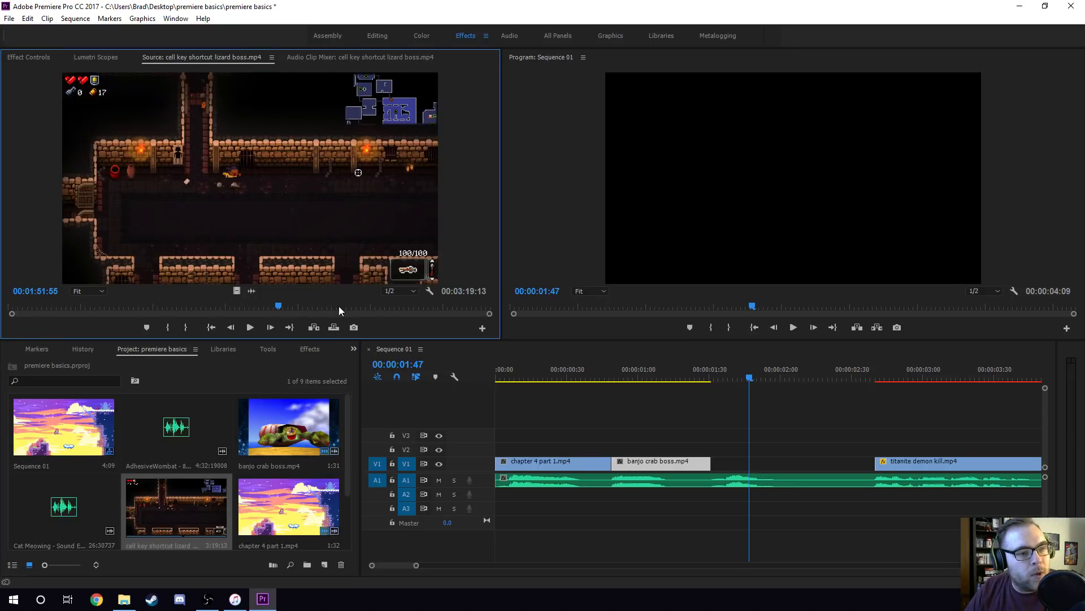
{"action": "left_click", "coordinate": [419, 305]}
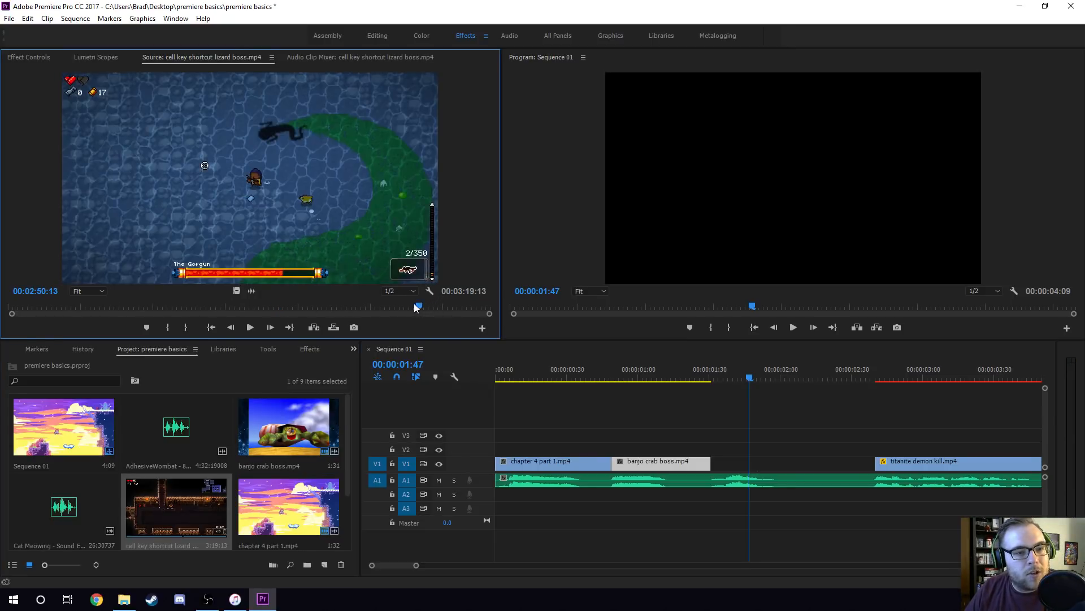
{"action": "left_click", "coordinate": [411, 305]}
{"action": "left_click", "coordinate": [405, 305]}
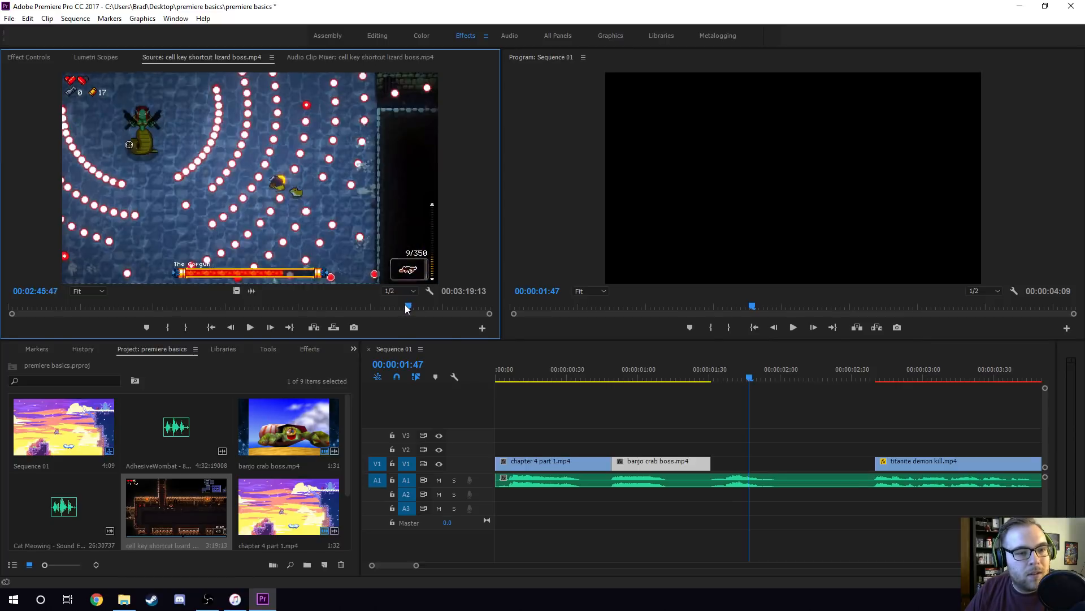
{"action": "key", "text": "i"}
{"action": "key", "text": "space"}
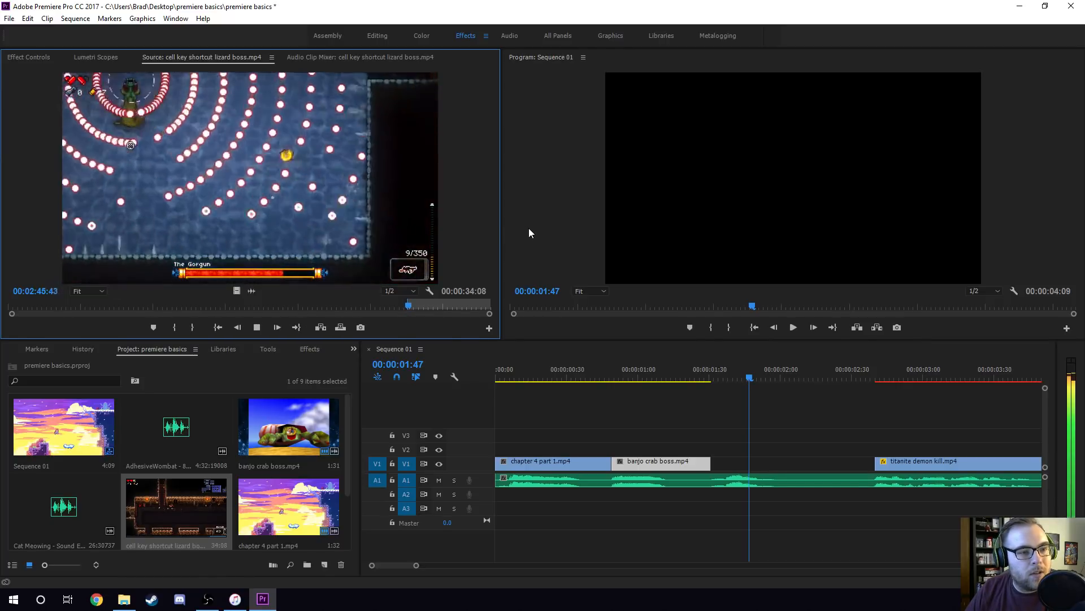
{"action": "key", "text": "space"}
{"action": "key", "text": "o"}
Fill the gap before the titanite demon kill.mp4 clip with the marked section, video only, and move it straight down from V2 to V1.
{"action": "left_click_drag", "start_coordinate": [237, 290], "coordinate": [875, 450]}
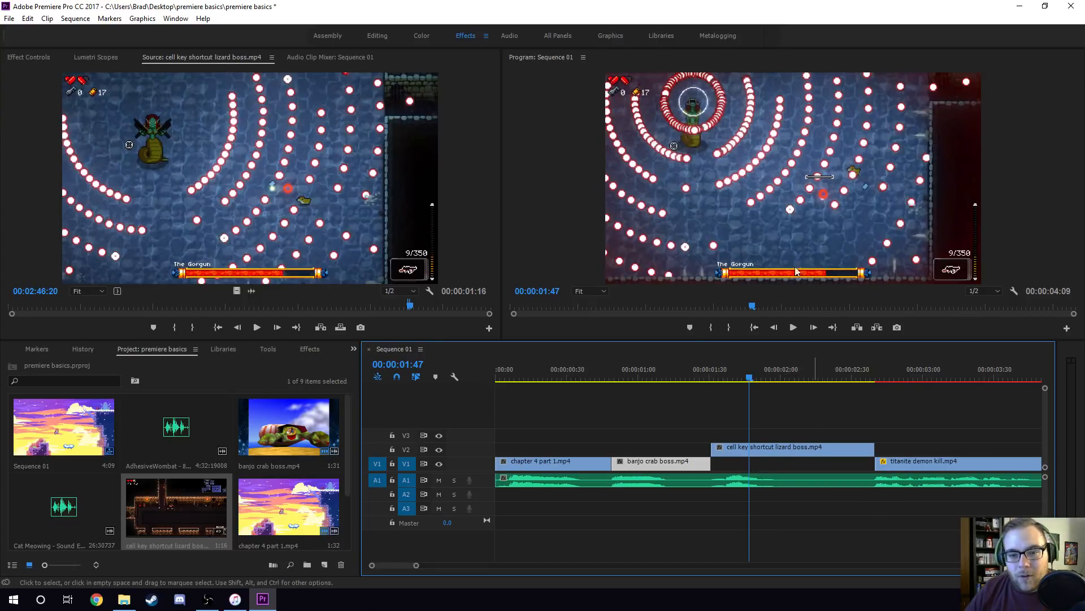
{"action": "left_click_drag", "start_coordinate": [823, 457], "coordinate": [823, 465]}
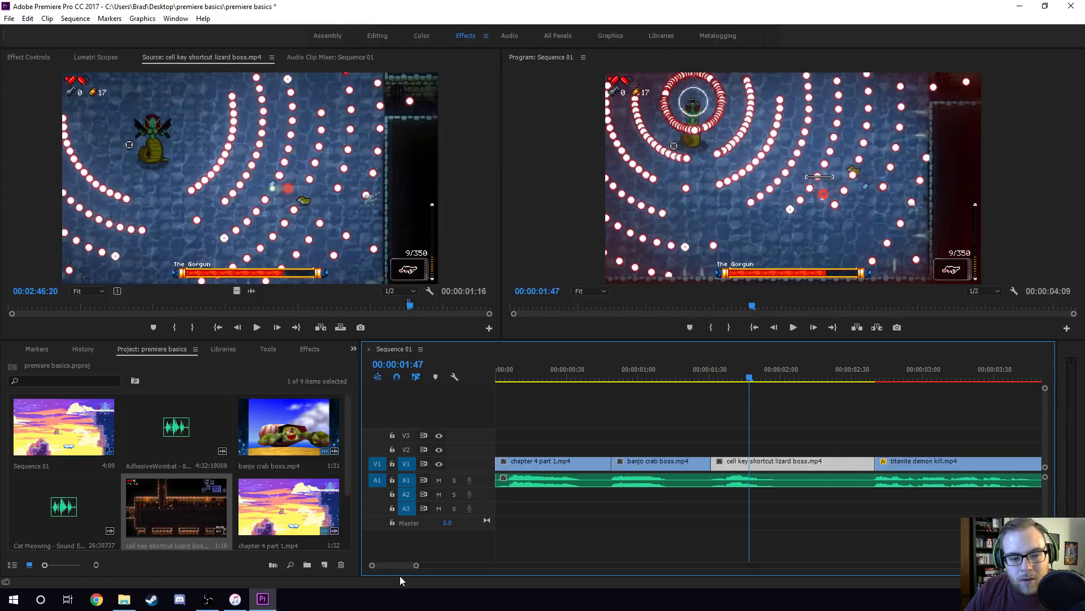
Play the whole sequence from the start to review all four gameplay clips against the voice-over.
{"action": "left_click_drag", "start_coordinate": [417, 565], "coordinate": [423, 565]}
{"action": "left_click", "coordinate": [496, 376]}
{"action": "left_click", "coordinate": [545, 423]}
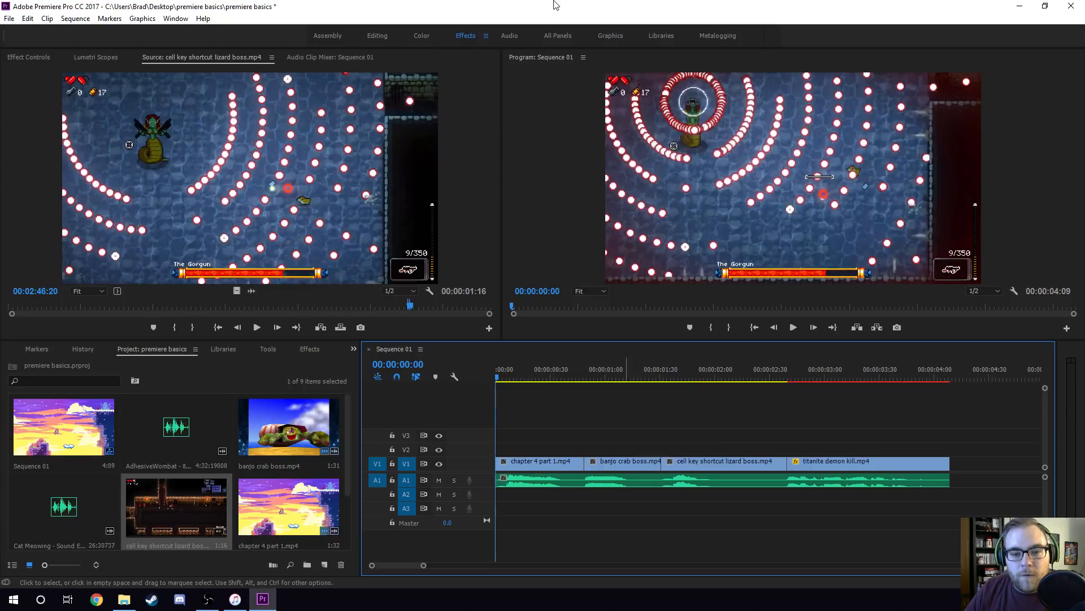
{"action": "key", "text": "space"}
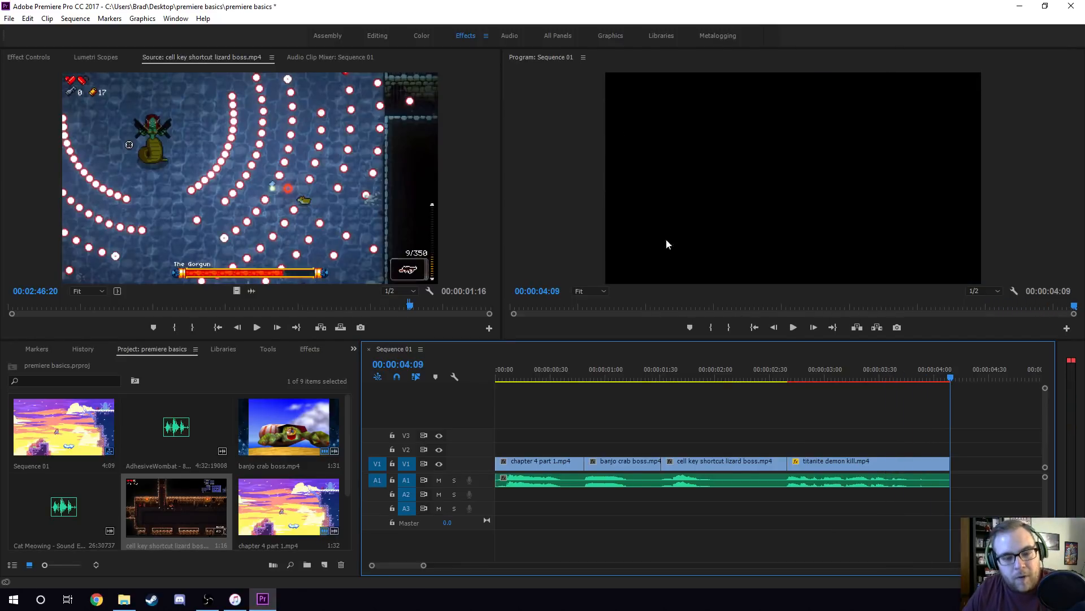
Select the banjo crab boss.mp4 clip on V1 and set its scale to 125 to crop out its side borders.
{"action": "left_click", "coordinate": [710, 370]}
{"action": "left_click", "coordinate": [629, 374]}
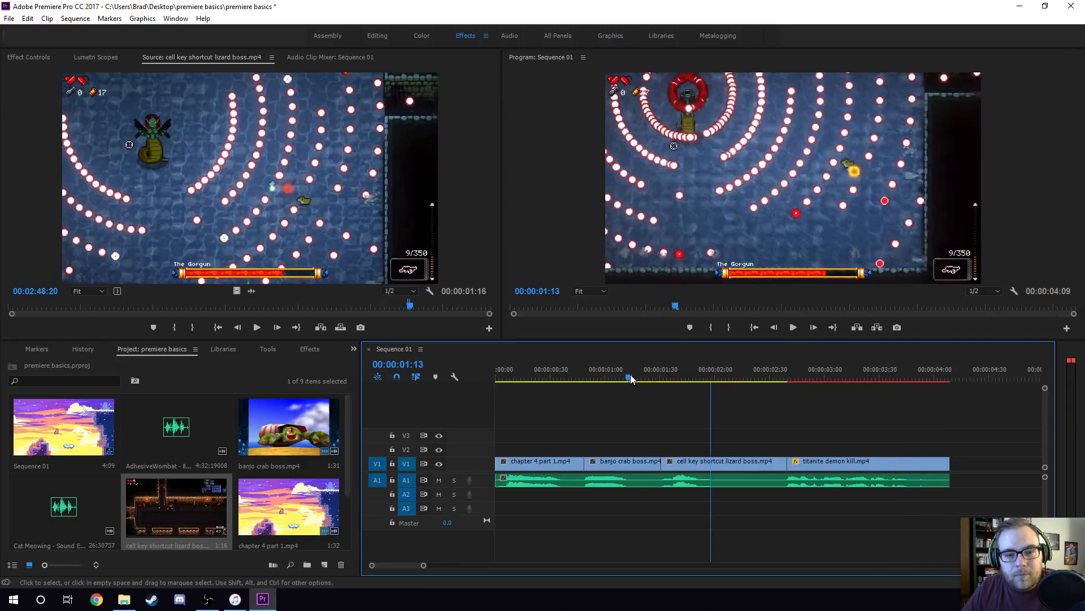
{"action": "left_click", "coordinate": [632, 465]}
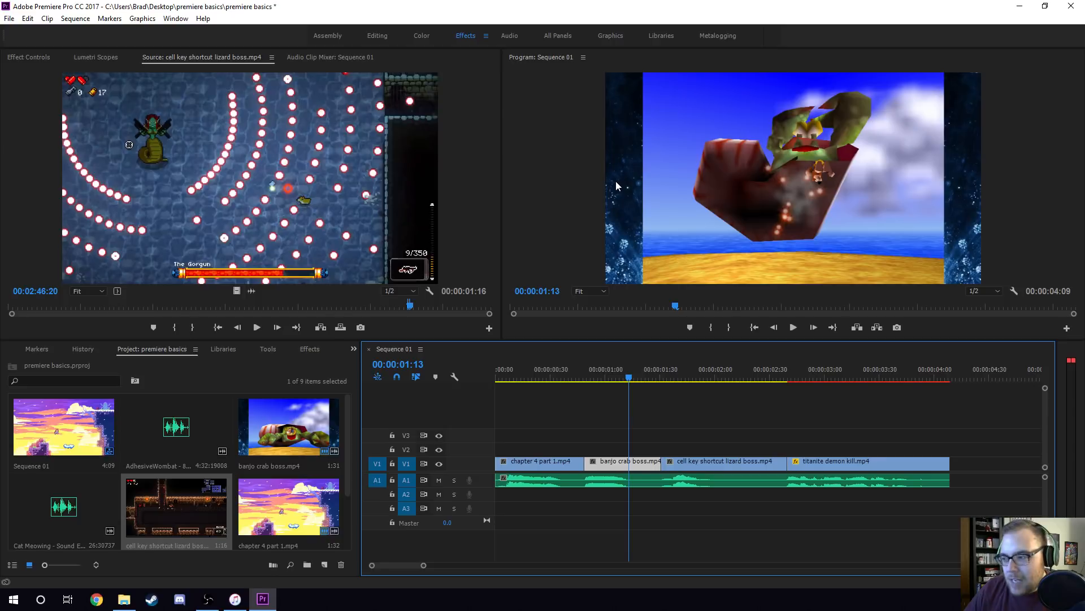
{"action": "left_click", "coordinate": [21, 56]}
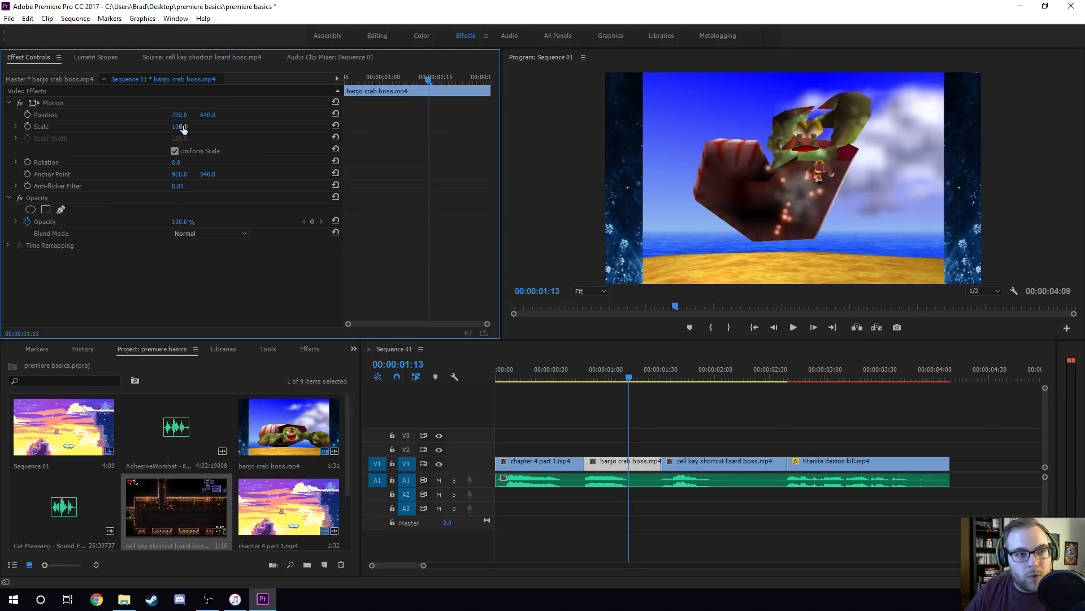
{"action": "mouse_move", "coordinate": [179, 127]}
{"action": "left_mouse_down"}
{"action": "mouse_move", "coordinate": [197, 126]}
{"action": "mouse_move", "coordinate": [182, 125]}
{"action": "left_mouse_up"}
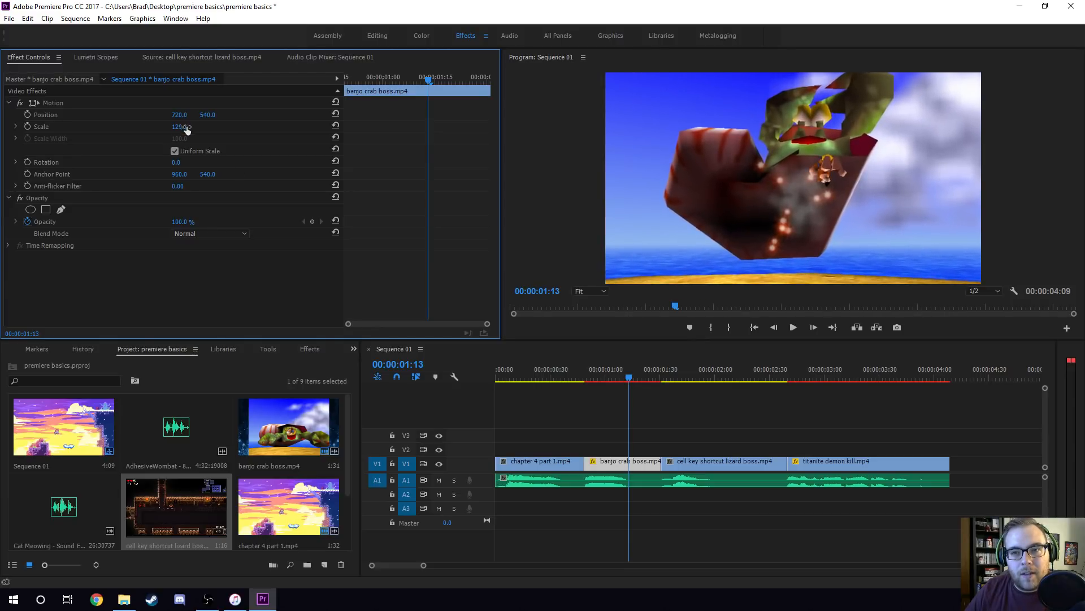
{"action": "left_click", "coordinate": [185, 130]}
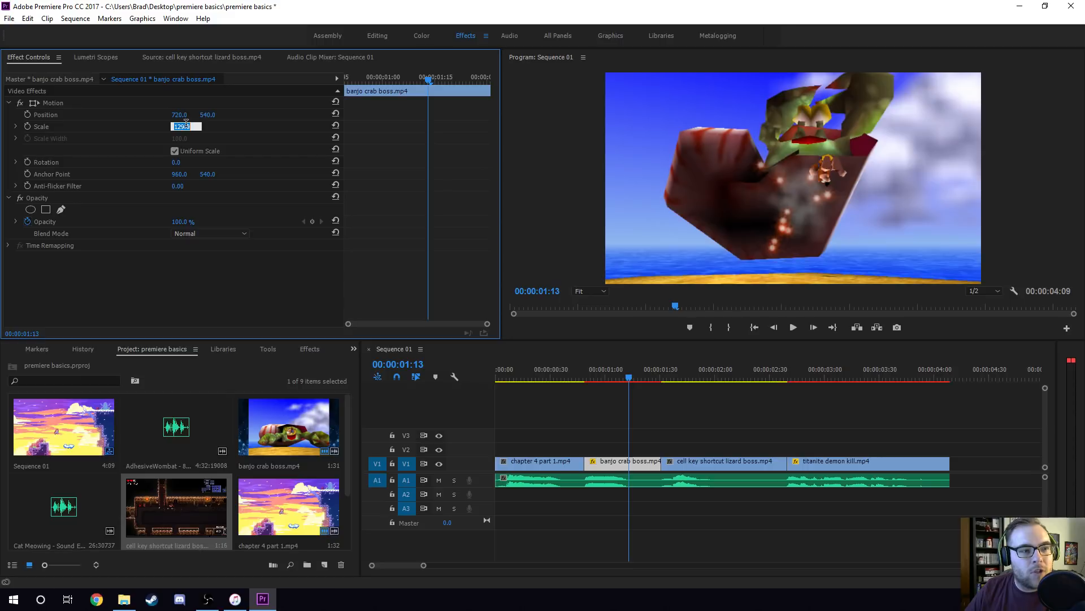
{"action": "type", "text": "12"}
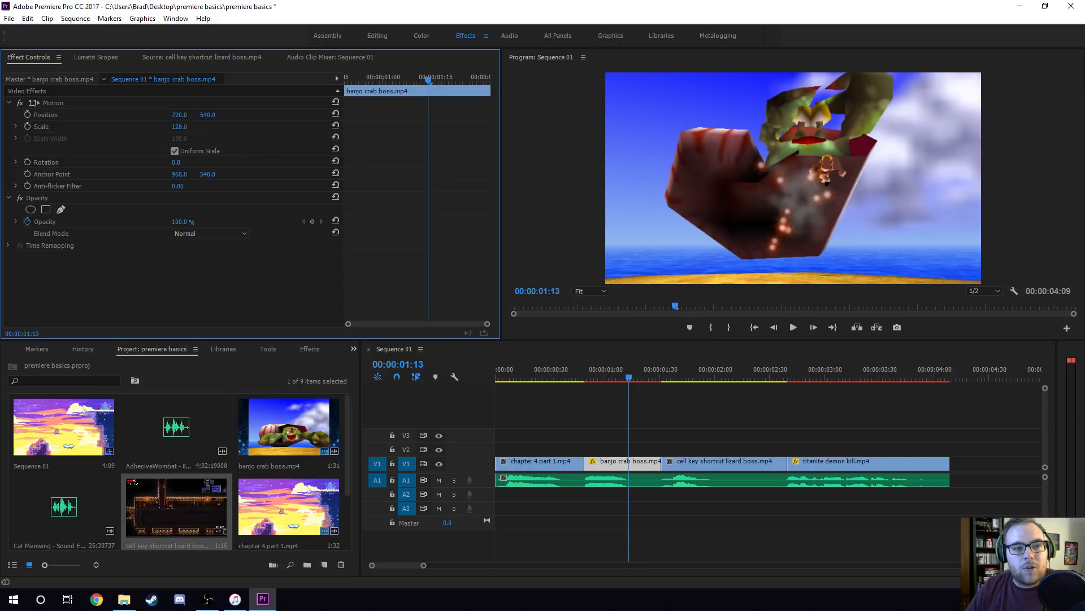
{"action": "type", "text": "7"}
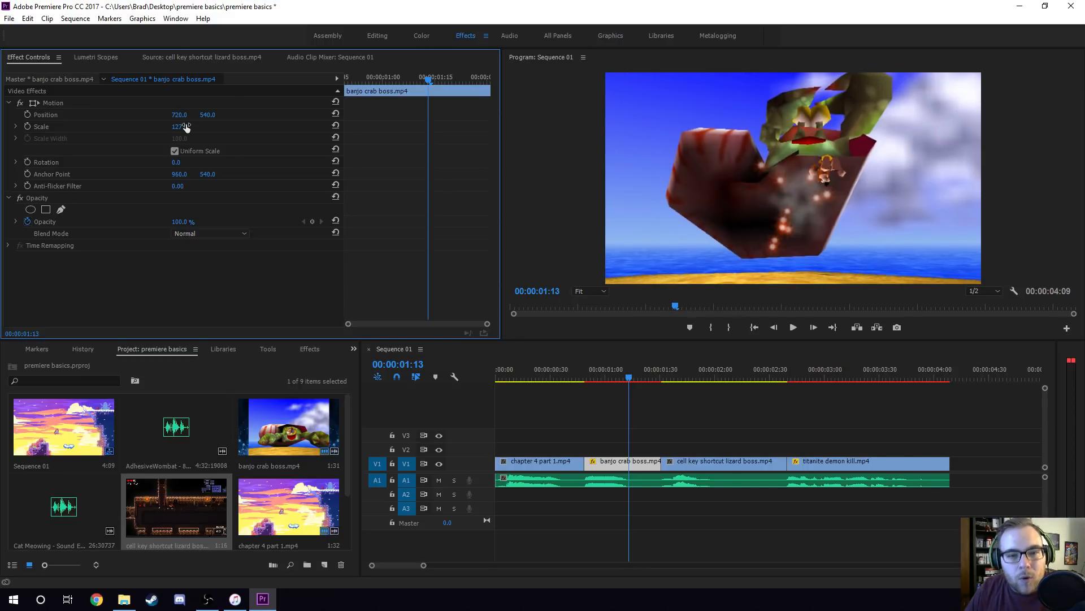
{"action": "key", "text": "BackSpace"}
{"action": "key", "text": "BackSpace"}
{"action": "type", "text": "25"}
{"action": "key", "text": "Return"}
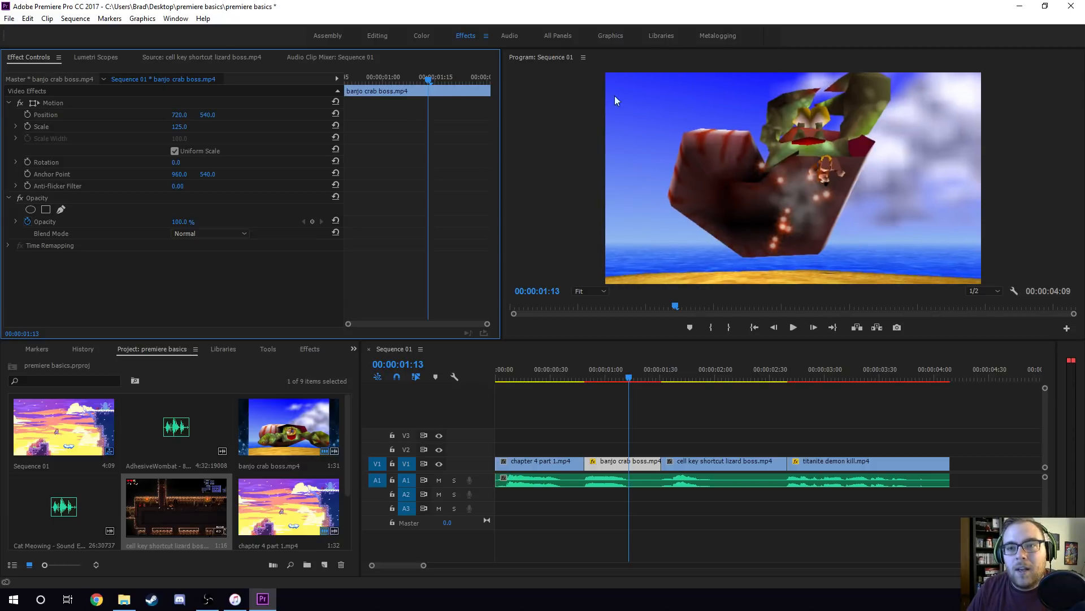
Save the project and play the sequence through the enlarged banjo crab boss.mp4 clip into the lizard boss clip.
{"action": "left_click", "coordinate": [579, 372]}
{"action": "key", "text": "ctrl+s"}
{"action": "key", "text": "space"}
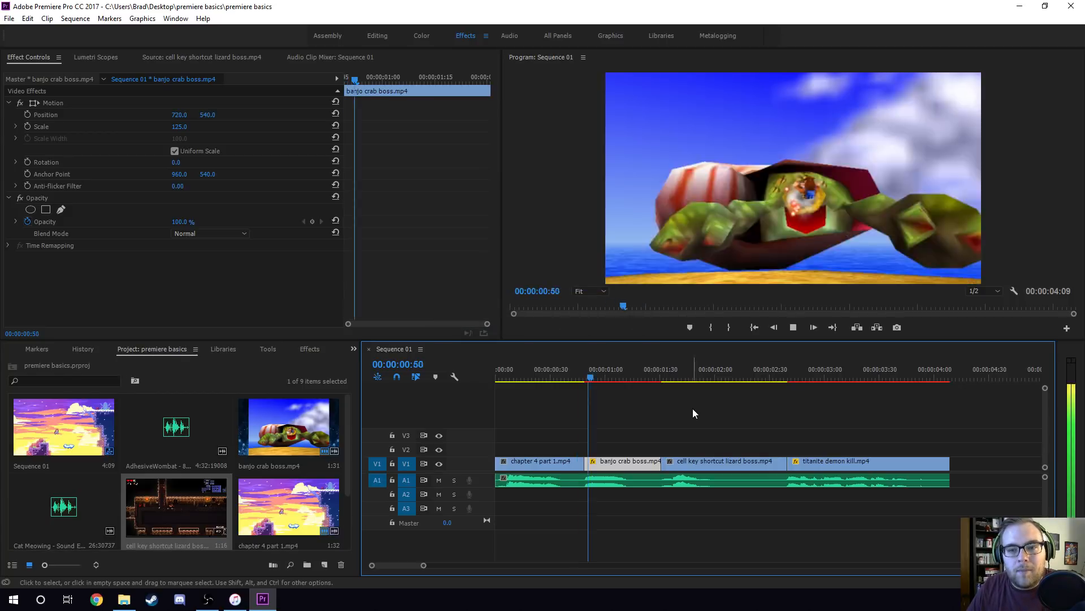
{"action": "key", "text": "space"}
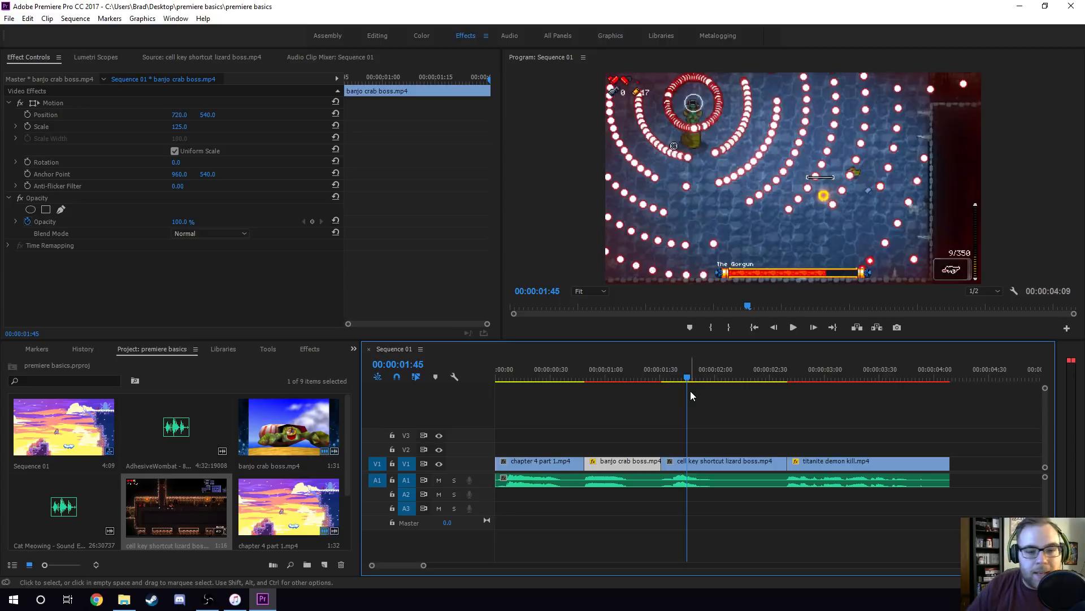
Park the playhead at 00:00:01:15 and set the banjo crab boss.mp4 clip's scale to 100.
{"action": "left_click", "coordinate": [633, 375]}
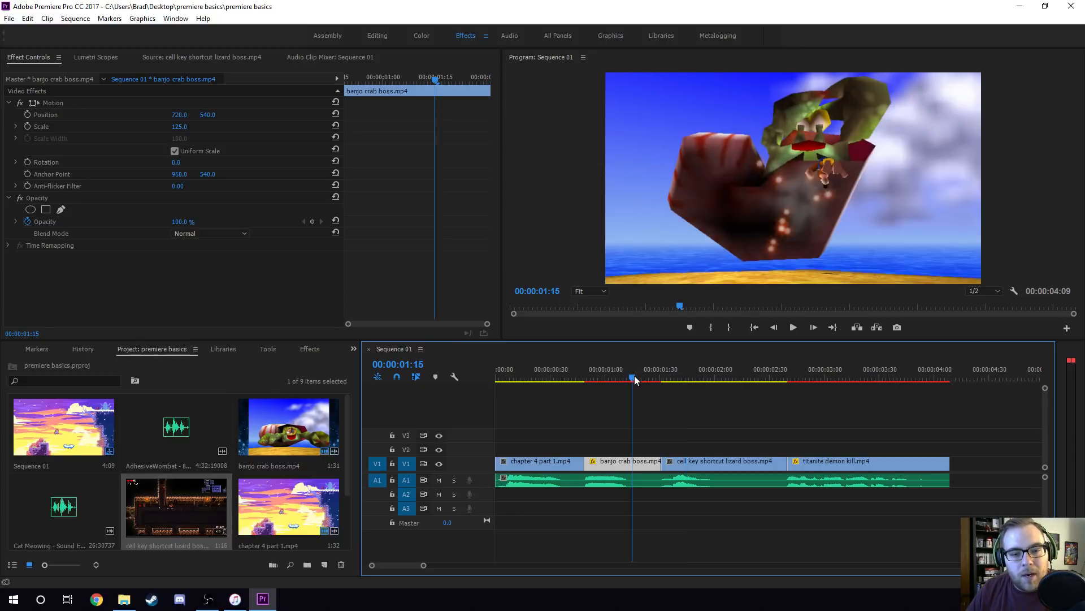
{"action": "left_click", "coordinate": [182, 127]}
{"action": "type", "text": "100"}
{"action": "key", "text": "Return"}
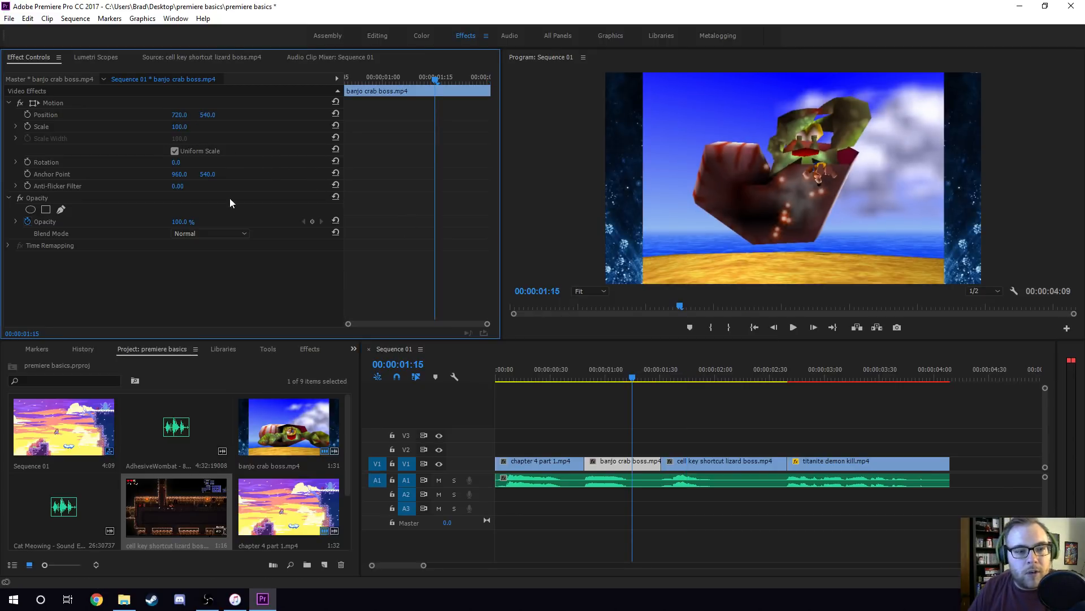
Search the effects for "crop" and apply the Crop video effect to the banjo crab boss.mp4 clip.
{"action": "left_click", "coordinate": [309, 347]}
{"action": "left_click", "coordinate": [166, 350]}
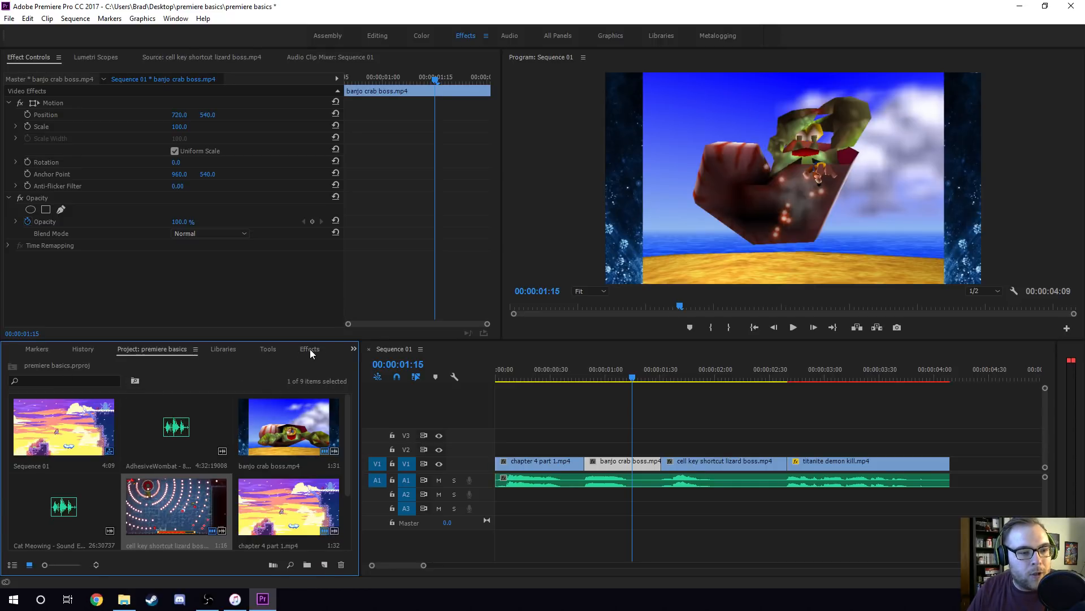
{"action": "left_click", "coordinate": [309, 350]}
{"action": "left_click", "coordinate": [70, 363]}
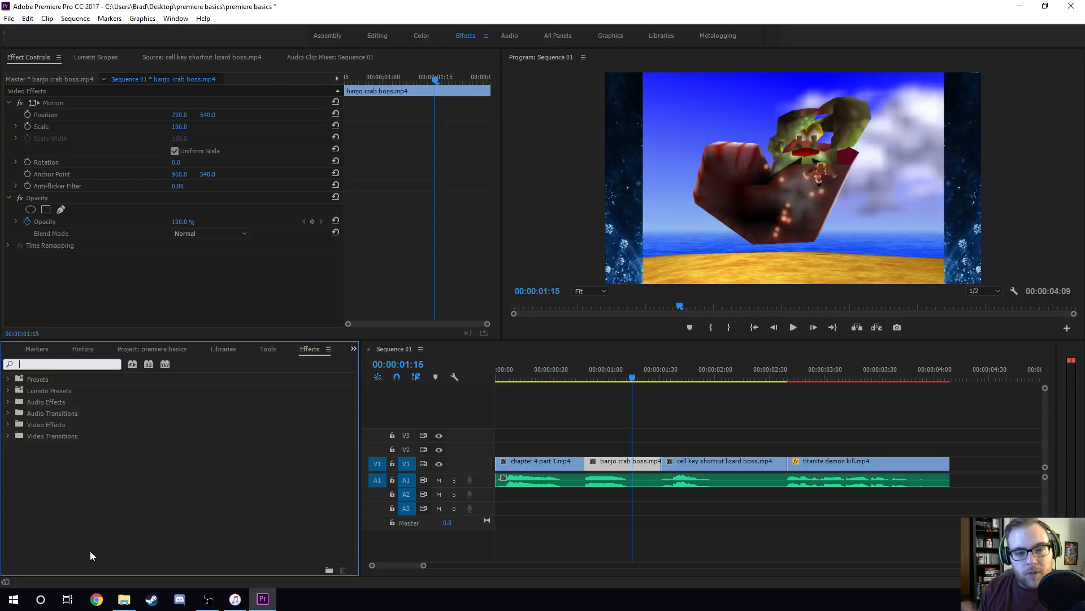
{"action": "type", "text": "crop"}
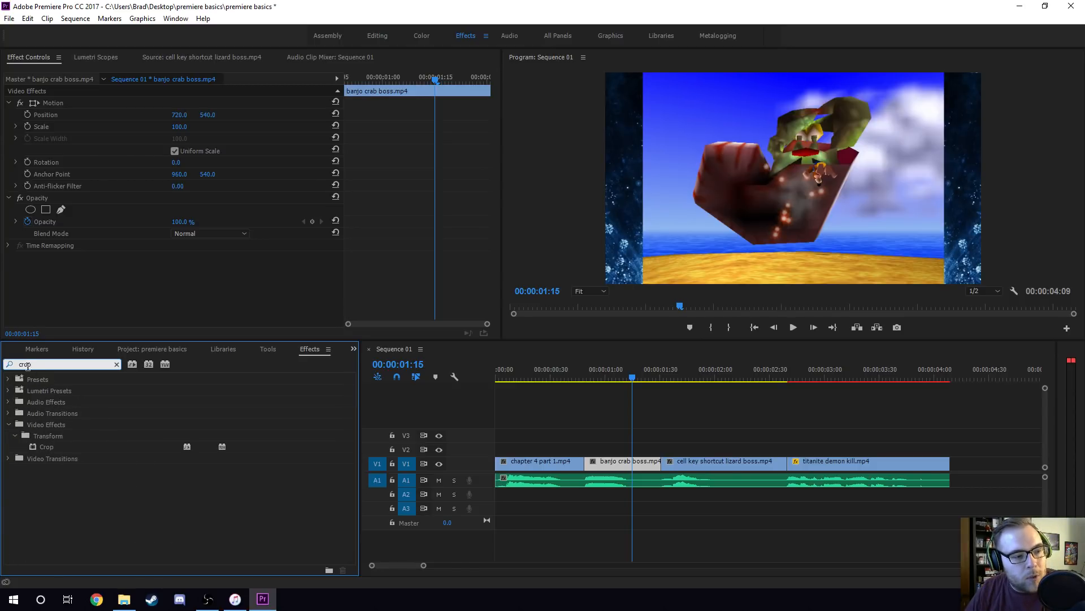
{"action": "left_click_drag", "start_coordinate": [46, 447], "coordinate": [116, 283]}
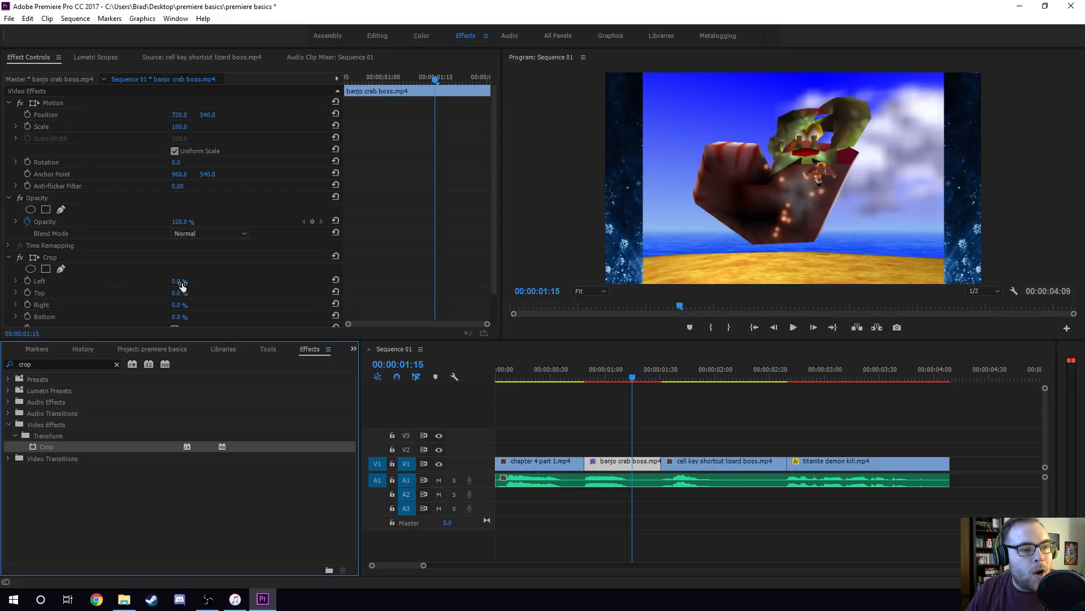
{"action": "scroll", "coordinate": [179, 279], "scroll_direction": "down", "scroll_amount": 1}
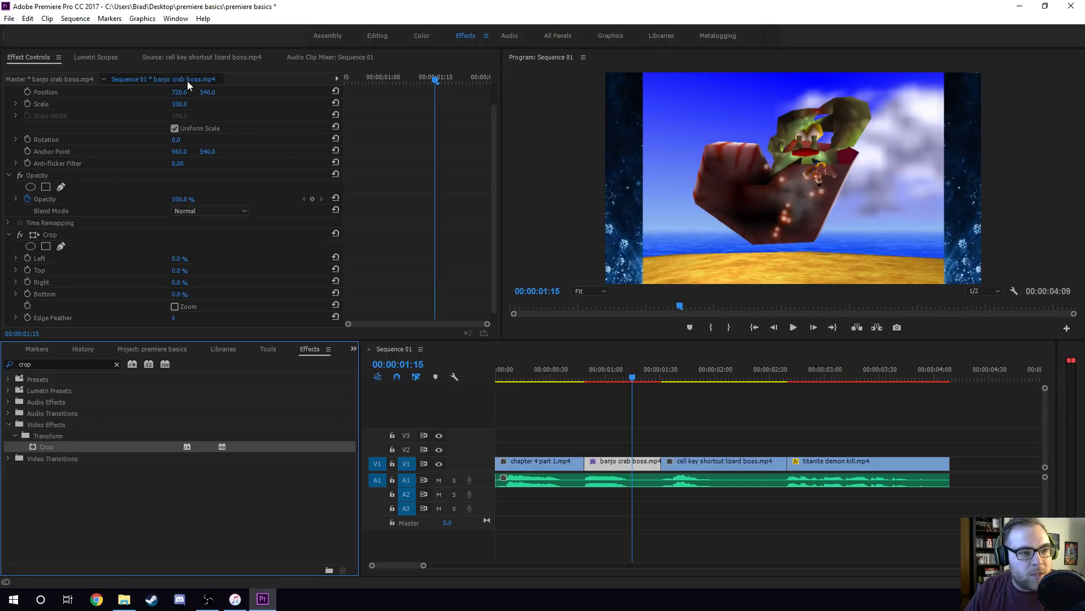
Crop the banjo crab boss.mp4 clip by 10% on the left and 10% on the right.
{"action": "left_click", "coordinate": [178, 259]}
{"action": "type", "text": "10"}
{"action": "key", "text": "Return"}
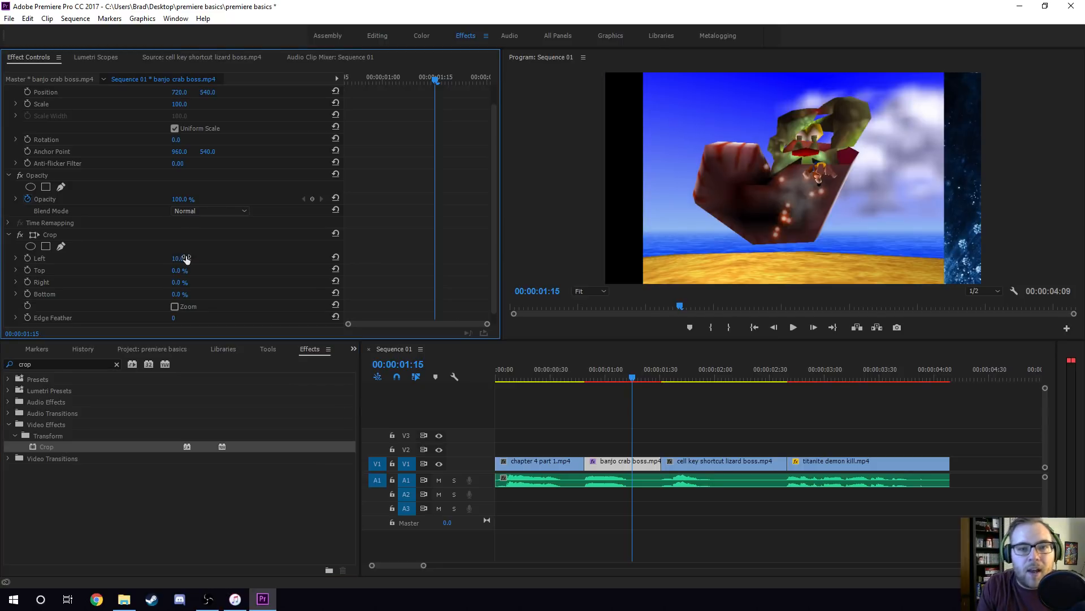
{"action": "left_click", "coordinate": [179, 282]}
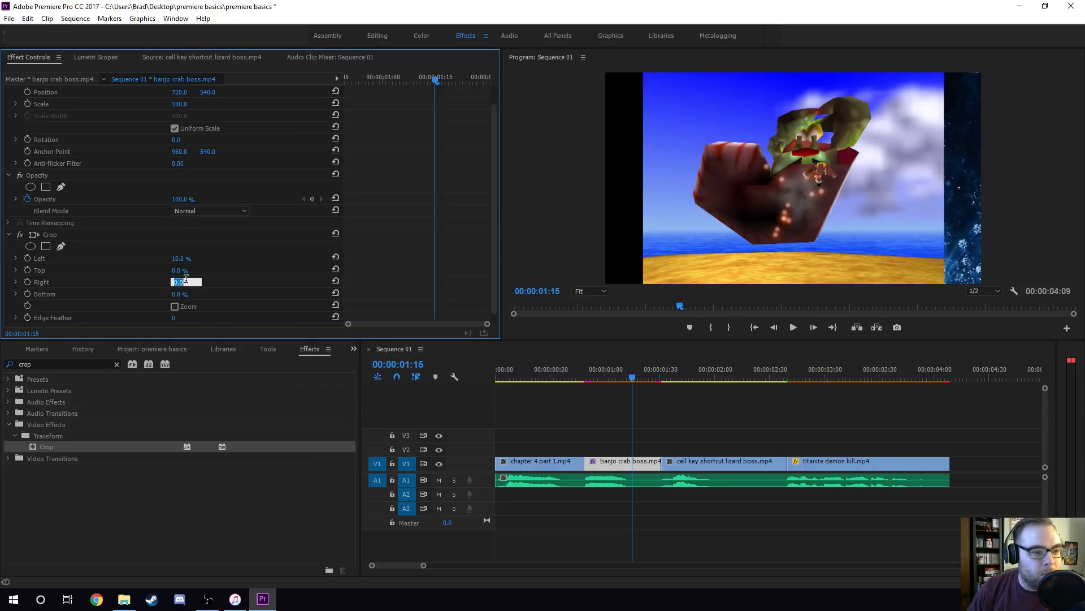
{"action": "type", "text": "10"}
{"action": "key", "text": "Return"}
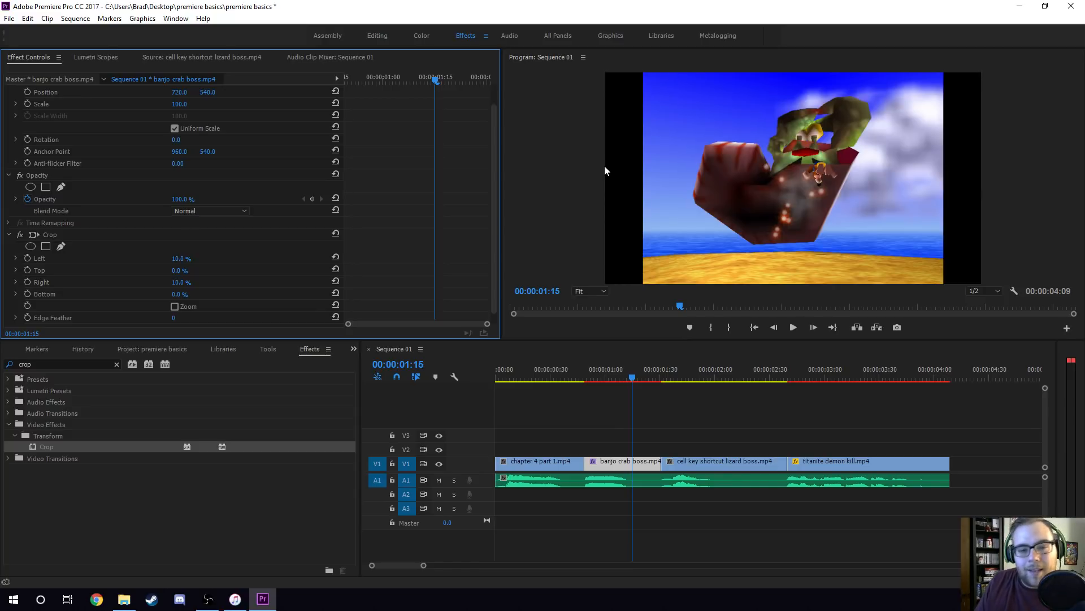
Set the cropped banjo crab boss.mp4 clip's scale to 125 so it fills the frame, and deselect it.
{"action": "scroll", "coordinate": [317, 260], "scroll_direction": "up", "scroll_amount": 2}
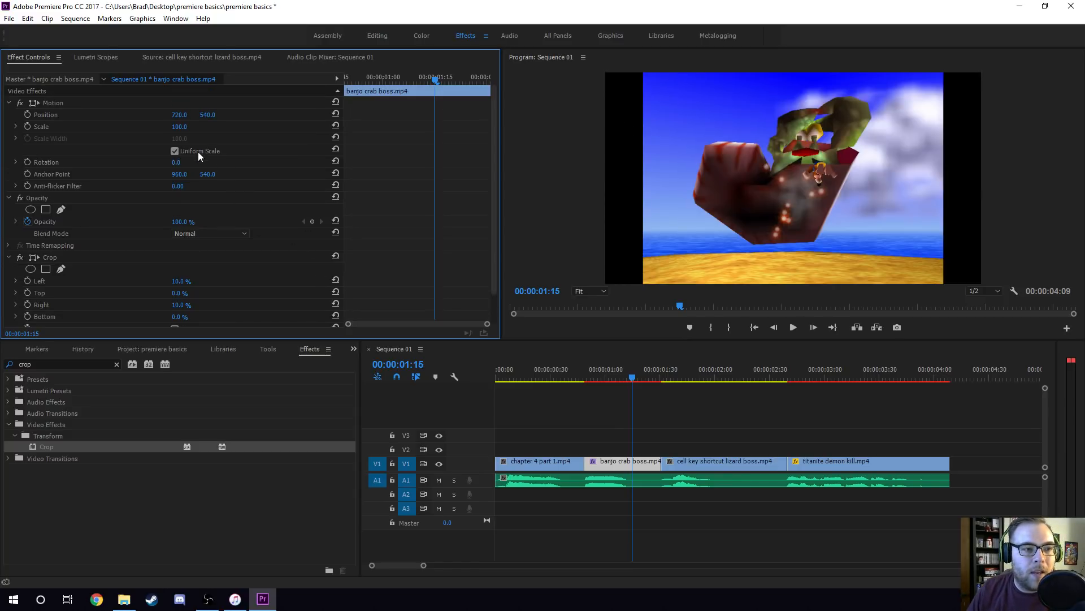
{"action": "left_click", "coordinate": [184, 127]}
{"action": "type", "text": "125"}
{"action": "key", "text": "Return"}
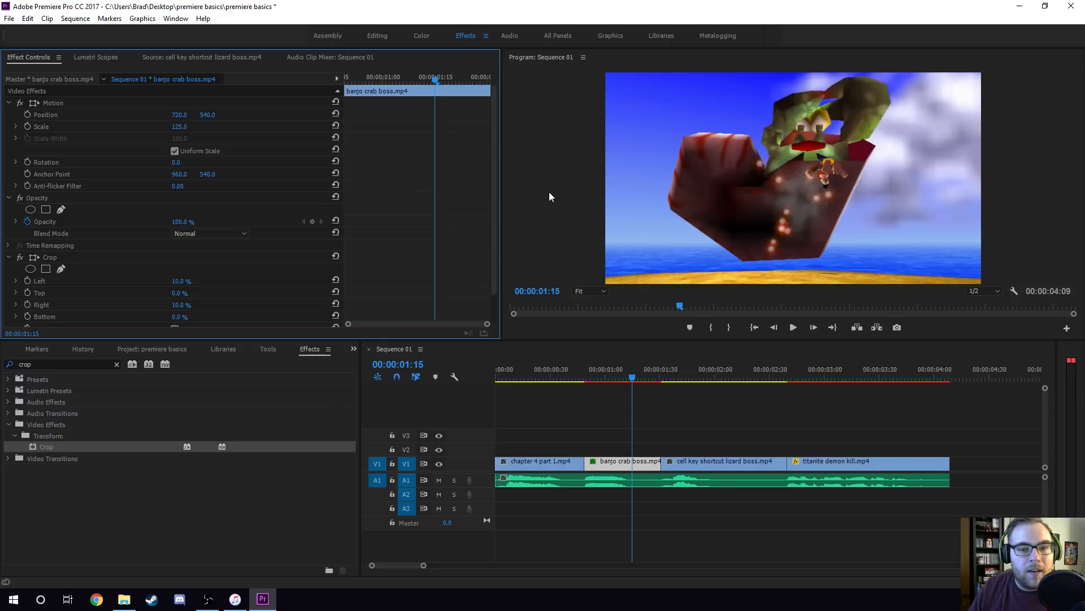
{"action": "left_click", "coordinate": [653, 398]}
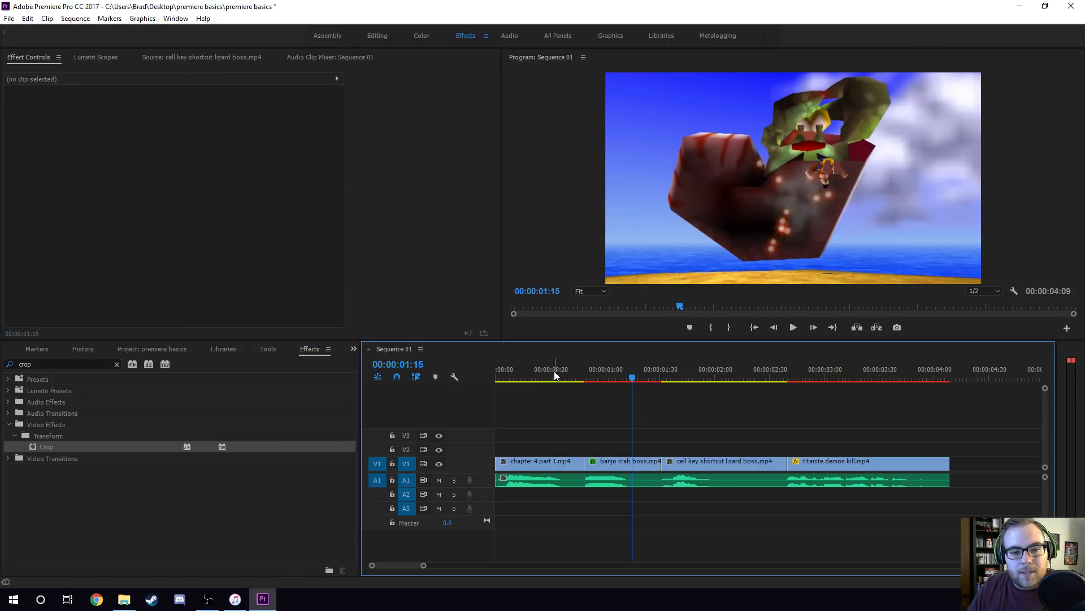
Remove the Crop effect from the banjo crab boss.mp4 clip.
{"action": "left_click", "coordinate": [602, 465]}
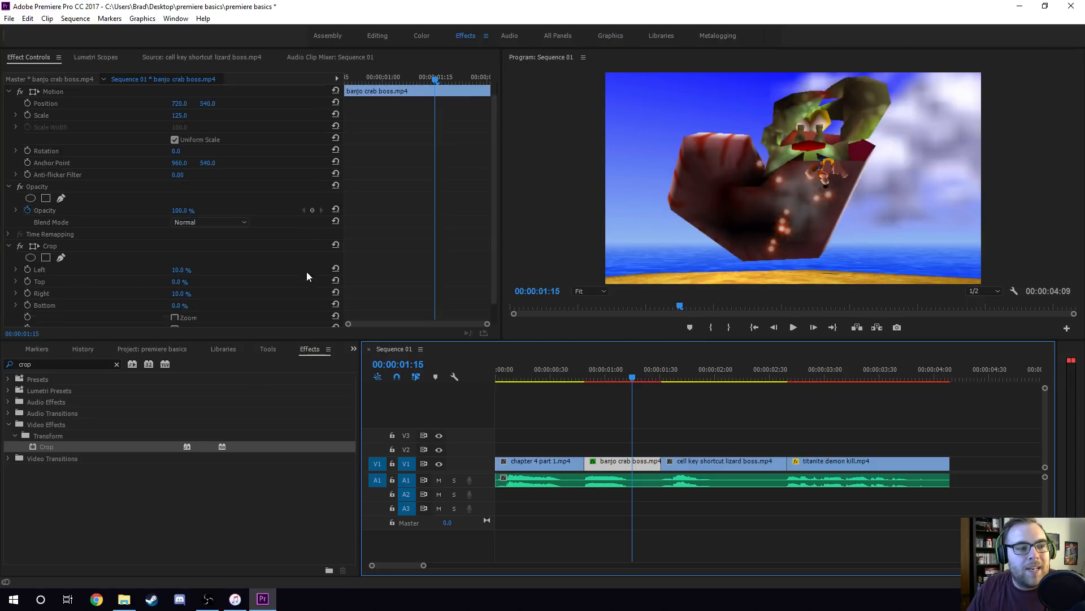
{"action": "scroll", "coordinate": [306, 276], "scroll_direction": "down", "scroll_amount": 1}
{"action": "right_click", "coordinate": [120, 225]}
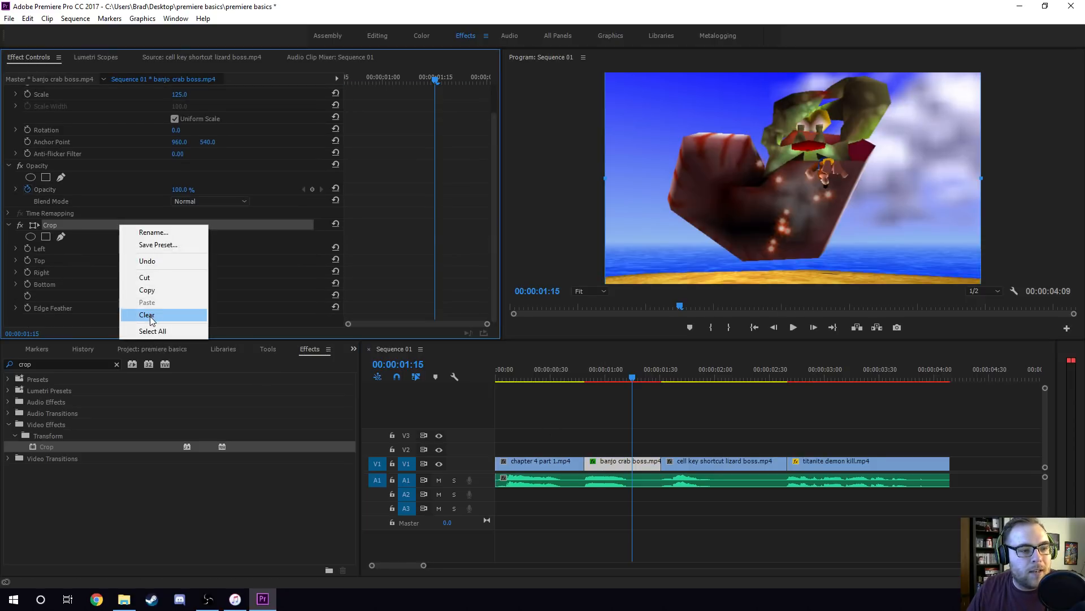
{"action": "left_click", "coordinate": [147, 315]}
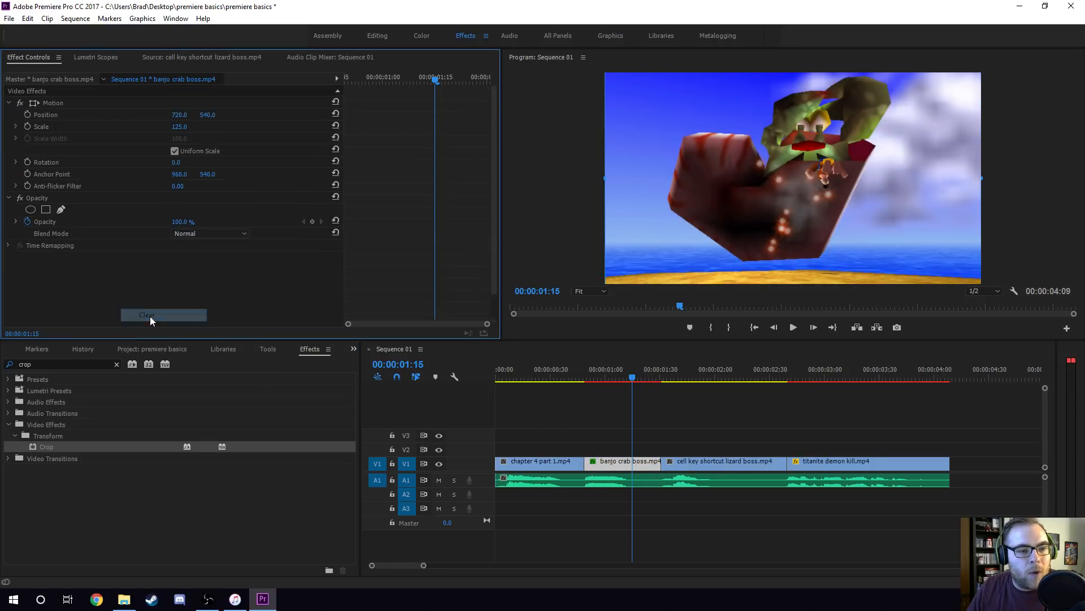
Move the playhead to 00:00:00:21 in the chapter 4 part 1.mp4 clip and return to the project's media.
{"action": "left_click", "coordinate": [535, 378]}
{"action": "left_click", "coordinate": [135, 348]}
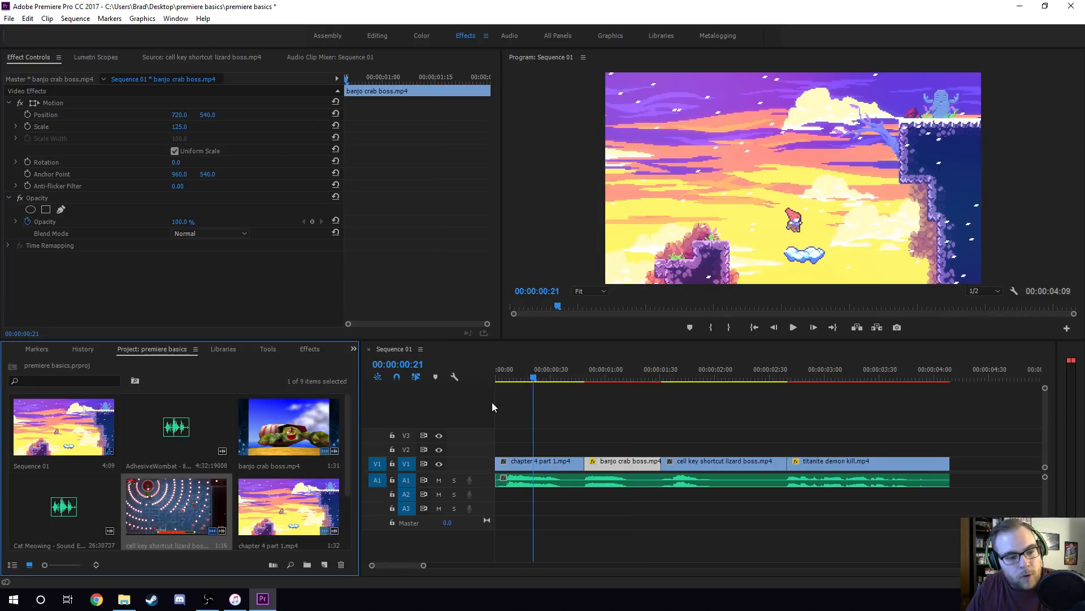
Save the project, look through its media thumbnails, and deselect the banjo crab boss.mp4 clip in the sequence.
{"action": "key", "text": "ctrl+s"}
{"action": "scroll", "coordinate": [174, 460], "scroll_direction": "down", "scroll_amount": 1}
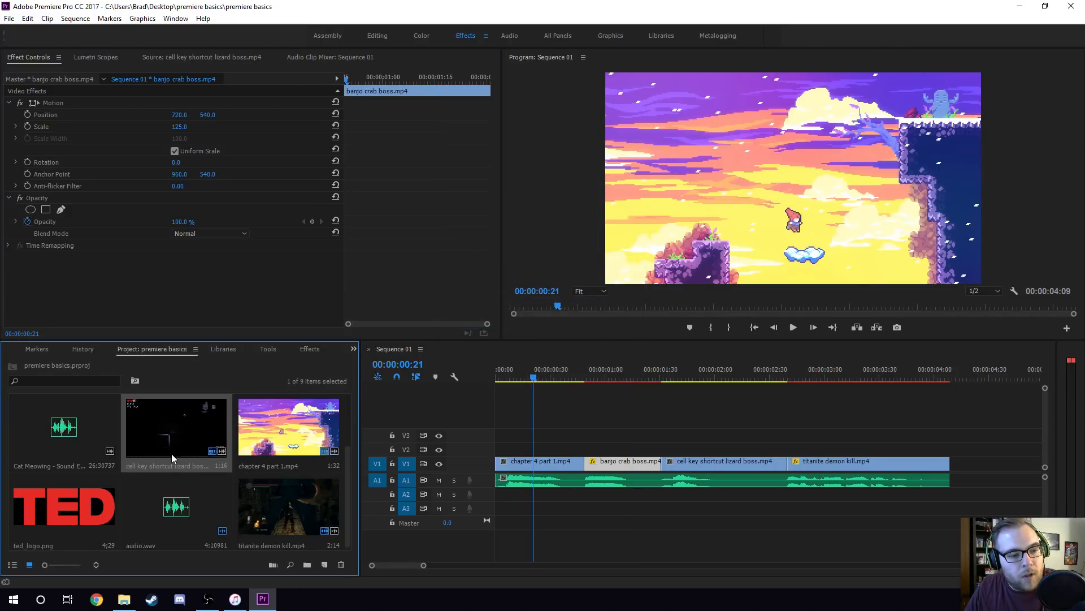
{"action": "scroll", "coordinate": [174, 460], "scroll_direction": "up", "scroll_amount": 1}
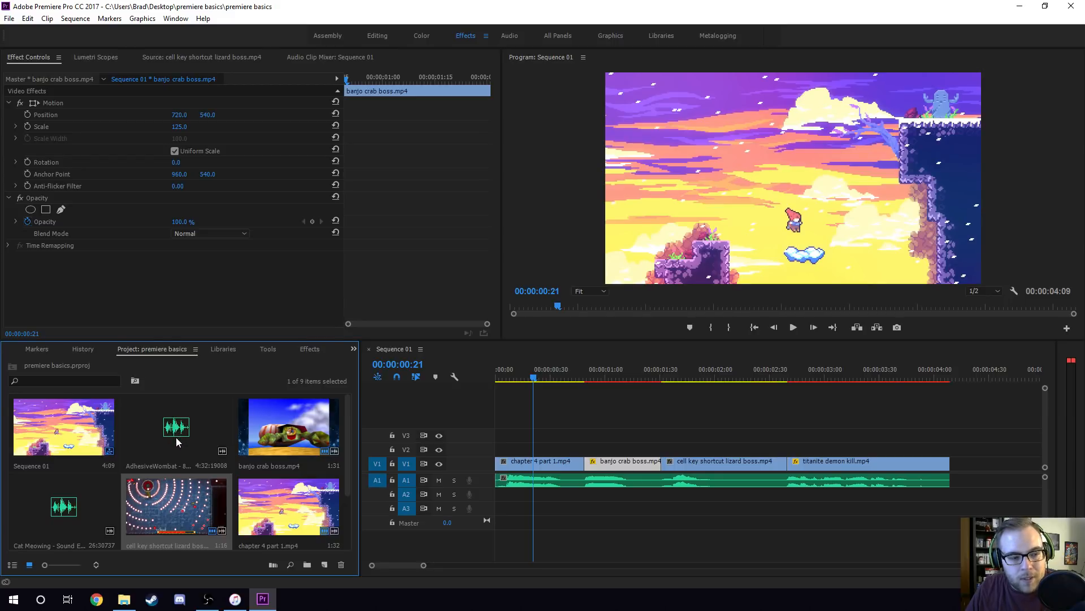
{"action": "left_click_drag", "start_coordinate": [174, 435], "coordinate": [151, 433]}
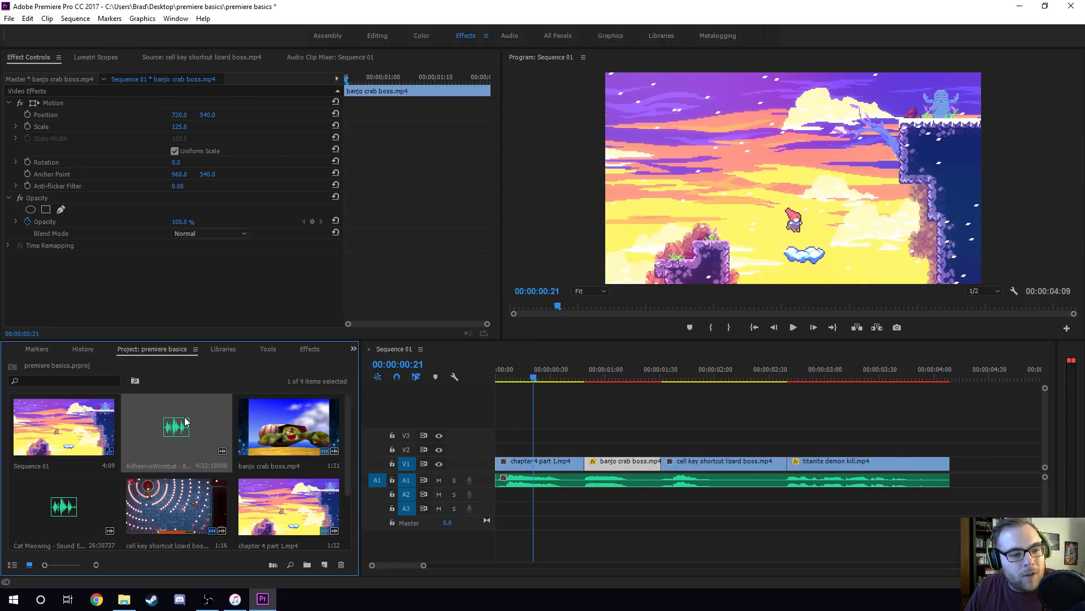
{"action": "scroll", "coordinate": [208, 432], "scroll_direction": "down", "scroll_amount": 1}
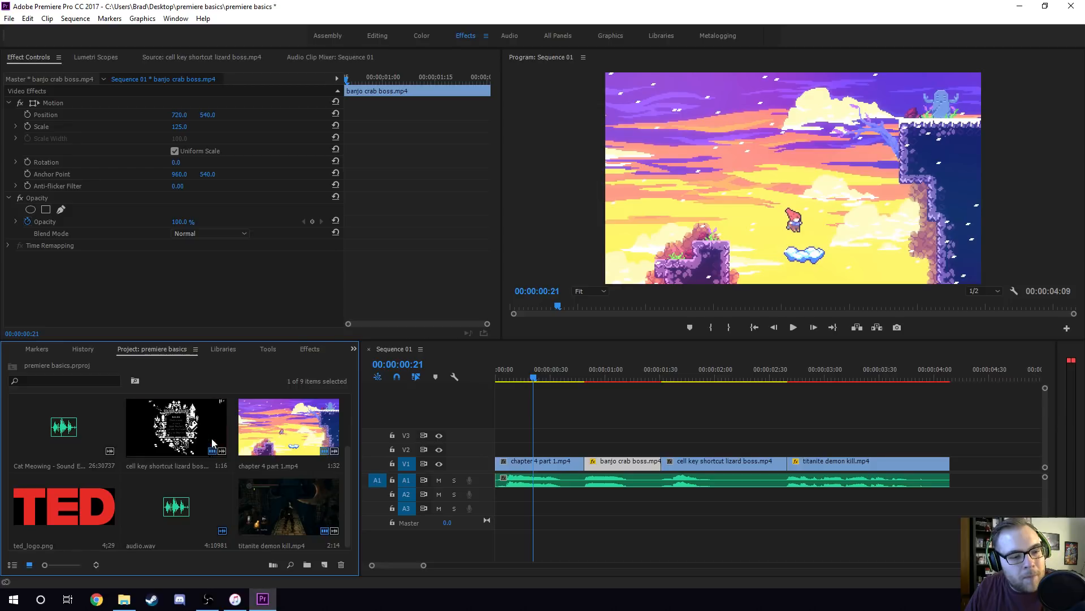
{"action": "left_click", "coordinate": [576, 403]}
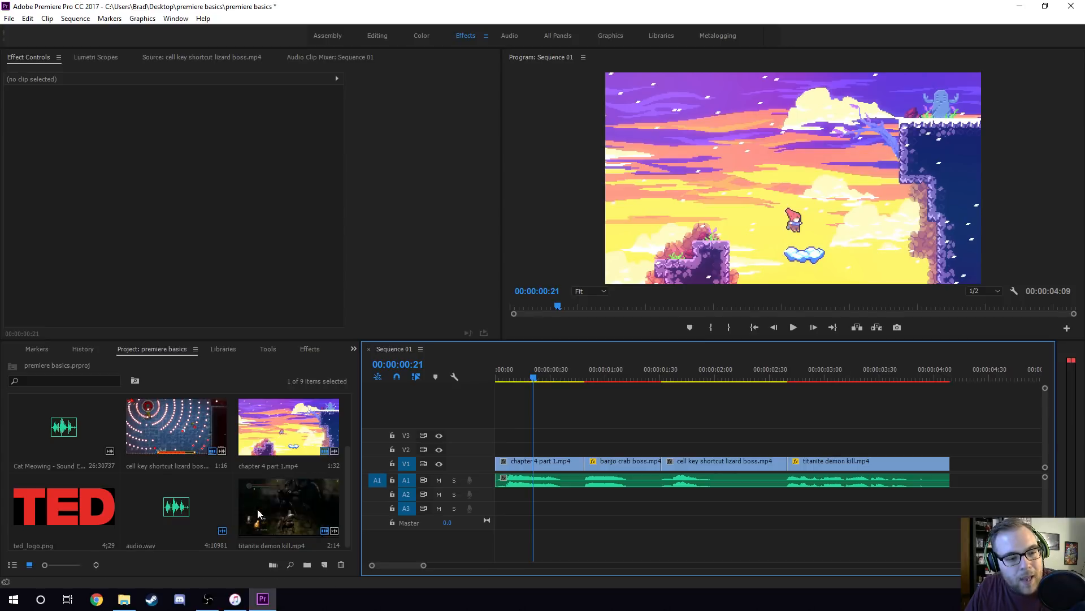
Place ted_logo.png on track V2 above the titanite demon kill.mp4 clip and open the image in the source monitor.
{"action": "scroll", "coordinate": [215, 507], "scroll_direction": "down", "scroll_amount": 1}
{"action": "left_click", "coordinate": [74, 521]}
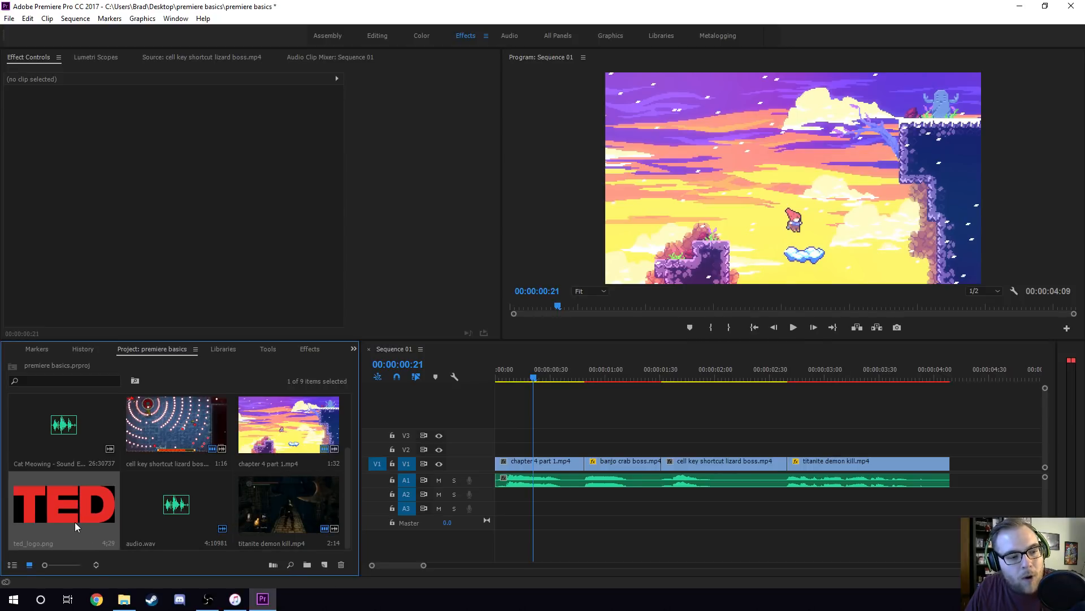
{"action": "left_click_drag", "start_coordinate": [73, 511], "coordinate": [796, 449]}
{"action": "scroll", "coordinate": [415, 563], "scroll_direction": "down", "scroll_amount": 3}
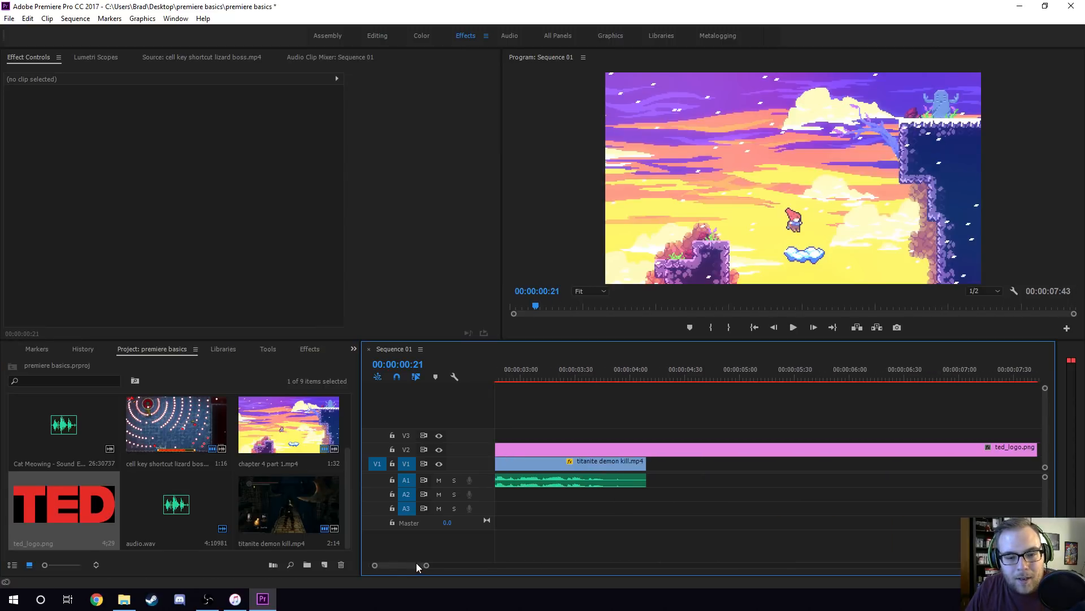
{"action": "left_click", "coordinate": [77, 503]}
{"action": "double_click", "coordinate": [77, 503]}
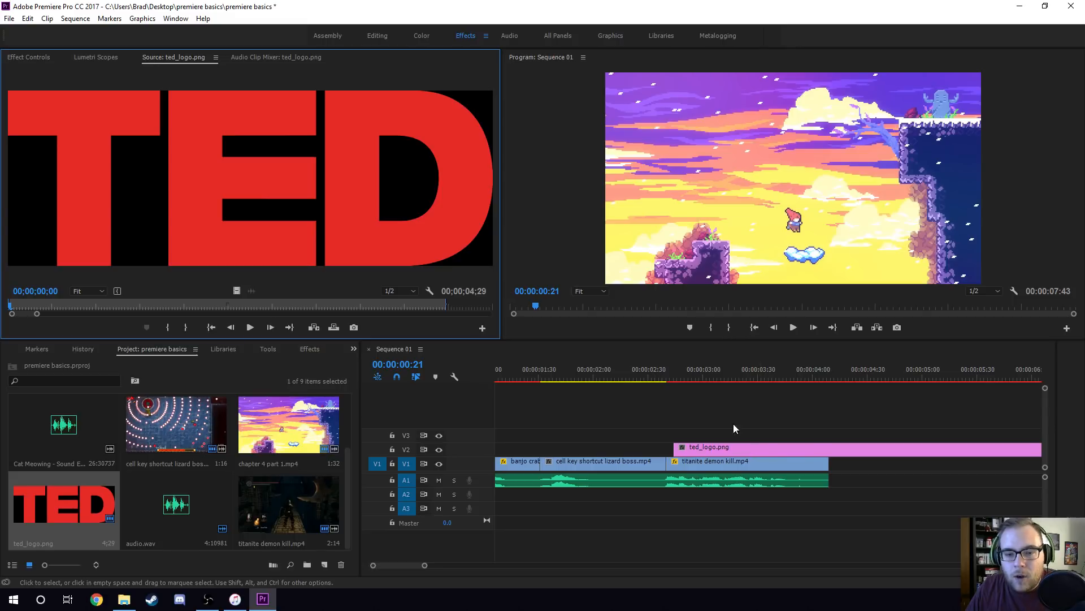
Move the playhead to 00:00:03:18 and align the start of ted_logo.png with the start of titanite demon kill.mp4.
{"action": "left_click", "coordinate": [736, 373]}
{"action": "left_click", "coordinate": [752, 450]}
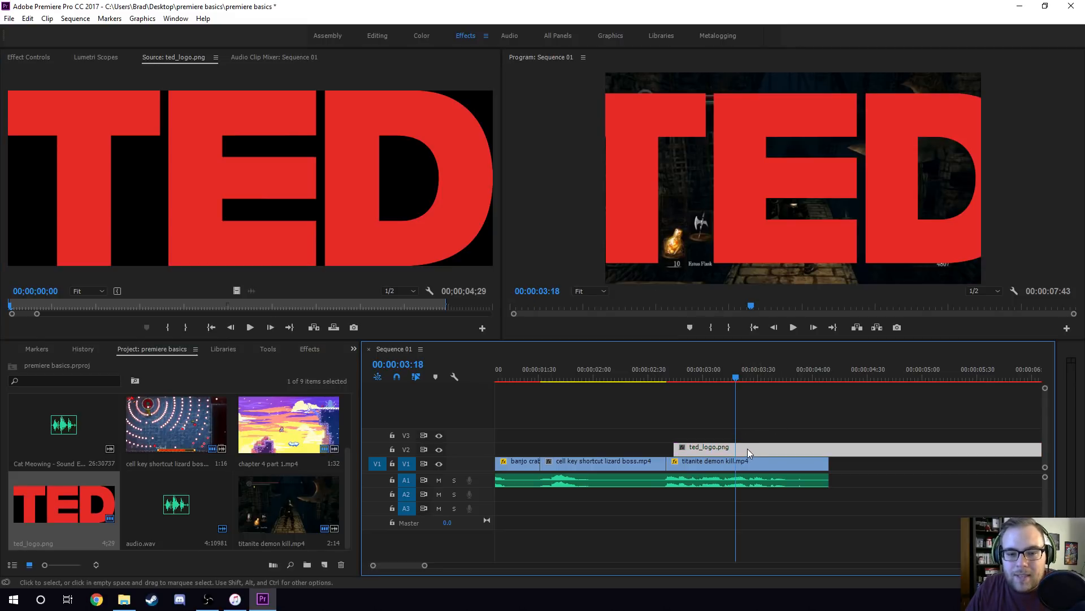
{"action": "left_click_drag", "start_coordinate": [747, 449], "coordinate": [740, 448]}
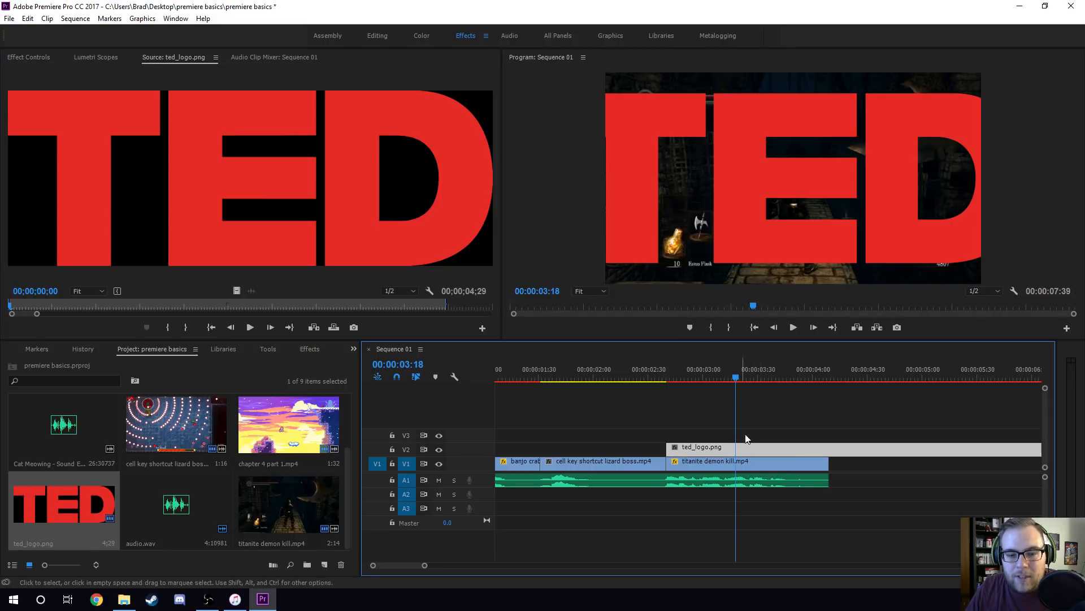
Set the scale of the ted_logo.png clip on V2 to 50.
{"action": "left_click", "coordinate": [28, 58]}
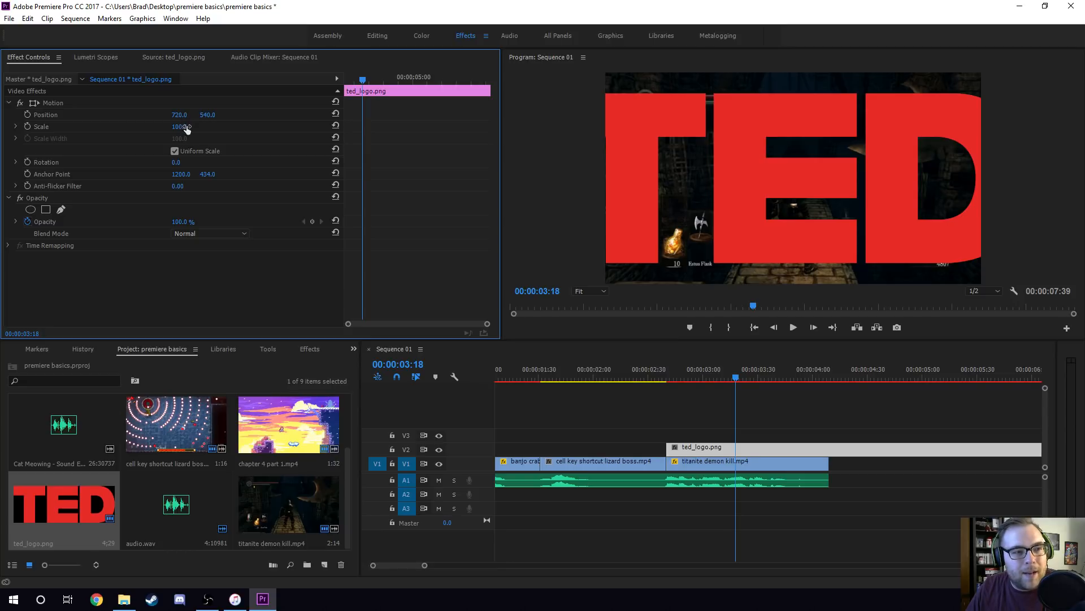
{"action": "left_click_drag", "start_coordinate": [179, 127], "coordinate": [150, 126]}
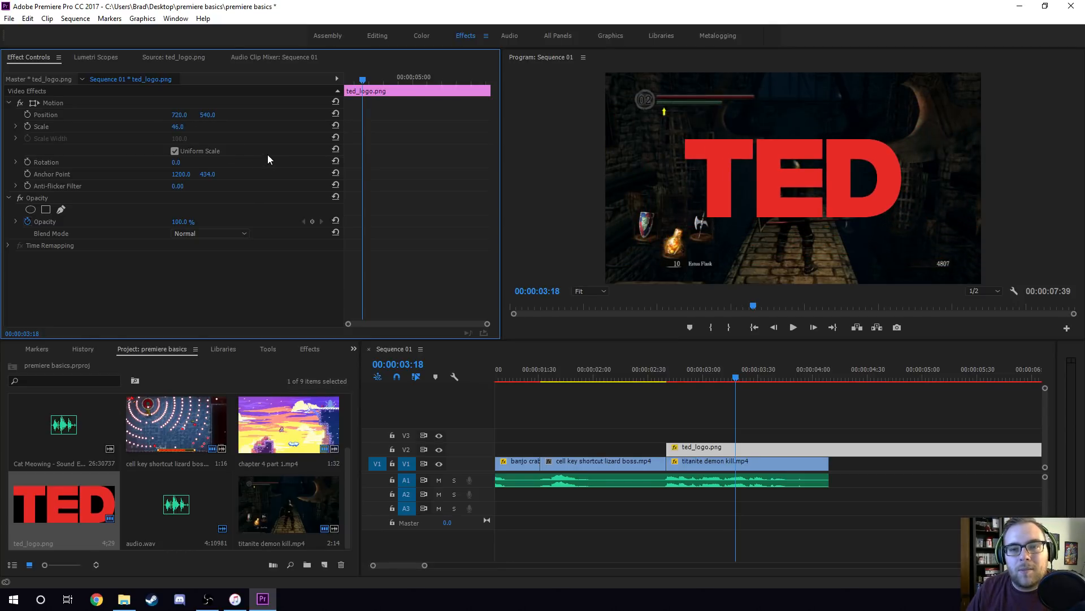
{"action": "left_click", "coordinate": [177, 127]}
{"action": "type", "text": "50"}
{"action": "key", "text": "Return"}
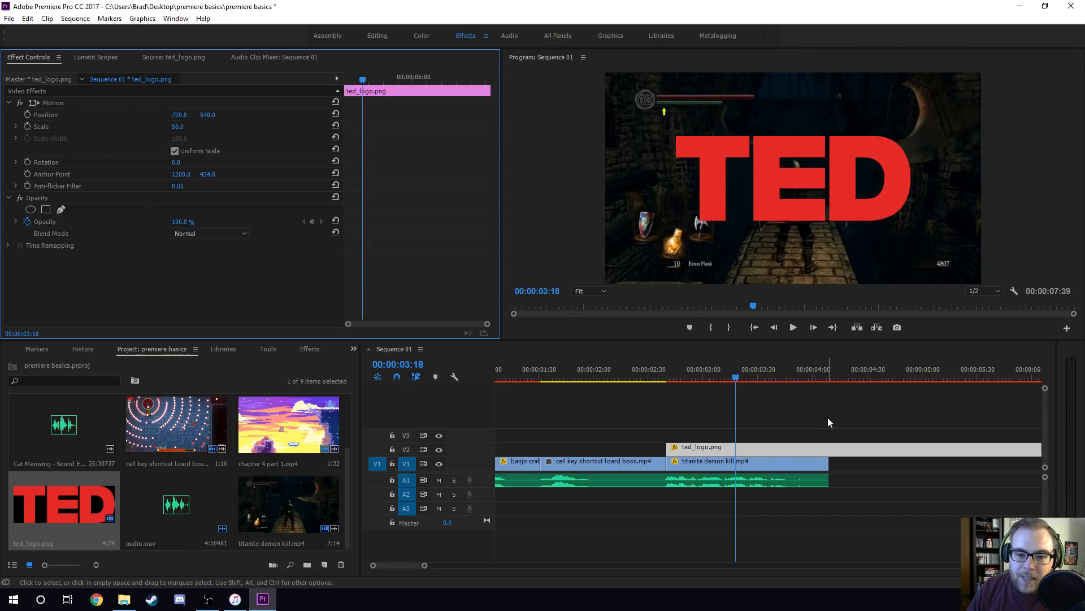
Cut ted_logo.png at the end of titanite demon kill.mp4 and delete the part that extends past it.
{"action": "key", "text": "c"}
{"action": "left_click", "coordinate": [830, 447]}
{"action": "key", "text": "v"}
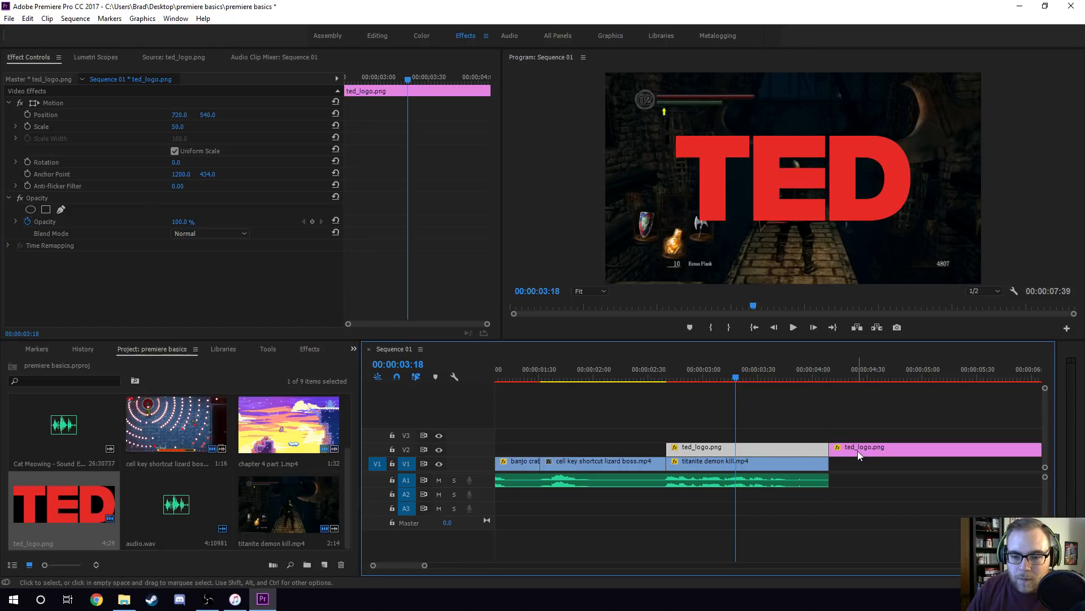
{"action": "left_click", "coordinate": [858, 451]}
{"action": "key", "text": "Delete"}
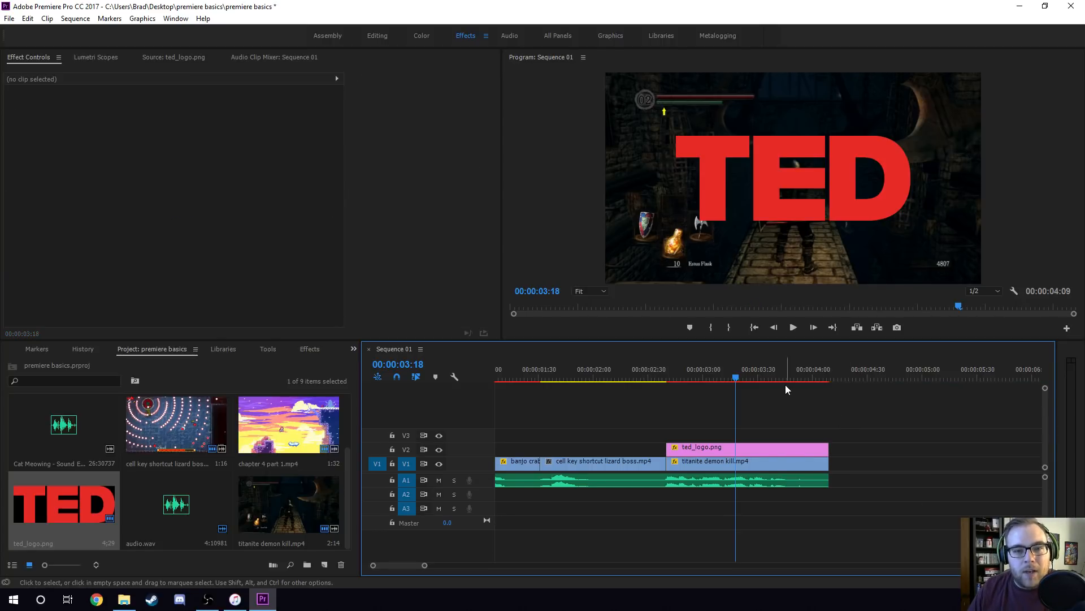
Play the sequence from 00:00:02:39 to 00:00:03:11 and trim the start of ted_logo.png to just before the playhead, leaving the clip selected.
{"action": "left_click", "coordinate": [666, 370]}
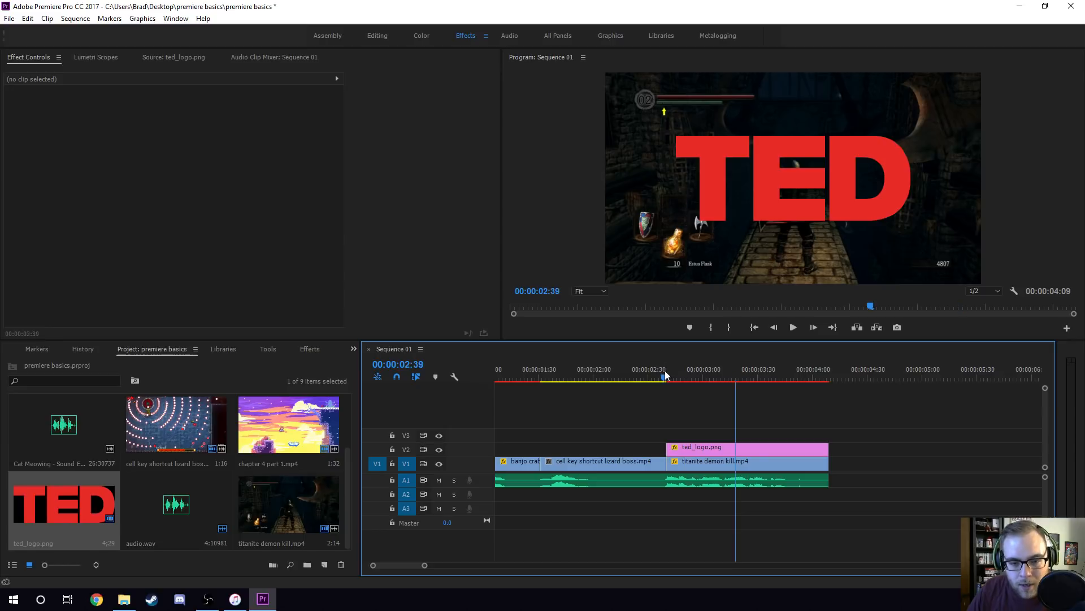
{"action": "key", "text": "space"}
{"action": "key", "text": "space"}
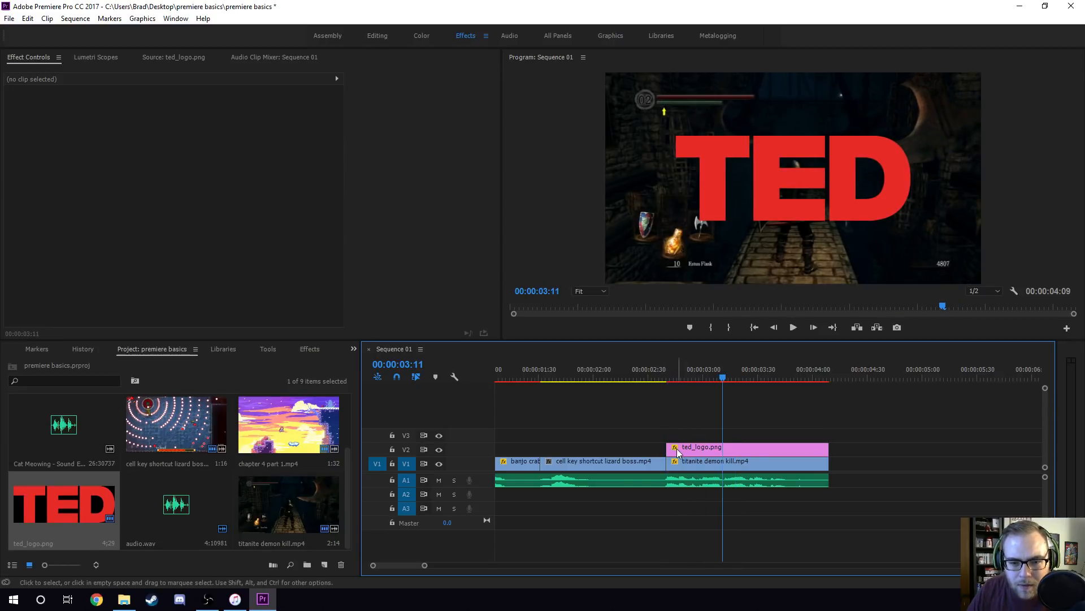
{"action": "left_click_drag", "start_coordinate": [676, 451], "coordinate": [720, 450]}
{"action": "left_click", "coordinate": [734, 451]}
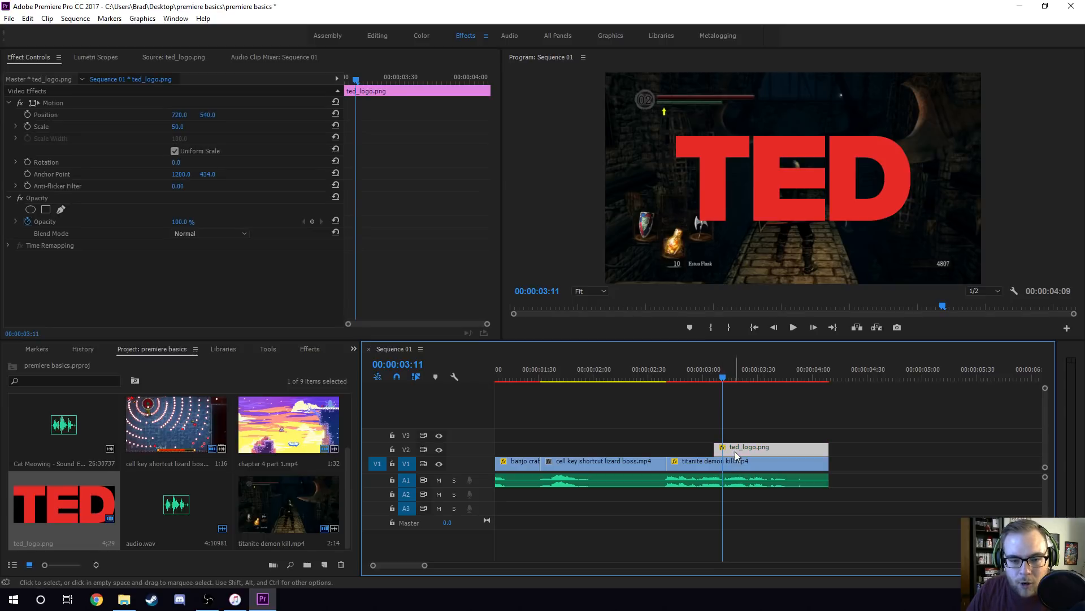
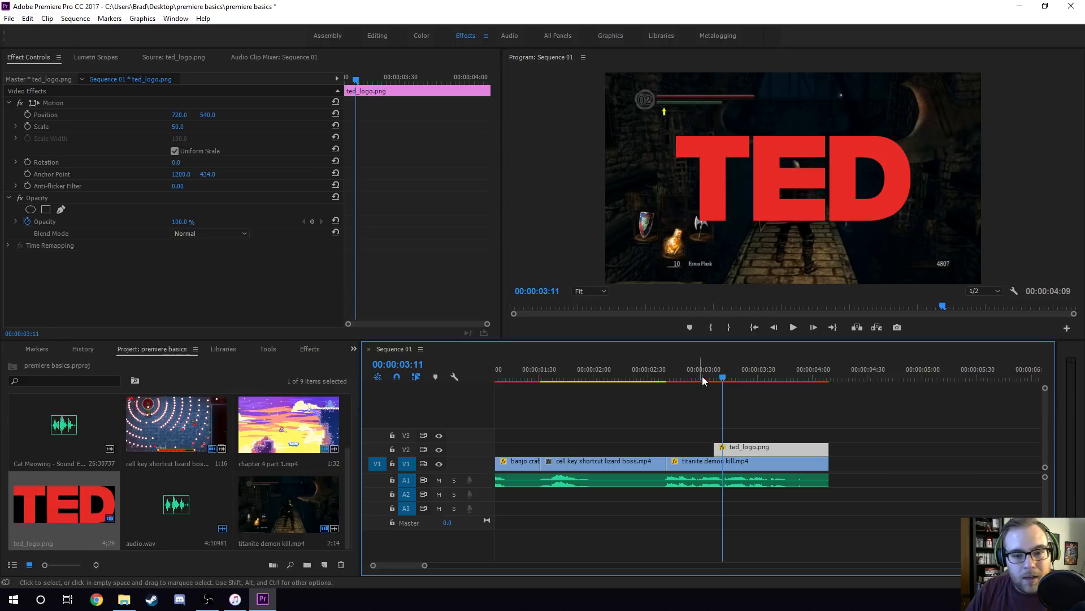
Add an opacity keyframe to ted_logo.png at 00:00:03:14 and leave its value at 100%.
{"action": "left_click", "coordinate": [728, 378]}
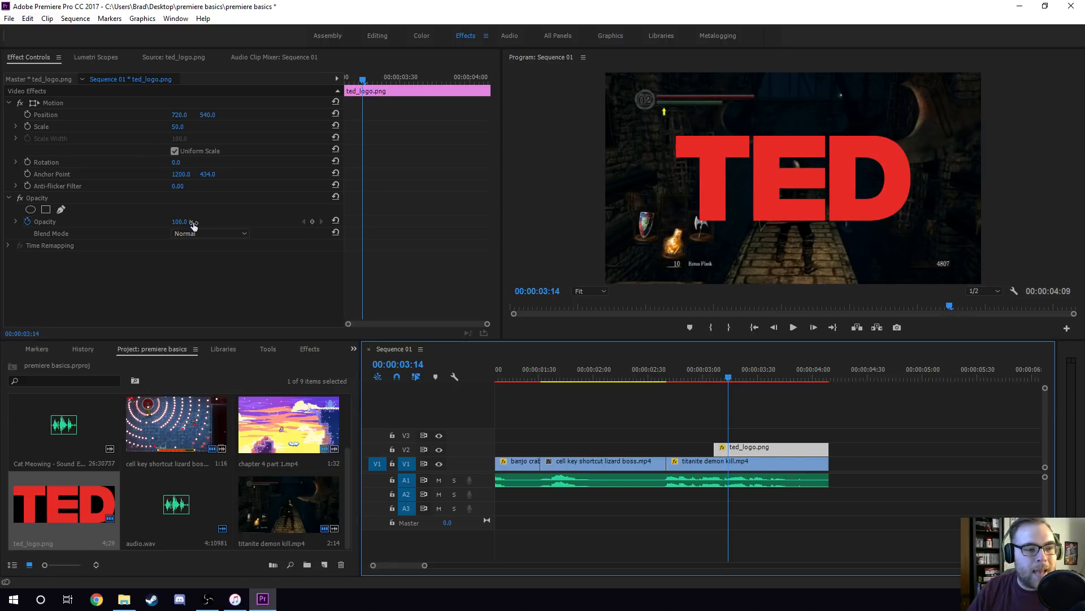
{"action": "left_click", "coordinate": [312, 221]}
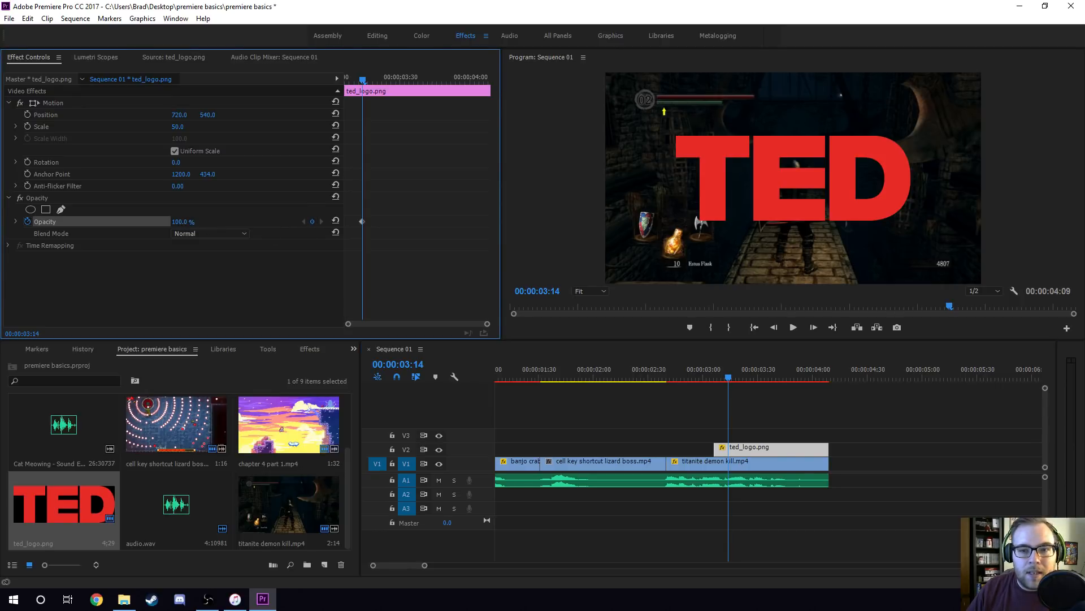
{"action": "left_click_drag", "start_coordinate": [179, 222], "coordinate": [152, 222]}
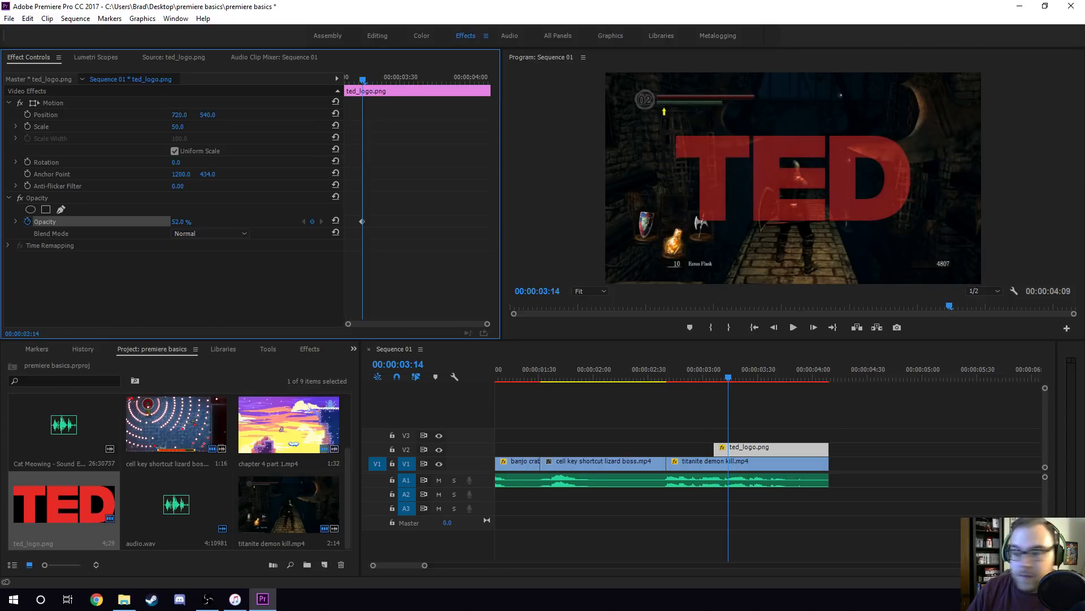
{"action": "left_click_drag", "start_coordinate": [153, 222], "coordinate": [192, 221]}
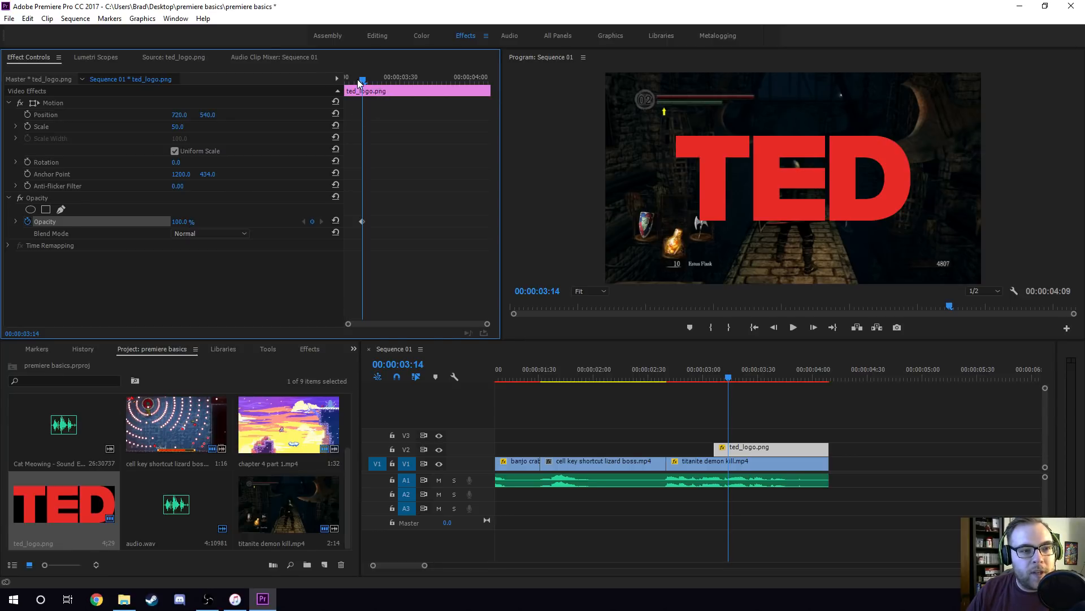
Set the opacity of ted_logo.png to 0% at its first frame, 00:00:03:06, check both keyframes, and save the project.
{"action": "left_click_drag", "start_coordinate": [358, 79], "coordinate": [346, 79]}
{"action": "left_click_drag", "start_coordinate": [188, 222], "coordinate": [147, 221]}
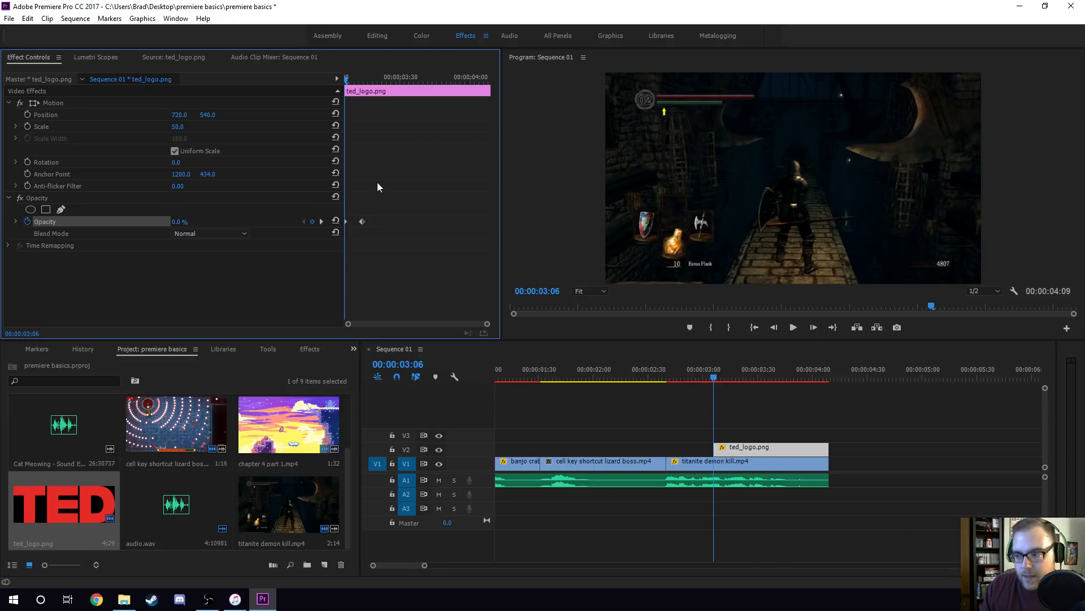
{"action": "left_click", "coordinate": [321, 222]}
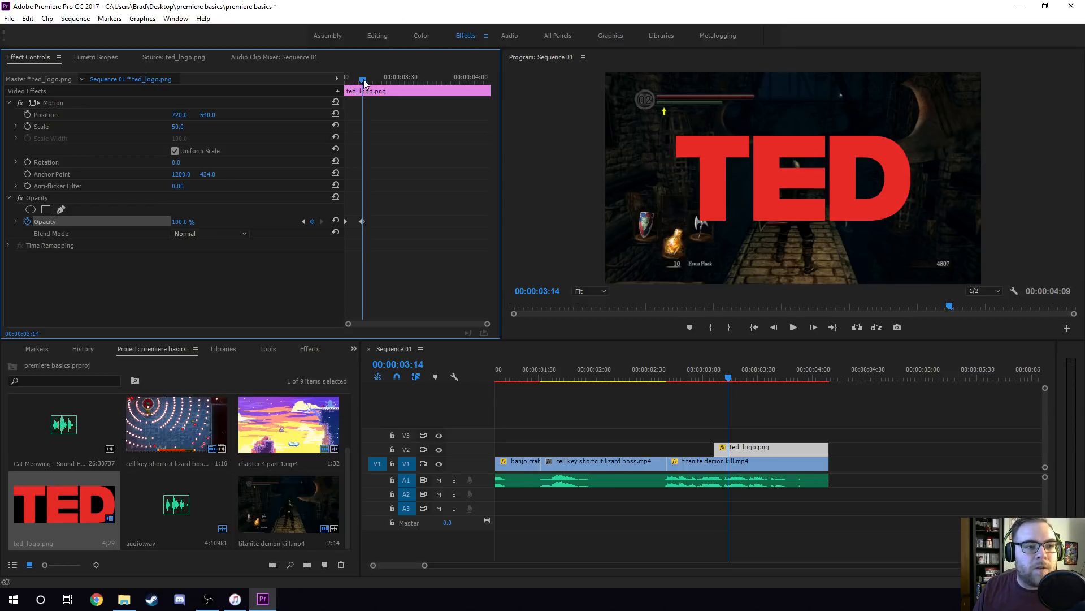
{"action": "left_click_drag", "start_coordinate": [364, 81], "coordinate": [347, 86]}
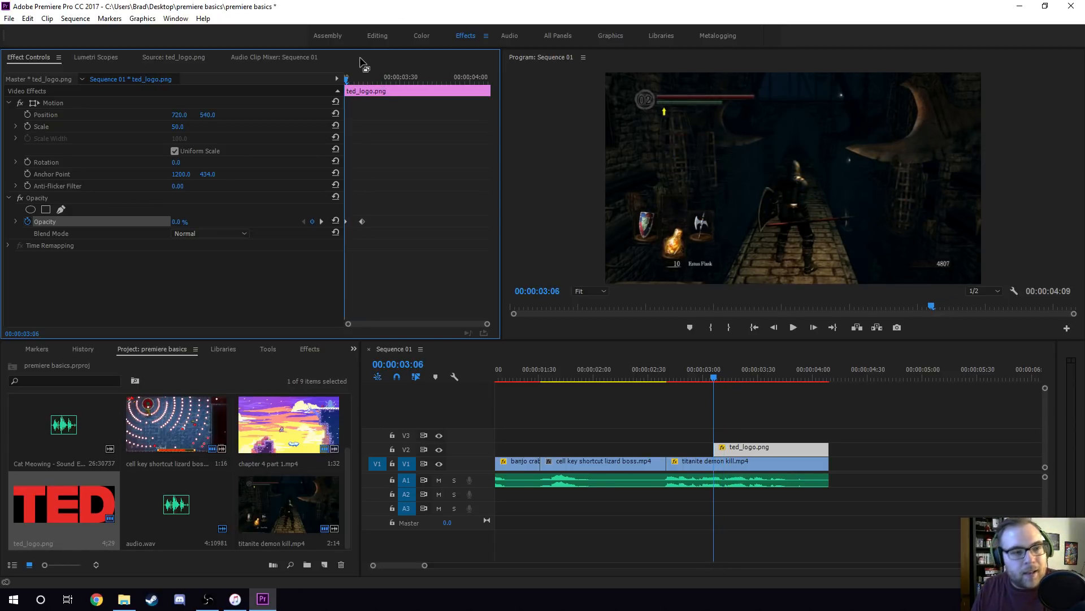
{"action": "key", "text": "ctrl+s"}
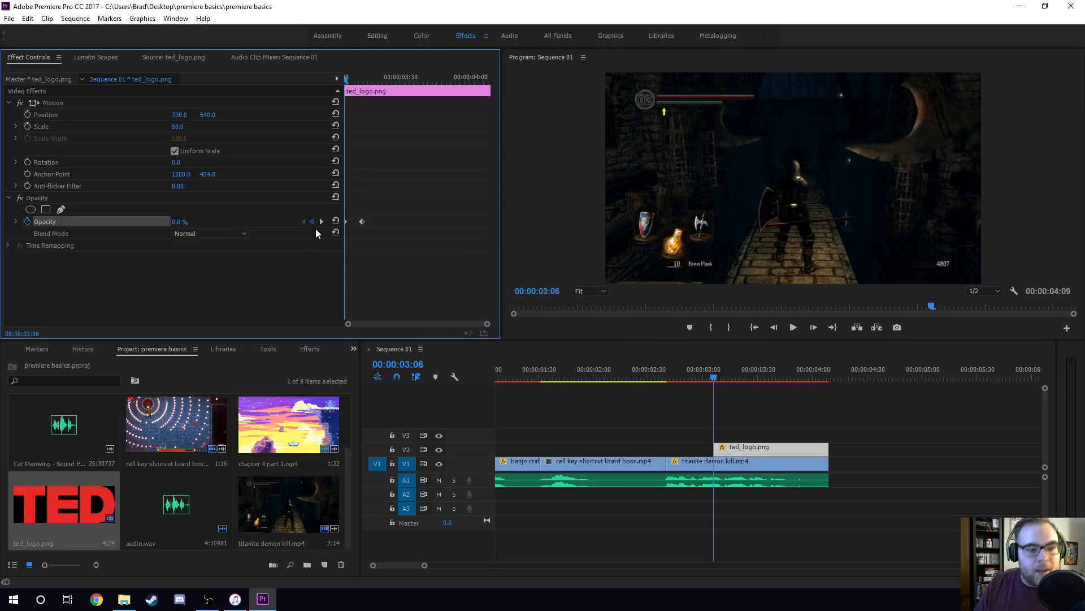
Step through the logo's fade-in frame by frame up to 00:00:03:14, and play the sequence from 00:00:03:01.
{"action": "key", "text": "Right"}
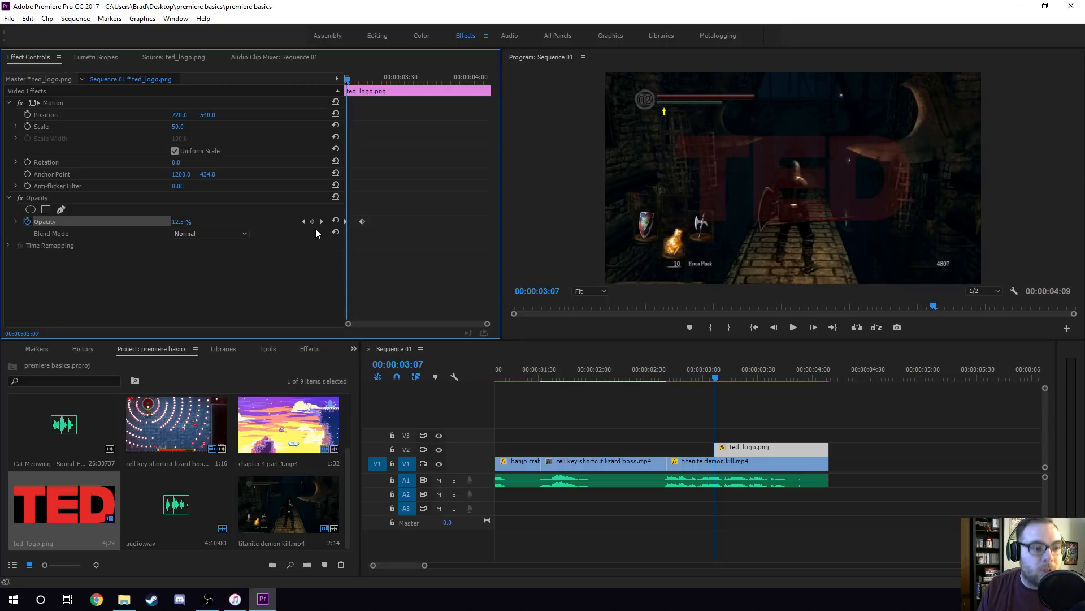
{"action": "key", "text": "Right"}
{"action": "key", "text": "Right"}
{"action": "key", "text": "Right"}
{"action": "key", "text": "Right"}
{"action": "key", "text": "Right"}
{"action": "key", "text": "Right"}
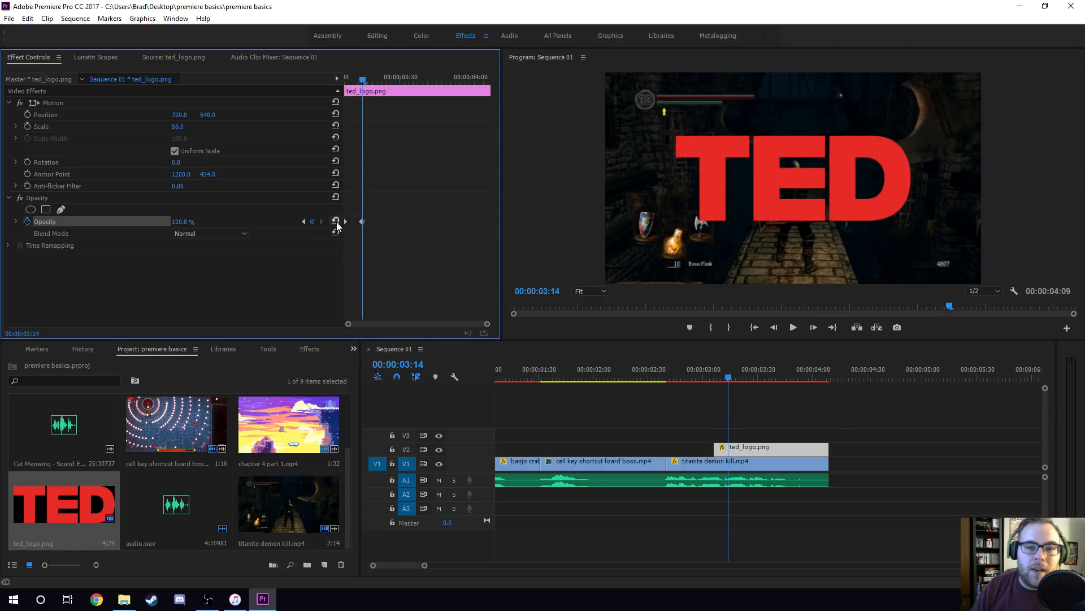
{"action": "left_click_drag", "start_coordinate": [360, 78], "coordinate": [335, 75]}
{"action": "left_click", "coordinate": [704, 371]}
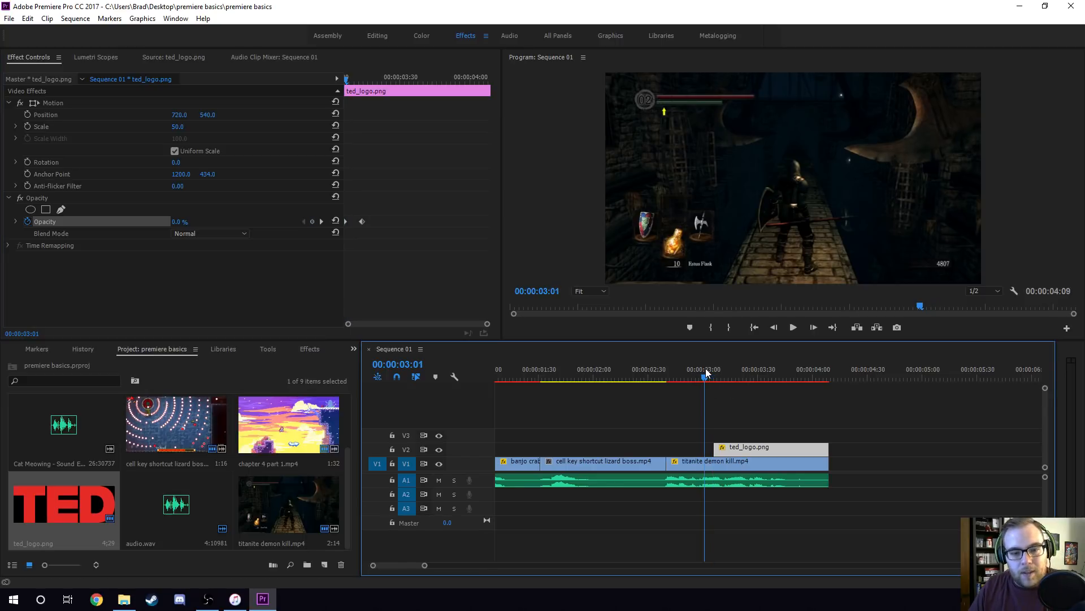
{"action": "key", "text": "space"}
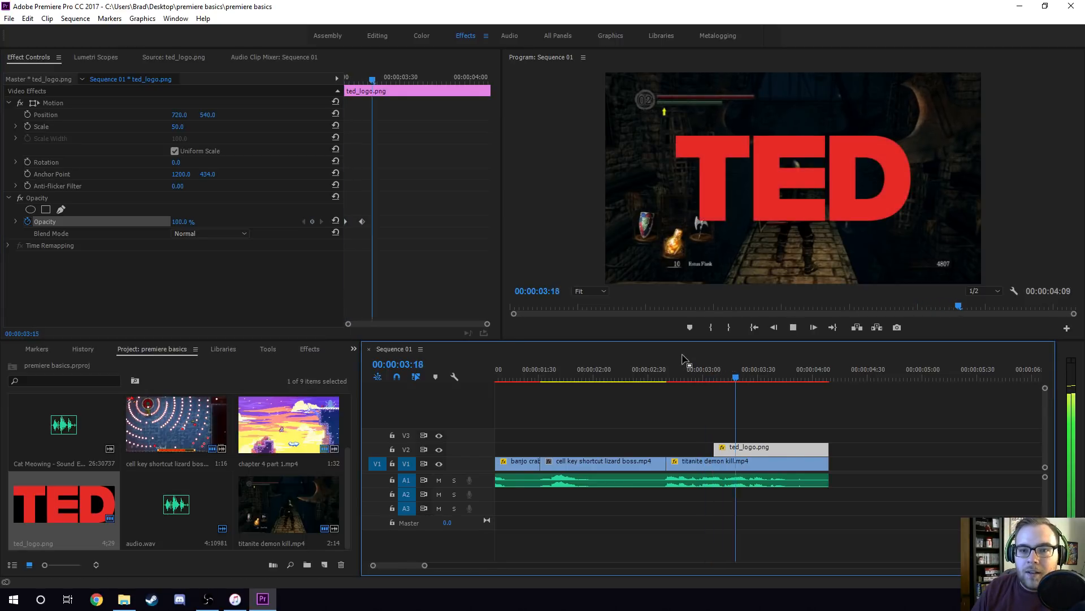
{"action": "key", "text": "space"}
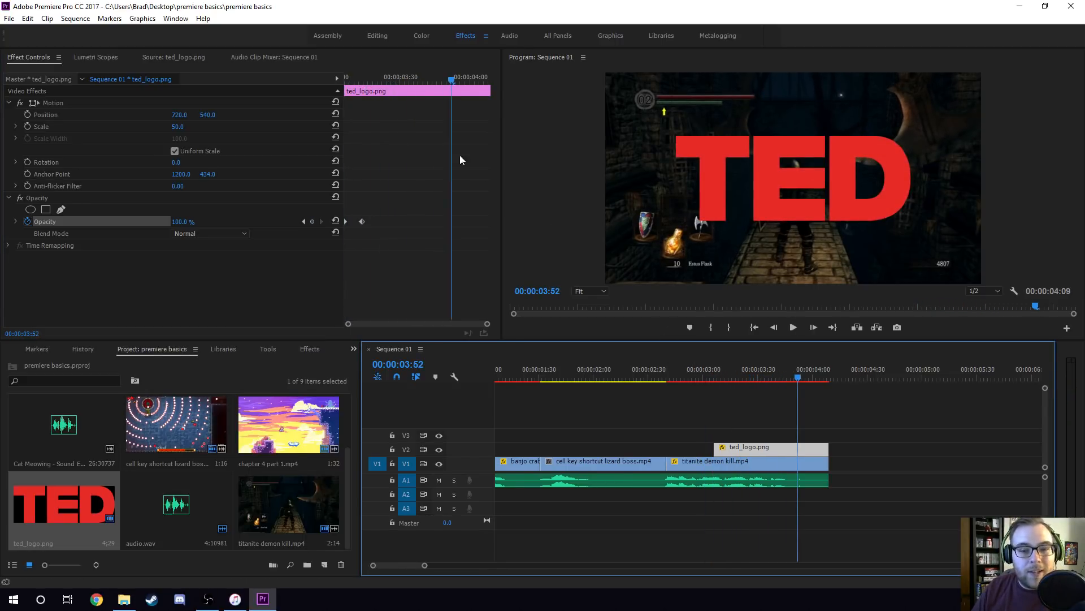
Lengthen the logo's fade-in by moving its 100% opacity keyframe to 00:00:03:22, and save the project.
{"action": "left_click_drag", "start_coordinate": [372, 76], "coordinate": [381, 77]}
{"action": "left_click_drag", "start_coordinate": [362, 221], "coordinate": [381, 221]}
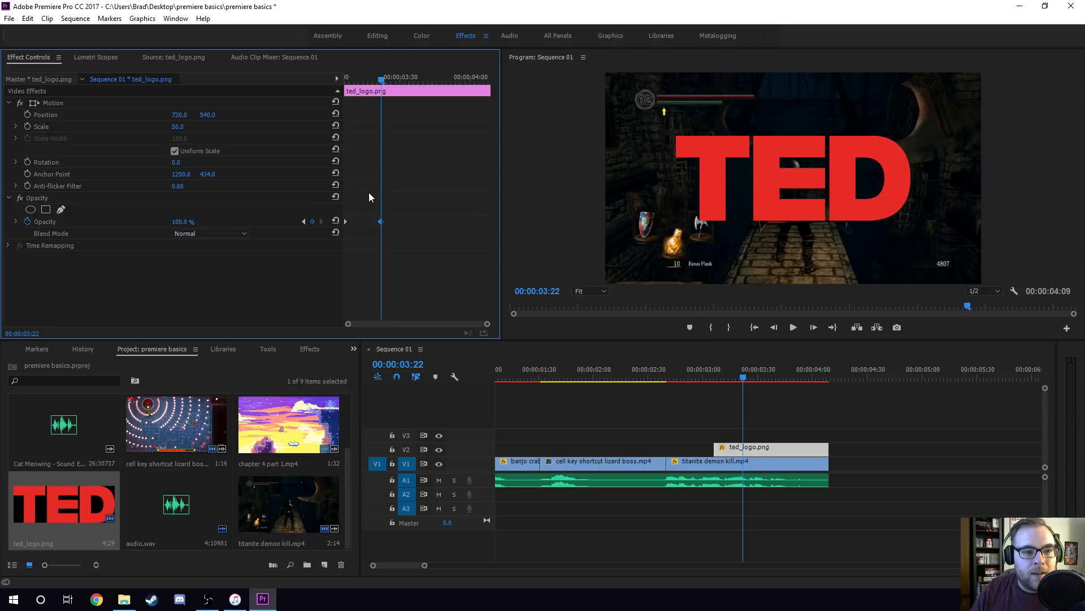
{"action": "key", "text": "Up"}
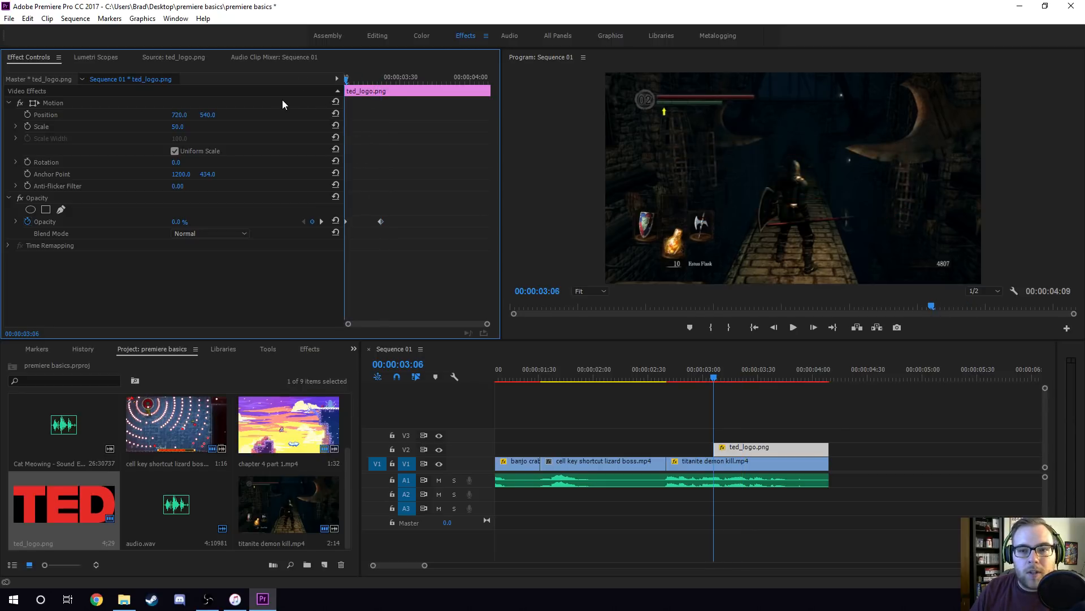
{"action": "key", "text": "space"}
{"action": "key", "text": "space"}
{"action": "left_click", "coordinate": [700, 367]}
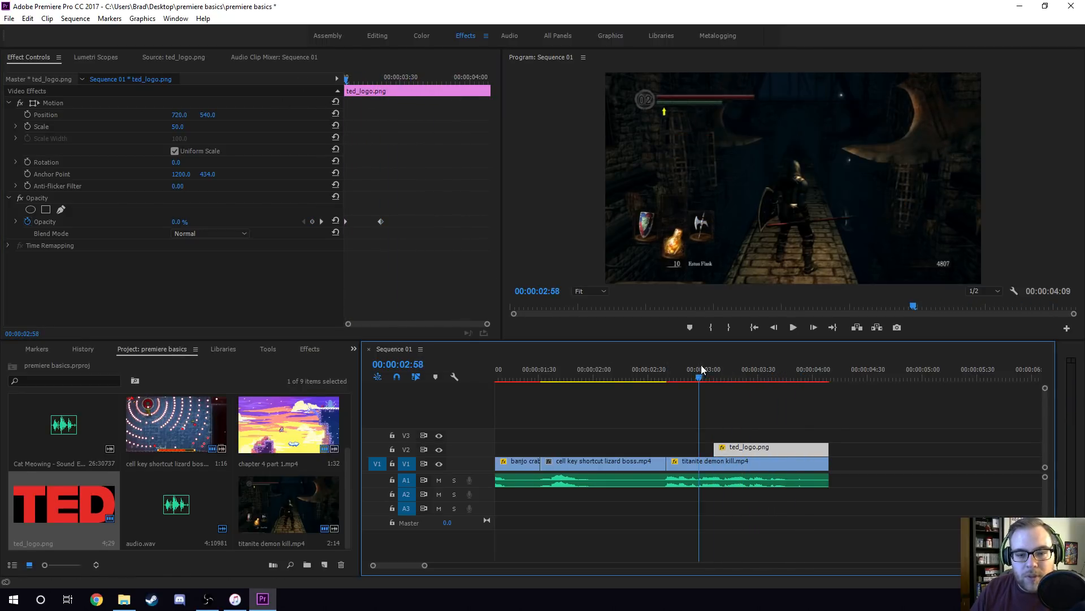
{"action": "key", "text": "ctrl+s"}
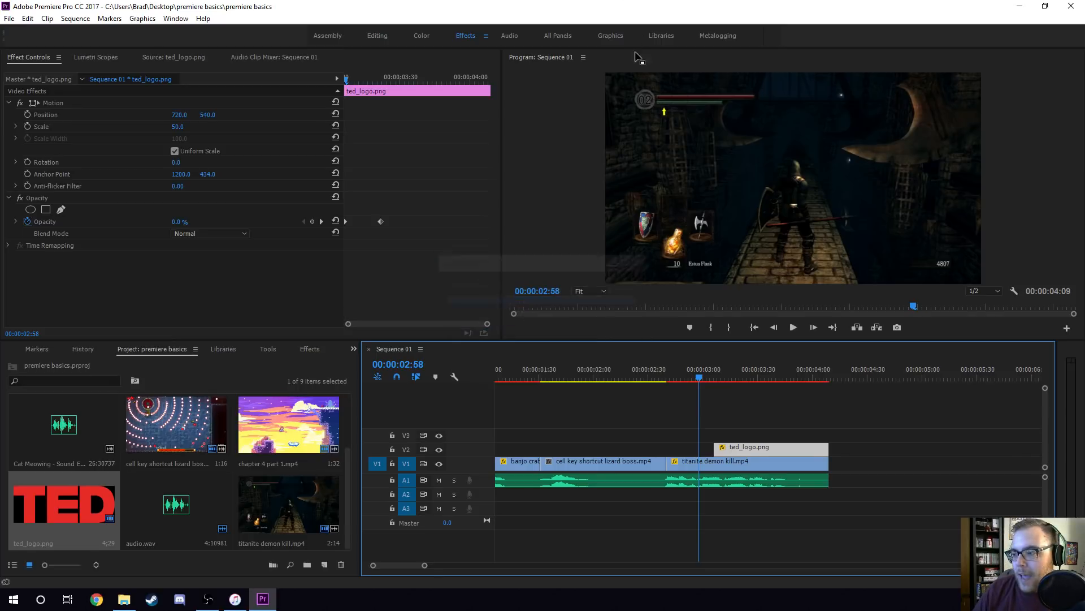
Play the logo's fade-in from 00:00:02:58 and go back and forth between its two opacity keyframes.
{"action": "key", "text": "space"}
{"action": "key", "text": "space"}
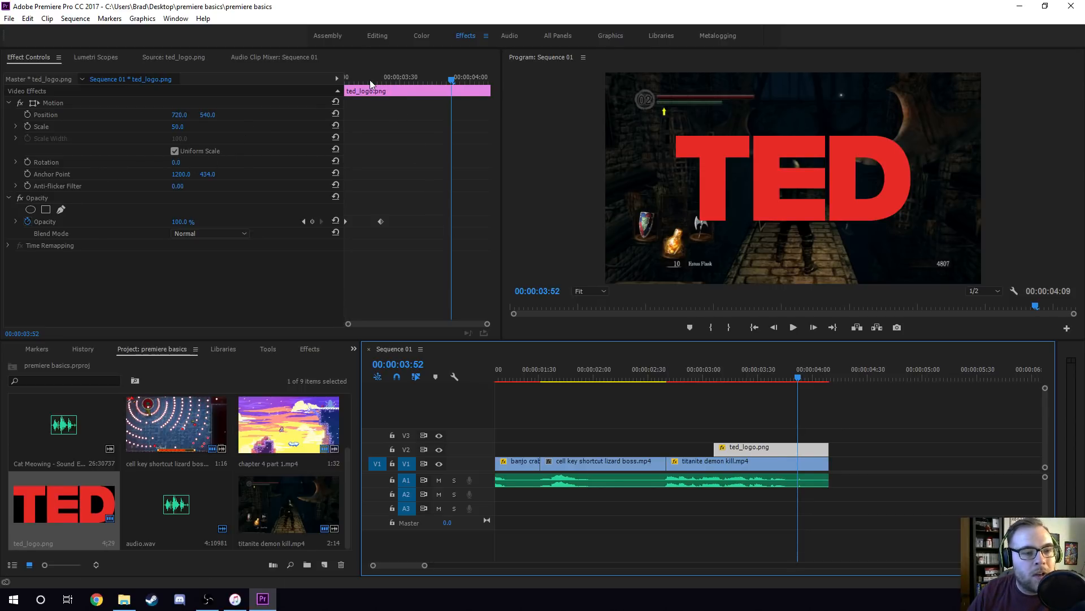
{"action": "left_click", "coordinate": [389, 81]}
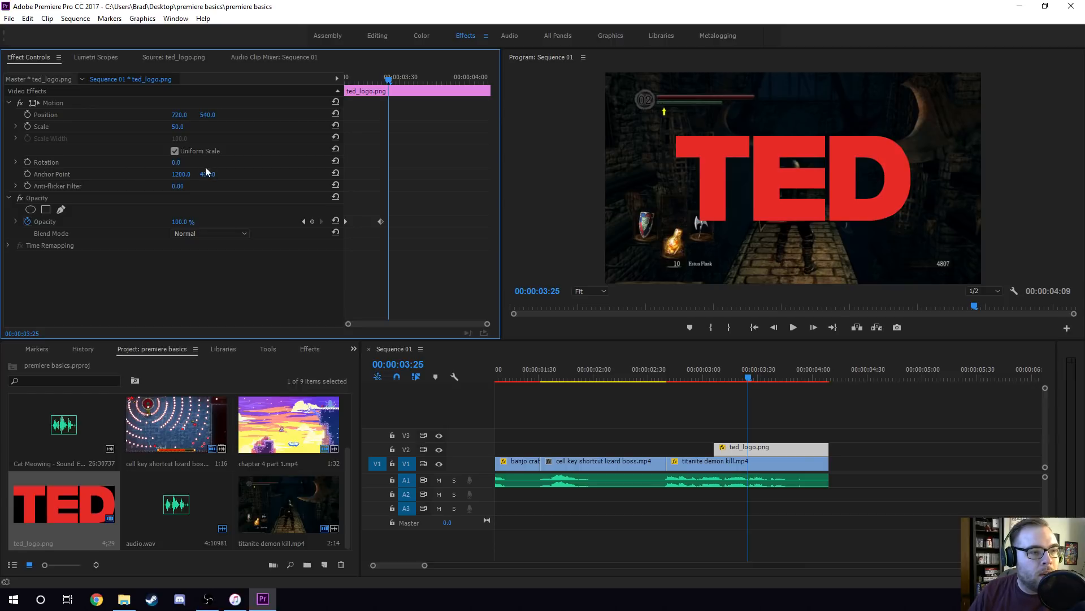
{"action": "left_click", "coordinate": [304, 221]}
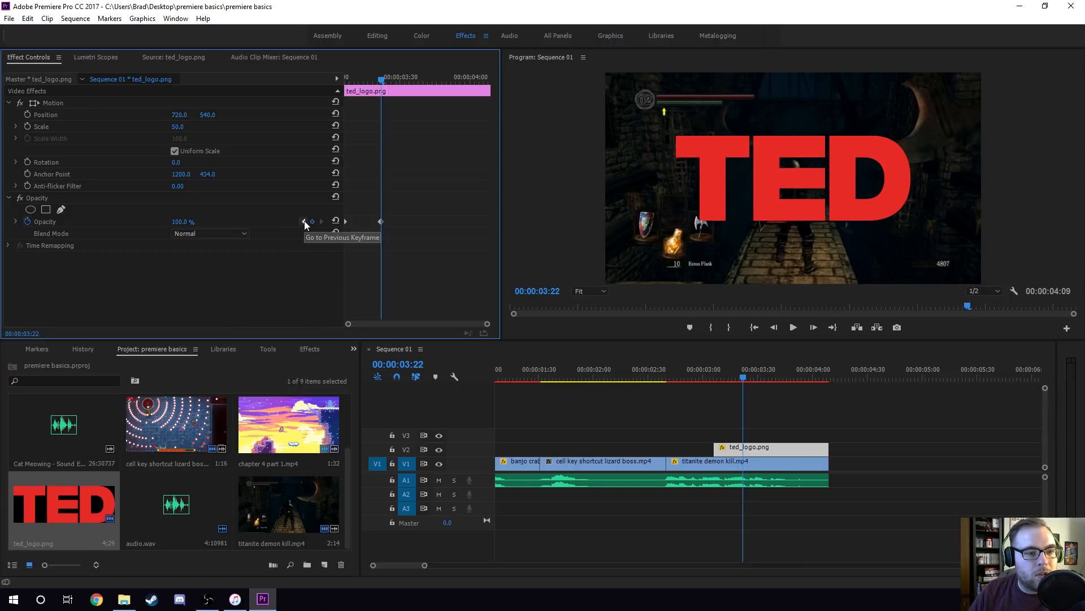
{"action": "left_click", "coordinate": [305, 221]}
{"action": "left_click", "coordinate": [320, 221]}
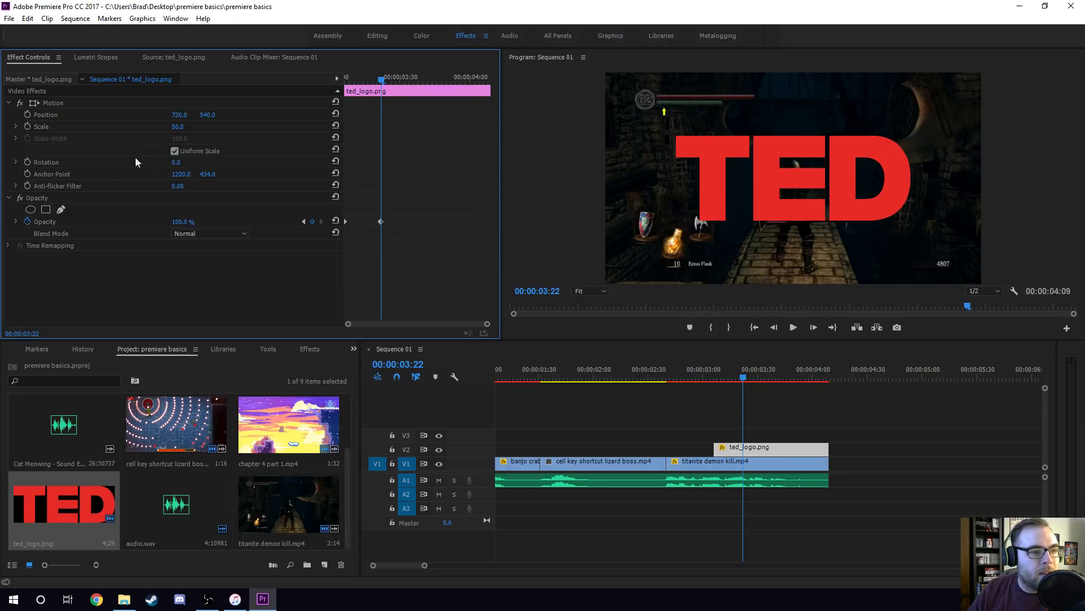
Animate the rotation of ted_logo.png with a 0° keyframe at 00:00:03:22 and a -3° keyframe at 00:00:03:06.
{"action": "left_click", "coordinate": [27, 162]}
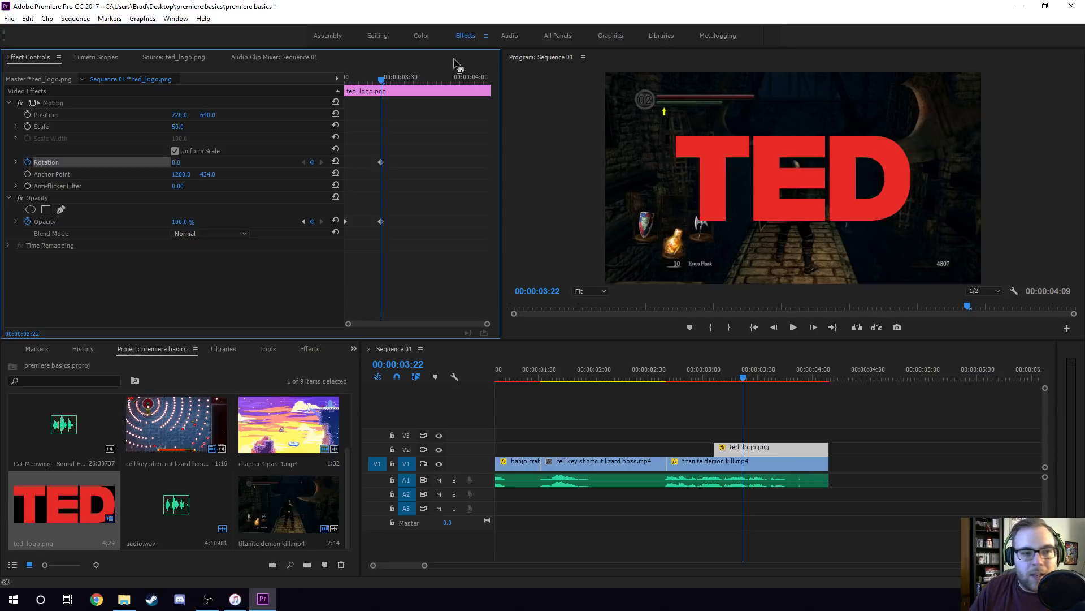
{"action": "left_click_drag", "start_coordinate": [362, 79], "coordinate": [321, 93]}
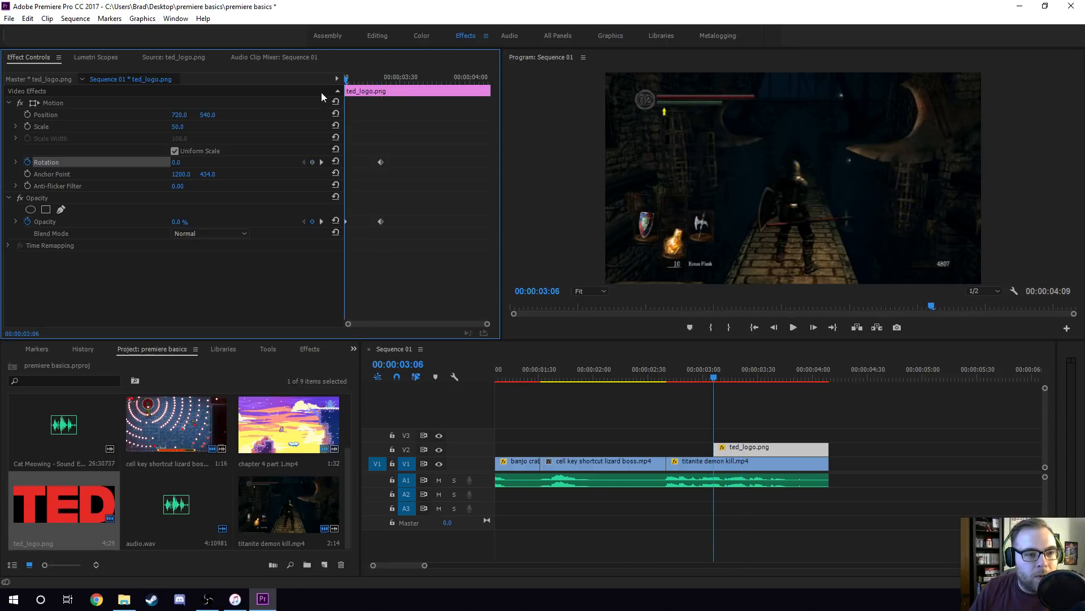
{"action": "left_click", "coordinate": [178, 163]}
{"action": "type", "text": "-"}
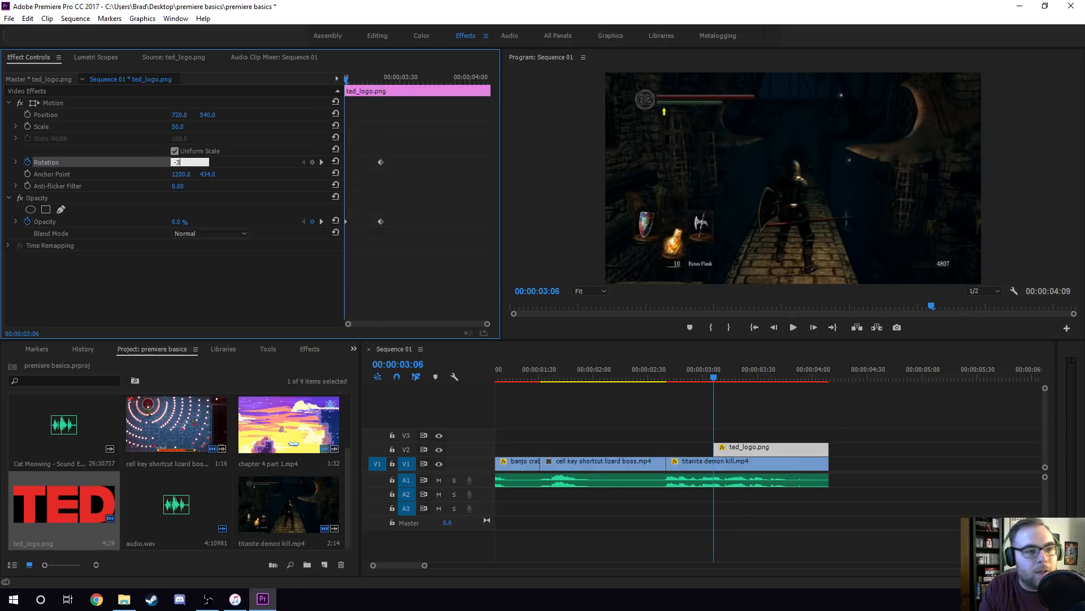
{"action": "type", "text": "3"}
{"action": "key", "text": "Return"}
Play the logo's combined rotation and fade-in repeatedly from the start of the clip.
{"action": "key", "text": "space"}
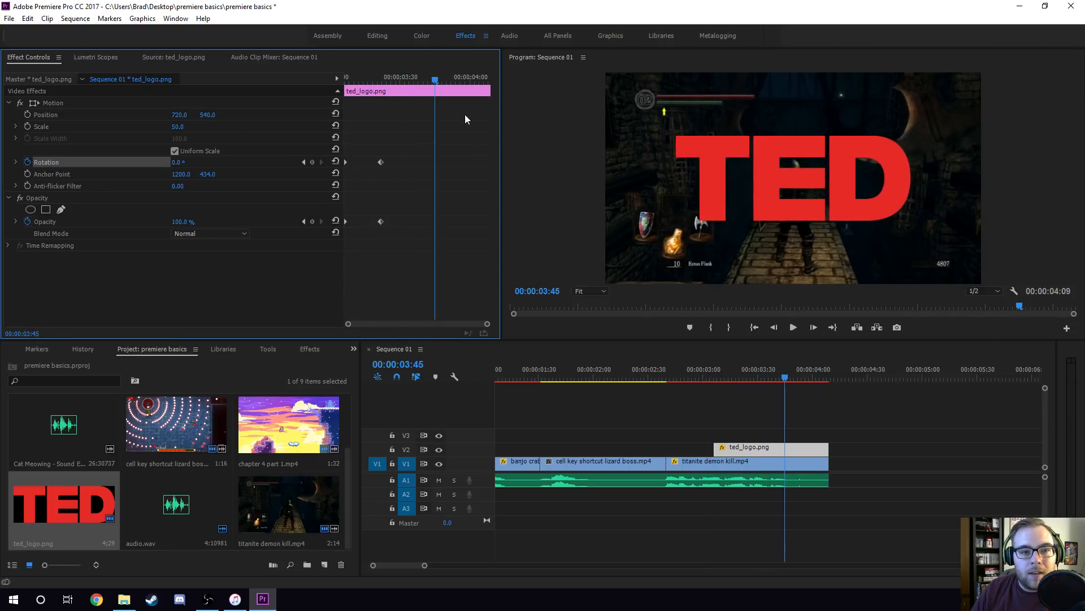
{"action": "left_click_drag", "start_coordinate": [434, 80], "coordinate": [314, 104]}
{"action": "key", "text": "space"}
{"action": "key", "text": "space"}
{"action": "key", "text": "space"}
{"action": "key", "text": "space"}
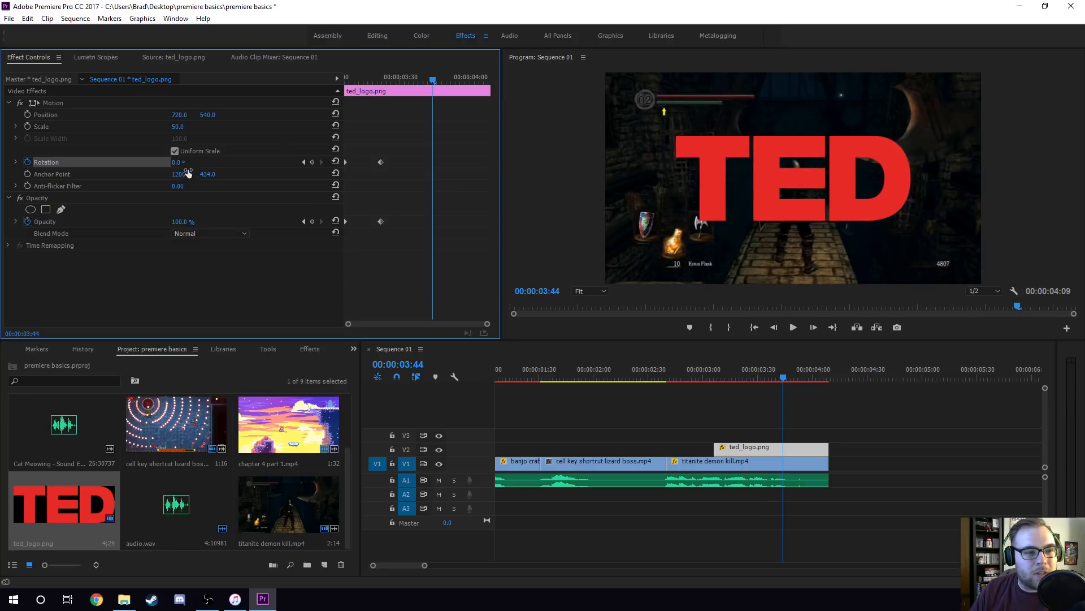
Set the logo's rotation keyframe at 00:00:03:06 to 0 and play the result.
{"action": "key", "text": "Up"}
{"action": "left_click", "coordinate": [190, 162]}
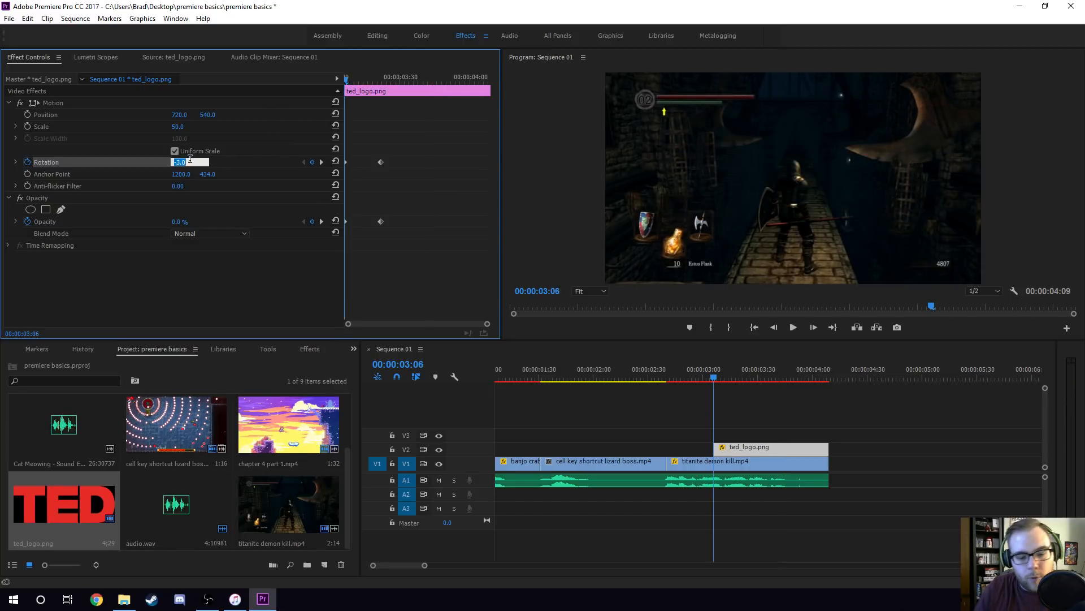
{"action": "type", "text": "0"}
{"action": "key", "text": "Return"}
{"action": "key", "text": "space"}
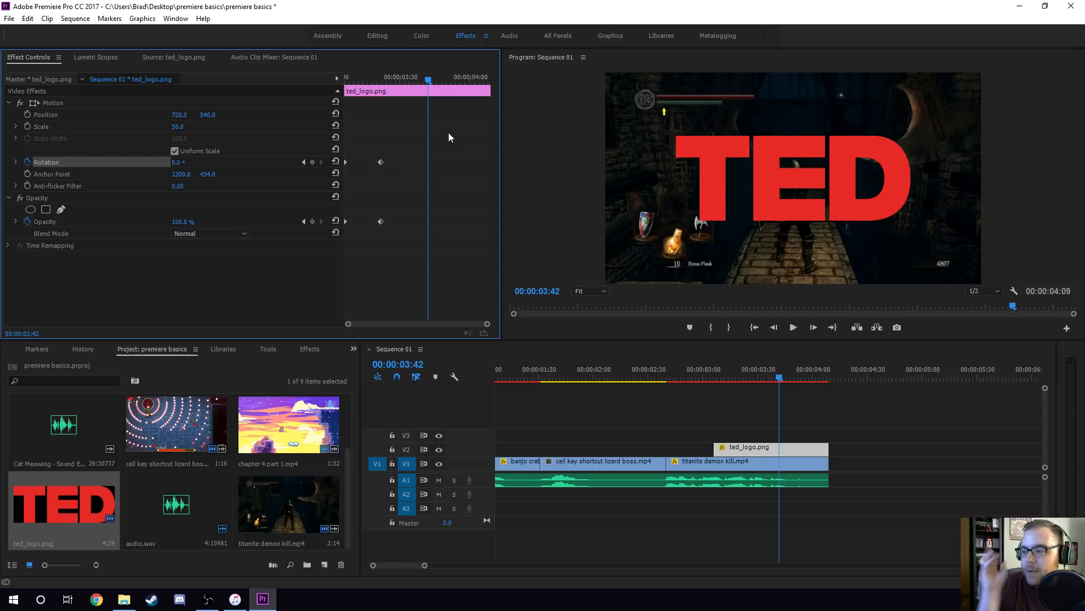
Turn on Position keyframing for ted_logo.png at the 00:00:03:22 rotation keyframe and save the project.
{"action": "mouse_move", "coordinate": [390, 85]}
{"action": "left_mouse_down"}
{"action": "mouse_move", "coordinate": [320, 114]}
{"action": "mouse_move", "coordinate": [335, 74]}
{"action": "mouse_move", "coordinate": [384, 84]}
{"action": "left_mouse_up"}
{"action": "left_click", "coordinate": [304, 162]}
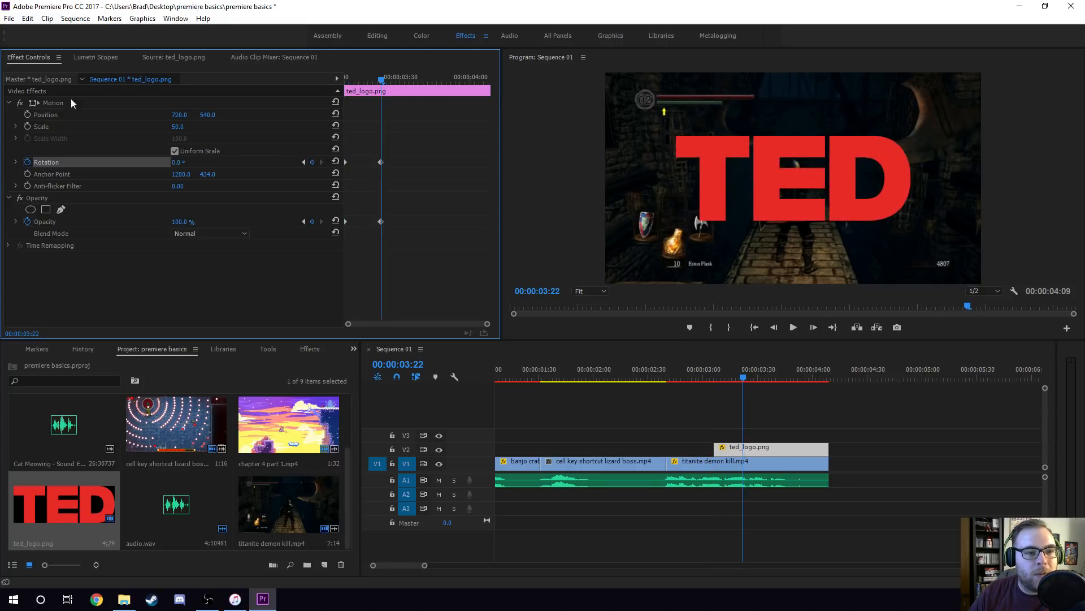
{"action": "left_click", "coordinate": [27, 115]}
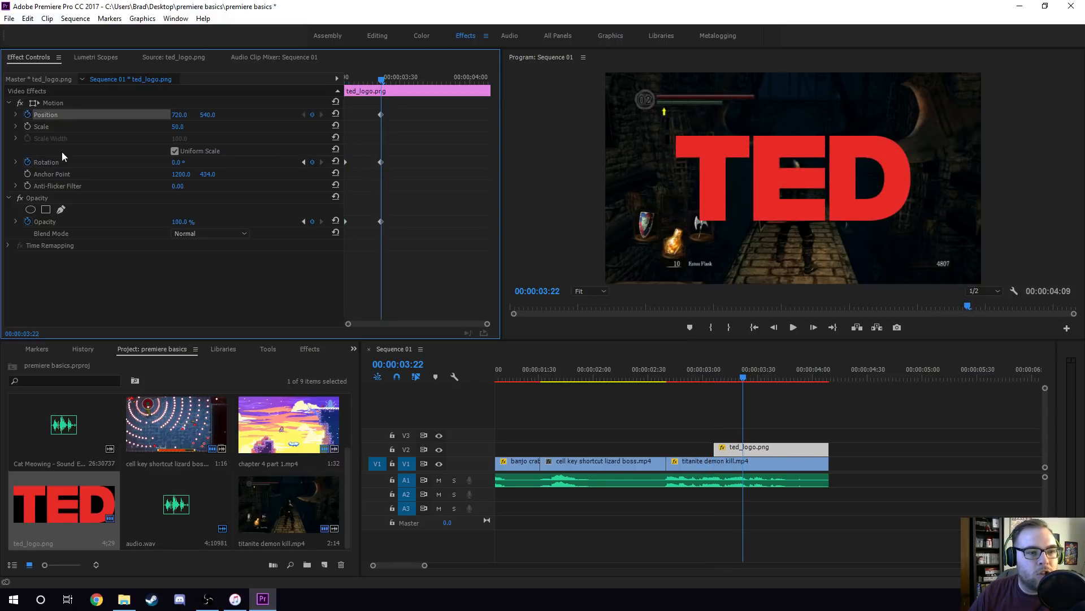
{"action": "key", "text": "ctrl+s"}
Try shifting the logo's position at 00:00:03:22, and restore it to 720, 540.
{"action": "left_click_drag", "start_coordinate": [179, 114], "coordinate": [242, 114]}
{"action": "left_click", "coordinate": [182, 114]}
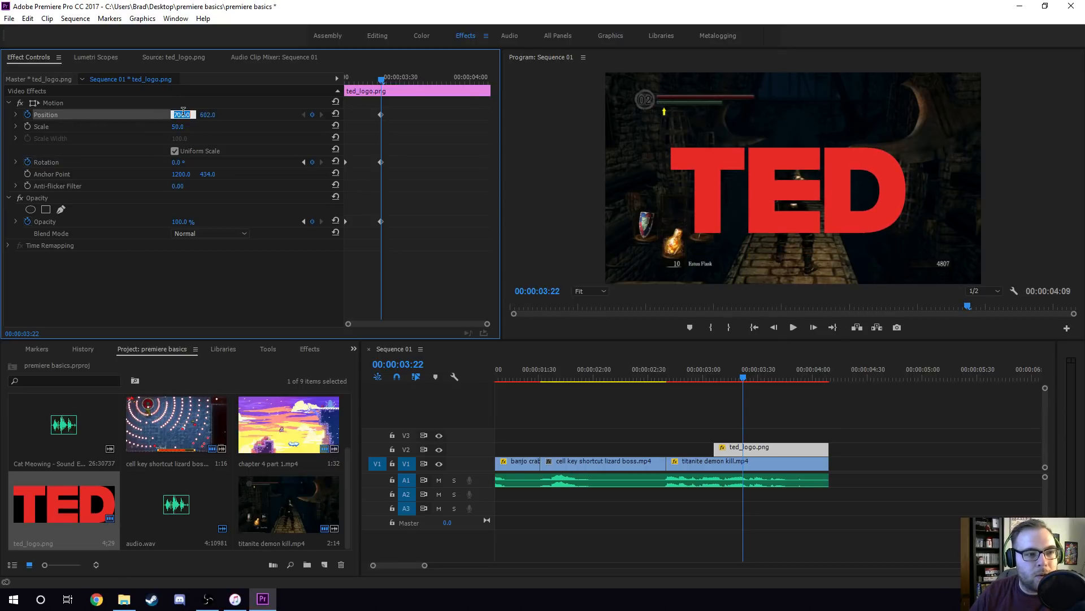
{"action": "type", "text": "720"}
{"action": "key", "text": "Tab"}
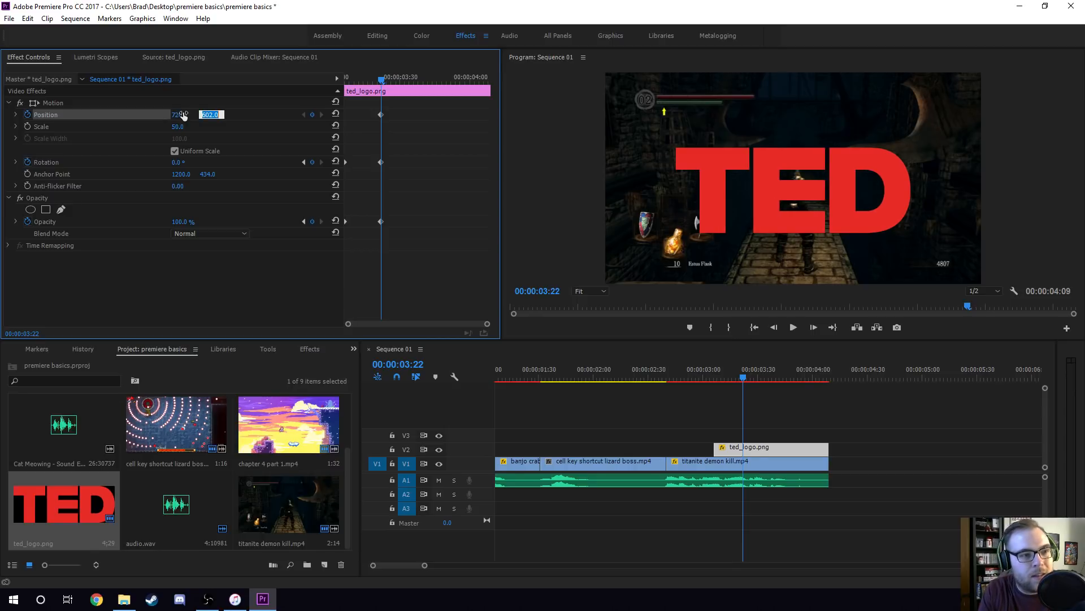
{"action": "type", "text": "540"}
{"action": "key", "text": "Return"}
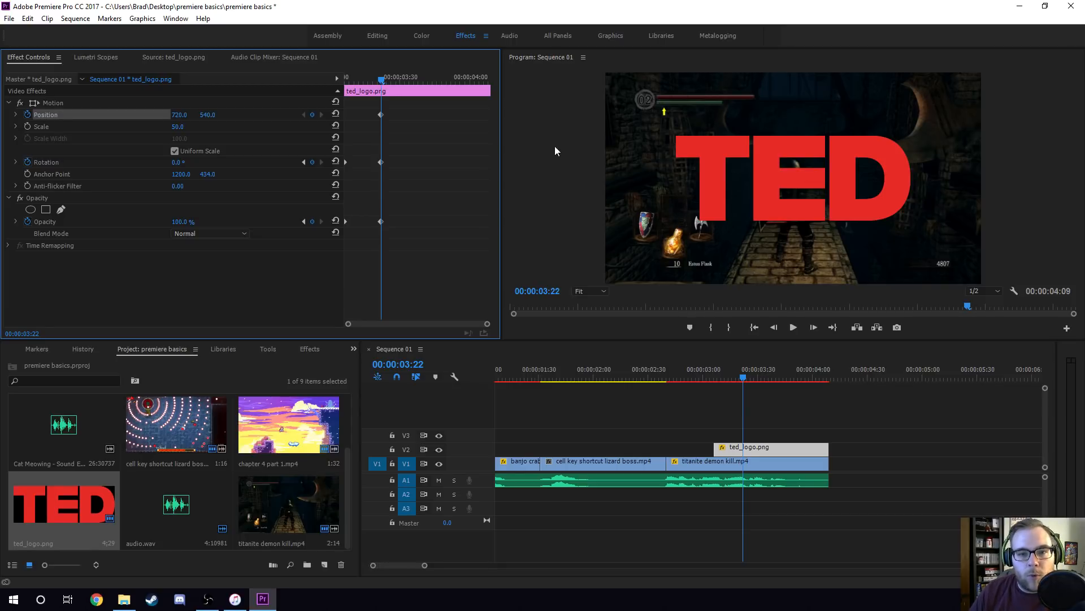
Set the logo's position to 610, 708 and move its Position keyframe to the start of the clip.
{"action": "left_click_drag", "start_coordinate": [179, 115], "coordinate": [227, 114]}
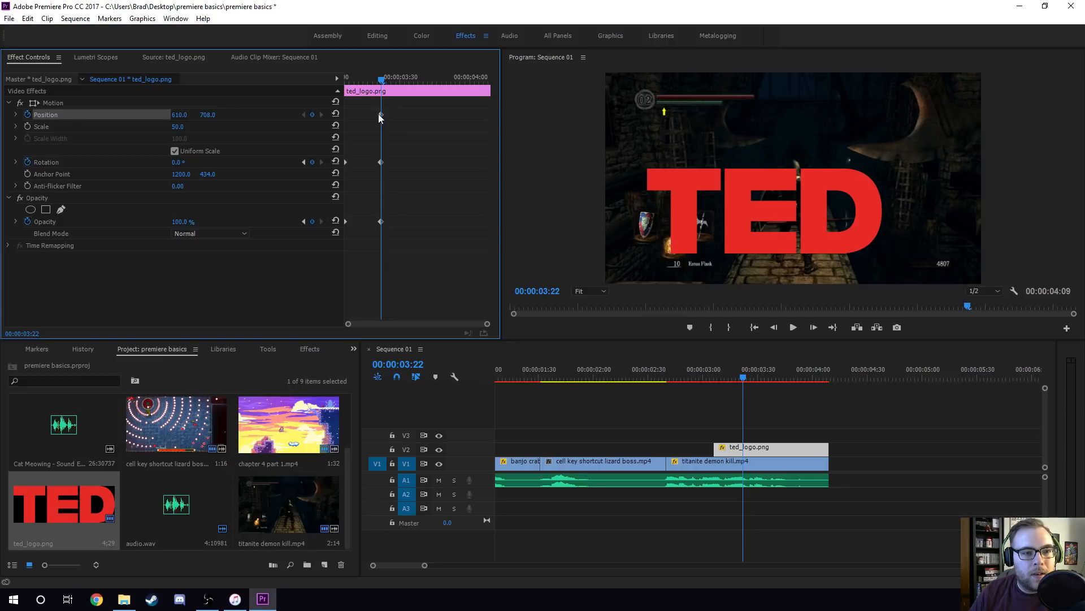
{"action": "left_click_drag", "start_coordinate": [379, 115], "coordinate": [345, 114]}
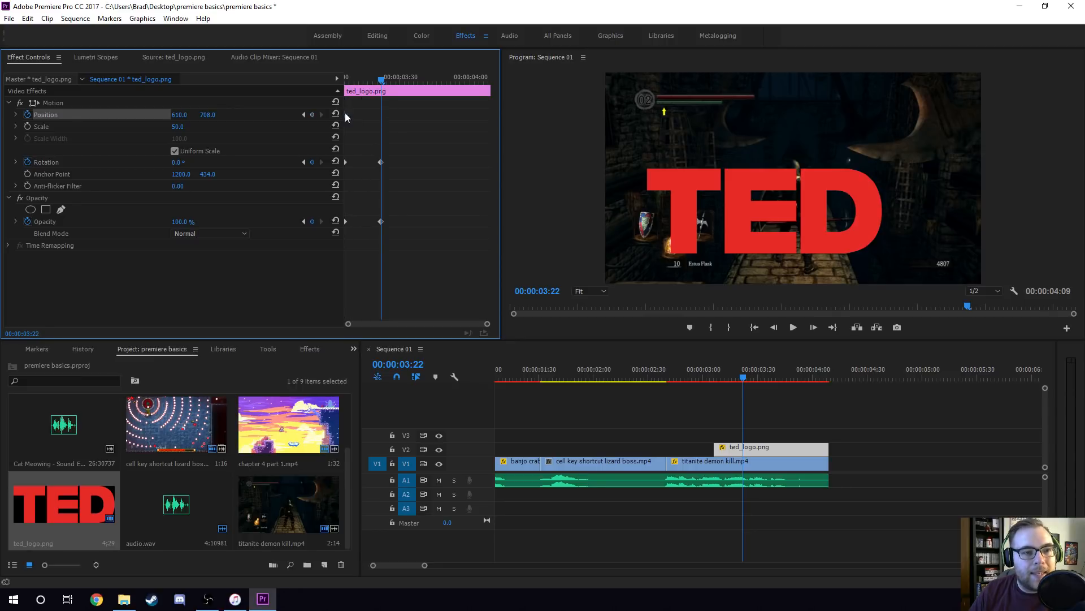
Add a Position keyframe to the logo at 00:00:03:22 and set its position to 720, 540.
{"action": "left_click", "coordinate": [312, 115]}
{"action": "left_click", "coordinate": [182, 114]}
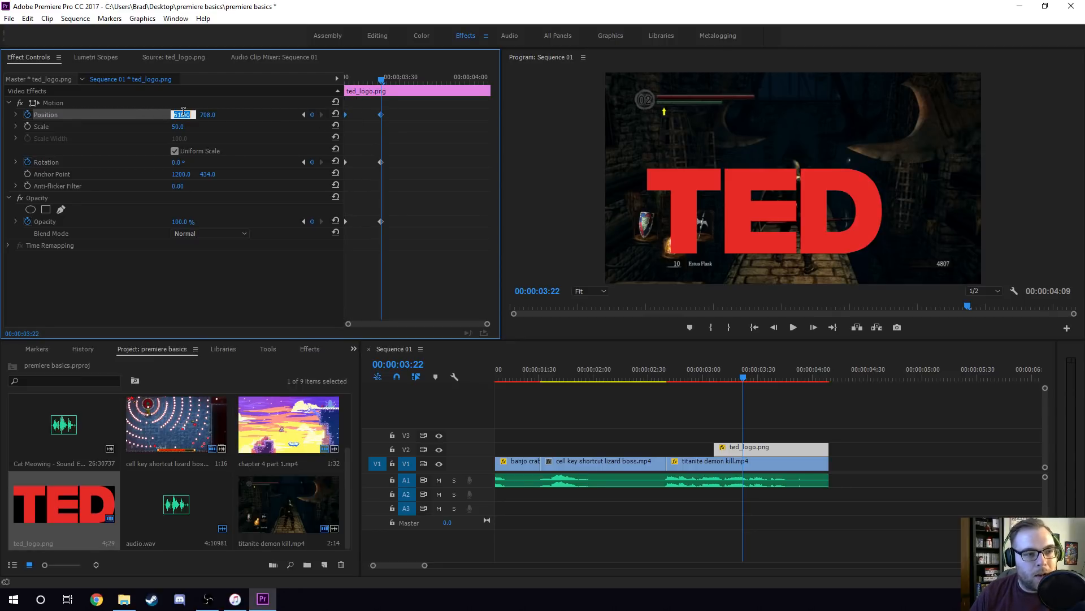
{"action": "type", "text": "720"}
{"action": "key", "text": "Tab"}
{"action": "type", "text": "540"}
{"action": "key", "text": "Return"}
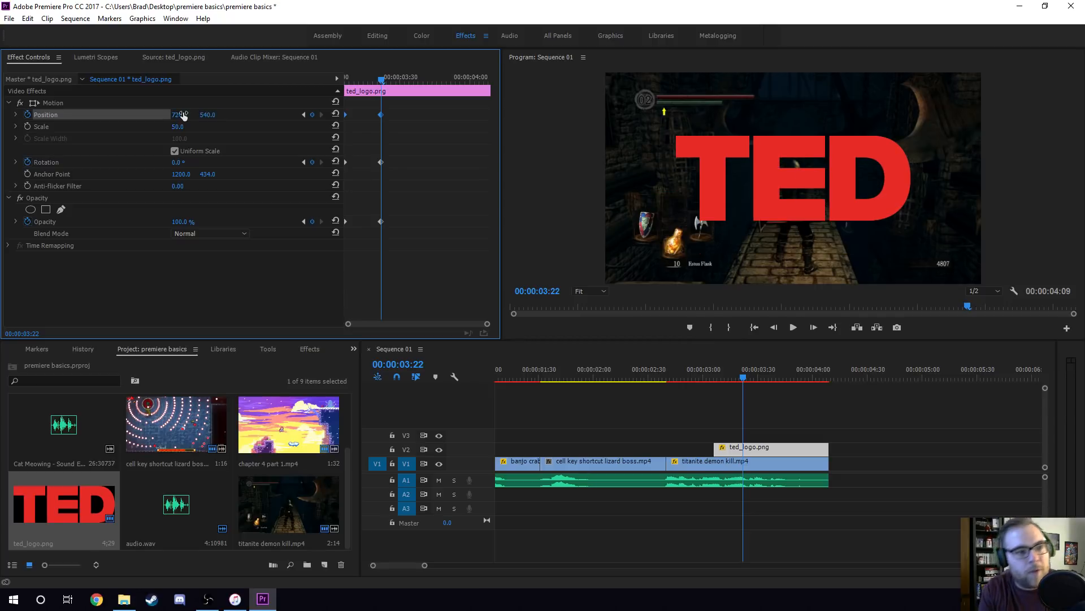
Play the logo animation twice from the start of the clip at 00:00:03:06 to review the movement.
{"action": "left_click_drag", "start_coordinate": [356, 79], "coordinate": [287, 109]}
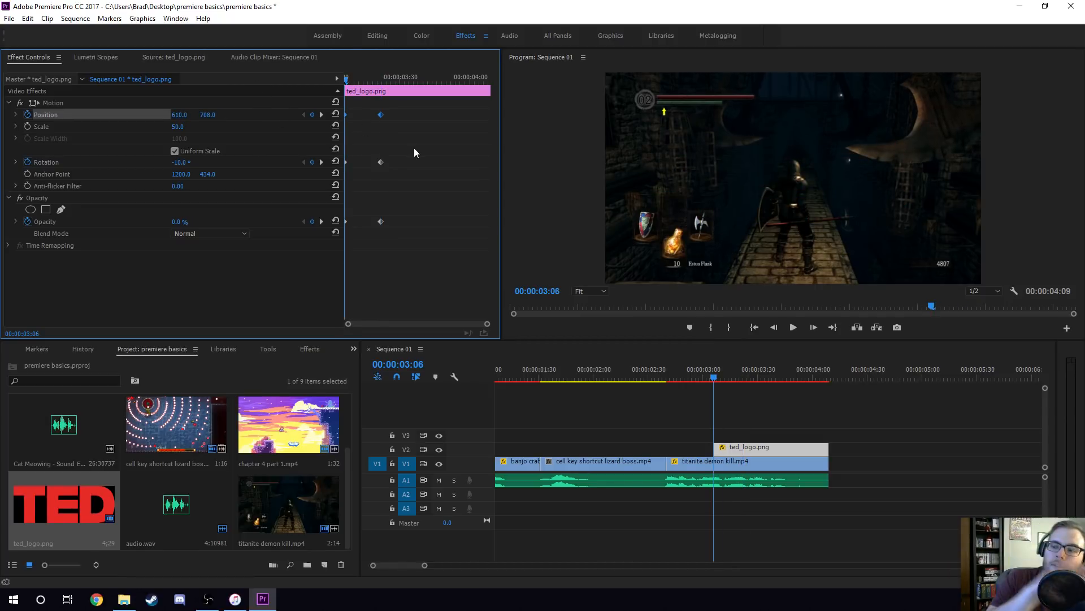
{"action": "key", "text": "space"}
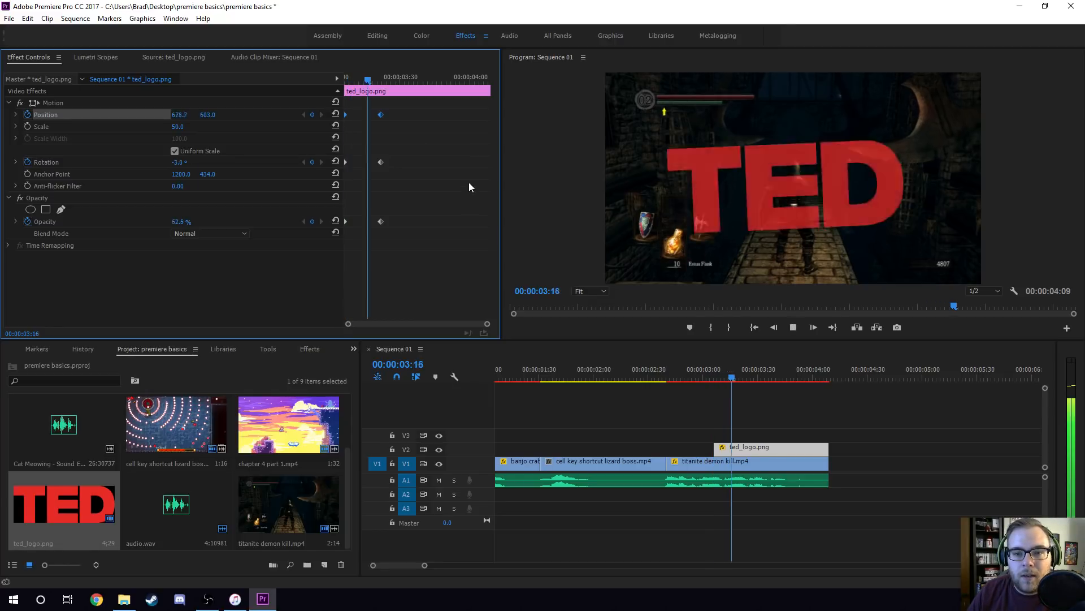
{"action": "key", "text": "space"}
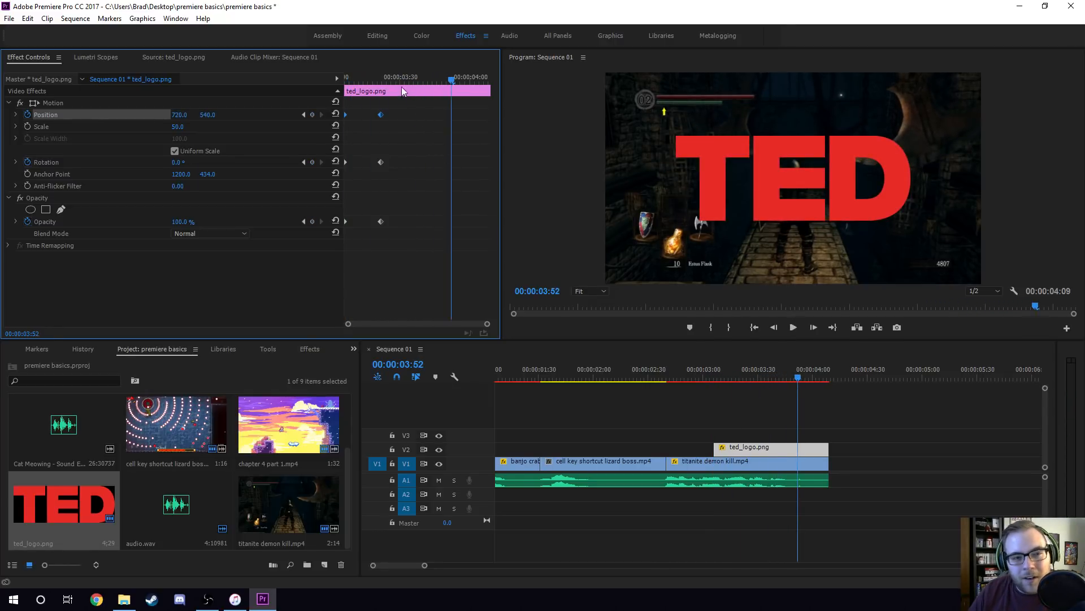
{"action": "left_click_drag", "start_coordinate": [368, 74], "coordinate": [322, 95]}
{"action": "key", "text": "space"}
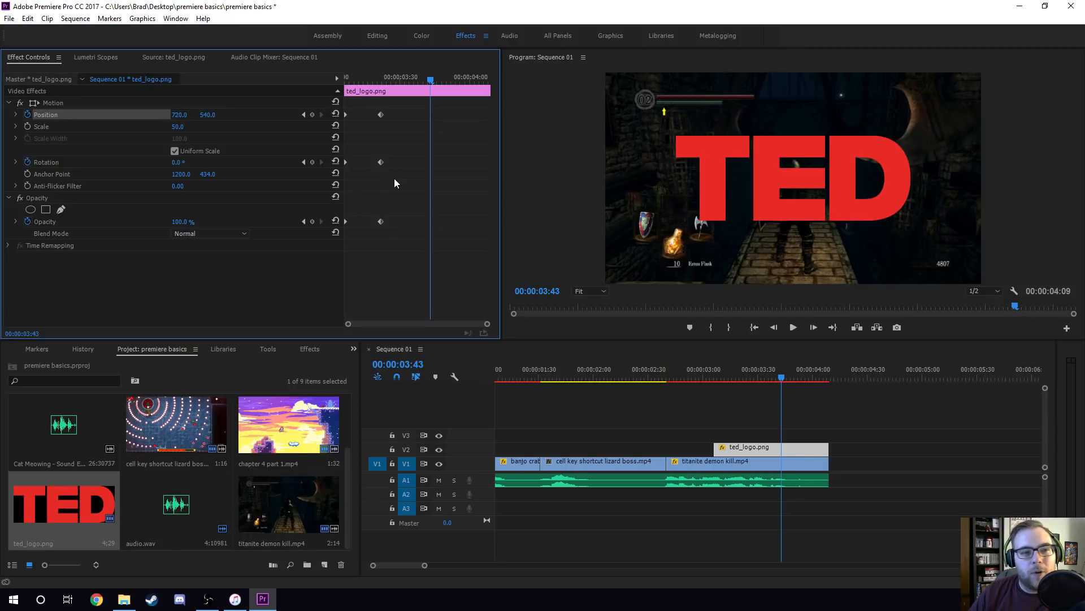
Set the logo's rotation keyframe at 00:00:03:06 to -31° and play the result.
{"action": "left_click_drag", "start_coordinate": [394, 176], "coordinate": [345, 99]}
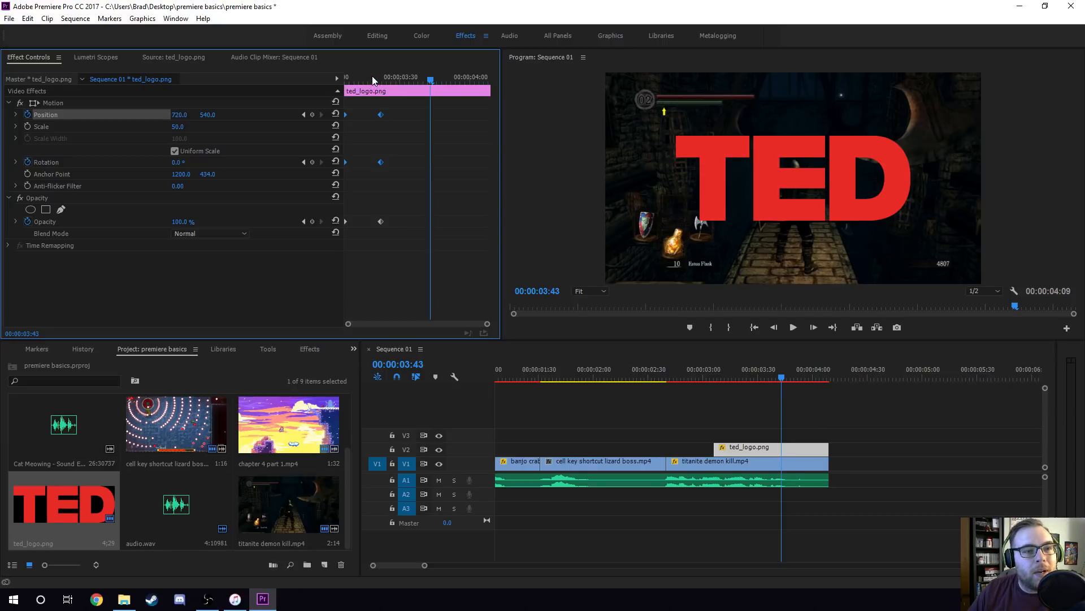
{"action": "left_click_drag", "start_coordinate": [372, 76], "coordinate": [346, 83]}
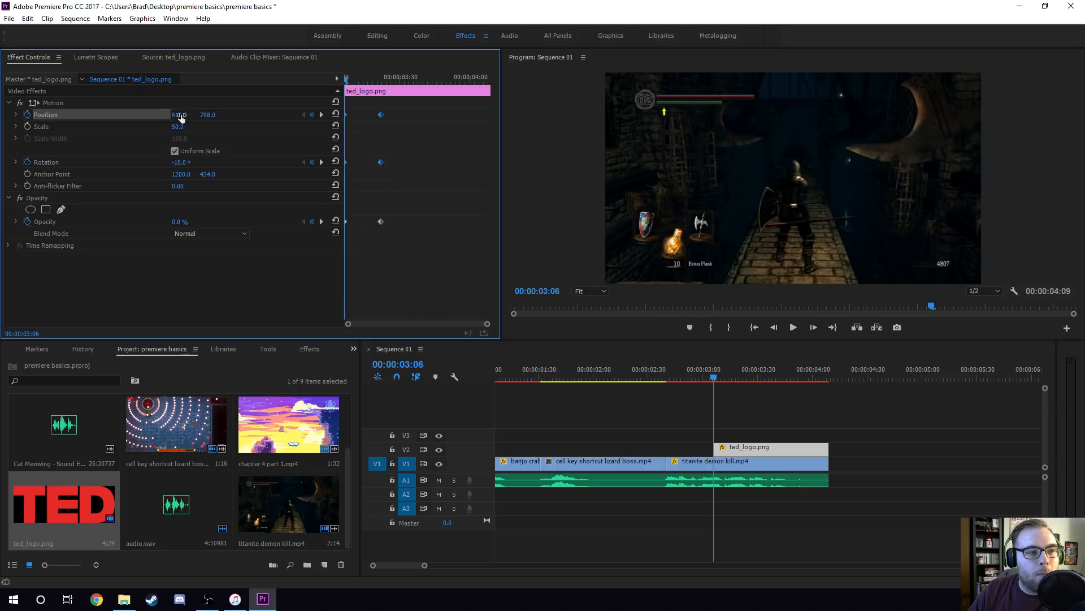
{"action": "left_click_drag", "start_coordinate": [180, 162], "coordinate": [192, 163]}
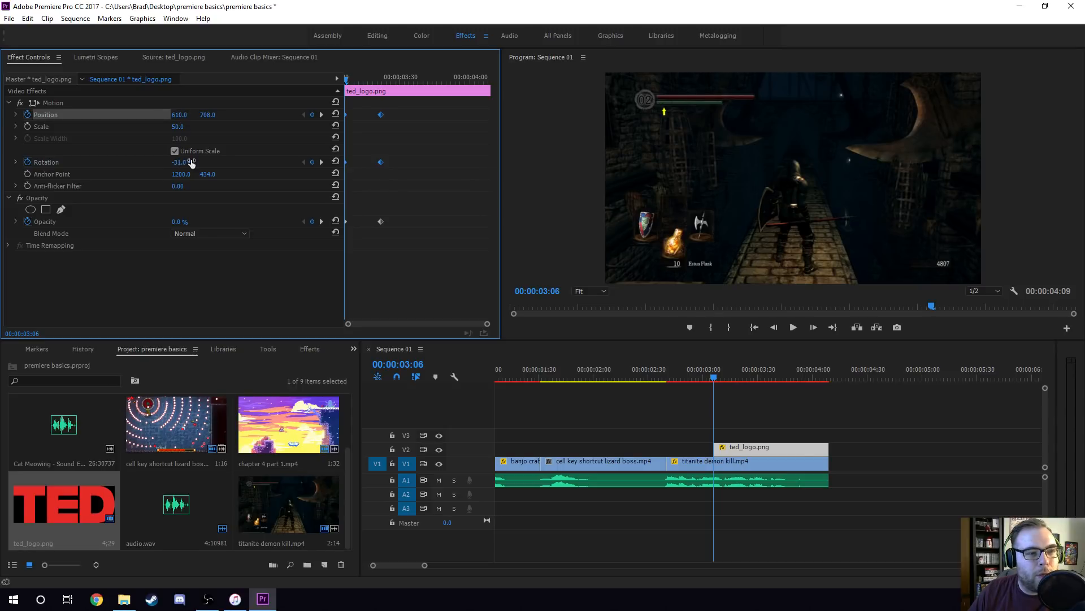
{"action": "key", "text": "space"}
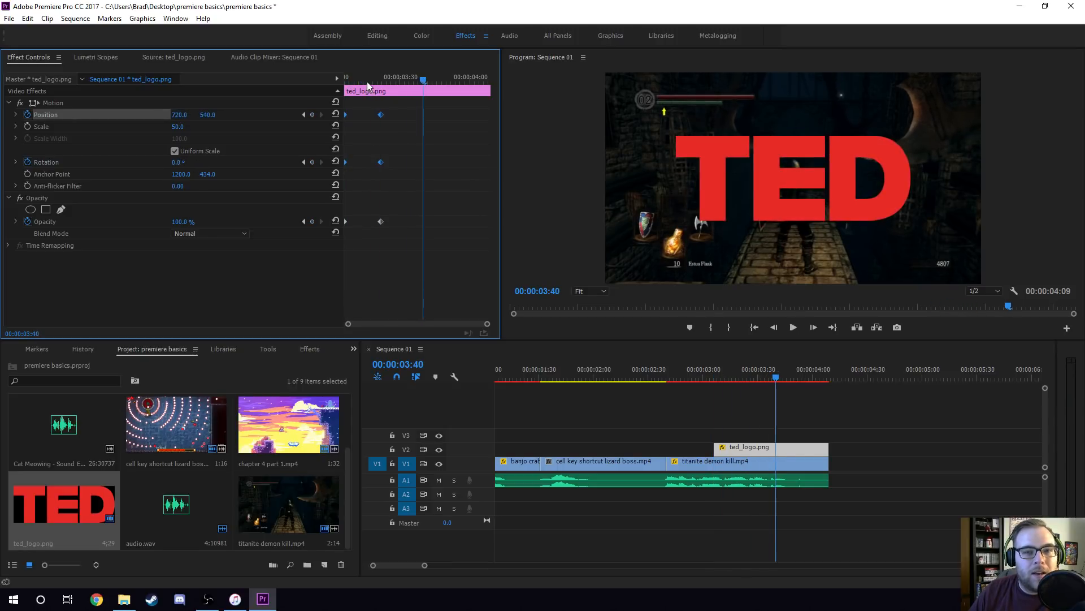
{"action": "left_click", "coordinate": [407, 140]}
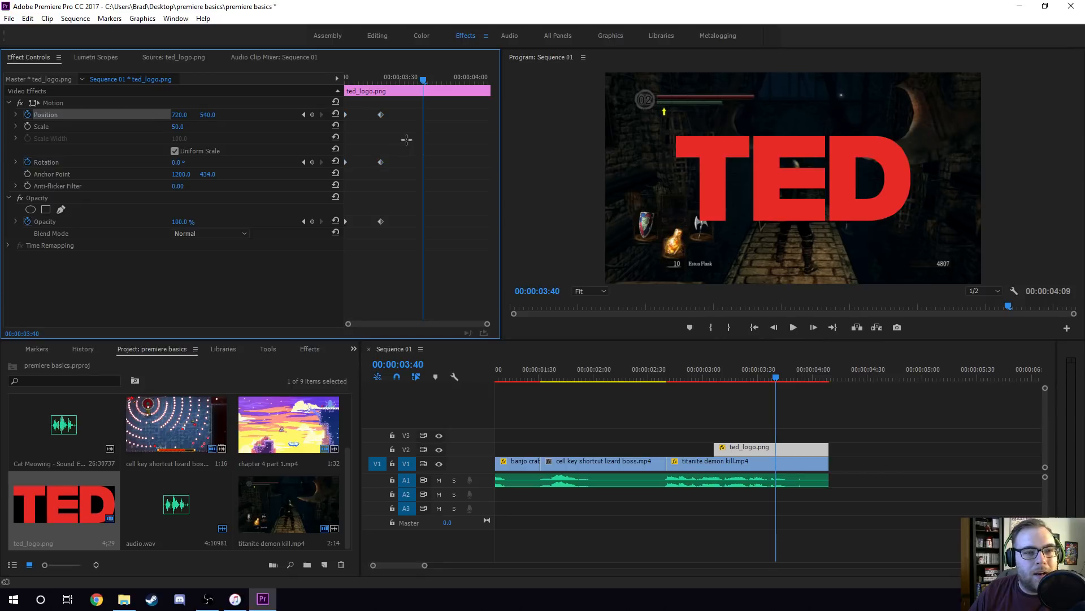
Apply Ease Out temporal interpolation to the logo's Position, Rotation and Opacity keyframes at the start of the clip.
{"action": "left_click_drag", "start_coordinate": [359, 168], "coordinate": [333, 102]}
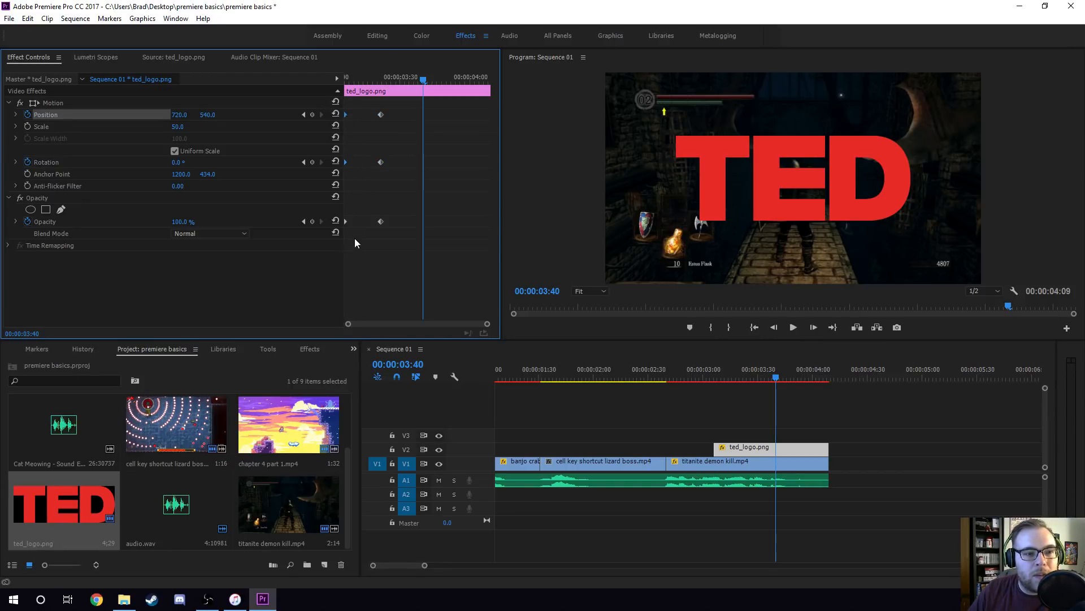
{"action": "right_click", "coordinate": [346, 114]}
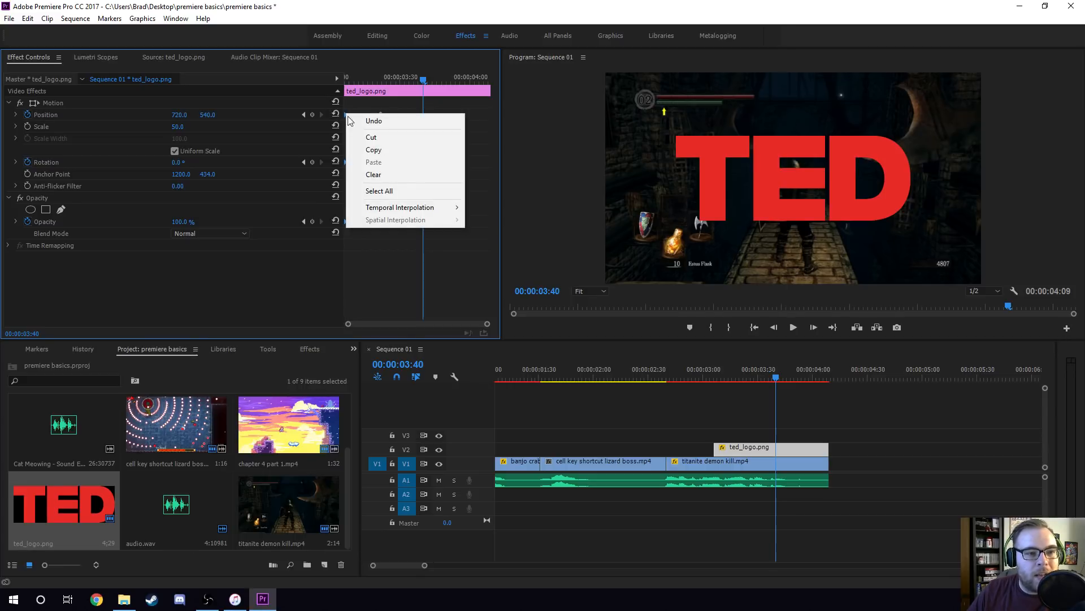
{"action": "mouse_move", "coordinate": [432, 209]}
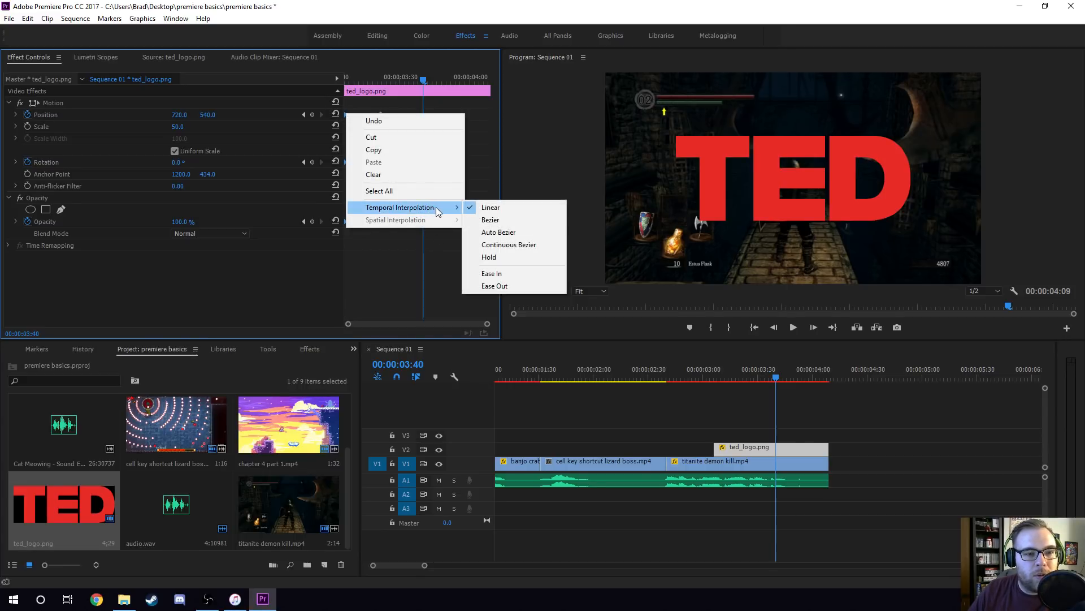
{"action": "left_click", "coordinate": [501, 286]}
Apply Ease In temporal interpolation to the logo's Position, Rotation and Opacity keyframes at 00:00:03:22.
{"action": "left_click_drag", "start_coordinate": [398, 232], "coordinate": [367, 106]}
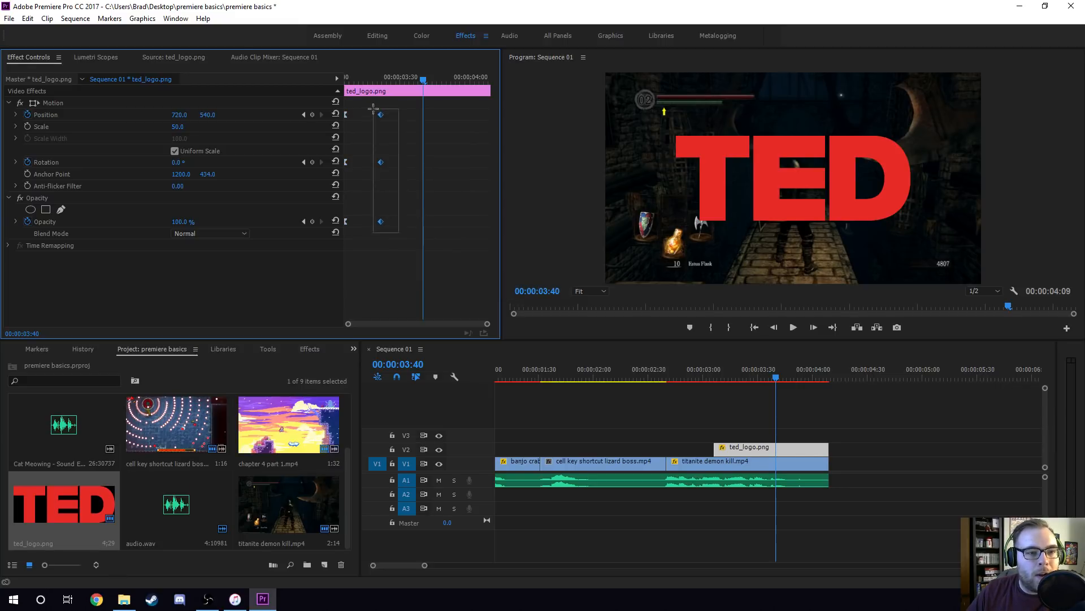
{"action": "right_click", "coordinate": [381, 110]}
{"action": "mouse_move", "coordinate": [473, 205]}
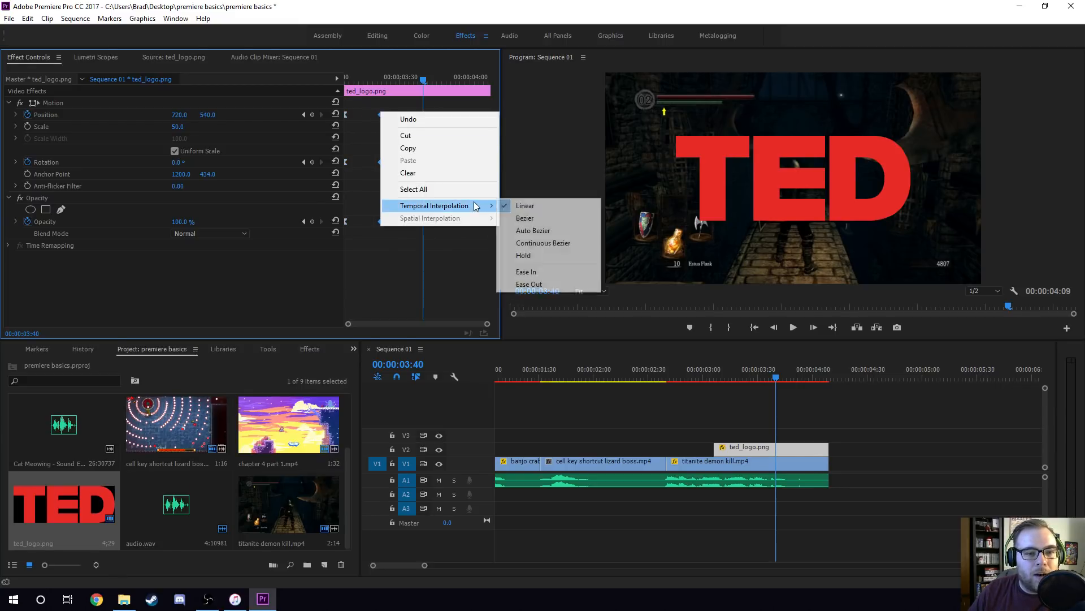
{"action": "left_click", "coordinate": [523, 272]}
{"action": "left_click", "coordinate": [439, 111]}
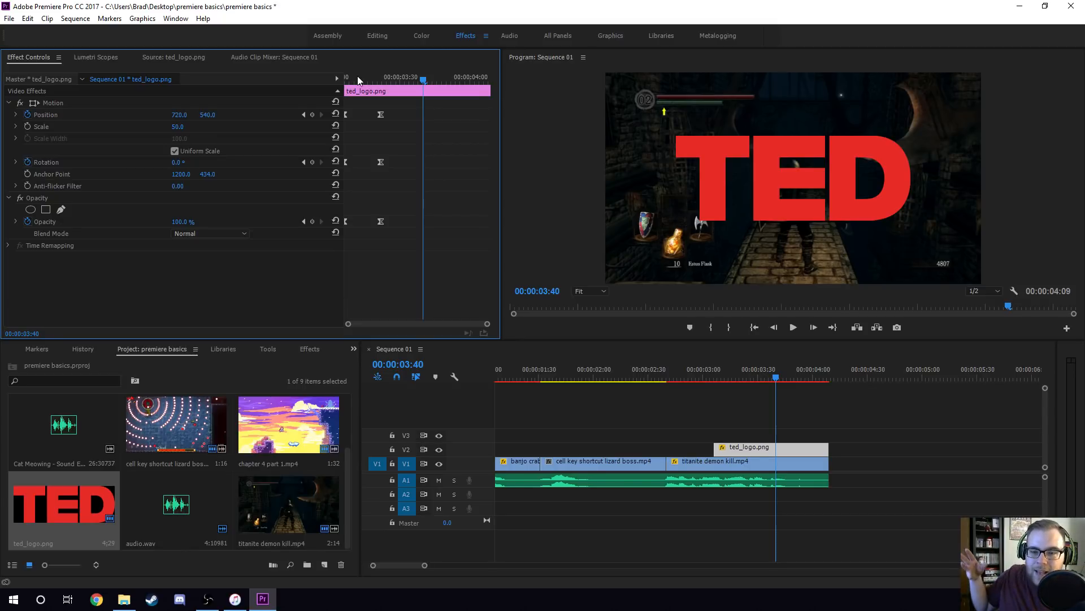
Play the eased logo animation several times from the start of the clip to judge its smoothness.
{"action": "left_click_drag", "start_coordinate": [357, 76], "coordinate": [346, 77]}
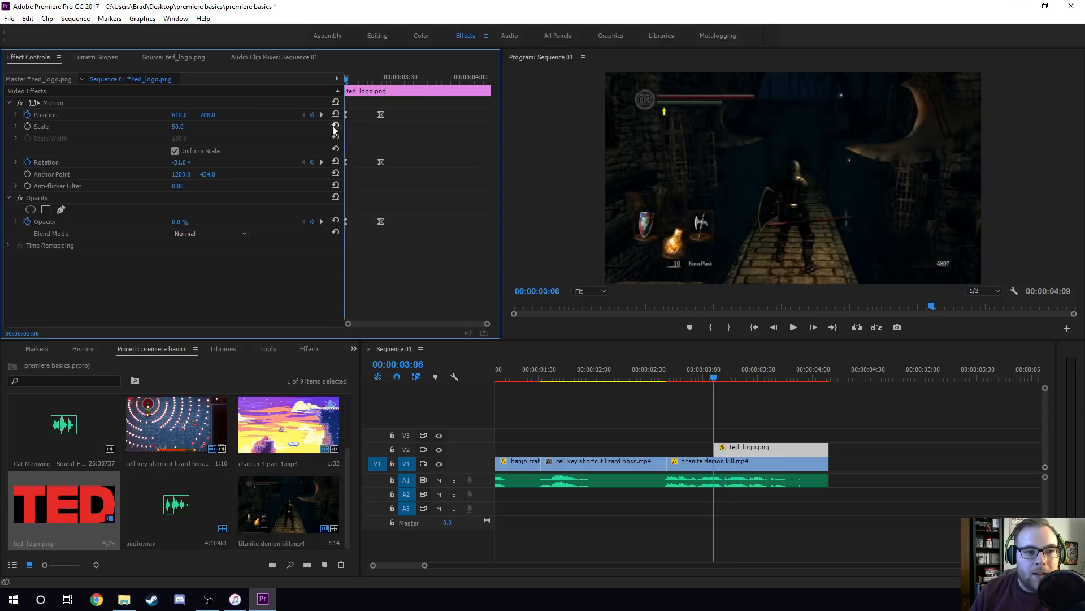
{"action": "key", "text": "space"}
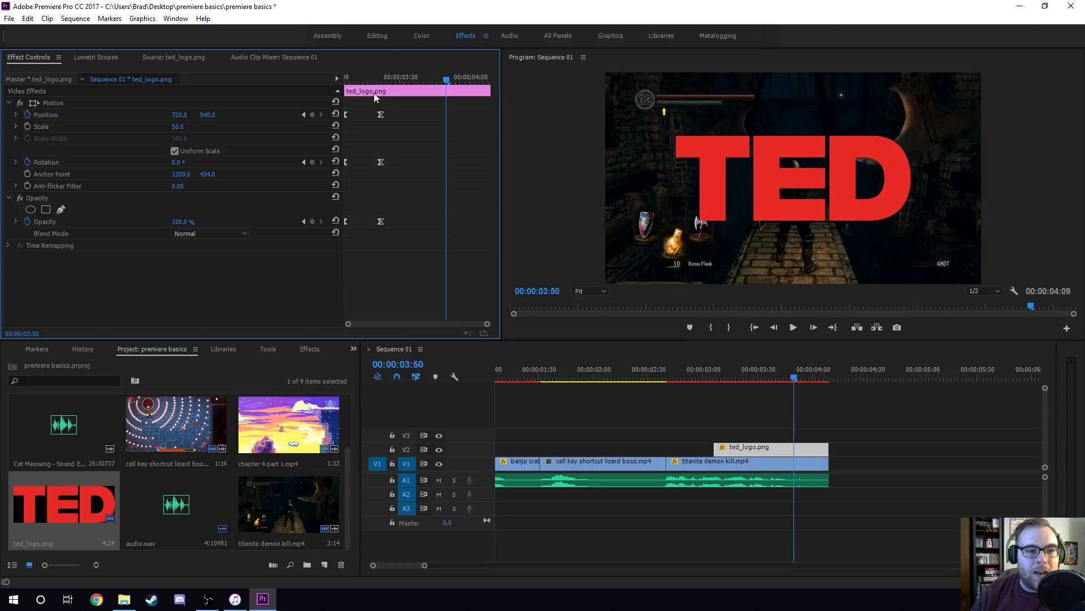
{"action": "left_click", "coordinate": [346, 78]}
{"action": "key", "text": "space"}
{"action": "key", "text": "space"}
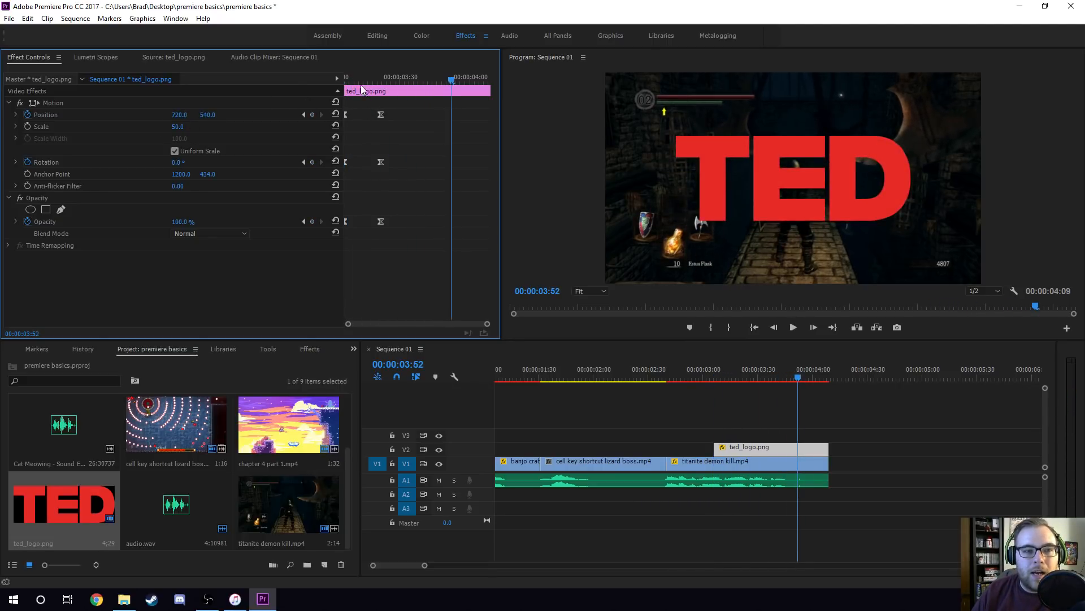
{"action": "left_click_drag", "start_coordinate": [349, 78], "coordinate": [344, 78]}
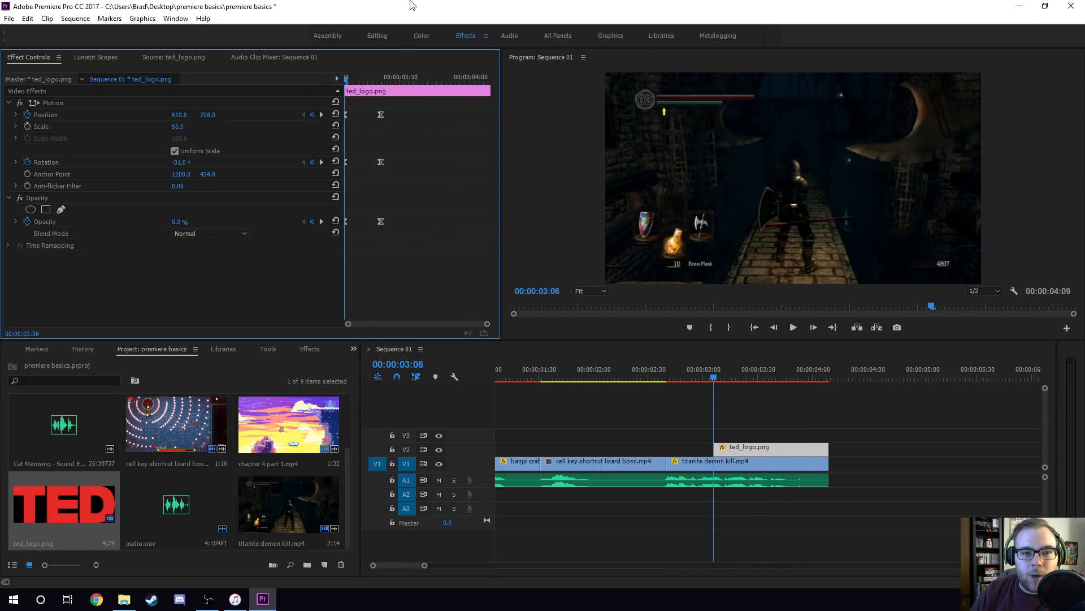
{"action": "key", "text": "space"}
{"action": "key", "text": "space"}
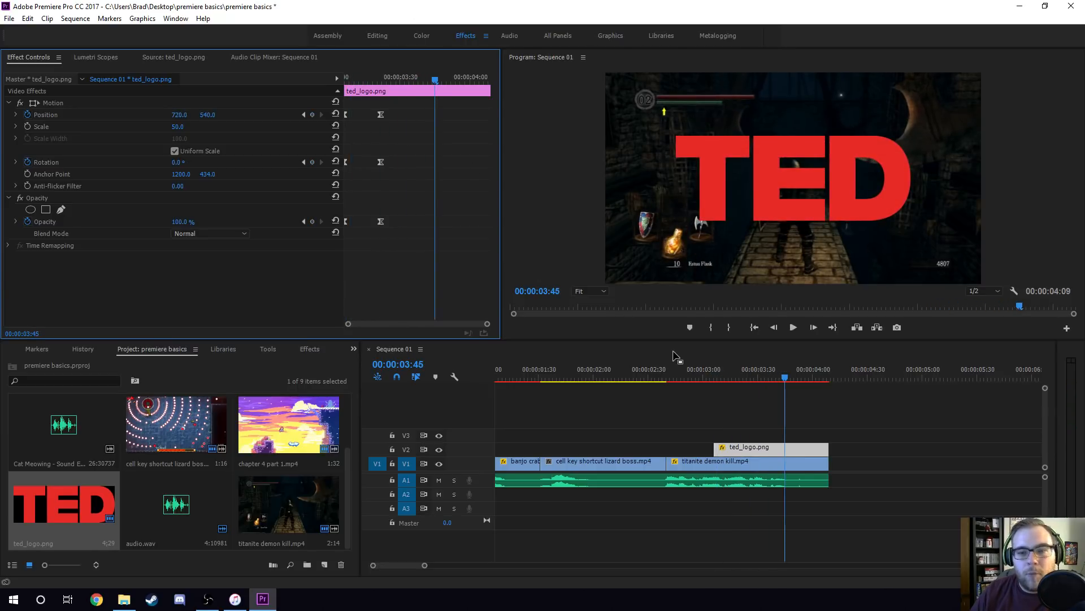
Save the project and play the sequence from just before the ted_logo.png clip.
{"action": "key", "text": "ctrl+s"}
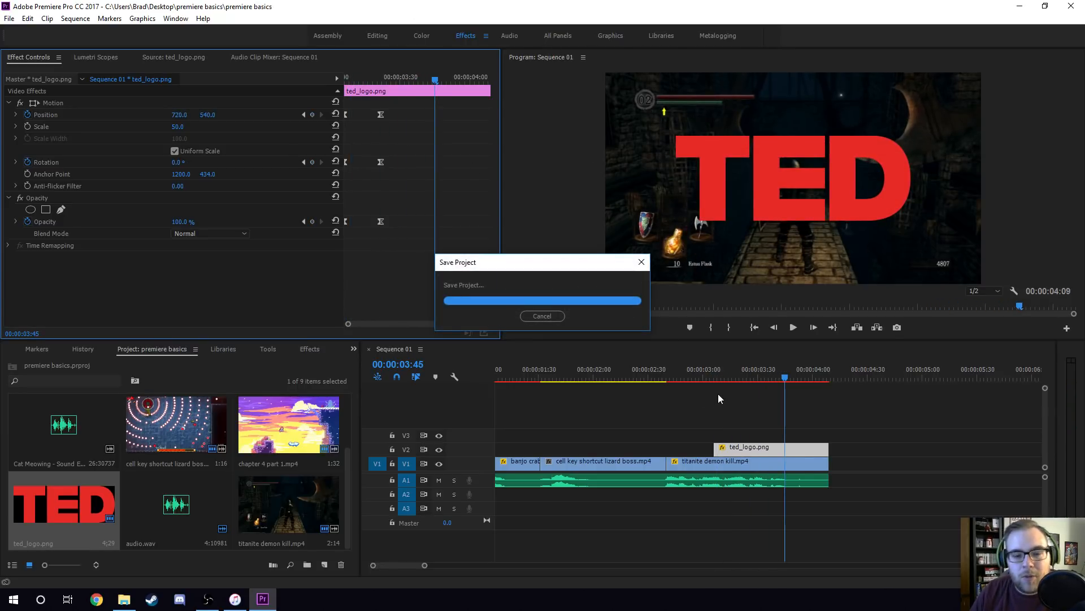
{"action": "left_click", "coordinate": [704, 372]}
{"action": "key", "text": "space"}
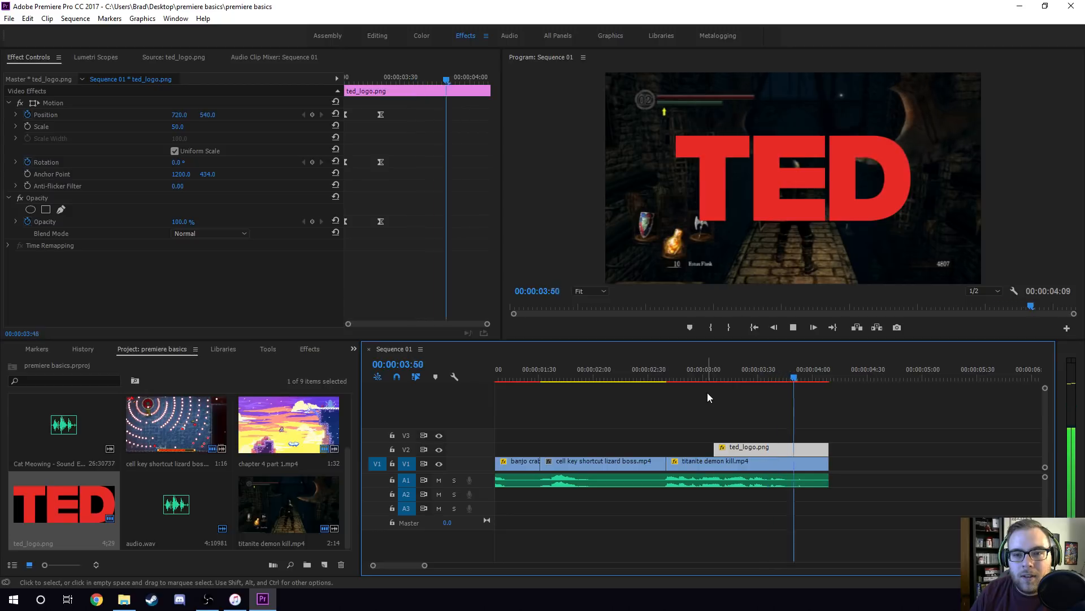
{"action": "key", "text": "space"}
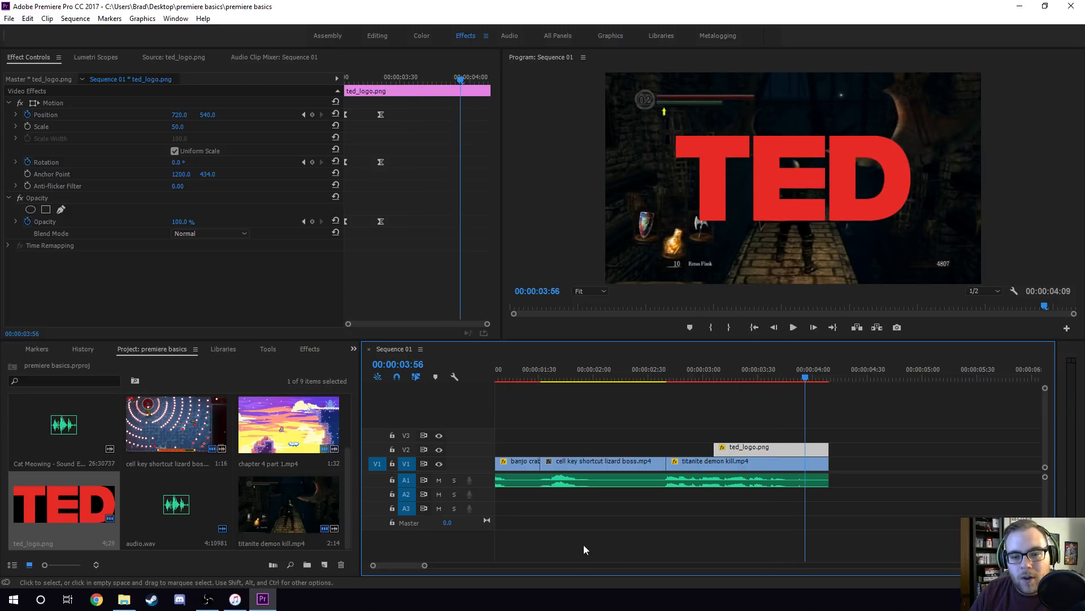
Search the effects for shadow and apply Drop Shadow to ted_logo.png.
{"action": "left_click", "coordinate": [313, 349]}
{"action": "left_click", "coordinate": [79, 362]}
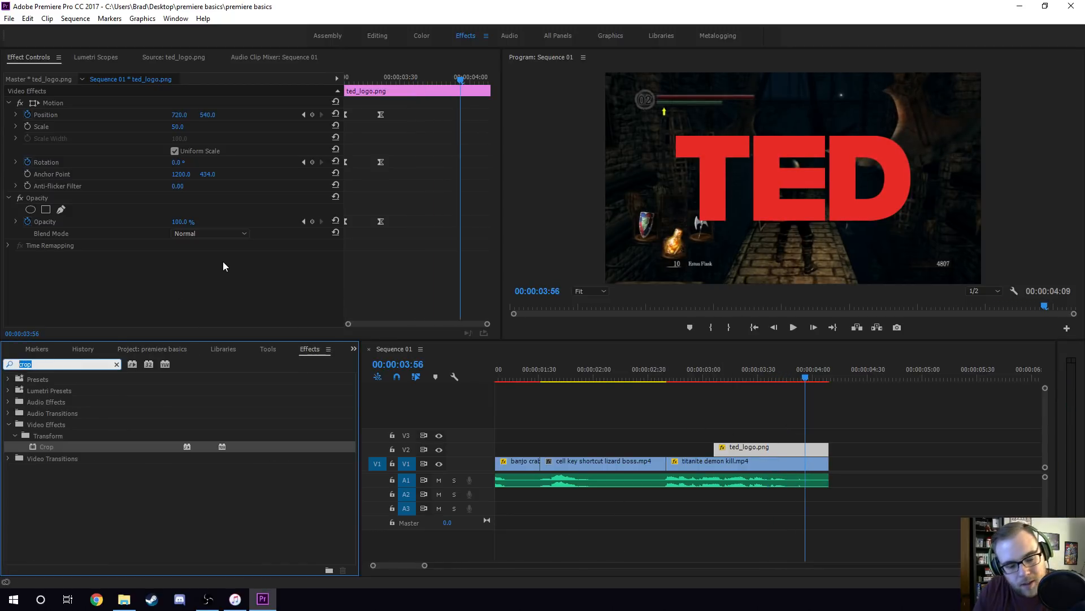
{"action": "type", "text": "shadow"}
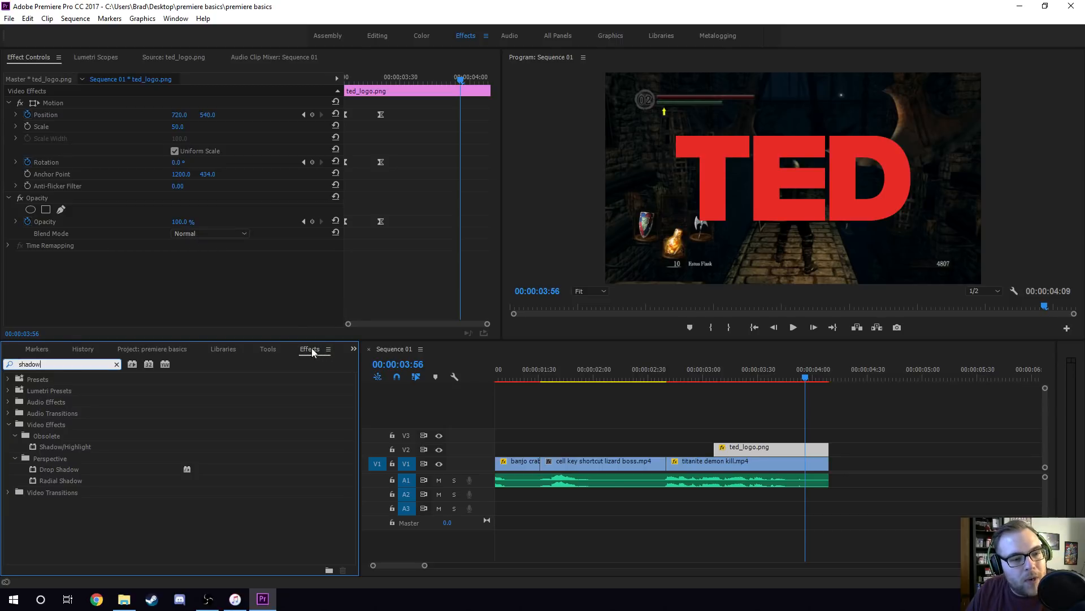
{"action": "left_click_drag", "start_coordinate": [67, 469], "coordinate": [181, 267]}
{"action": "scroll", "coordinate": [285, 264], "scroll_direction": "down", "scroll_amount": 1}
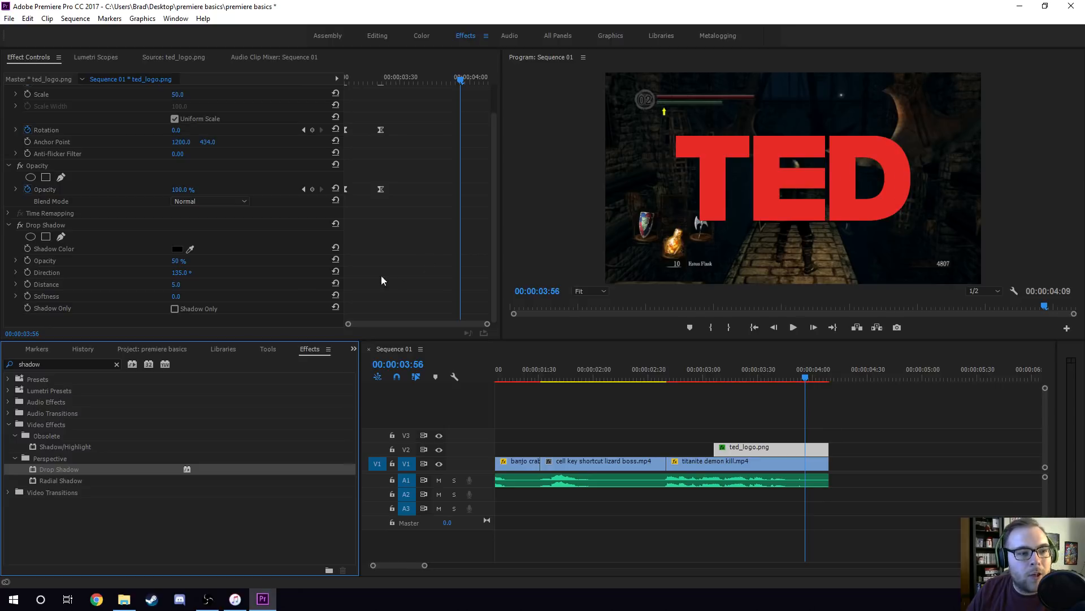
Set the logo's Drop Shadow opacity to 100% and its distance to 20.
{"action": "left_click", "coordinate": [179, 261]}
{"action": "type", "text": "100"}
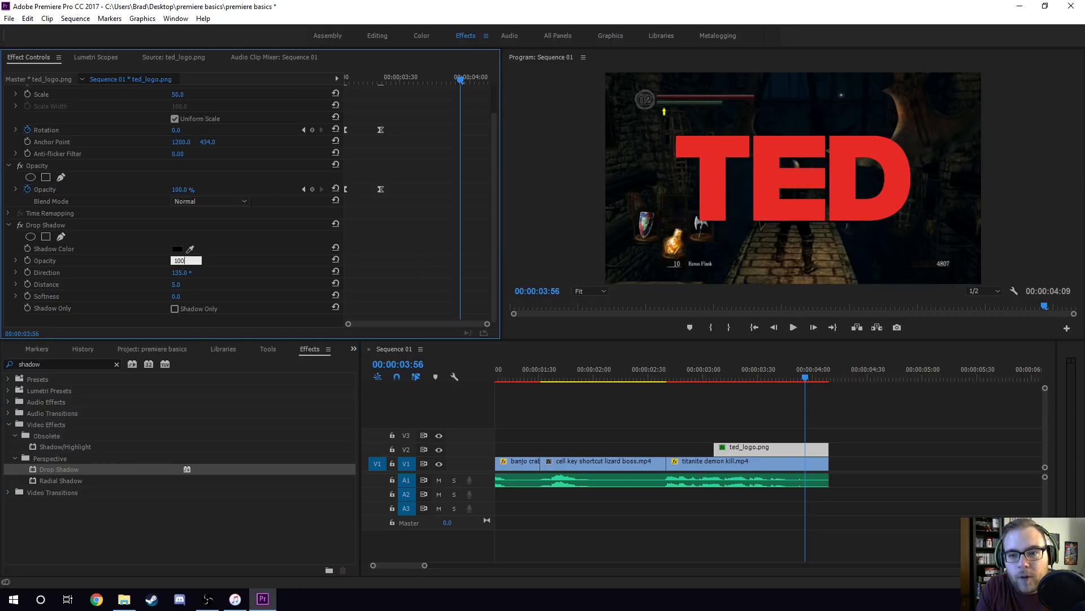
{"action": "key", "text": "Tab"}
{"action": "key", "text": "Tab"}
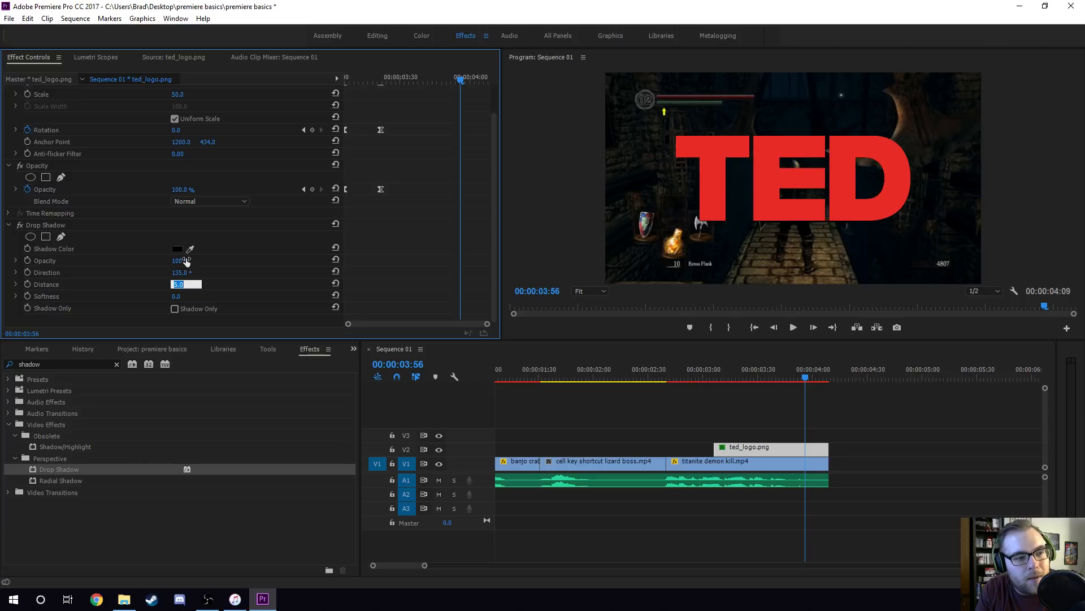
{"action": "type", "text": "20"}
{"action": "key", "text": "Tab"}
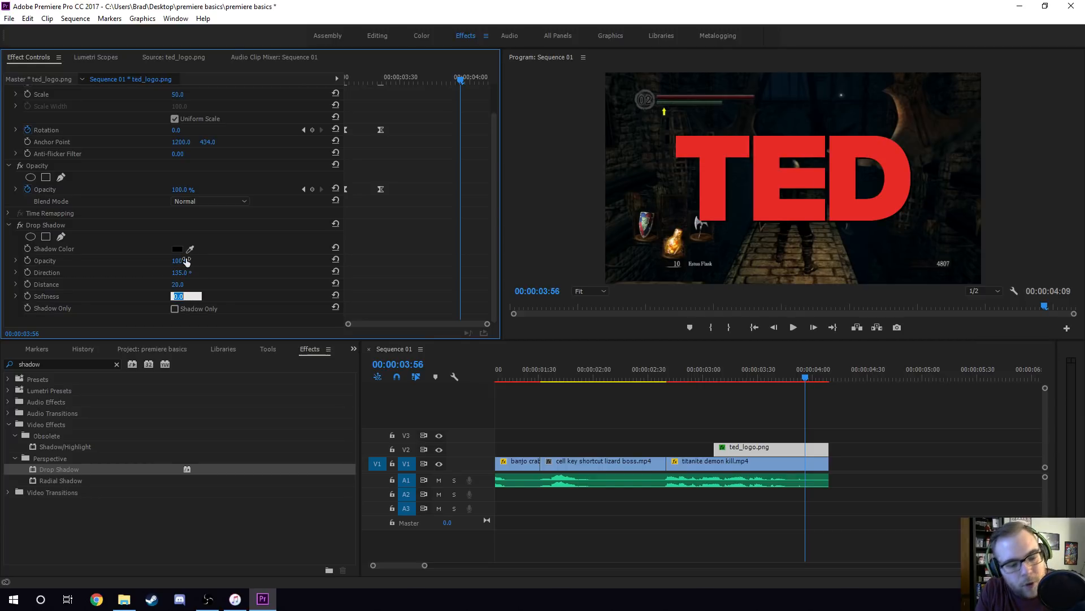
Try a Drop Shadow distance of 100 on the logo, and restore it to 20.
{"action": "left_click", "coordinate": [187, 285]}
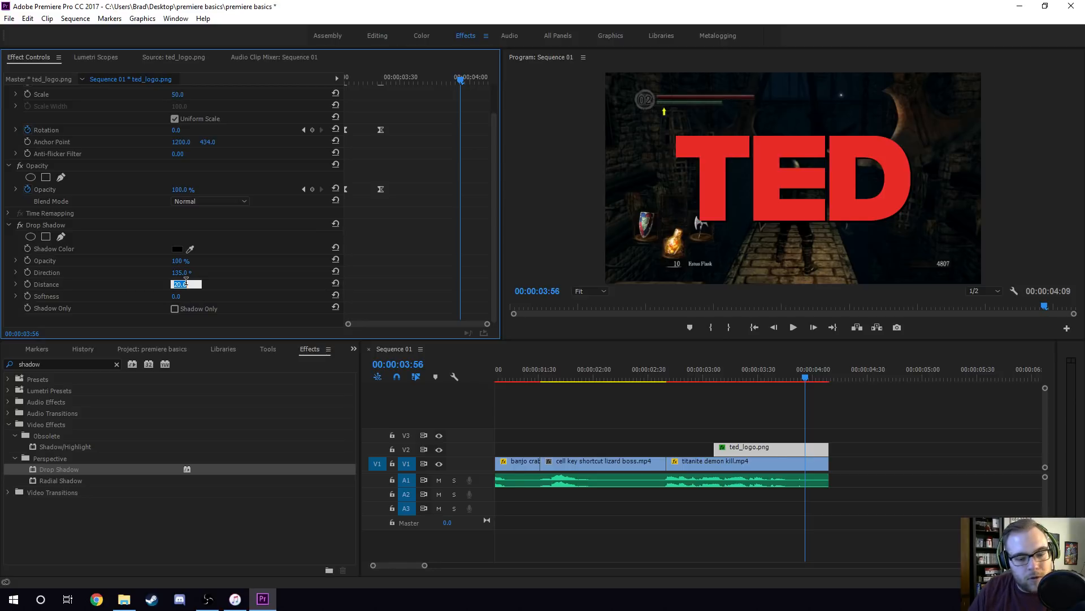
{"action": "type", "text": "100"}
{"action": "key", "text": "Return"}
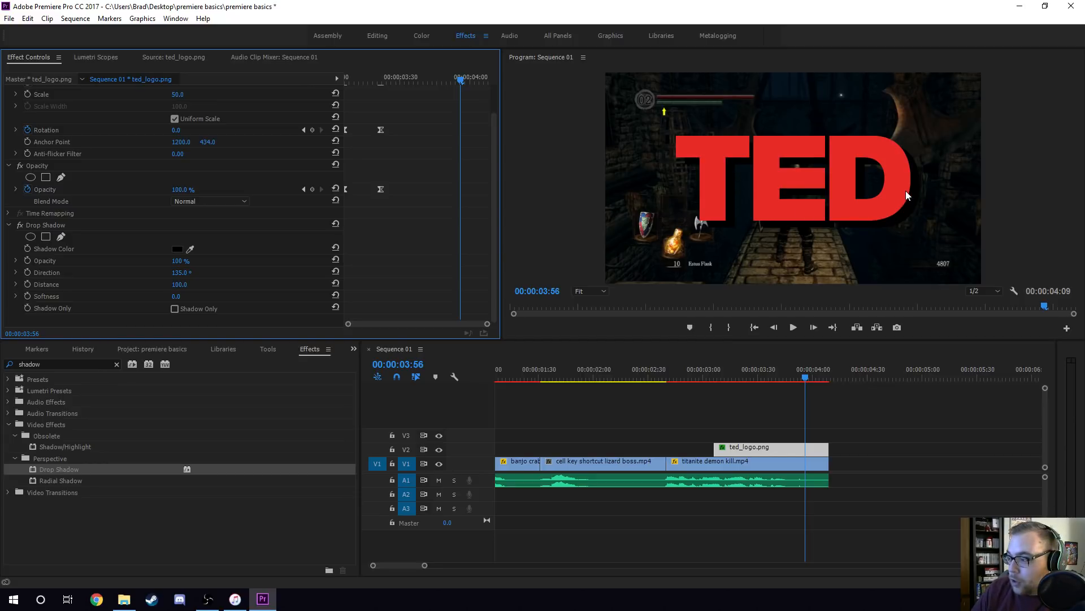
{"action": "left_click", "coordinate": [181, 285]}
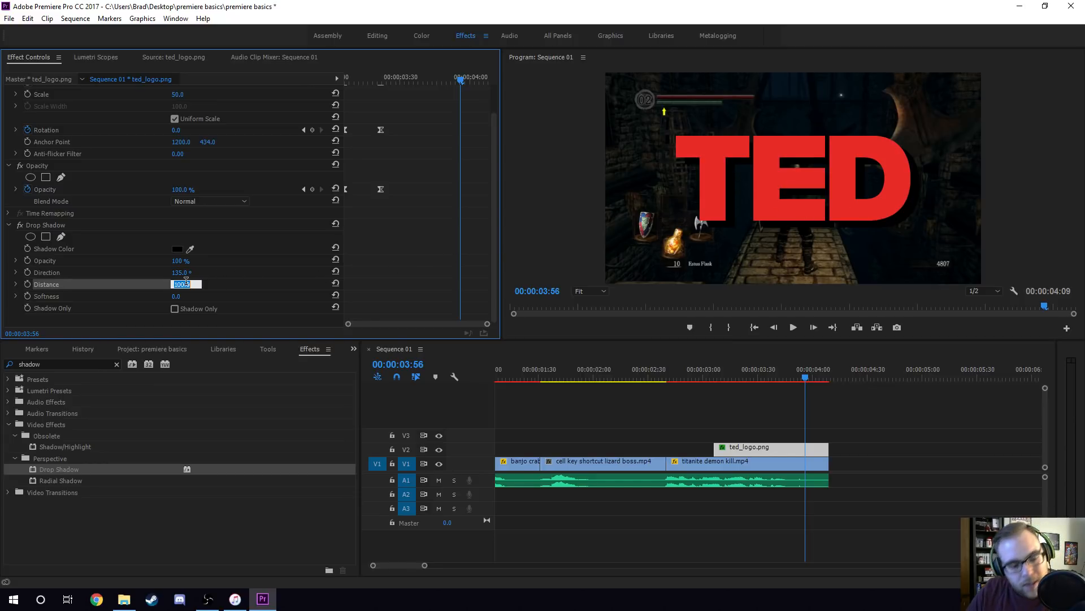
{"action": "type", "text": "20"}
{"action": "key", "text": "Return"}
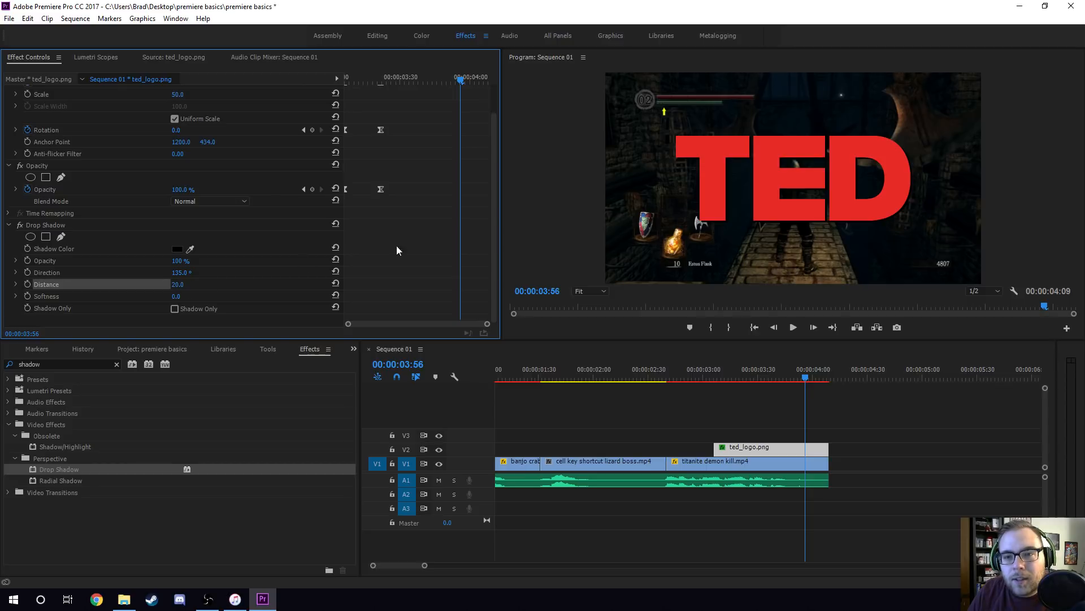
Set the logo's Drop Shadow softness to 20 and its opacity to 75%.
{"action": "left_click", "coordinate": [186, 295]}
{"action": "type", "text": "20"}
{"action": "key", "text": "Return"}
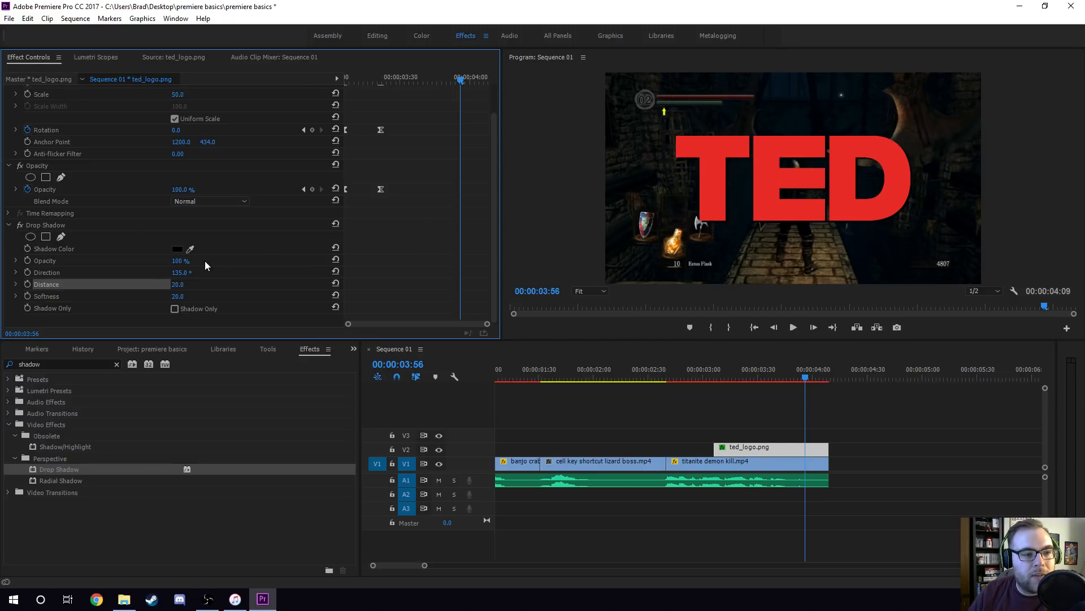
{"action": "left_click", "coordinate": [179, 261]}
{"action": "type", "text": "75"}
{"action": "key", "text": "Return"}
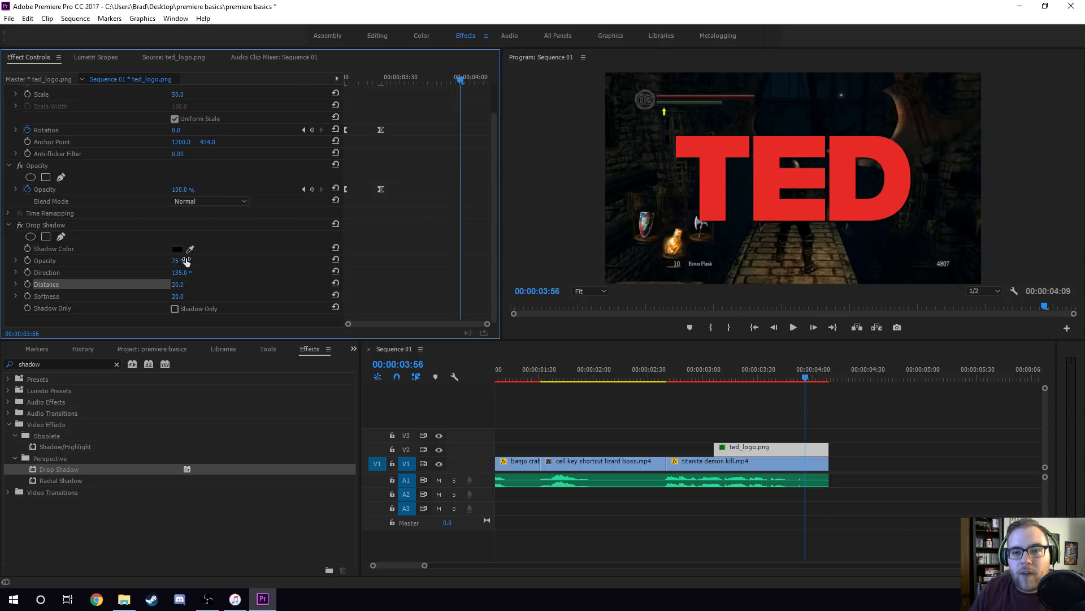
Save the project and play the sequence from 00:00:03:00 to review the logo animation with its shadow.
{"action": "left_click", "coordinate": [704, 371]}
{"action": "key", "text": "ctrl+s"}
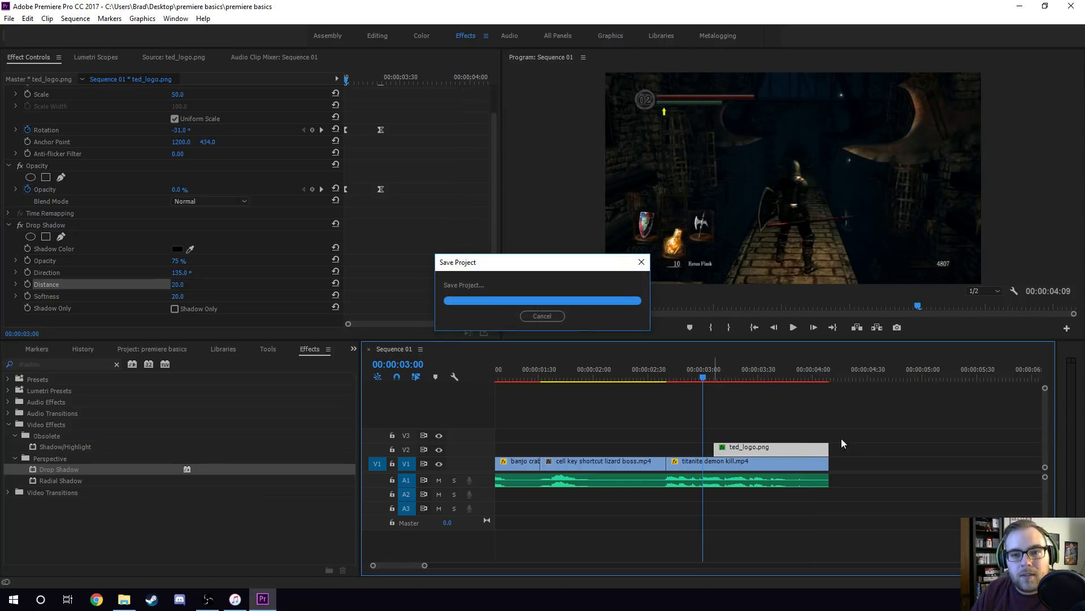
{"action": "key", "text": "space"}
{"action": "left_click", "coordinate": [703, 373]}
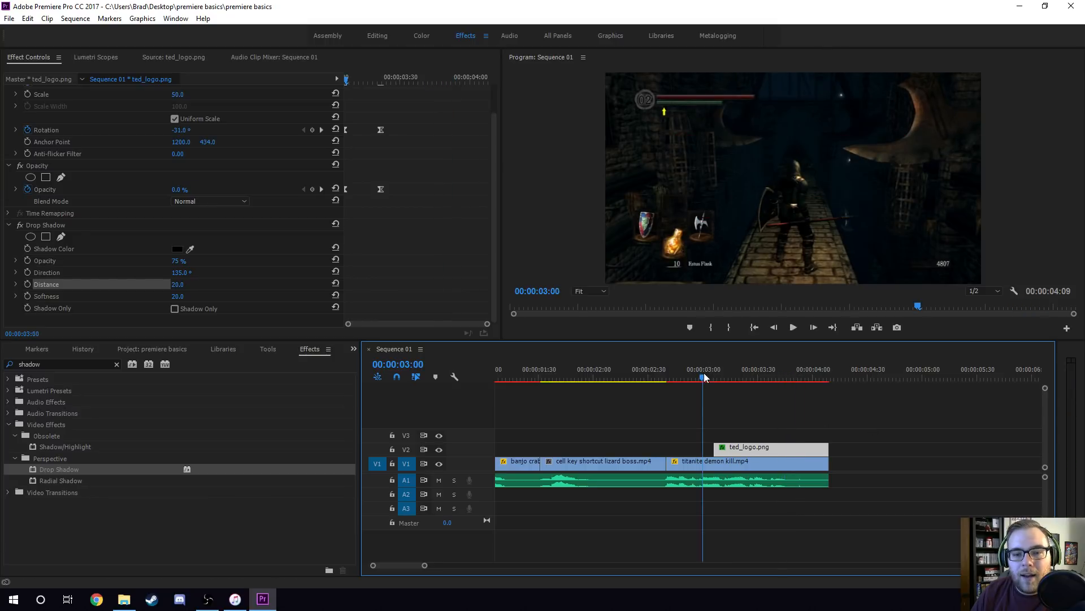
{"action": "left_click", "coordinate": [703, 368]}
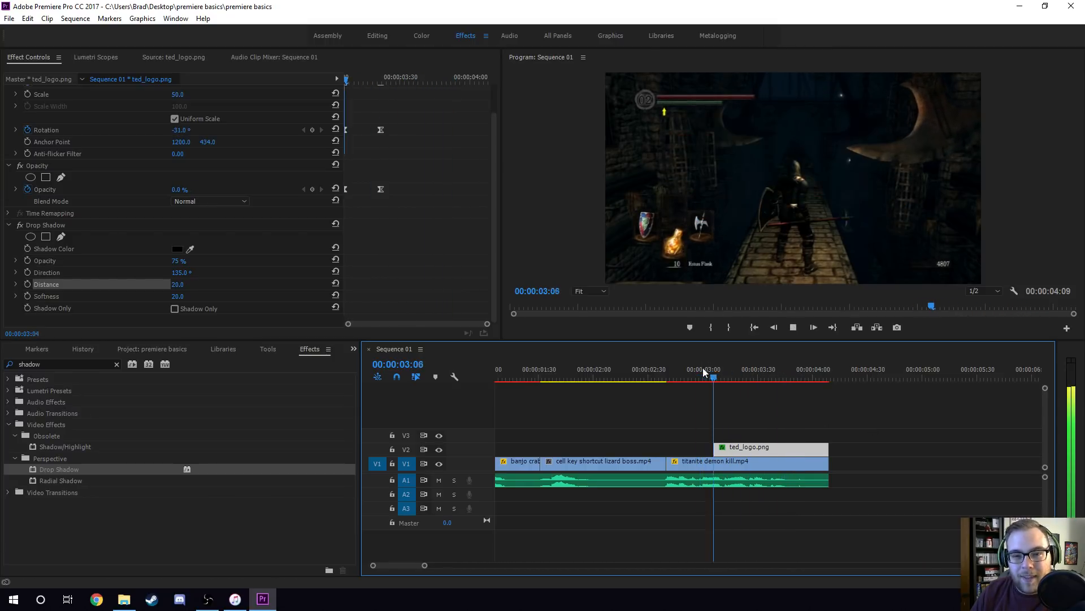
{"action": "key", "text": "space"}
Play the whole sequence from its beginning to check all clips together.
{"action": "left_click_drag", "start_coordinate": [400, 565], "coordinate": [368, 575]}
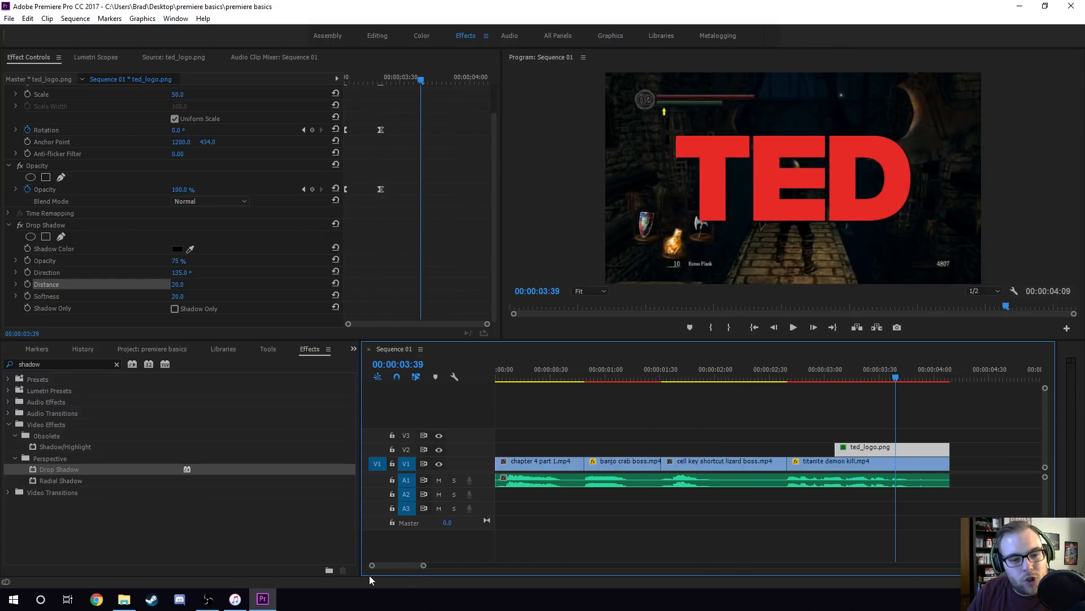
{"action": "key", "text": "minus"}
{"action": "left_click_drag", "start_coordinate": [500, 374], "coordinate": [473, 373]}
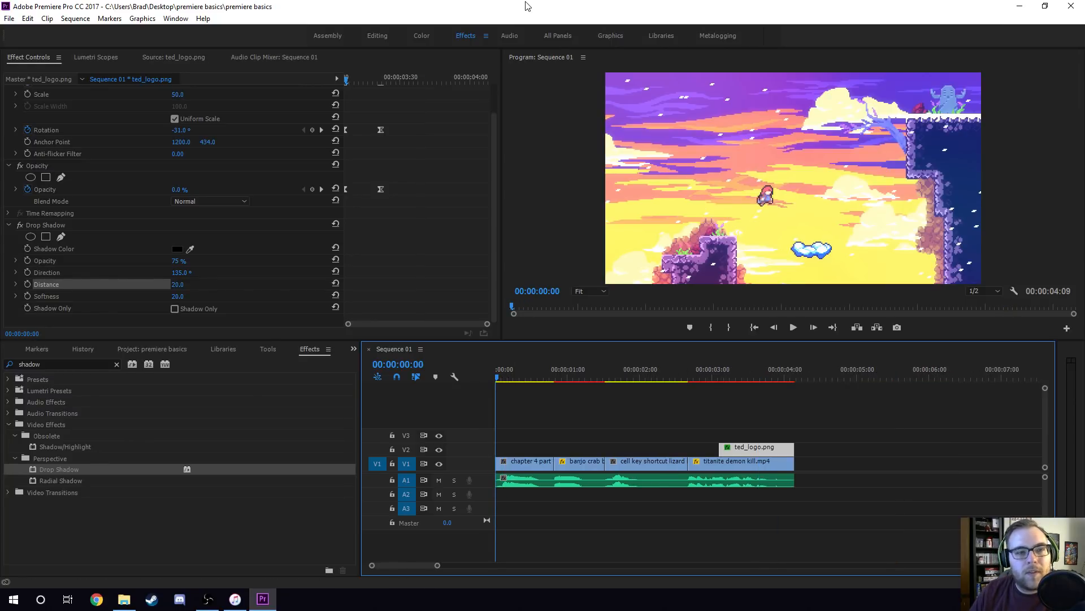
{"action": "key", "text": "space"}
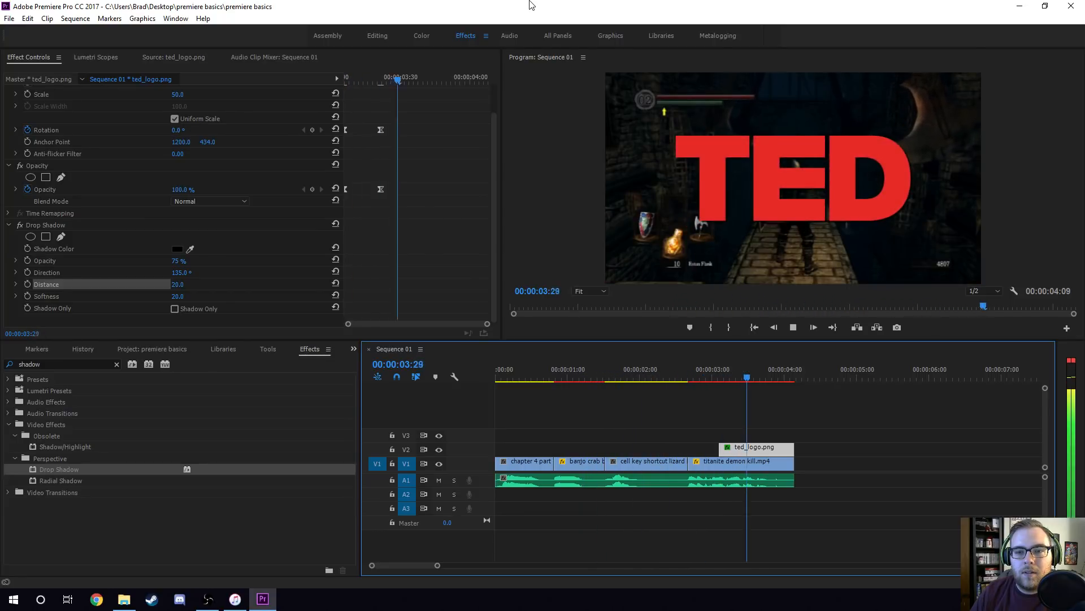
{"action": "key", "text": "space"}
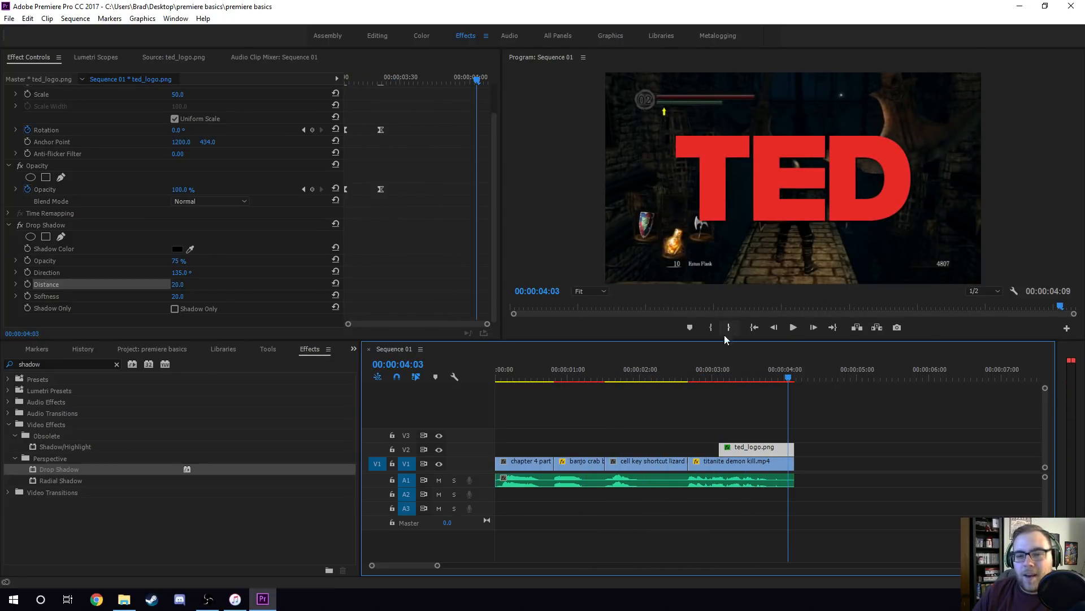
Compare the waveforms of the Cat Meowing sound effect and audio.wav in the source monitor.
{"action": "left_click", "coordinate": [727, 404]}
{"action": "left_click", "coordinate": [149, 349]}
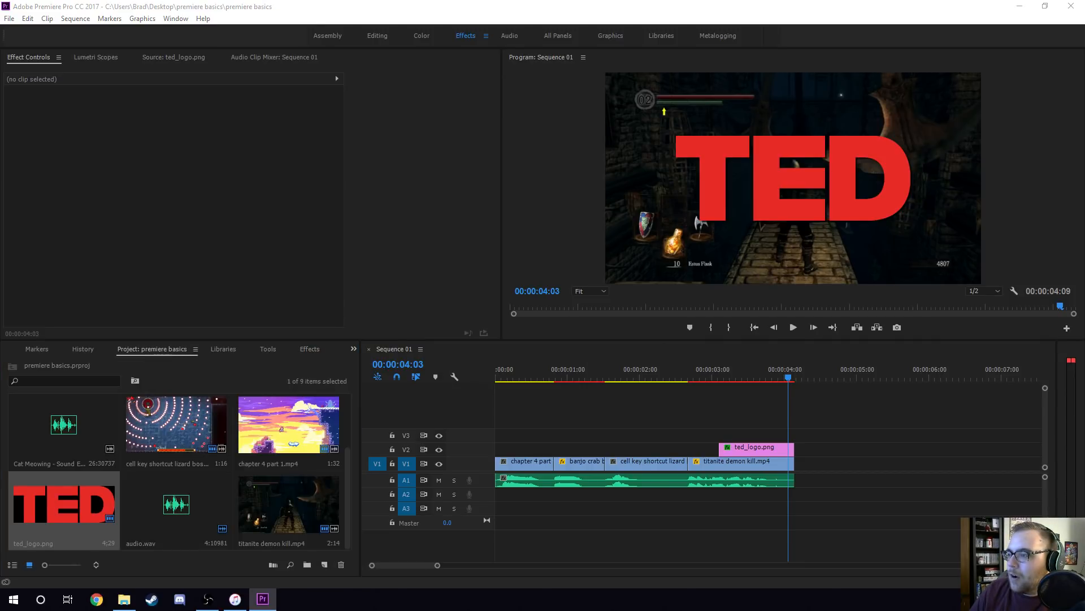
{"action": "double_click", "coordinate": [72, 431]}
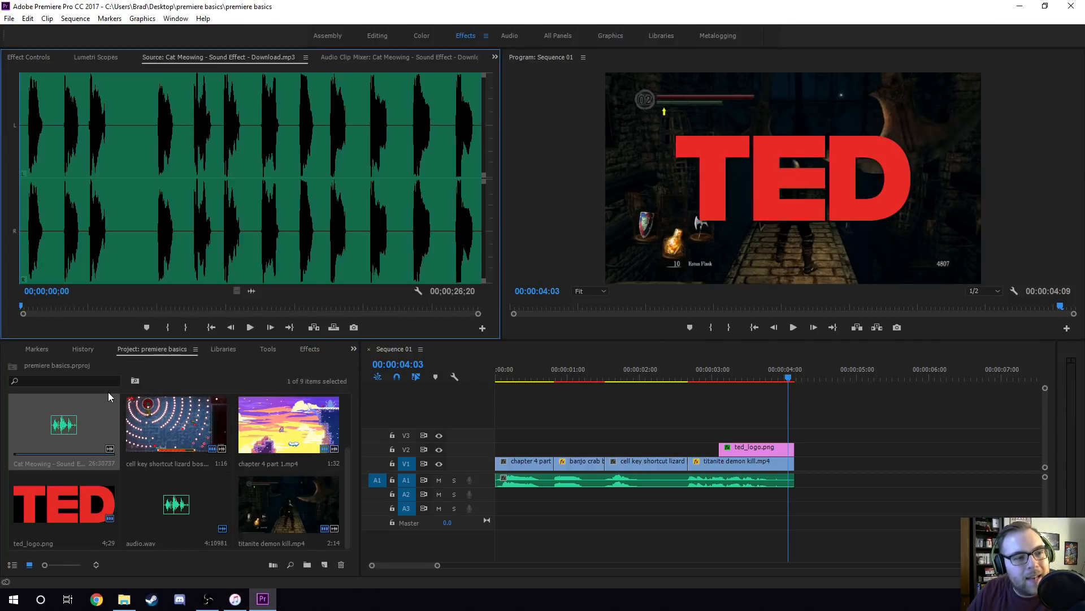
{"action": "double_click", "coordinate": [173, 517]}
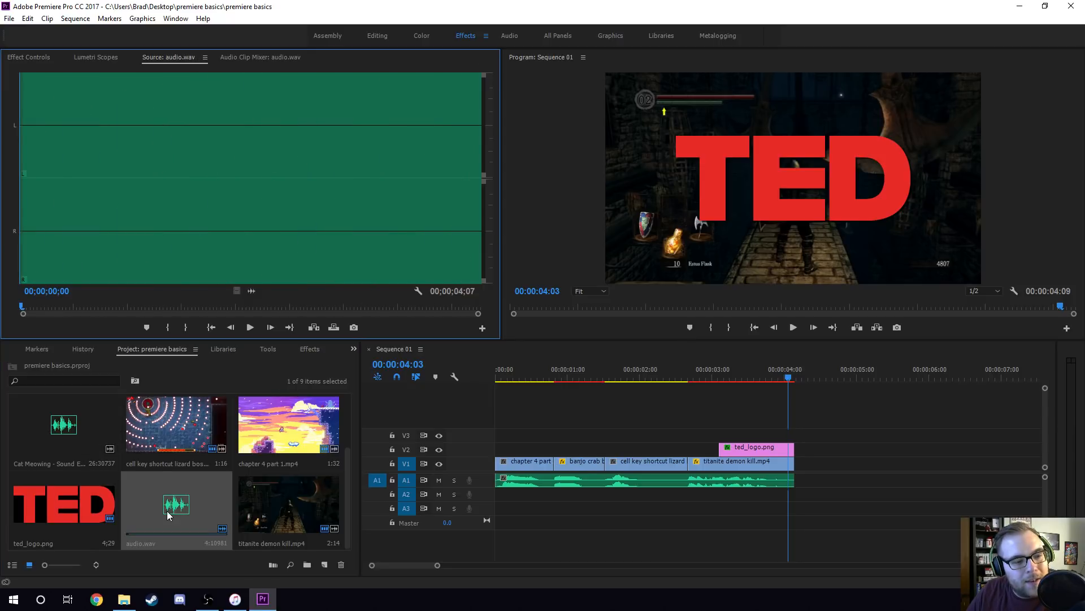
Open the Cat Meowing sound effect and mark the fourth meow from 00;00;07;20, a section lasting 00;00;01;13.
{"action": "double_click", "coordinate": [61, 434]}
{"action": "left_click", "coordinate": [152, 137]}
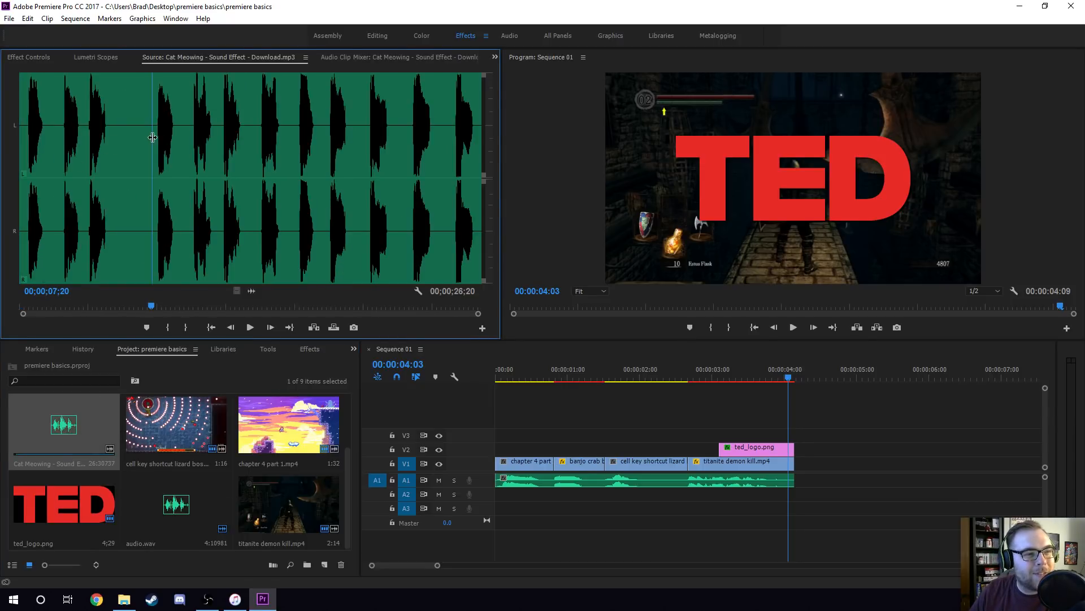
{"action": "key", "text": "i"}
{"action": "key", "text": "space"}
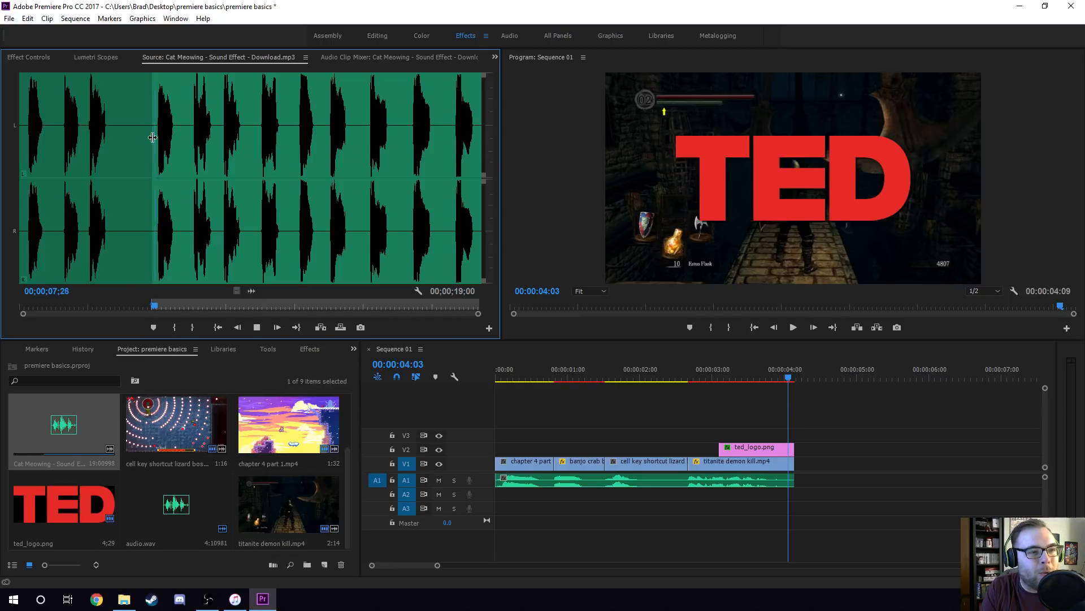
{"action": "key", "text": "o"}
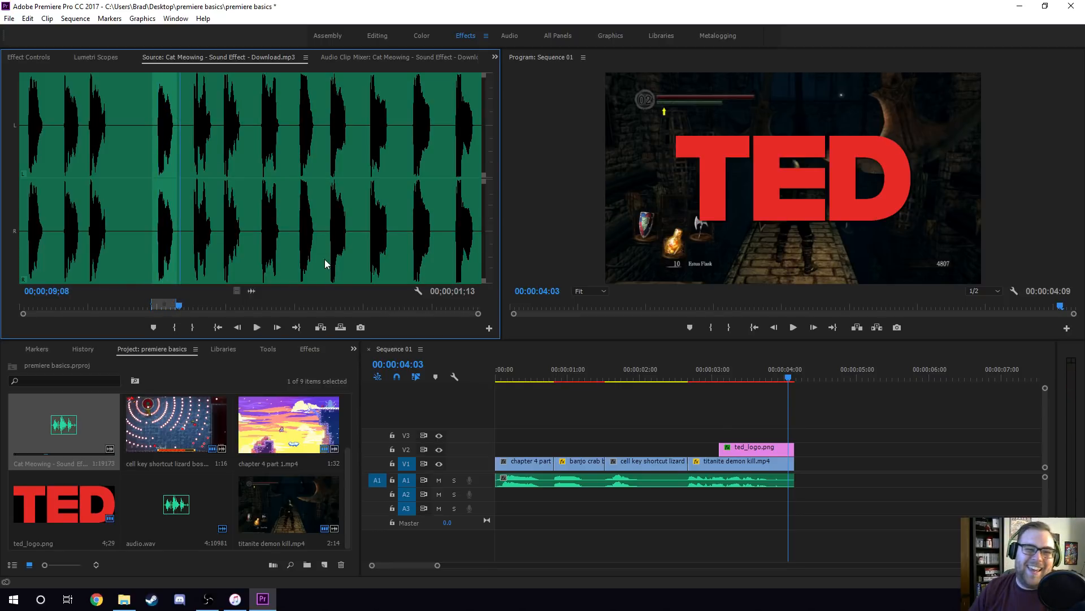
Place the marked cat meow audio on track A1 directly after the voice-over.
{"action": "left_click_drag", "start_coordinate": [252, 291], "coordinate": [270, 244]}
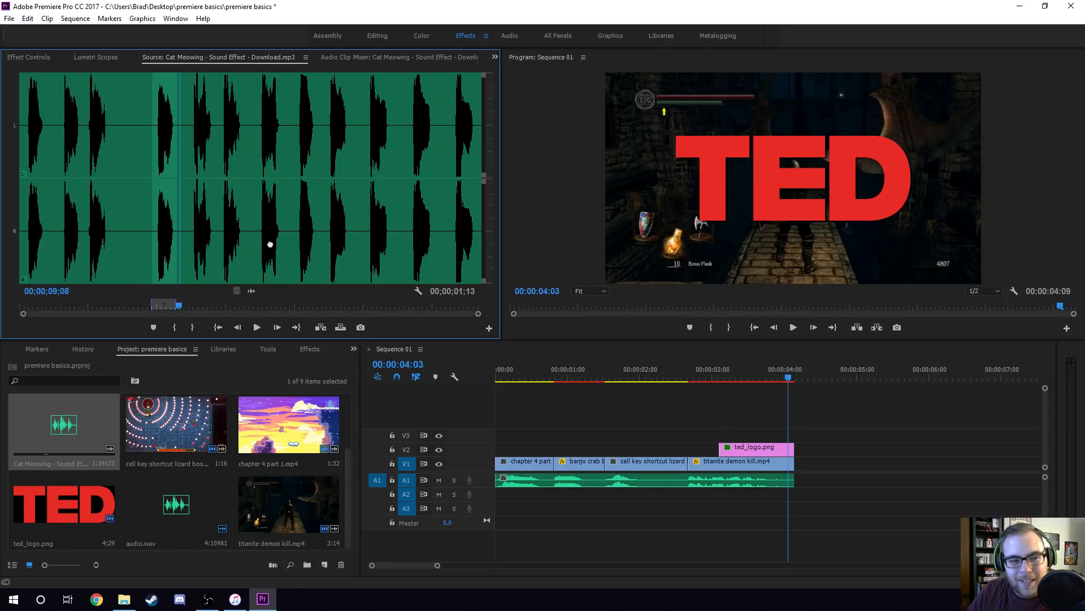
{"action": "left_click_drag", "start_coordinate": [163, 140], "coordinate": [824, 489]}
{"action": "left_click_drag", "start_coordinate": [841, 487], "coordinate": [818, 485]}
Play the sequence from 00:00:03:12 through the cat meow to compare its loudness with the voice-over.
{"action": "left_click", "coordinate": [728, 371]}
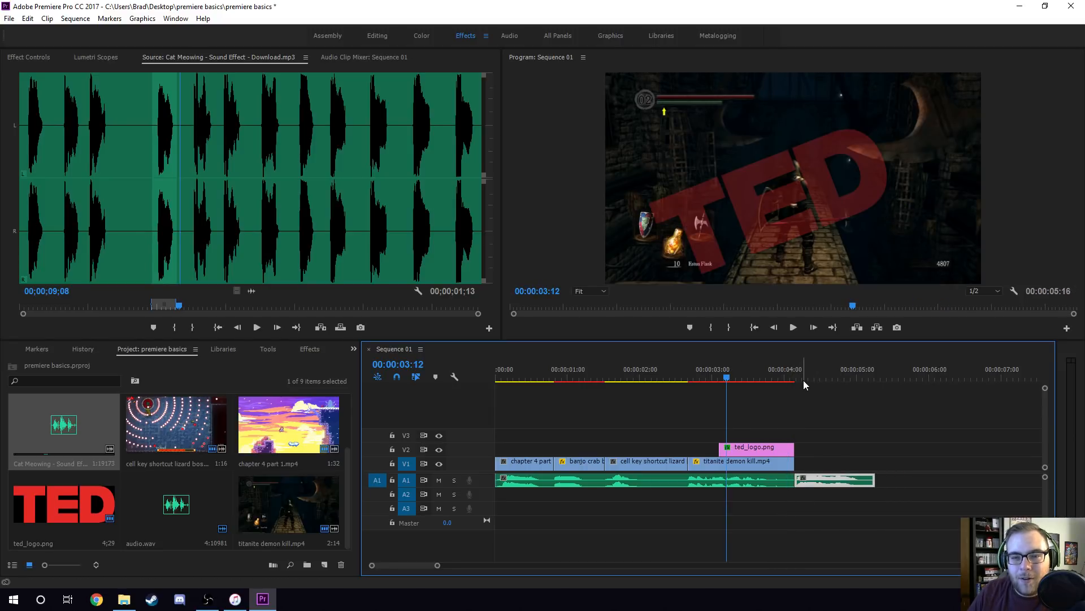
{"action": "key", "text": "space"}
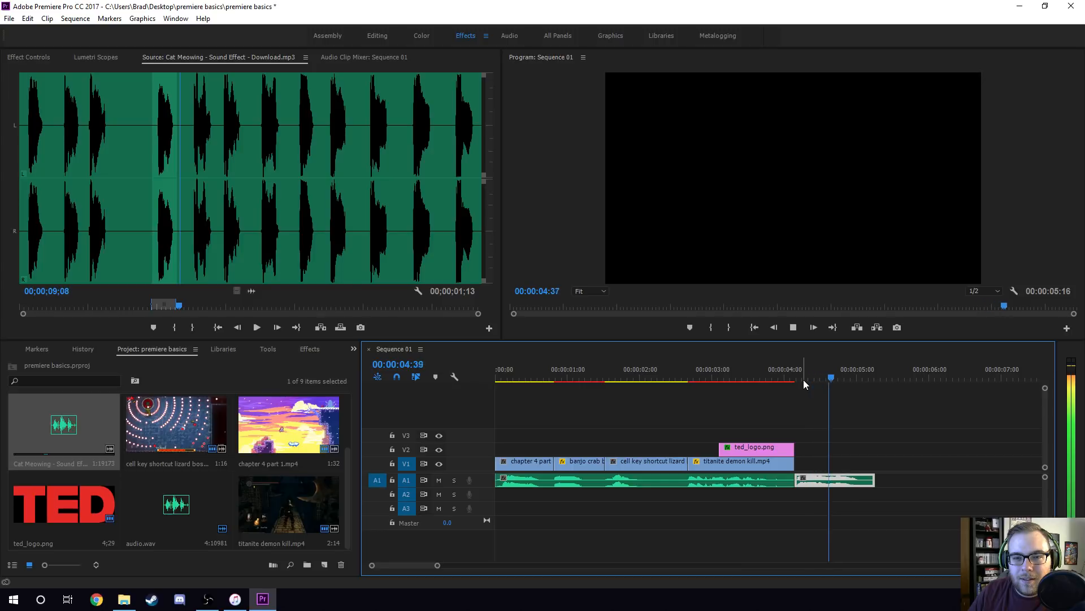
{"action": "key", "text": "space"}
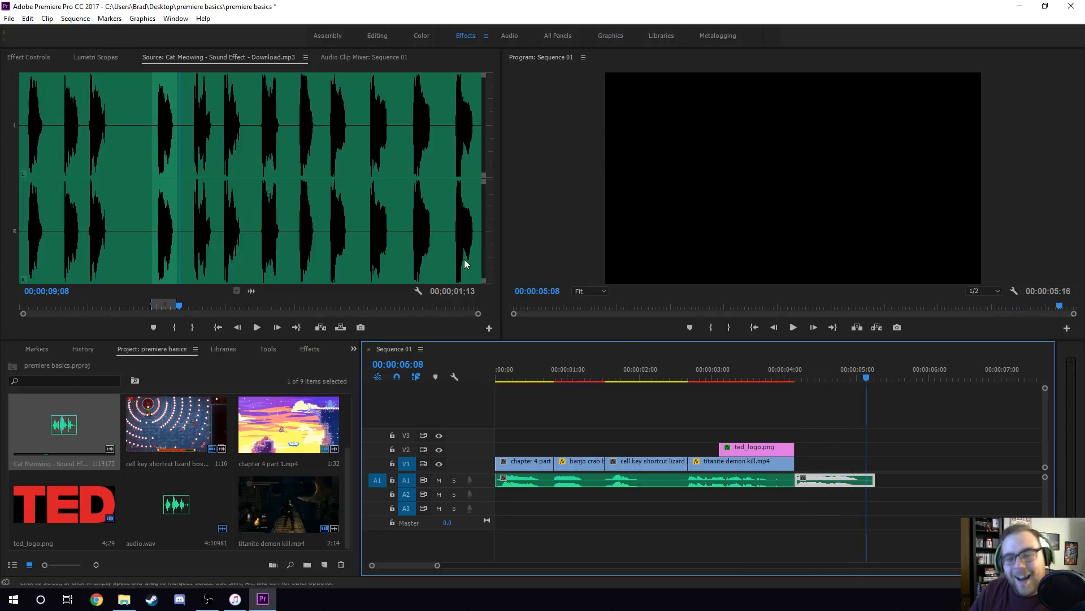
Set the volume level of the cat meow clip to -12 dB in its effect controls.
{"action": "left_click", "coordinate": [29, 57]}
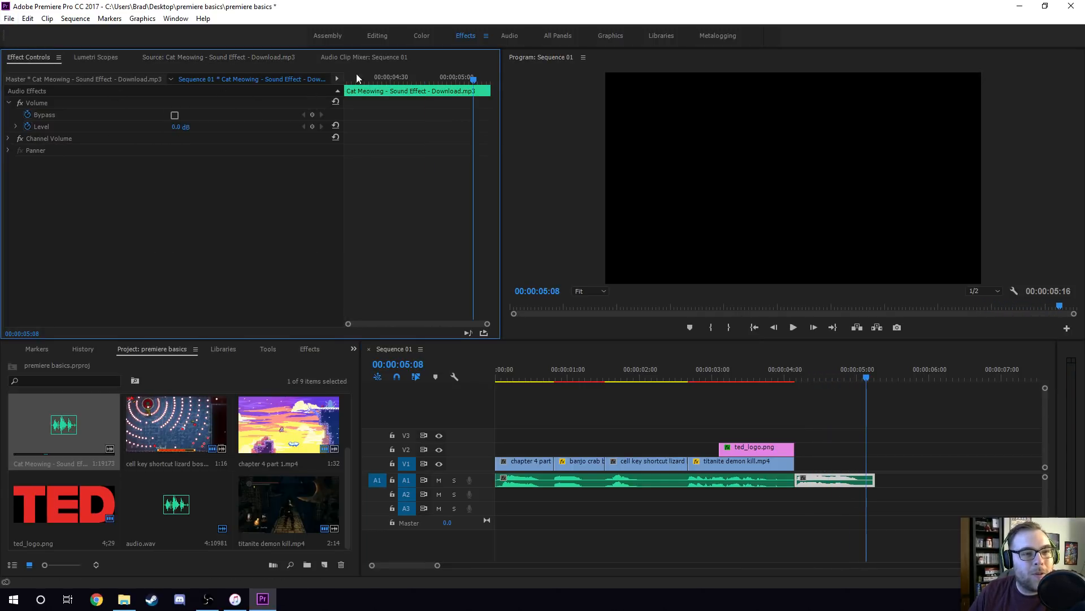
{"action": "left_click", "coordinate": [187, 125]}
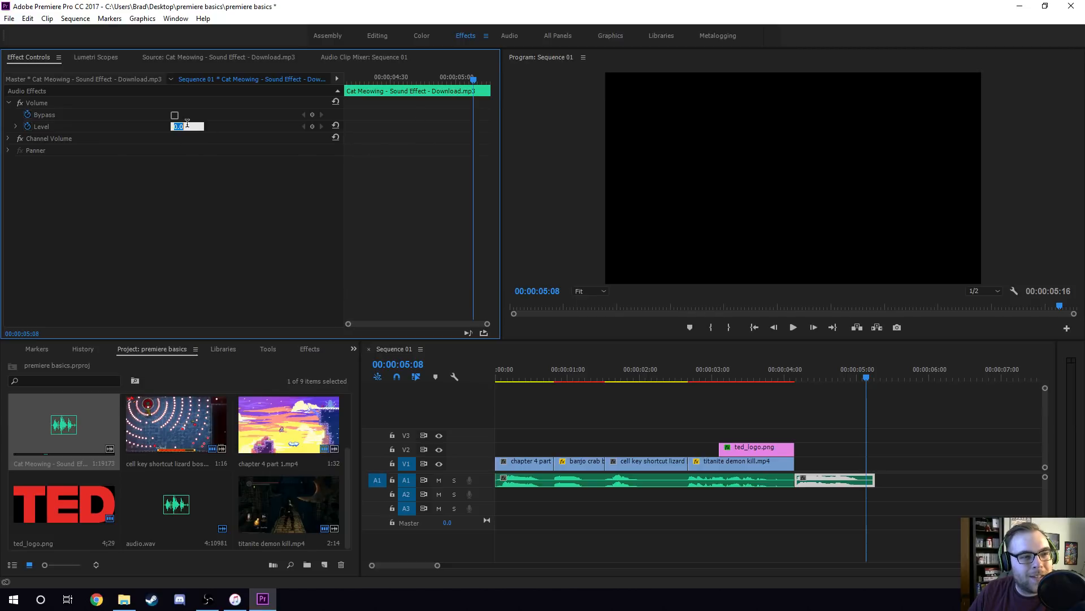
{"action": "type", "text": "-1"}
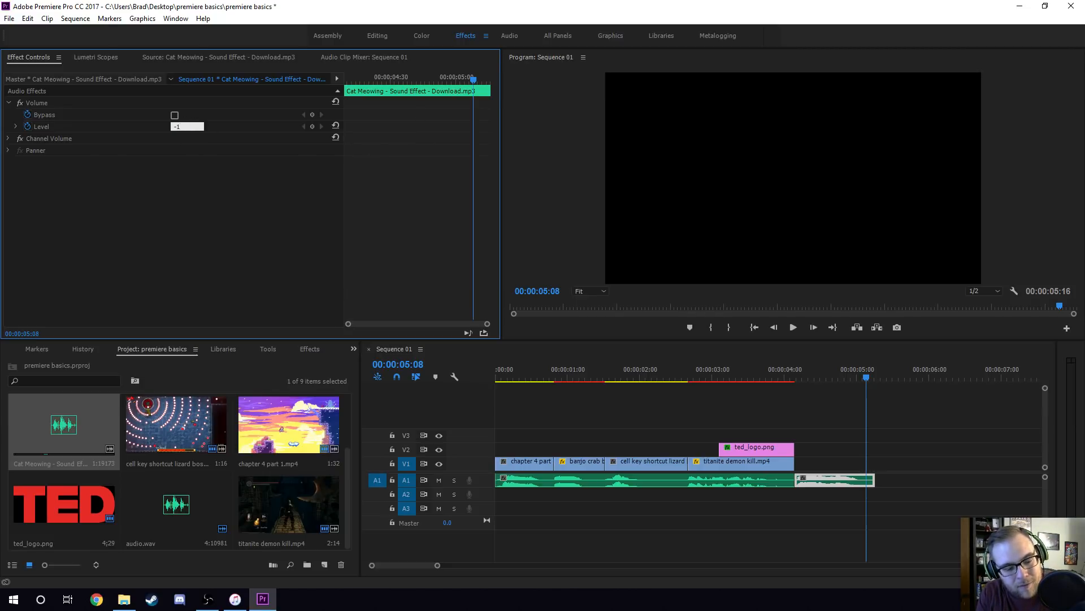
{"action": "type", "text": "2"}
{"action": "key", "text": "Return"}
Play the sequence from 00:00:03:55 to hear the cat meow at its new volume, and deselect the clip.
{"action": "left_click", "coordinate": [779, 366]}
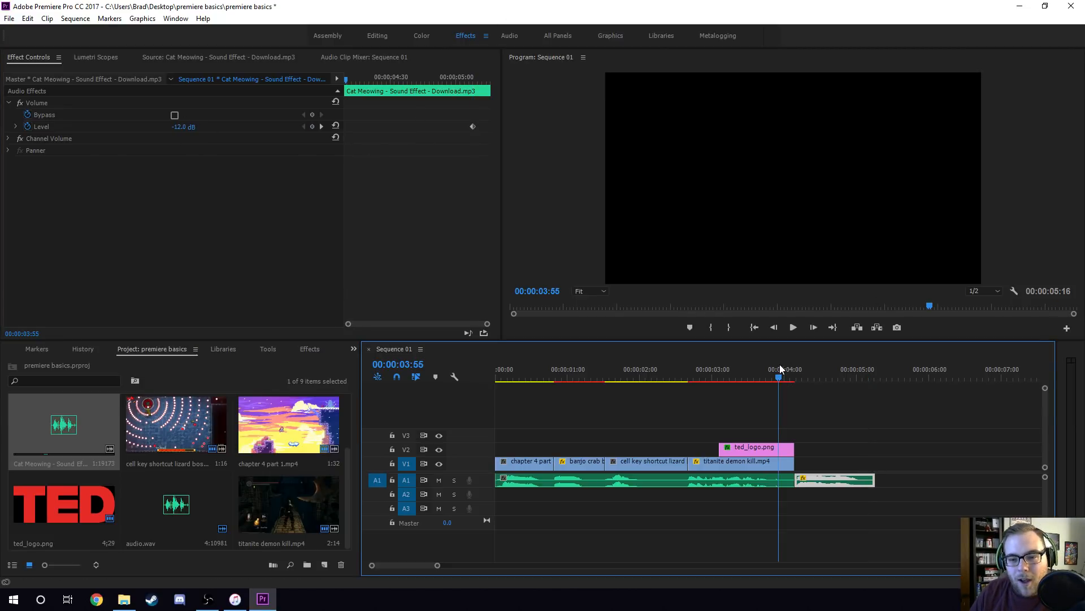
{"action": "key", "text": "space"}
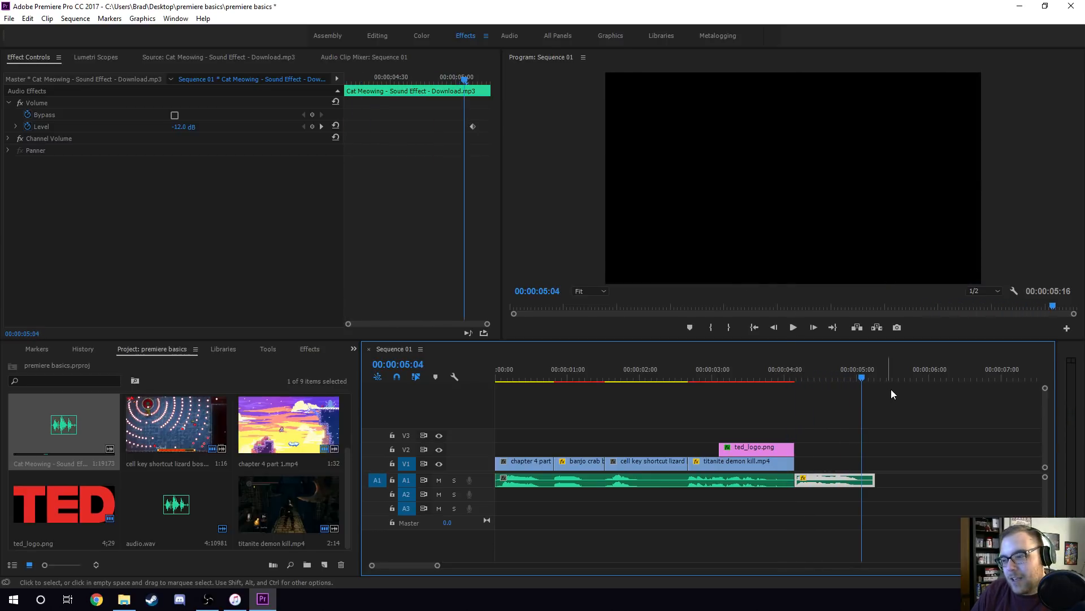
{"action": "left_click", "coordinate": [754, 415]}
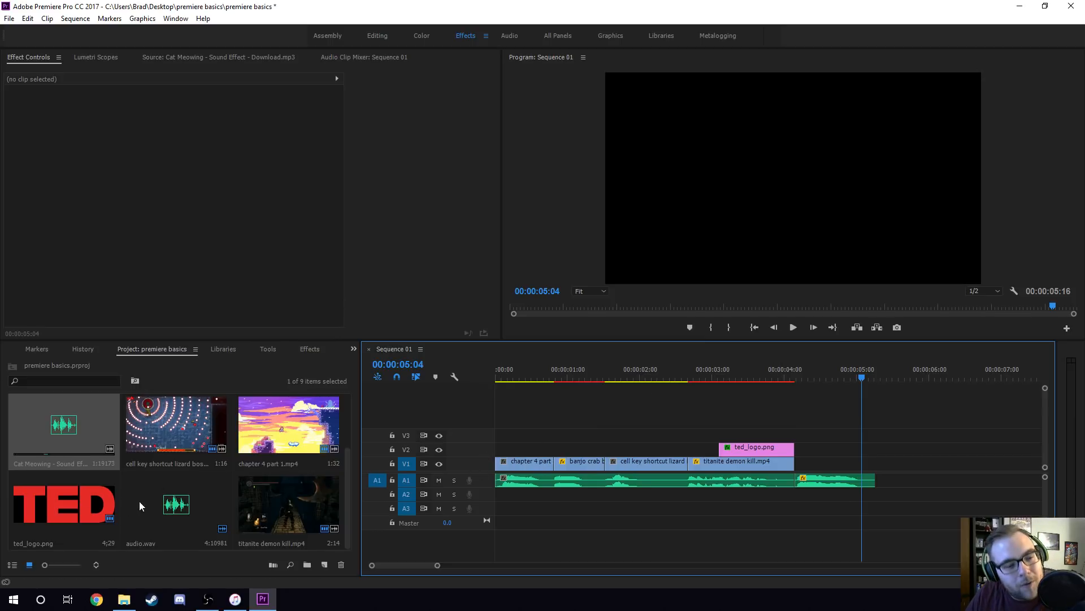
Open AdhesiveWombat - 8 Bit Adventure.mp3 from the project in the source monitor and play its opening.
{"action": "left_click", "coordinate": [166, 504]}
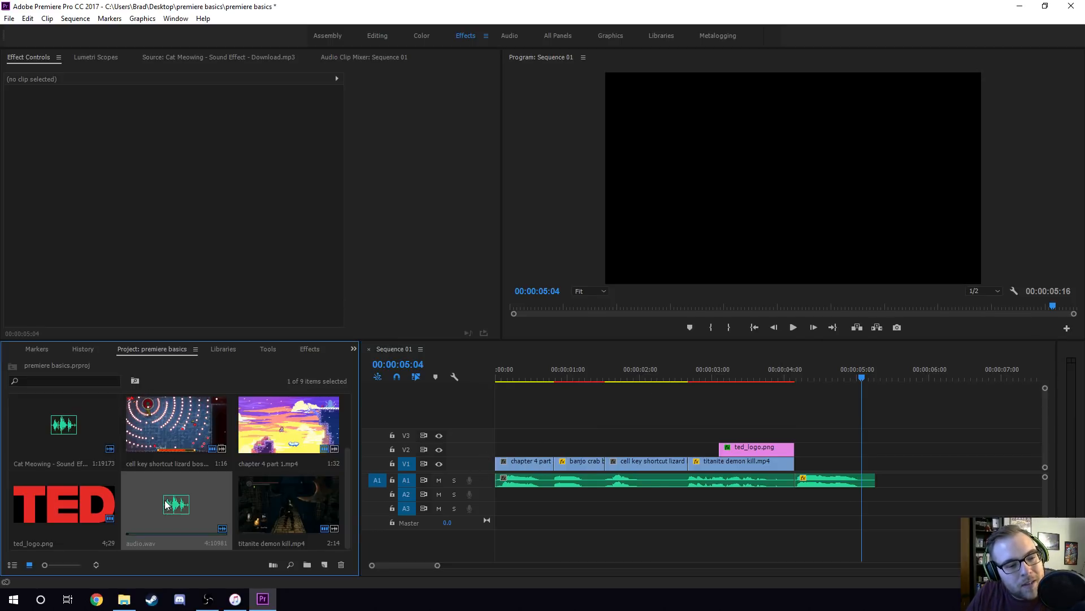
{"action": "scroll", "coordinate": [161, 476], "scroll_direction": "up", "scroll_amount": 2}
{"action": "left_click", "coordinate": [159, 427]}
{"action": "double_click", "coordinate": [172, 429]}
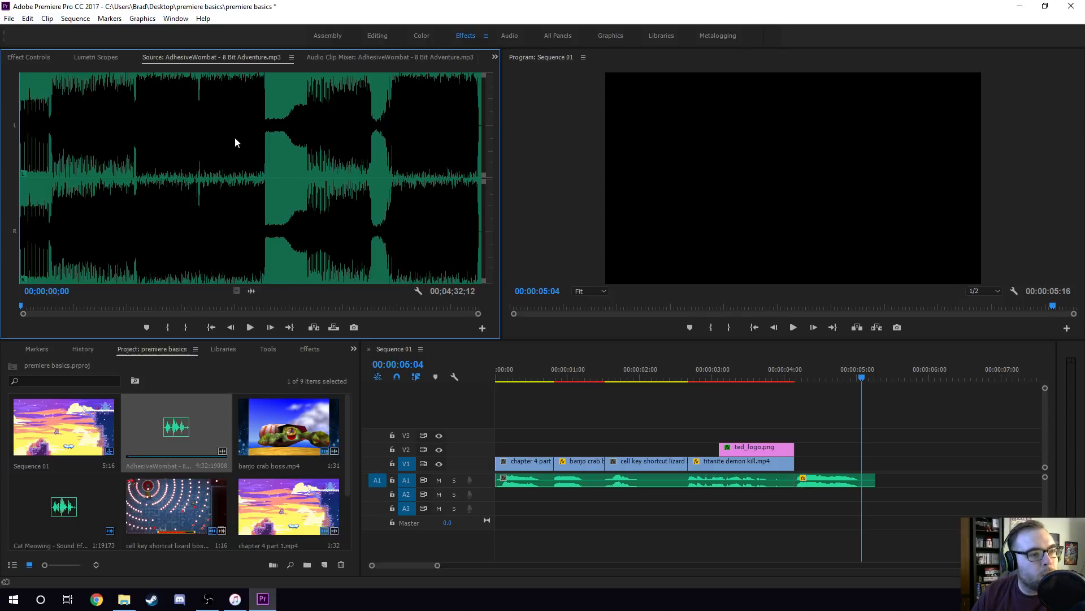
{"action": "key", "text": "space"}
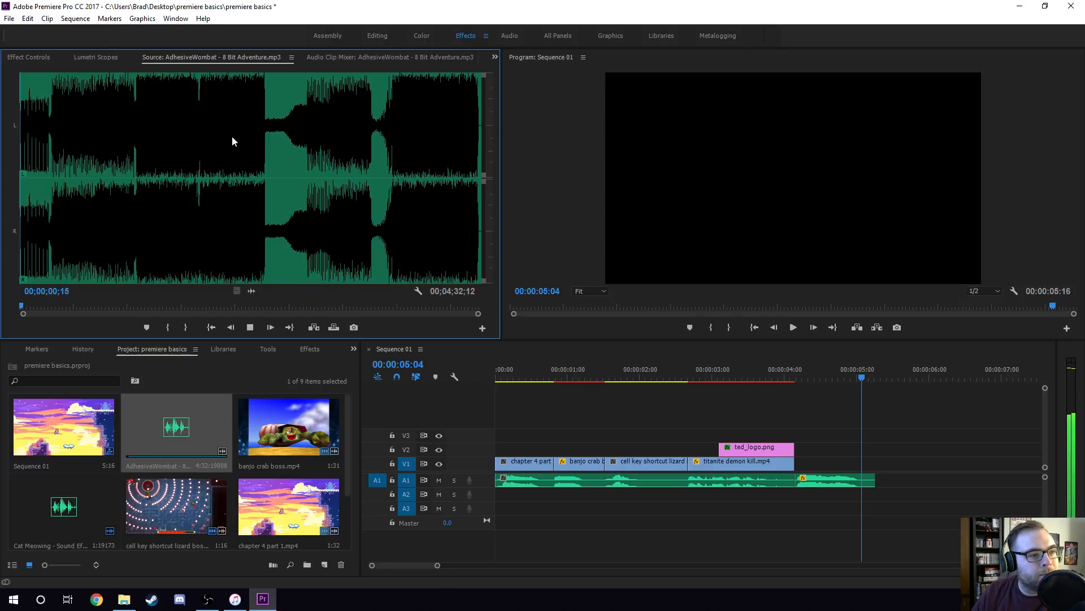
Try in points for the music around 00;00;18;09, where its waveform first gets louder.
{"action": "left_click", "coordinate": [49, 137]}
{"action": "key", "text": "i"}
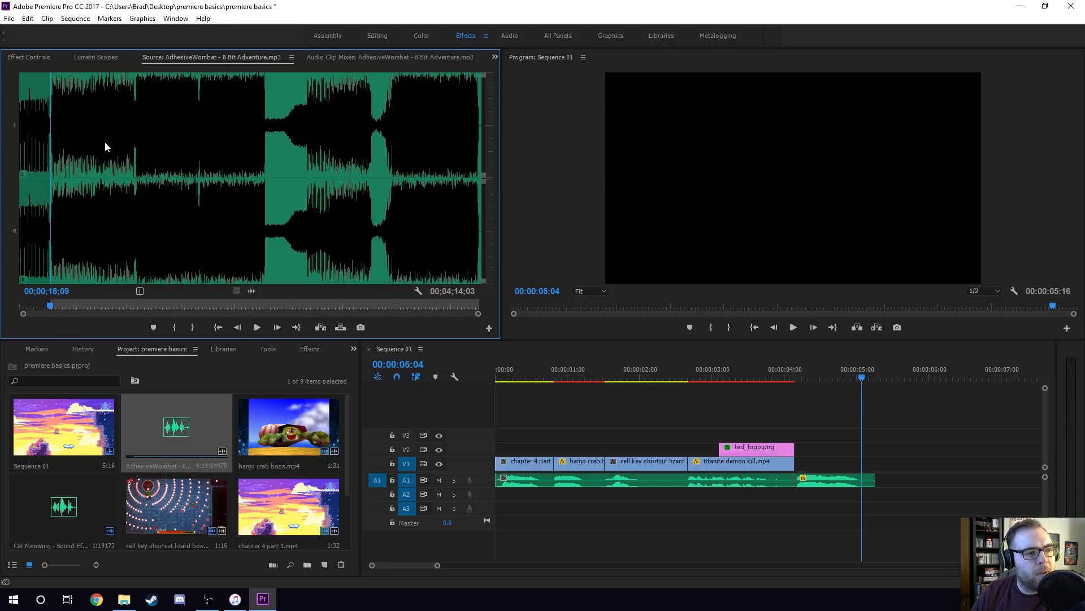
{"action": "key", "text": "space"}
{"action": "key", "text": "i"}
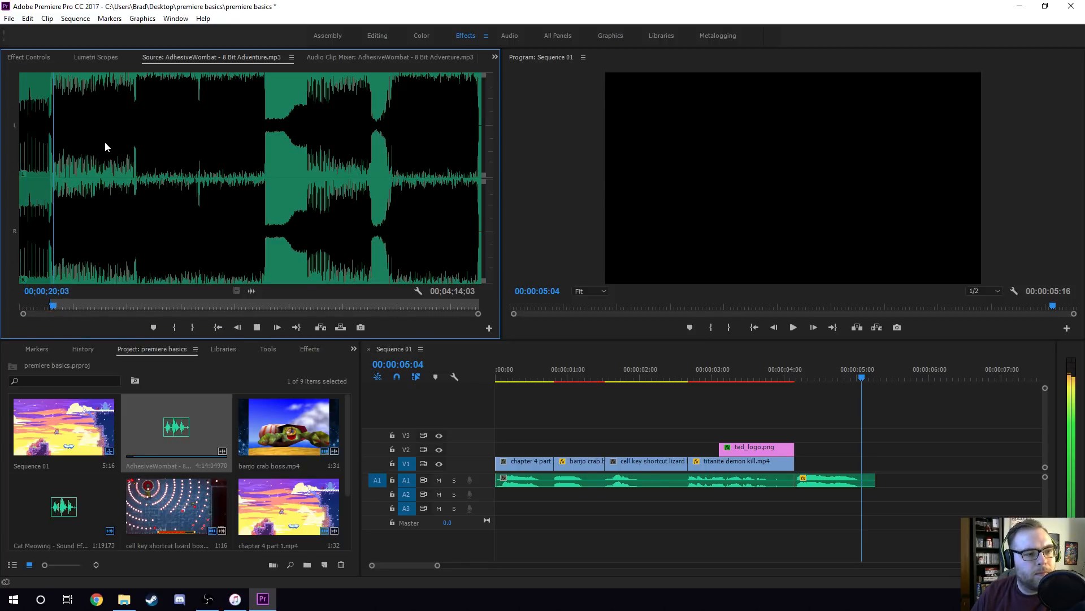
{"action": "left_click_drag", "start_coordinate": [54, 128], "coordinate": [48, 129]}
Play the music from 00;00;12;09, mark its in point at about 00;00;19;00, and listen on from there.
{"action": "left_click", "coordinate": [40, 126]}
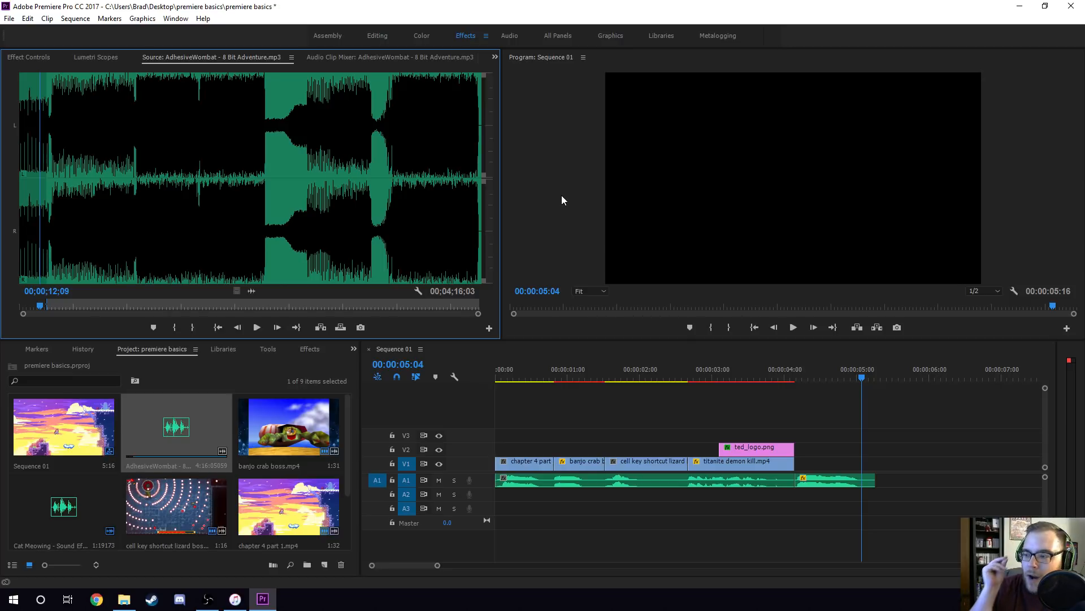
{"action": "key", "text": "space"}
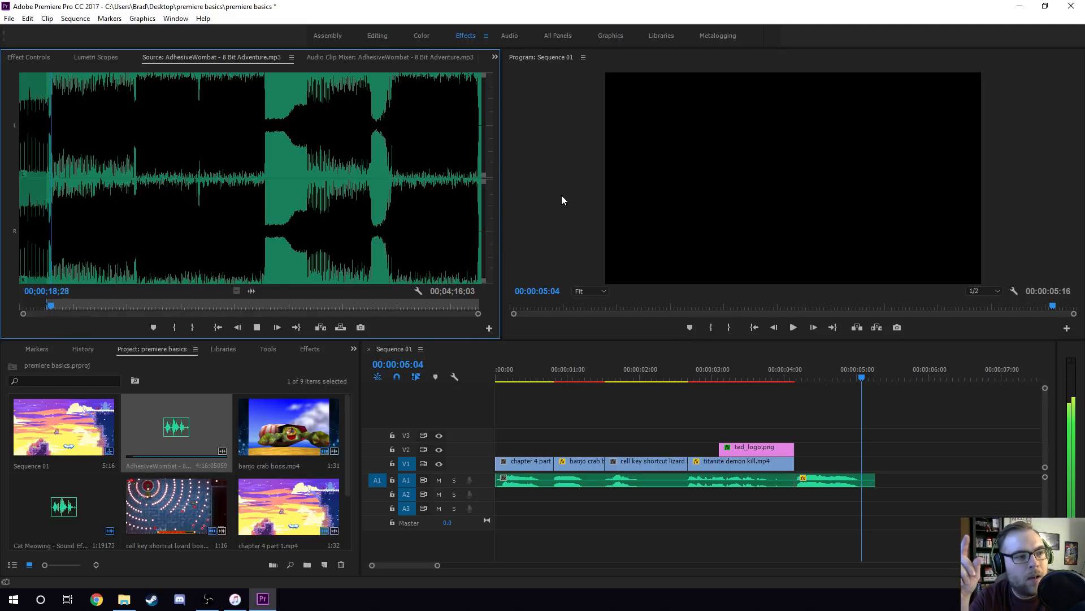
{"action": "key", "text": "space"}
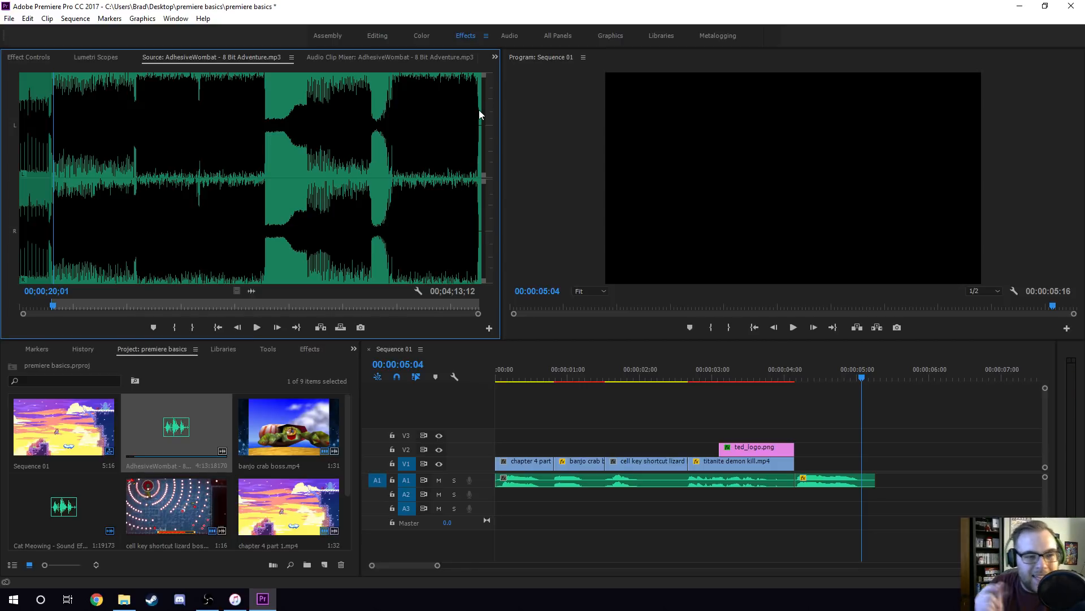
{"action": "key", "text": "space"}
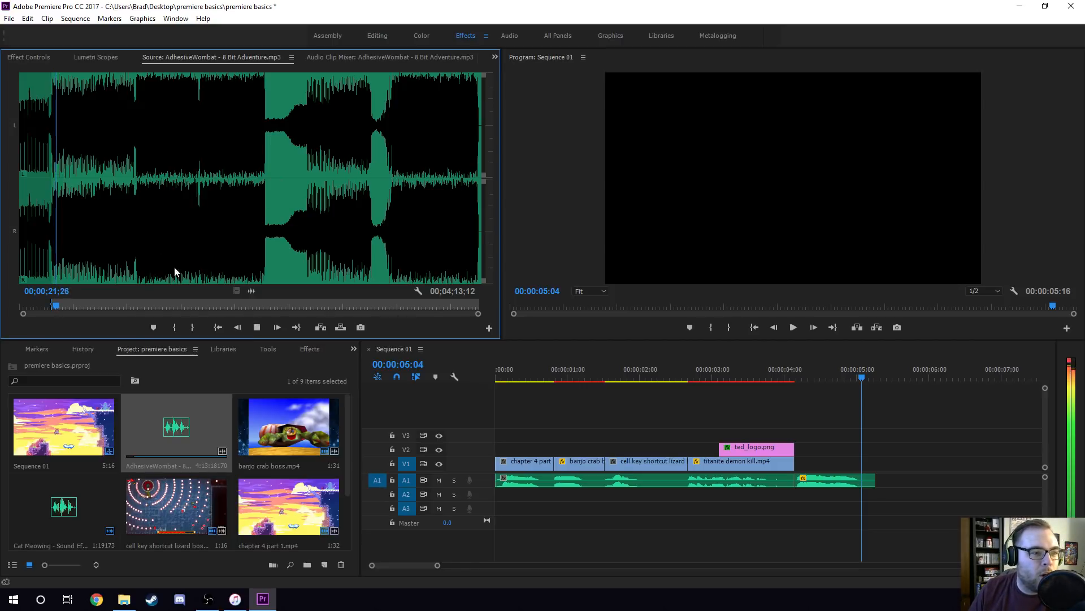
{"action": "key", "text": "space"}
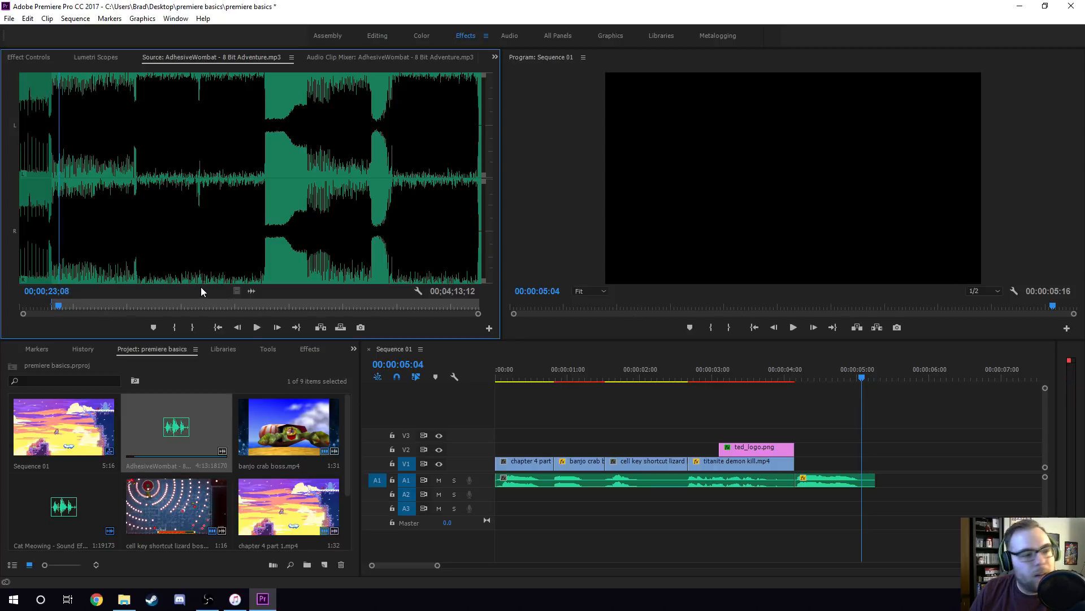
Mark the music's out point at 00;00;23;08, place the excerpt at the start of track A2 and trim its end to the end of the video.
{"action": "key", "text": "o"}
{"action": "left_click_drag", "start_coordinate": [251, 292], "coordinate": [497, 494]}
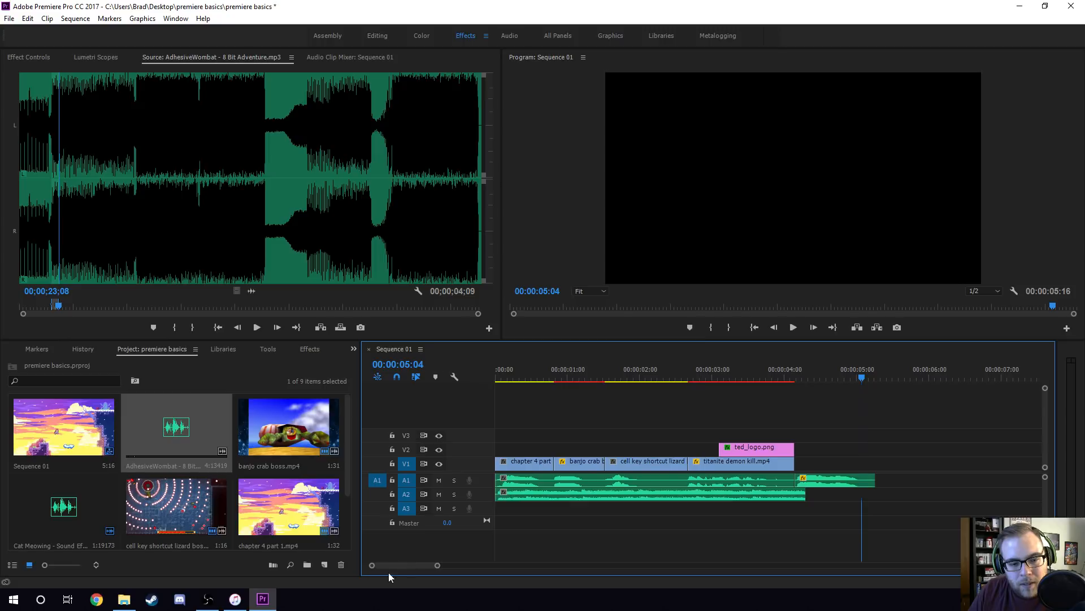
{"action": "left_click_drag", "start_coordinate": [805, 496], "coordinate": [794, 499]}
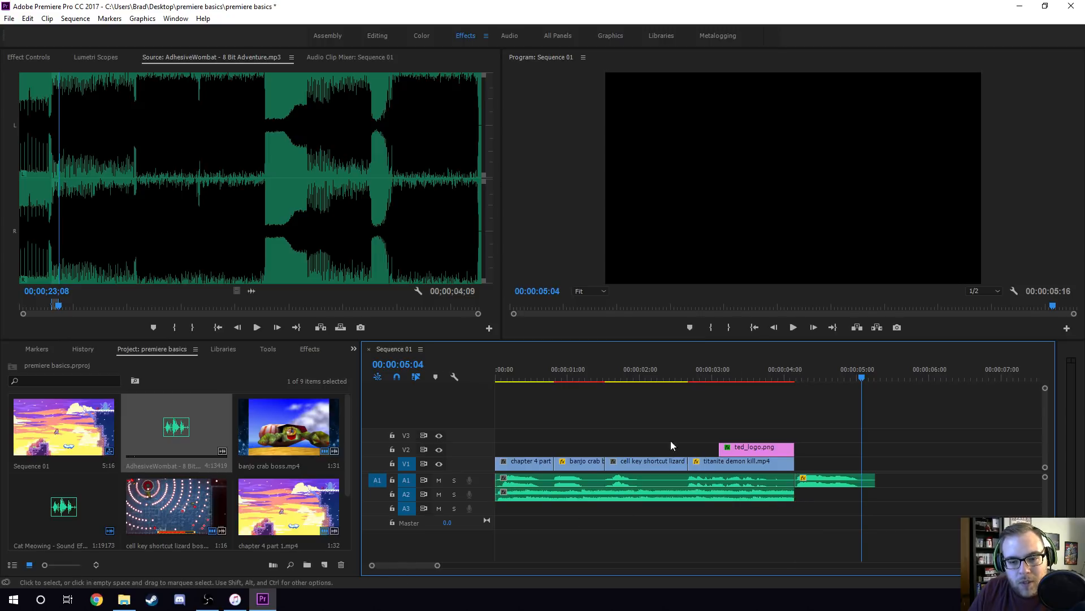
Save the project and play the sequence from its start to hear the music under the voice-over.
{"action": "key", "text": "Home"}
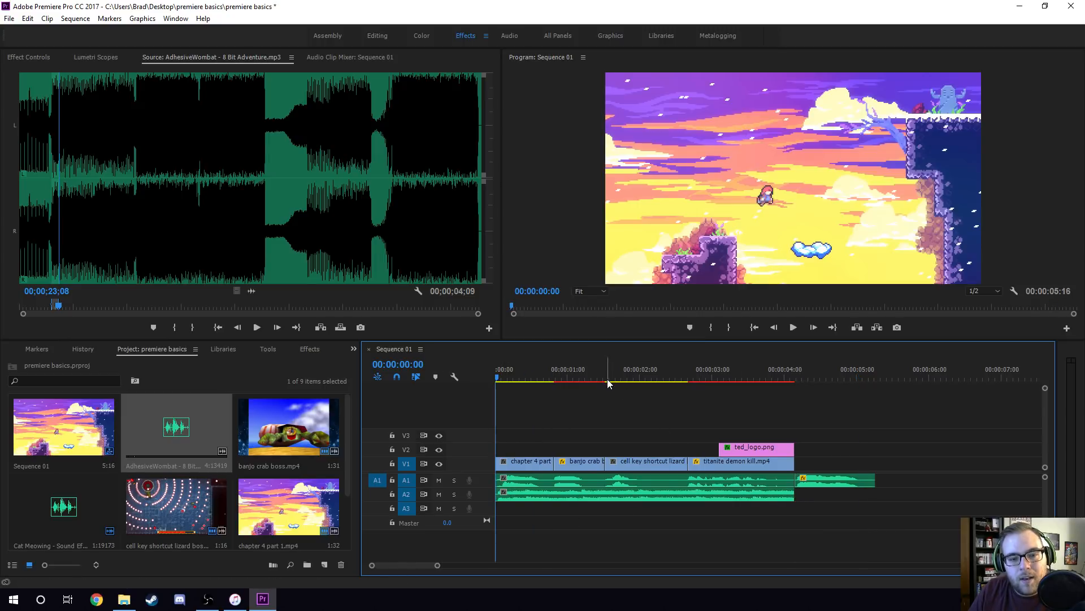
{"action": "key", "text": "ctrl+s"}
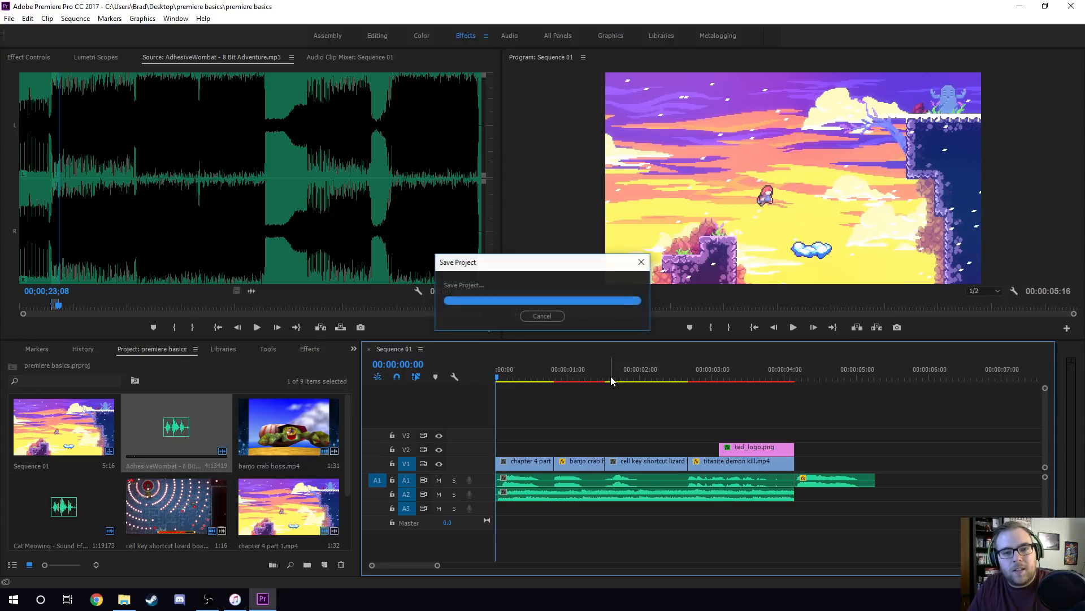
{"action": "key", "text": "space"}
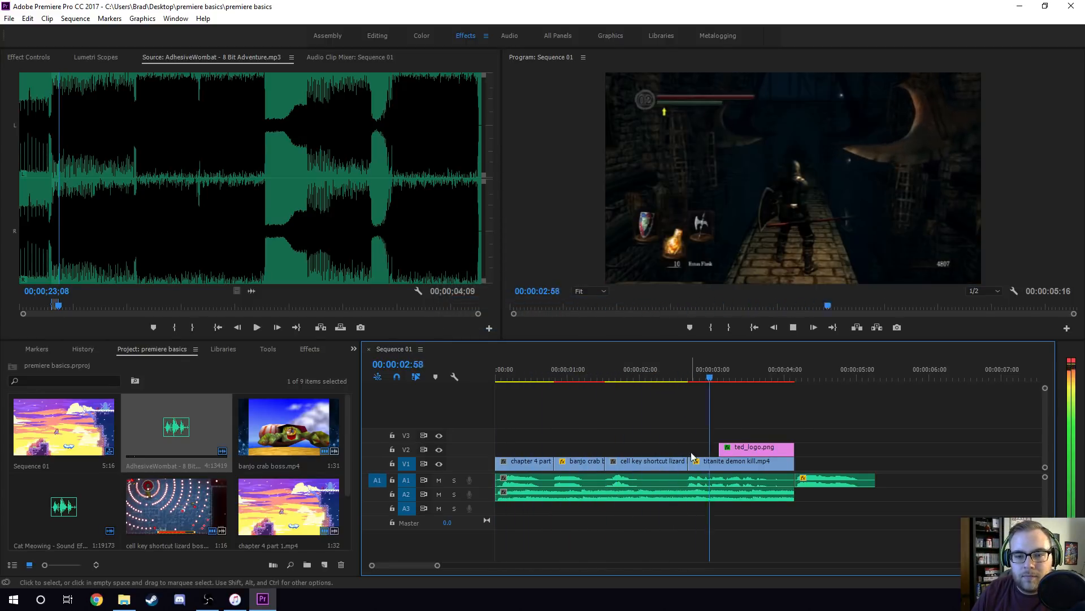
{"action": "key", "text": "space"}
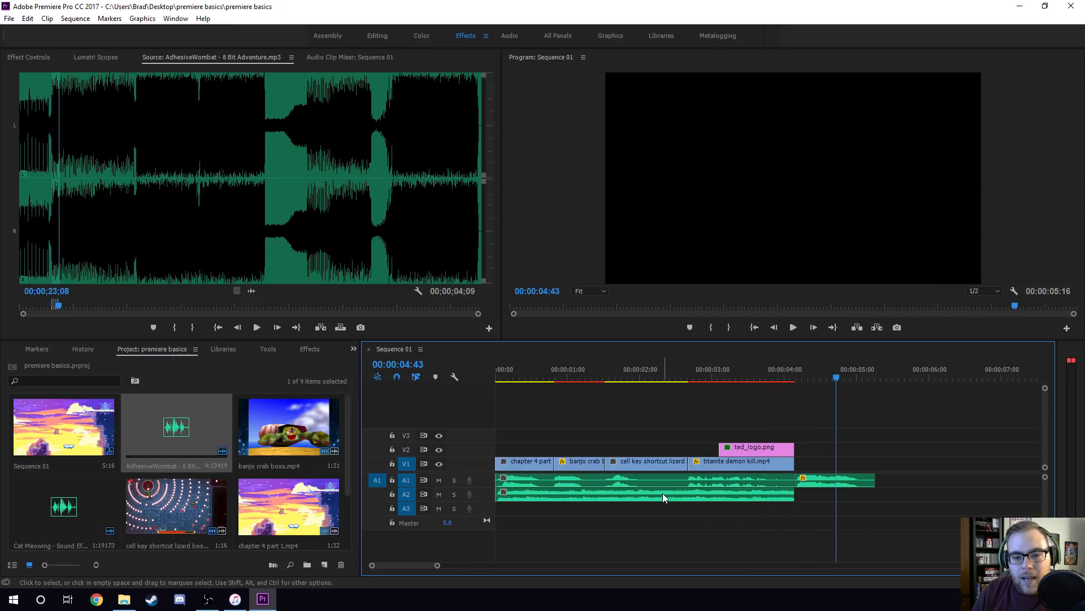
Set the volume level of the music clip on A2 to -16 dB at 00:00:02:11 and deselect the clip.
{"action": "left_click", "coordinate": [663, 493]}
{"action": "left_click", "coordinate": [21, 58]}
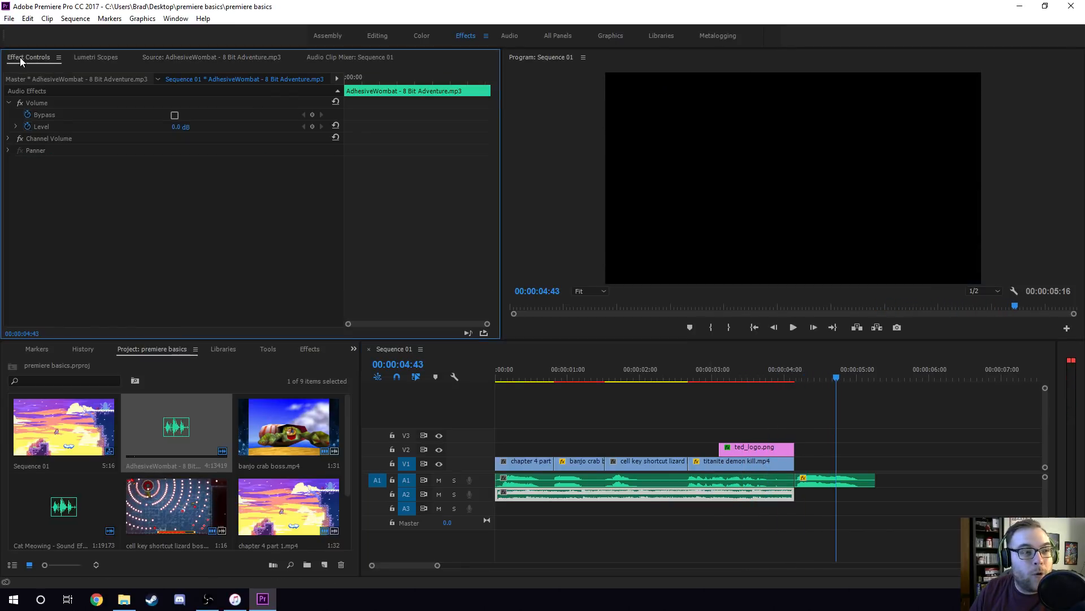
{"action": "left_click", "coordinate": [421, 78]}
{"action": "left_click", "coordinate": [181, 126]}
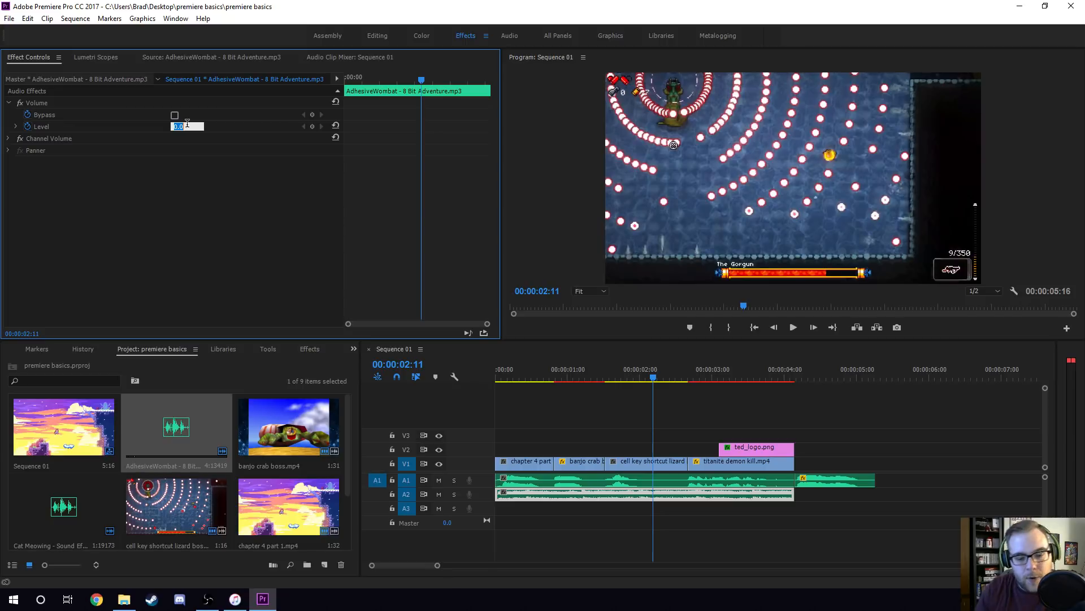
{"action": "type", "text": "-1"}
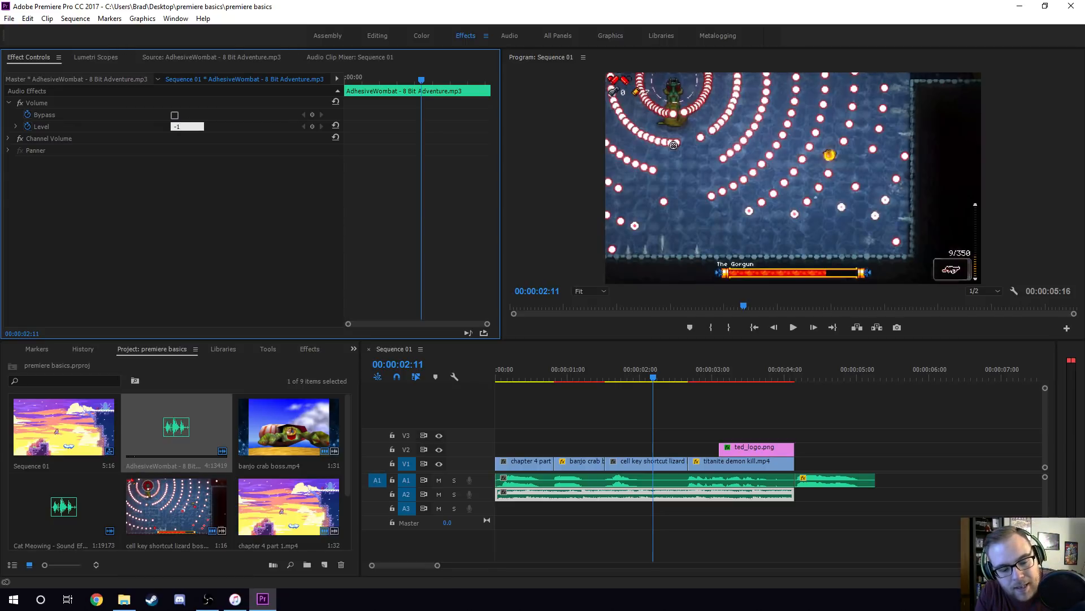
{"action": "type", "text": "6"}
{"action": "key", "text": "Return"}
{"action": "left_click", "coordinate": [557, 421]}
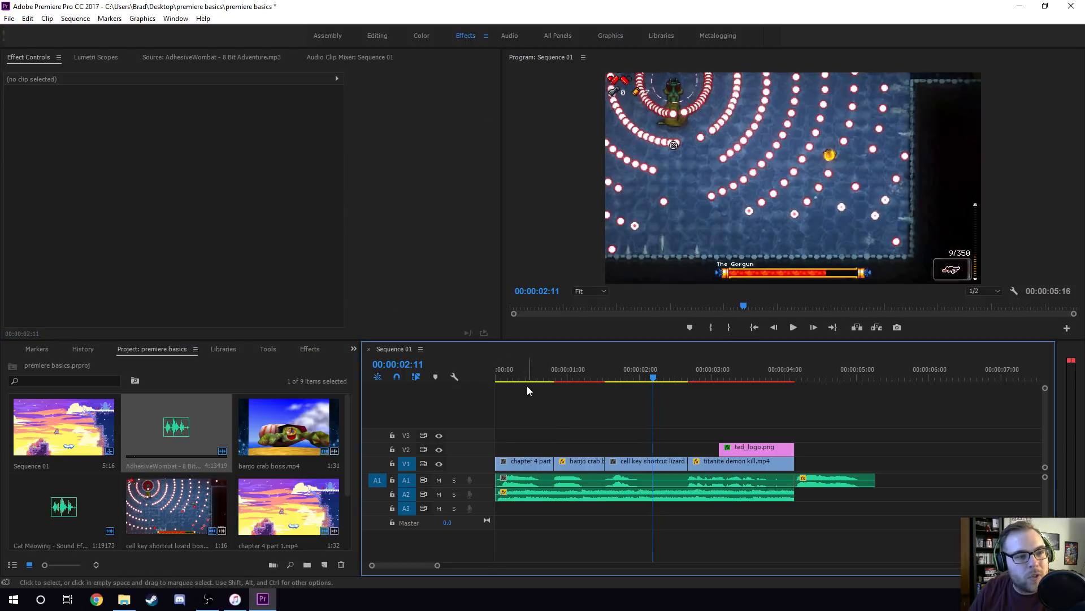
Try a keyframed music fade-out, moving the level keyframe to 00:00:03:47 and lowering the level to -287.5 dB at the clip's end.
{"action": "key", "text": "Home"}
{"action": "left_click", "coordinate": [549, 494]}
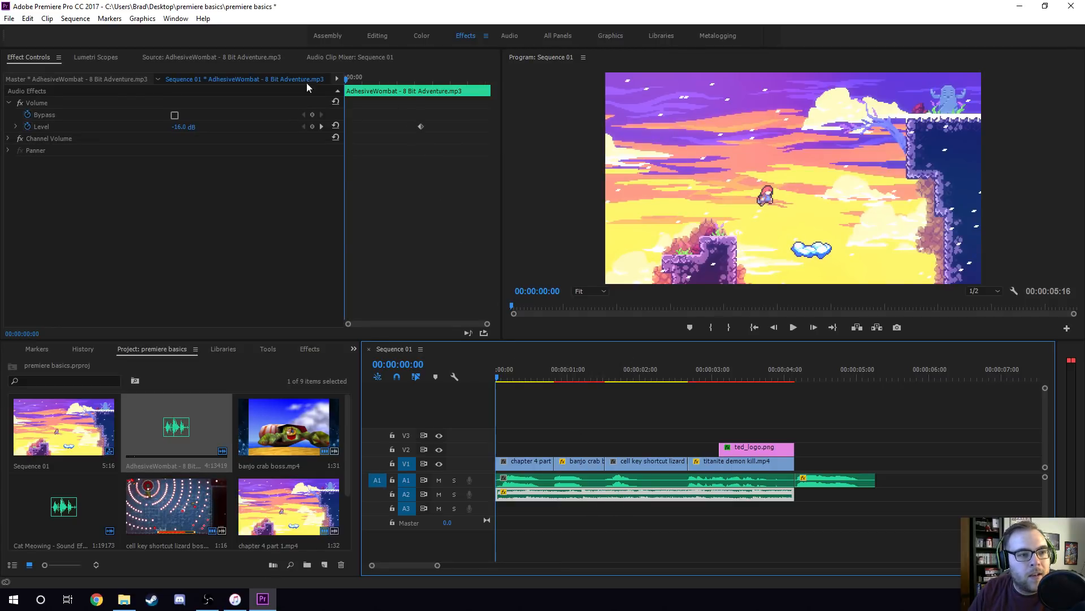
{"action": "left_click", "coordinate": [409, 81]}
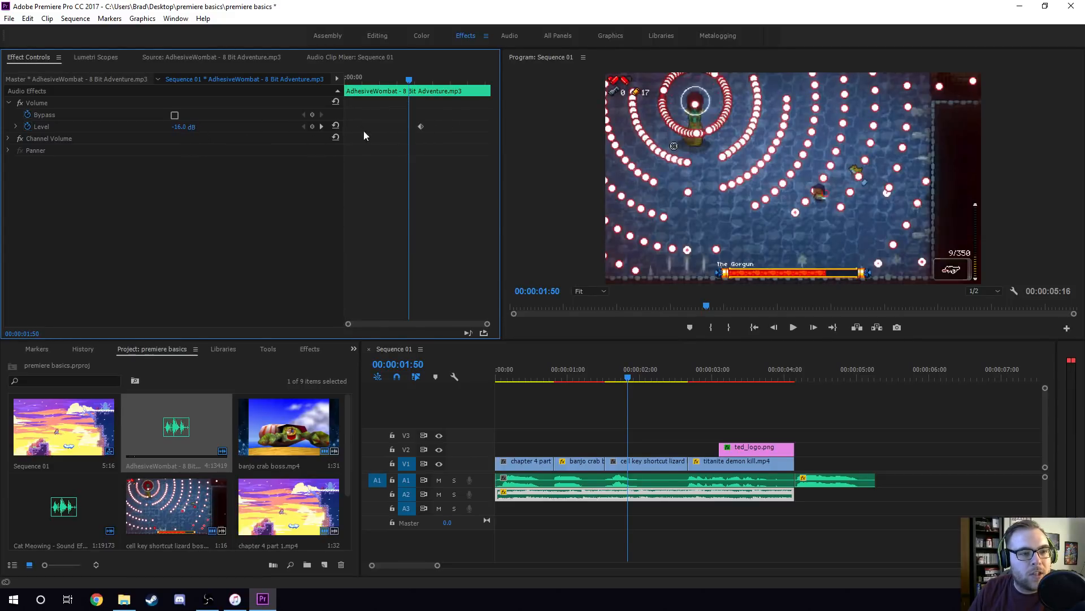
{"action": "left_click", "coordinate": [321, 127]}
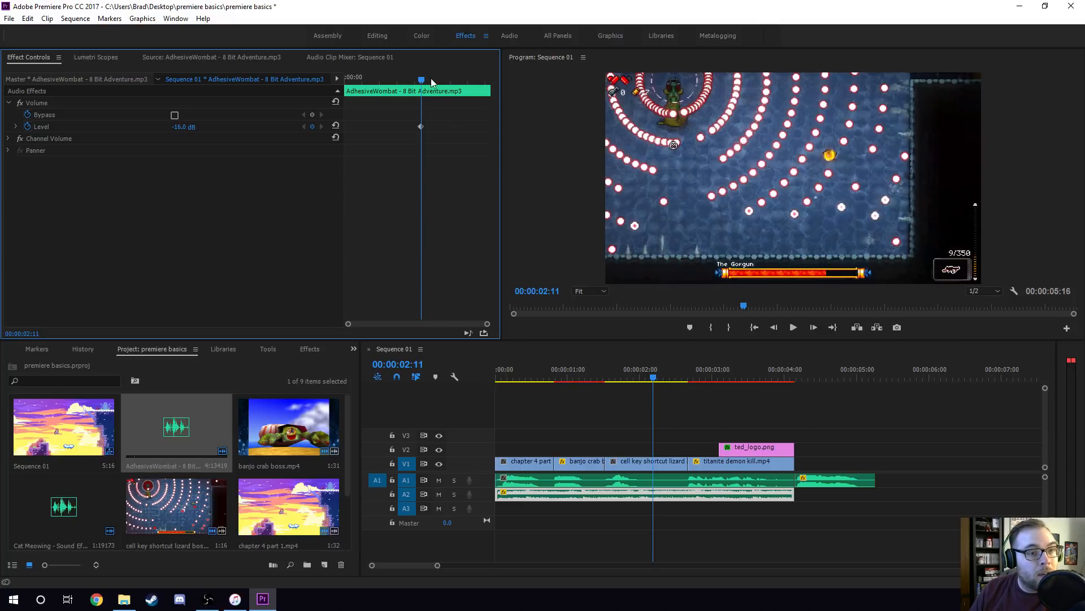
{"action": "left_click_drag", "start_coordinate": [431, 81], "coordinate": [477, 81]}
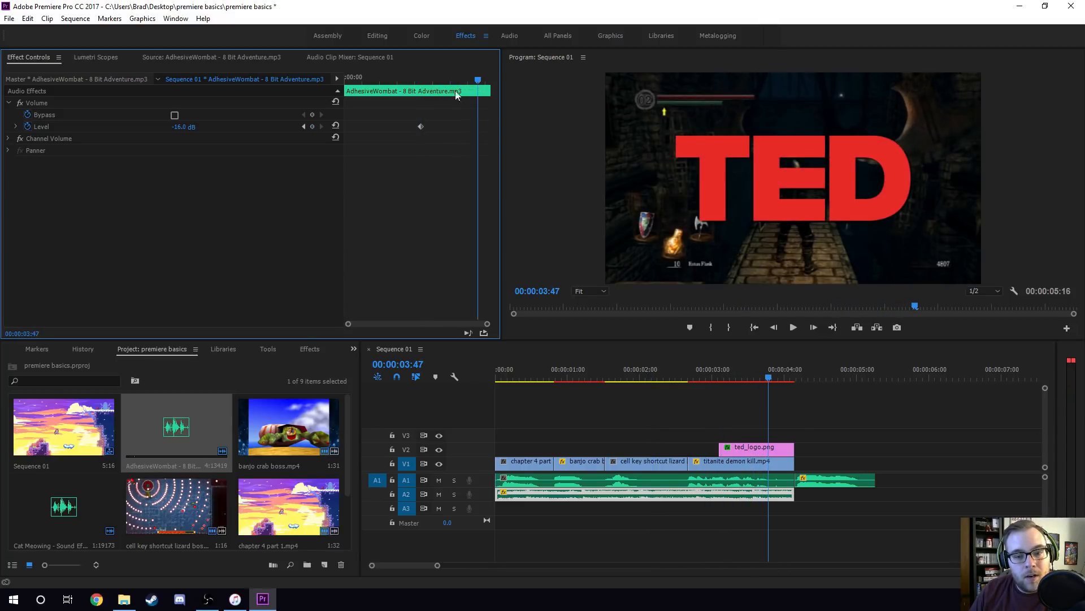
{"action": "left_click_drag", "start_coordinate": [422, 127], "coordinate": [476, 131]}
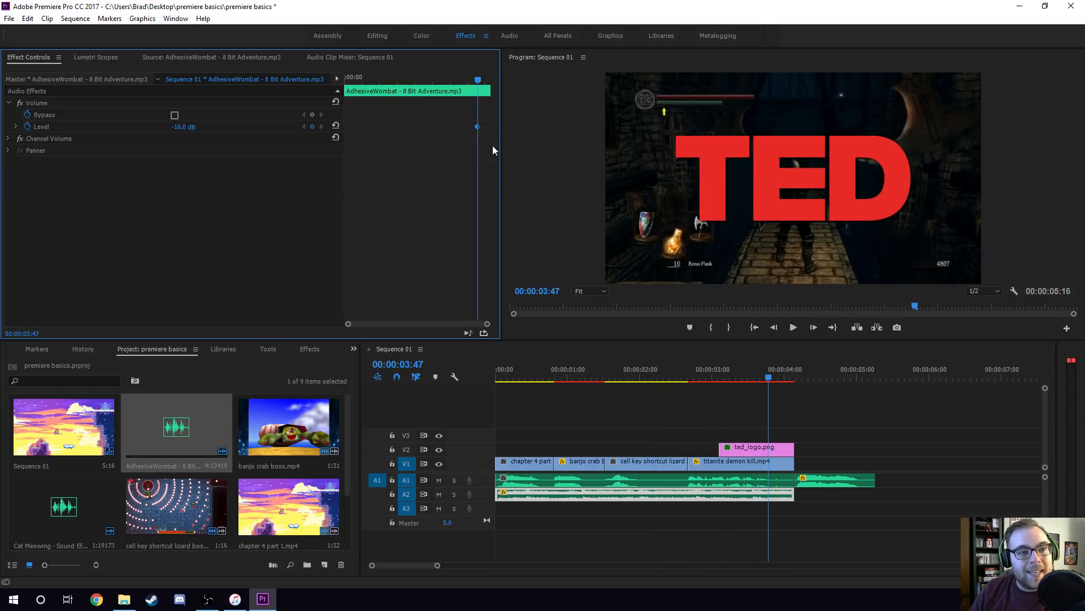
{"action": "left_click_drag", "start_coordinate": [478, 80], "coordinate": [491, 80]}
{"action": "left_click_drag", "start_coordinate": [192, 129], "coordinate": [134, 163]}
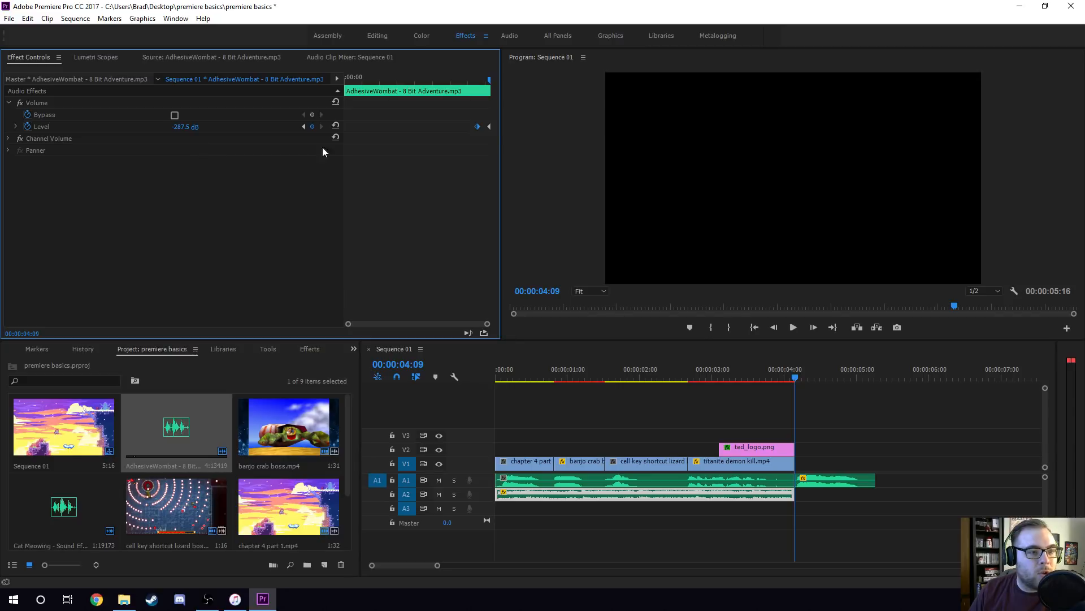
Move the cat meow along A1 until it ends at about 00:00:06:32, and play the music's fade-out by itself.
{"action": "left_click", "coordinate": [480, 77]}
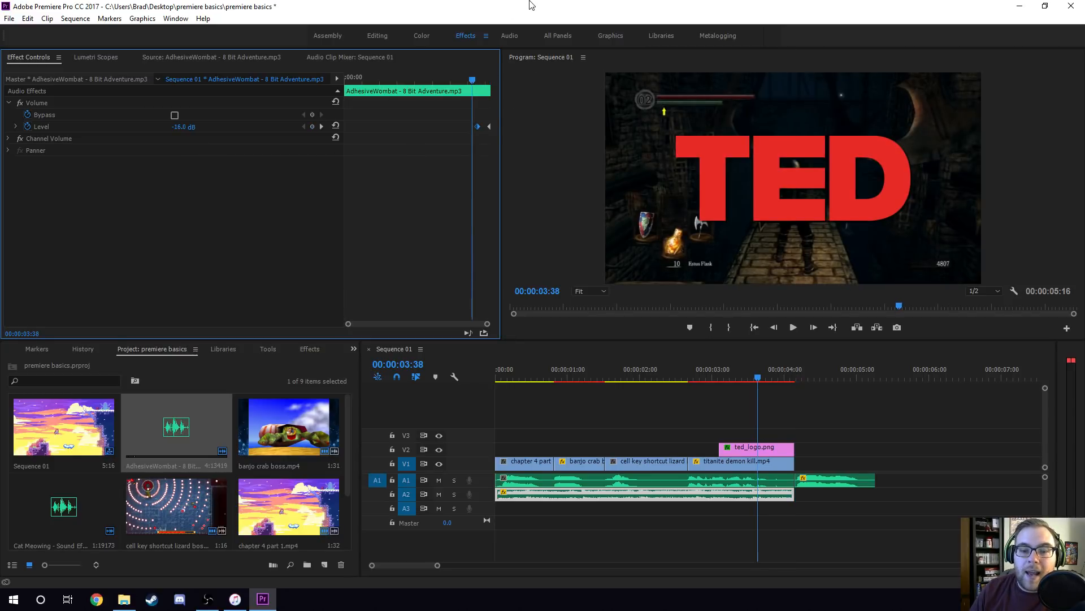
{"action": "key", "text": "space"}
{"action": "key", "text": "space"}
{"action": "left_click_drag", "start_coordinate": [522, 379], "coordinate": [466, 388]}
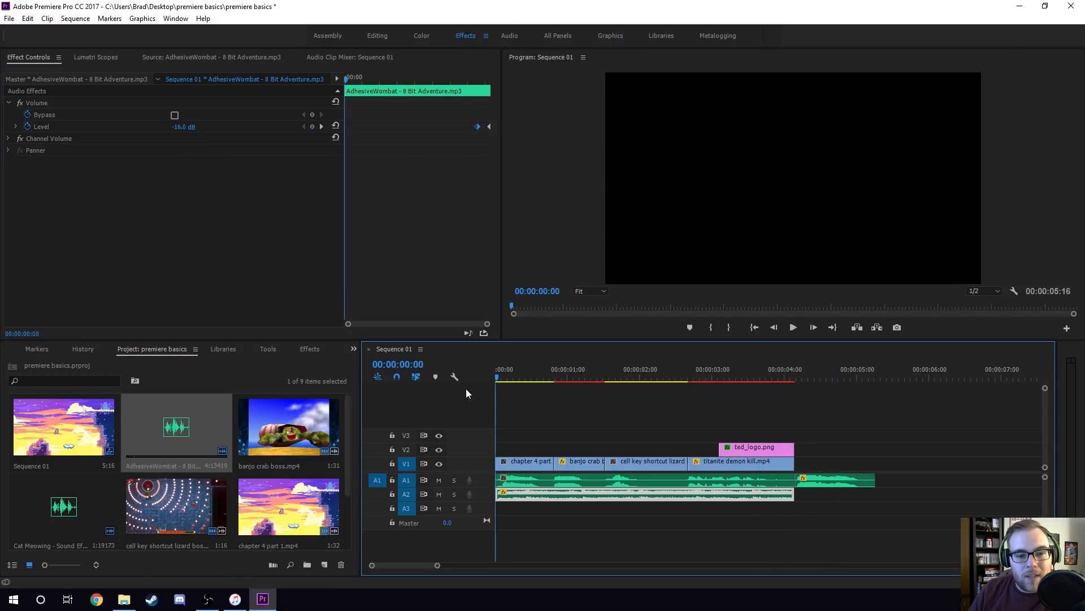
{"action": "left_click_drag", "start_coordinate": [823, 480], "coordinate": [913, 480]}
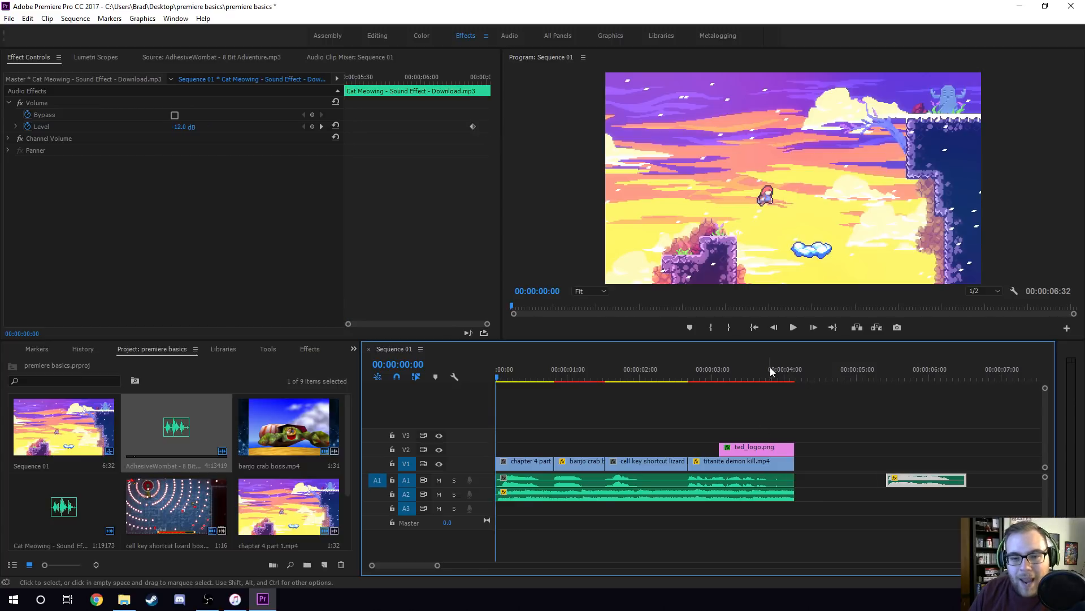
{"action": "left_click", "coordinate": [769, 367]}
{"action": "key", "text": "space"}
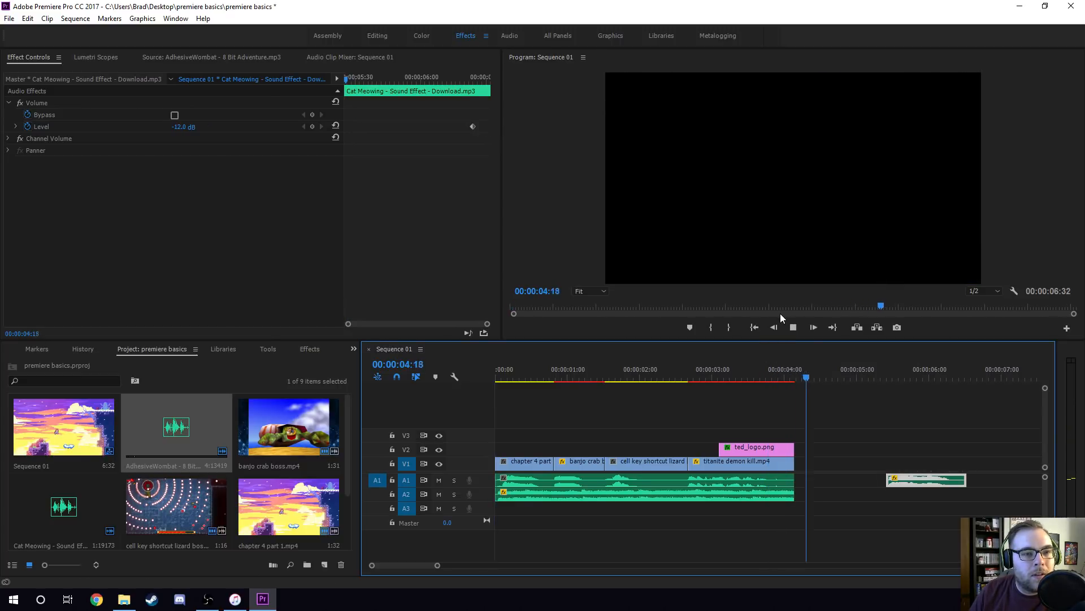
{"action": "left_click", "coordinate": [752, 373]}
{"action": "left_click", "coordinate": [691, 368]}
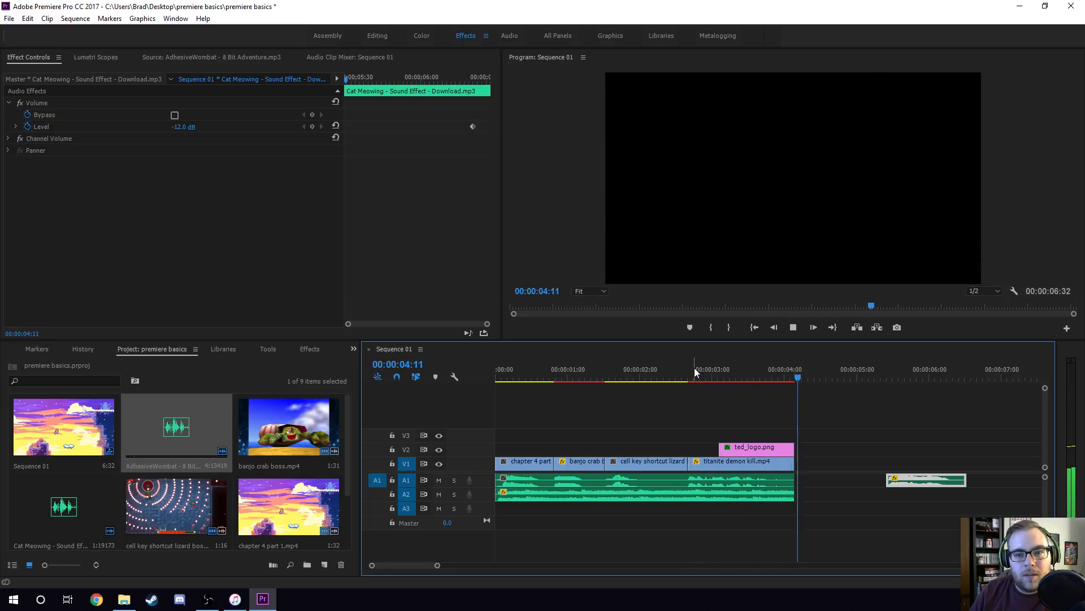
{"action": "key", "text": "space"}
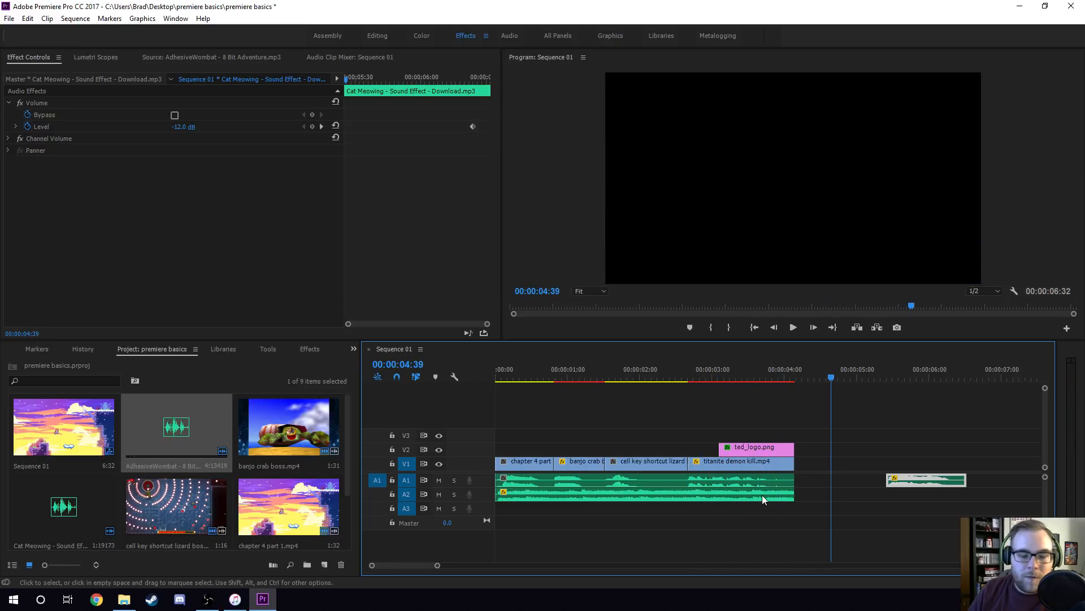
Try a longer music fade-out by moving its first level keyframe to about 00:00:03:18, and play the result.
{"action": "left_click", "coordinate": [721, 493]}
{"action": "left_click", "coordinate": [460, 79]}
{"action": "left_click_drag", "start_coordinate": [478, 127], "coordinate": [457, 127]}
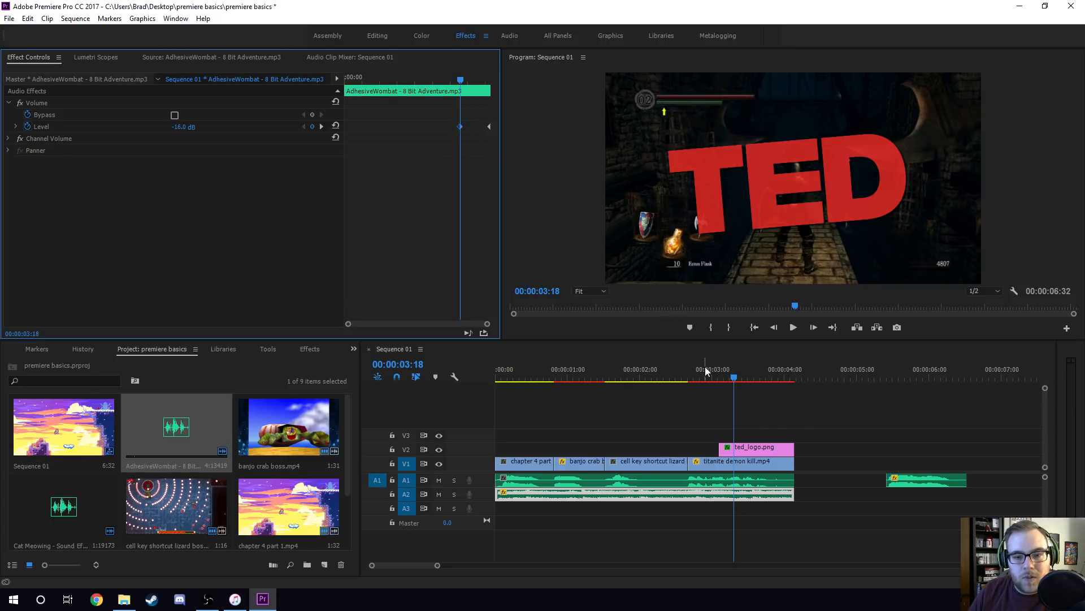
{"action": "left_click", "coordinate": [730, 387]}
{"action": "key", "text": "space"}
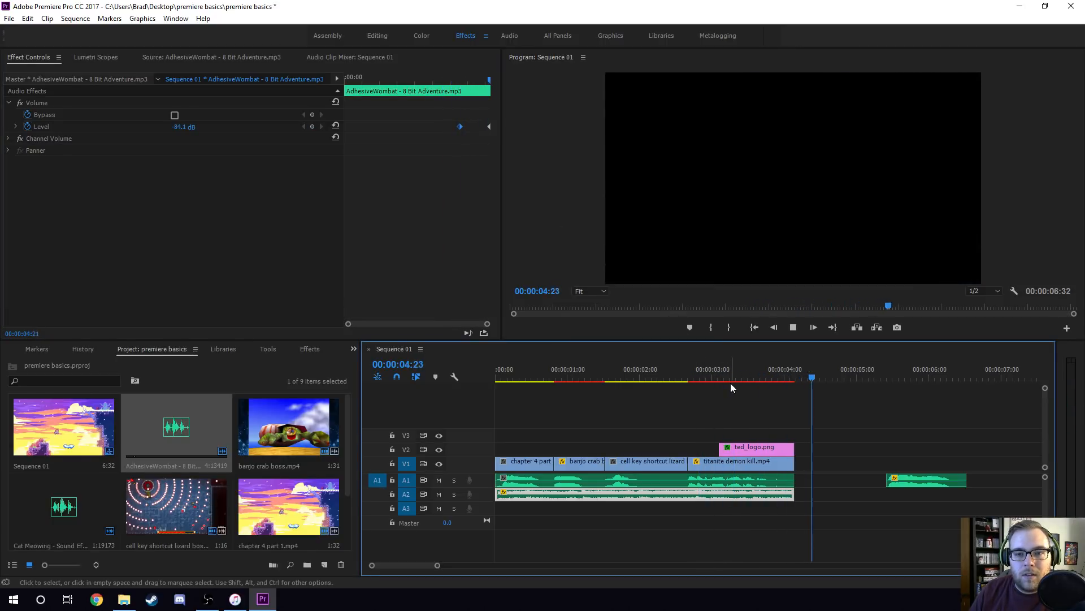
{"action": "key", "text": "space"}
Move the cat meow back to directly after the voice-over on A1, play the ending, and return the playhead to 00:00:02:38.
{"action": "left_click_drag", "start_coordinate": [910, 481], "coordinate": [819, 484]}
{"action": "left_click", "coordinate": [756, 370]}
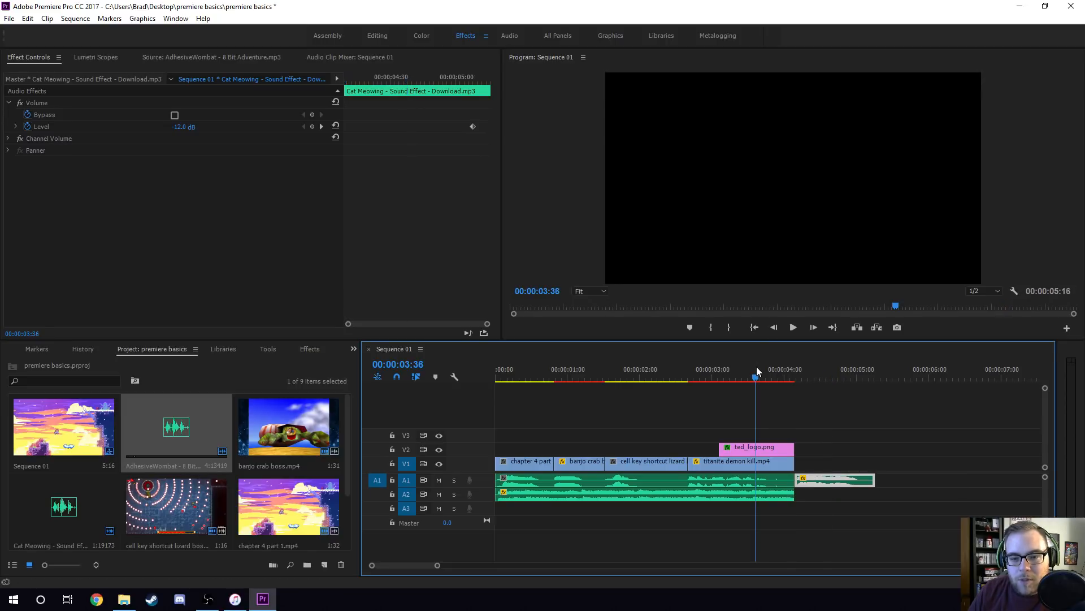
{"action": "key", "text": "space"}
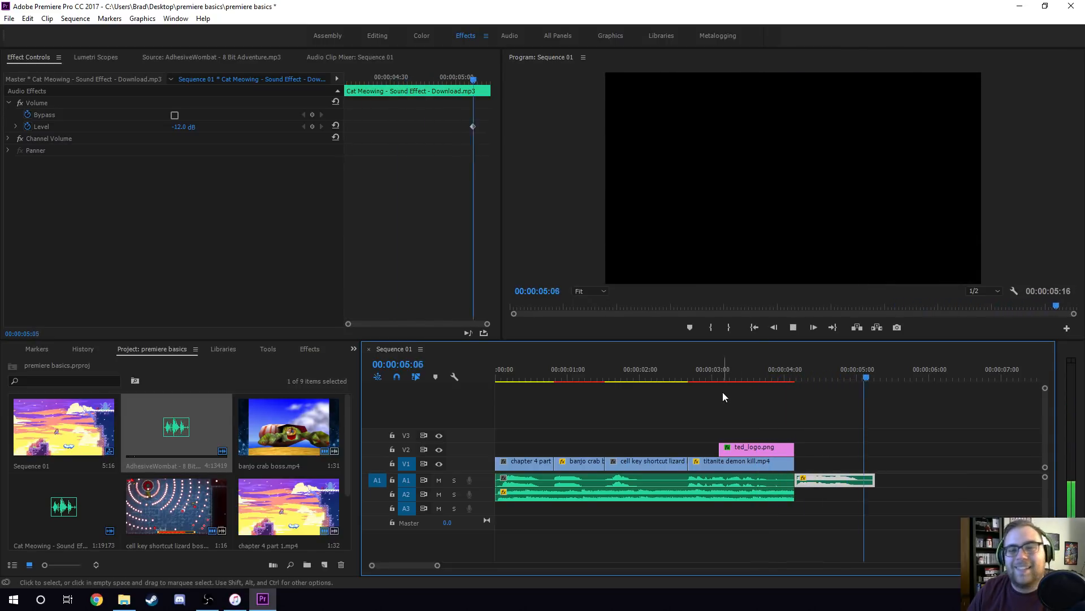
{"action": "left_click", "coordinate": [680, 397]}
{"action": "left_click", "coordinate": [687, 379]}
Delete the music clip's level keyframes and apply the default audio transition to the clip's end.
{"action": "left_click", "coordinate": [697, 494]}
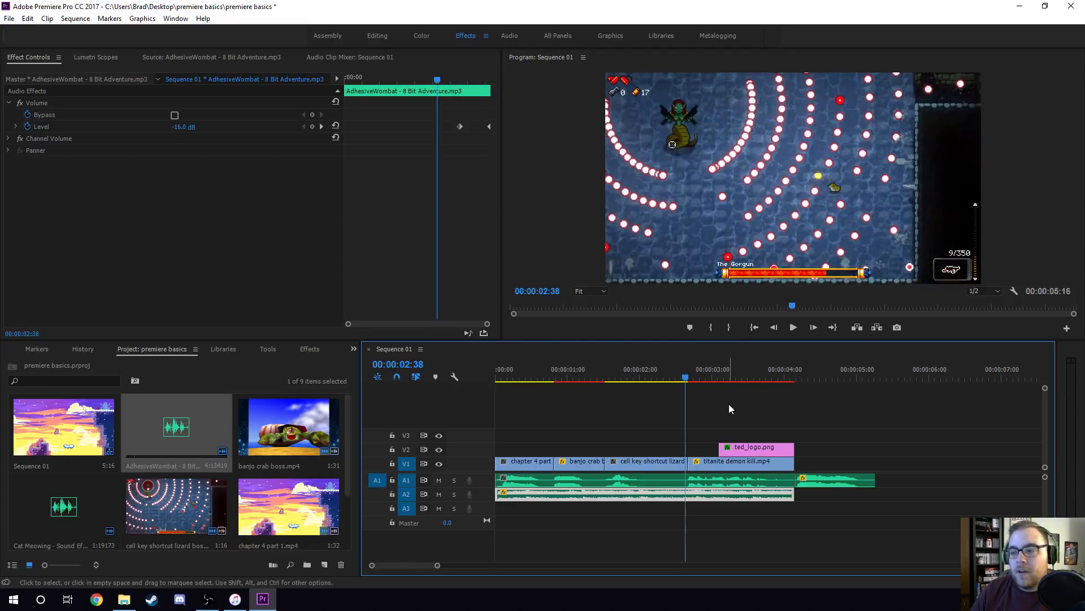
{"action": "left_click_drag", "start_coordinate": [457, 109], "coordinate": [510, 147]}
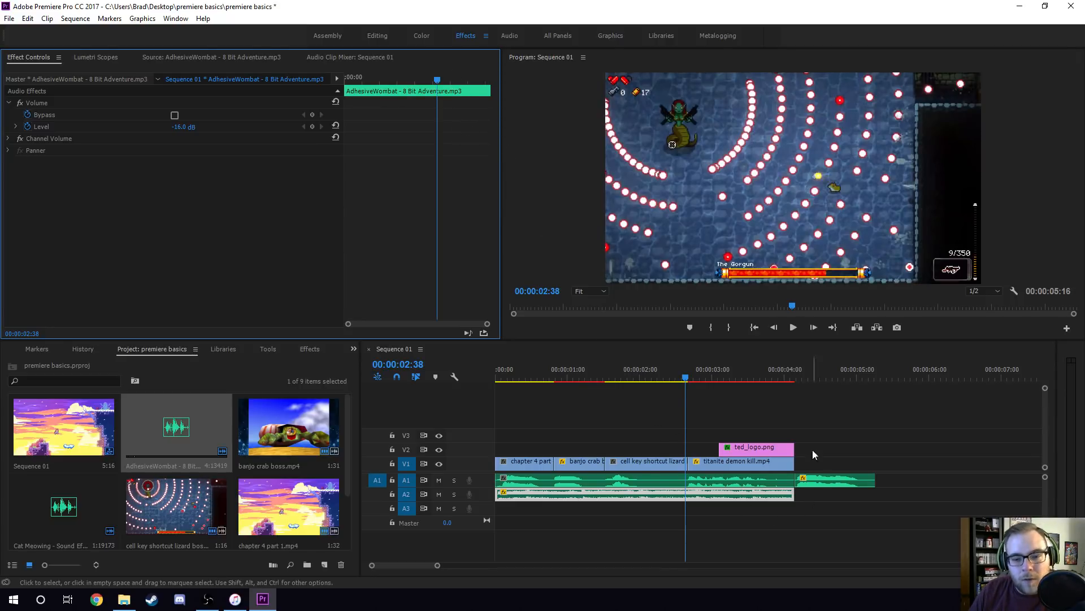
{"action": "left_click", "coordinate": [806, 408]}
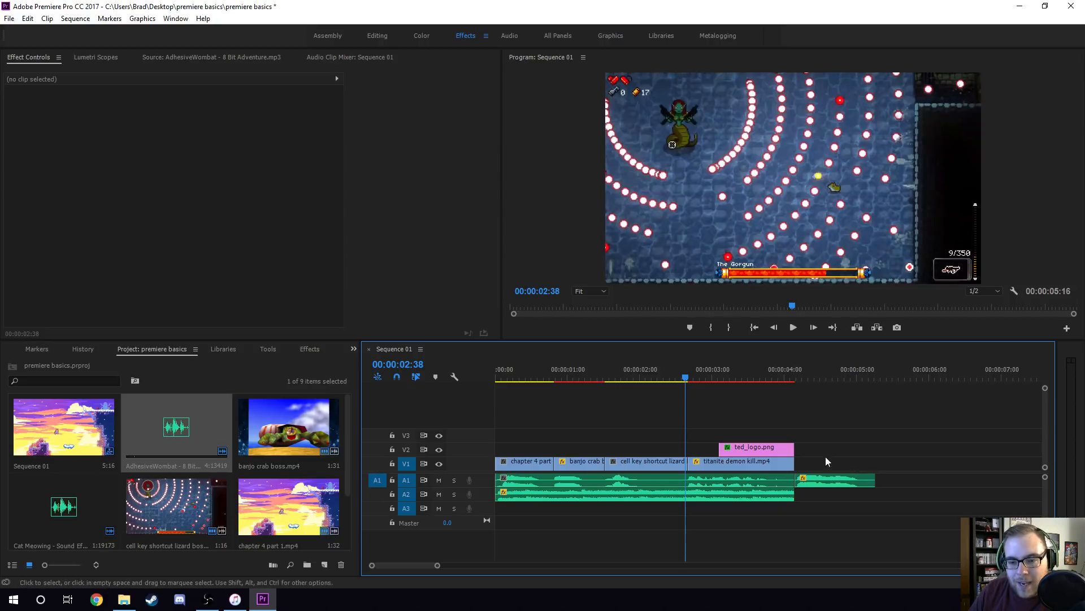
{"action": "right_click", "coordinate": [797, 494]}
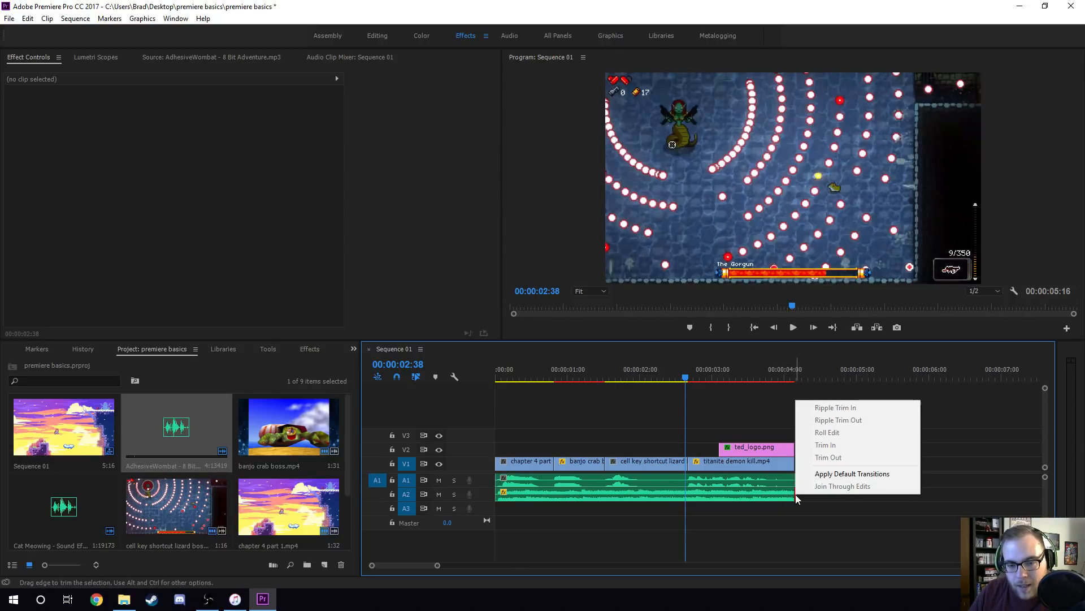
{"action": "left_click", "coordinate": [849, 475]}
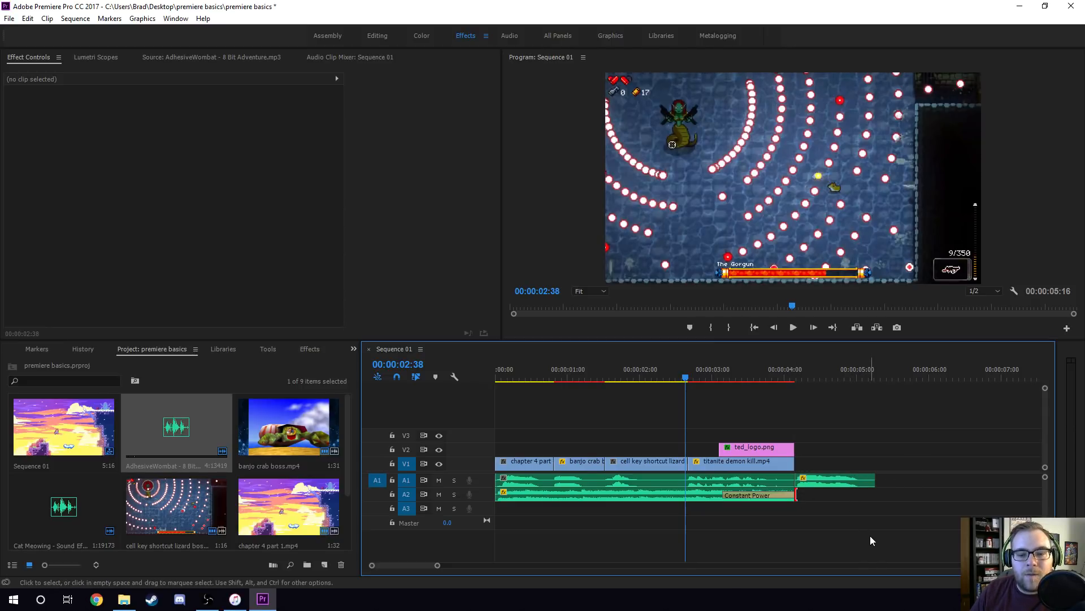
Check the Constant Power transition's settings and play the sequence from 00:00:02:38 to hear the music fade out.
{"action": "left_click", "coordinate": [769, 493]}
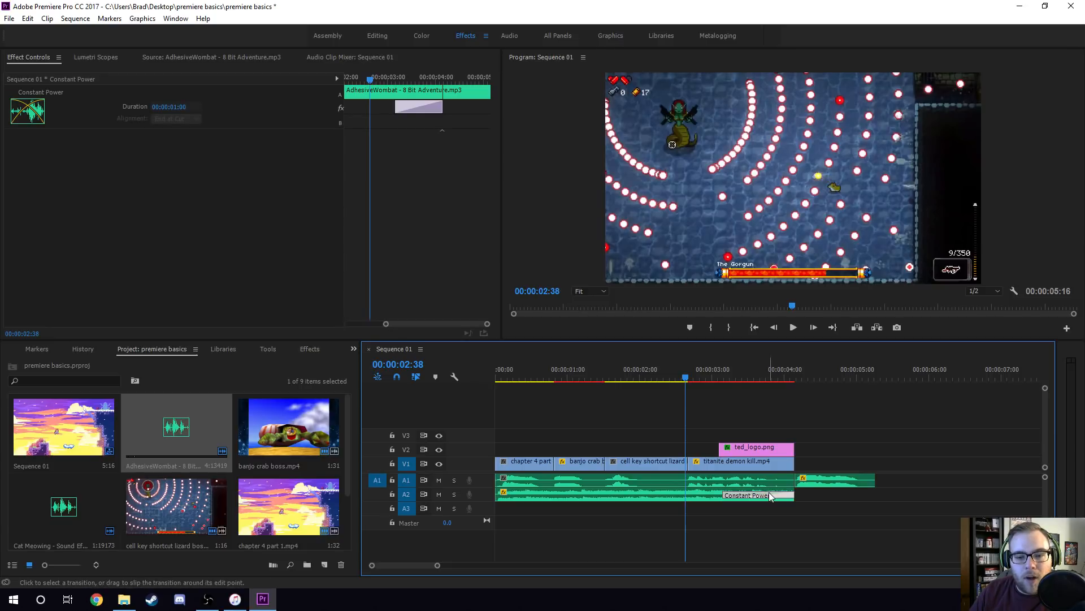
{"action": "left_click", "coordinate": [868, 414]}
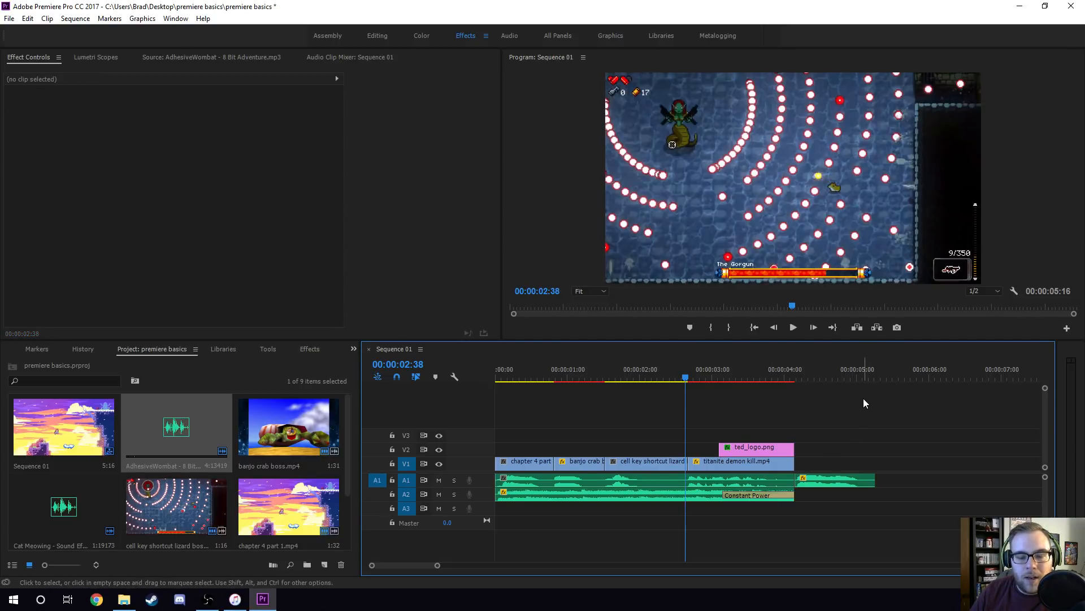
{"action": "key", "text": "space"}
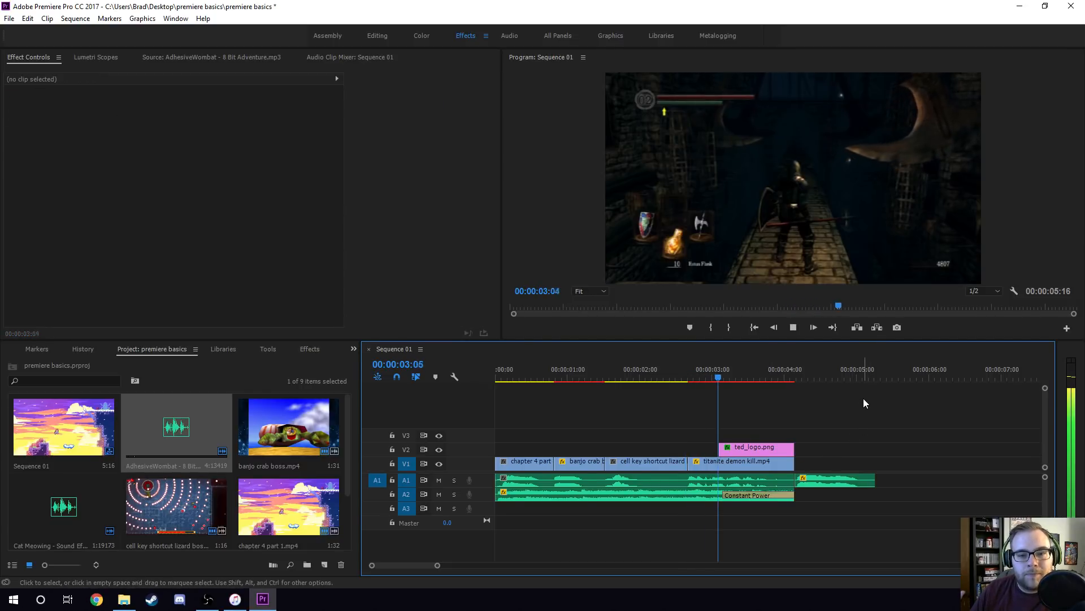
{"action": "key", "text": "space"}
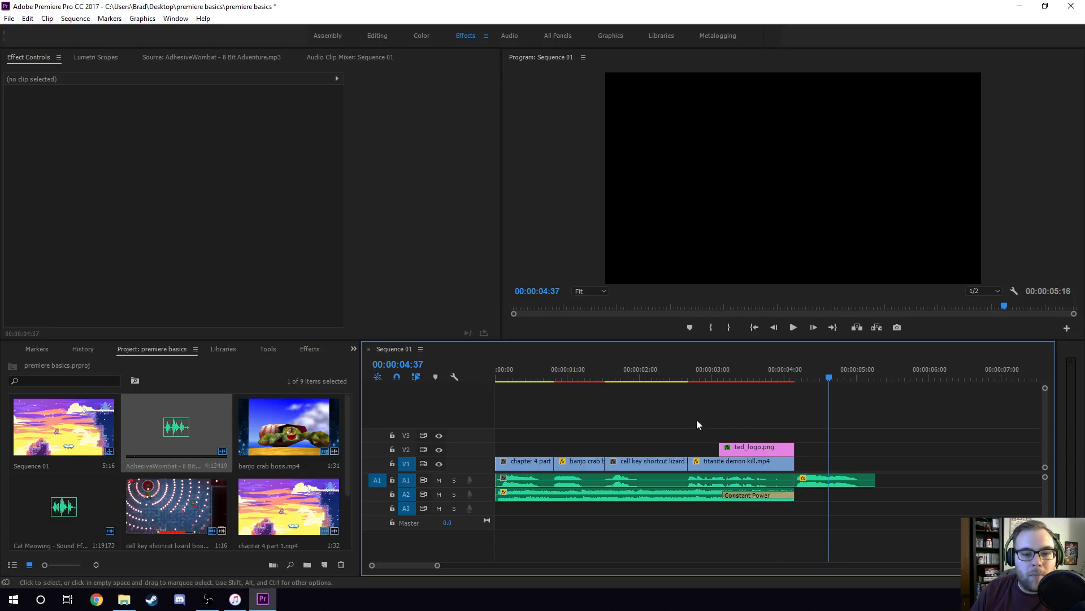
Move the playhead to 00:00:01:07 and create a new legacy title named Title 01 with the default video settings.
{"action": "left_click", "coordinate": [577, 379]}
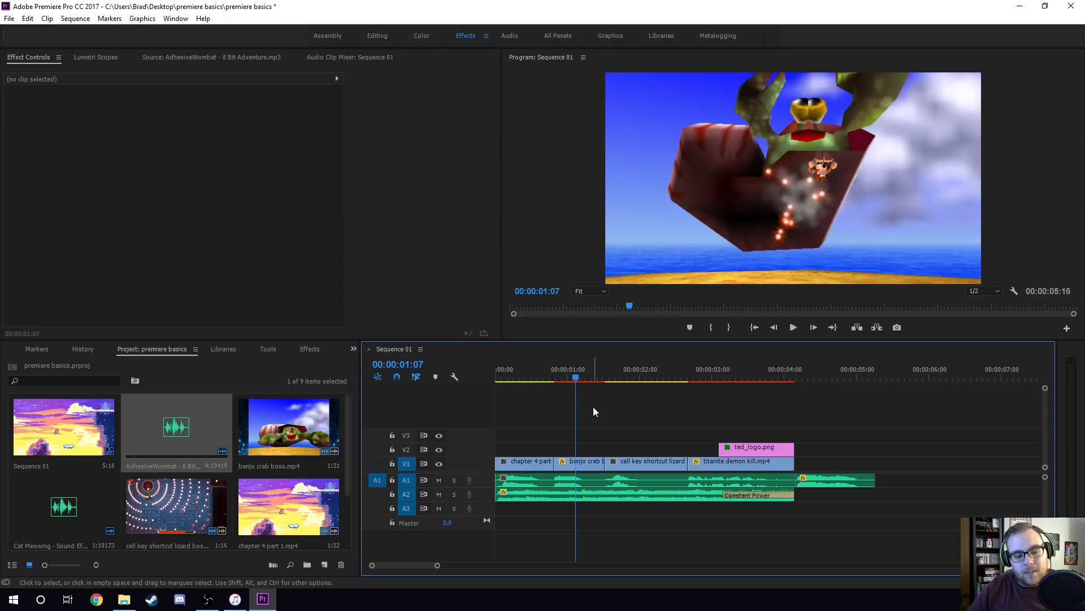
{"action": "scroll", "coordinate": [239, 476], "scroll_direction": "down", "scroll_amount": 1}
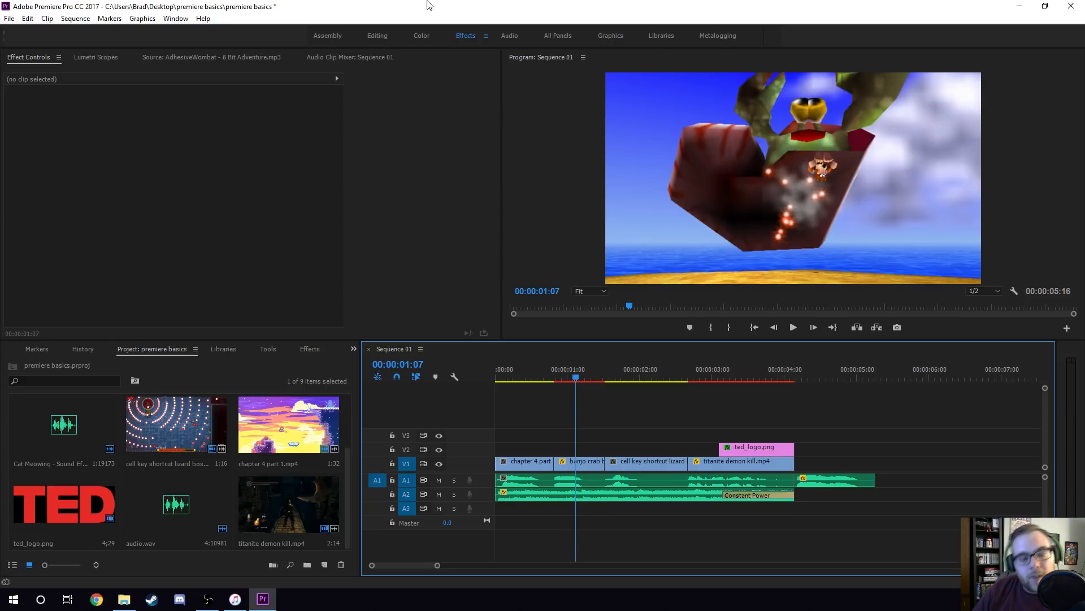
{"action": "left_click", "coordinate": [9, 19]}
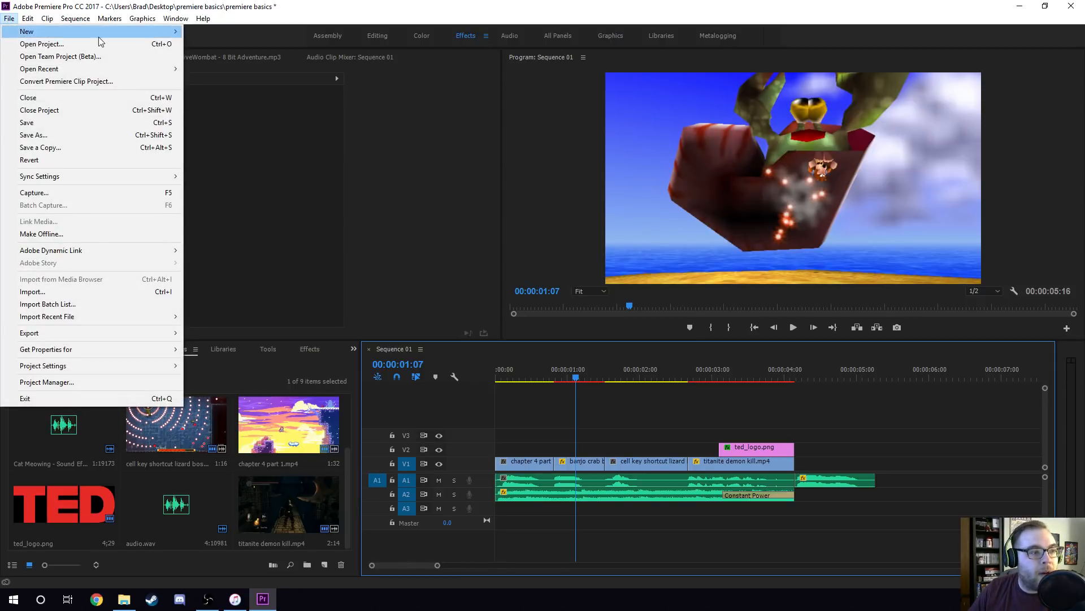
{"action": "mouse_move", "coordinate": [158, 31]}
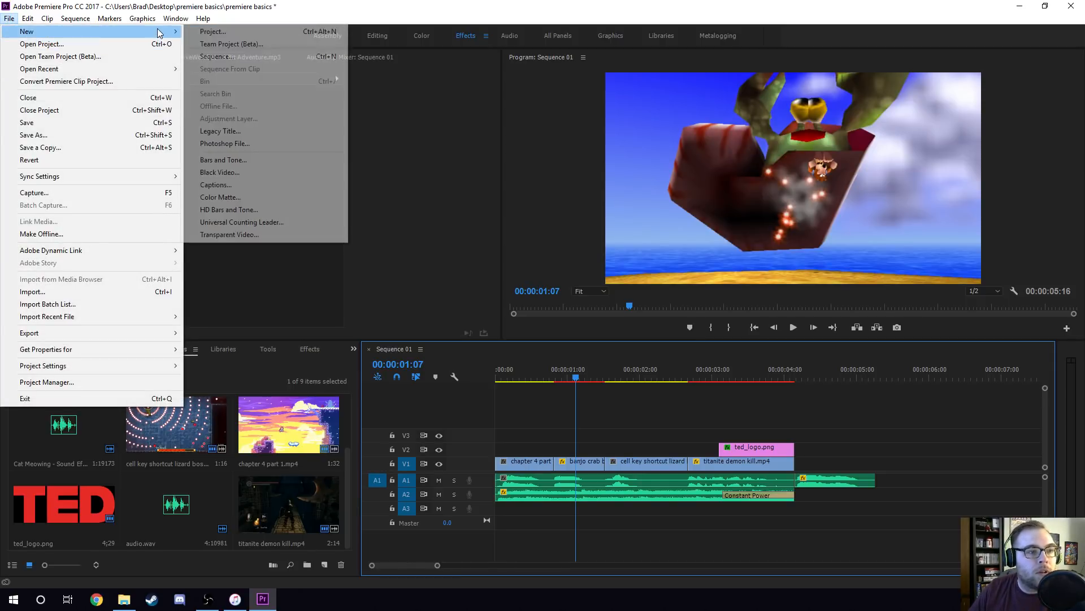
{"action": "left_click", "coordinate": [249, 133]}
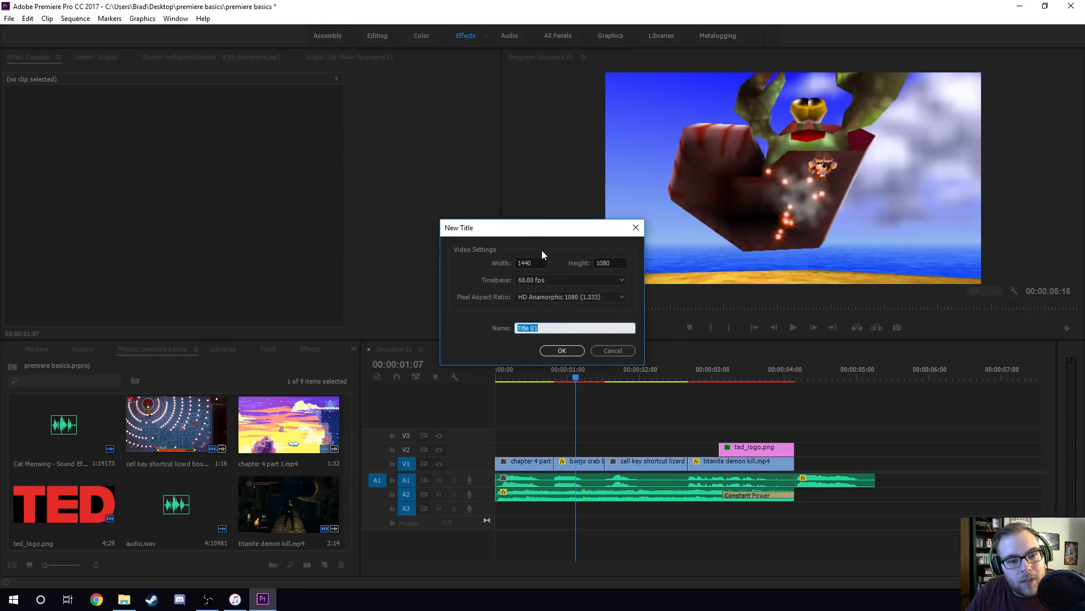
{"action": "left_click", "coordinate": [563, 350]}
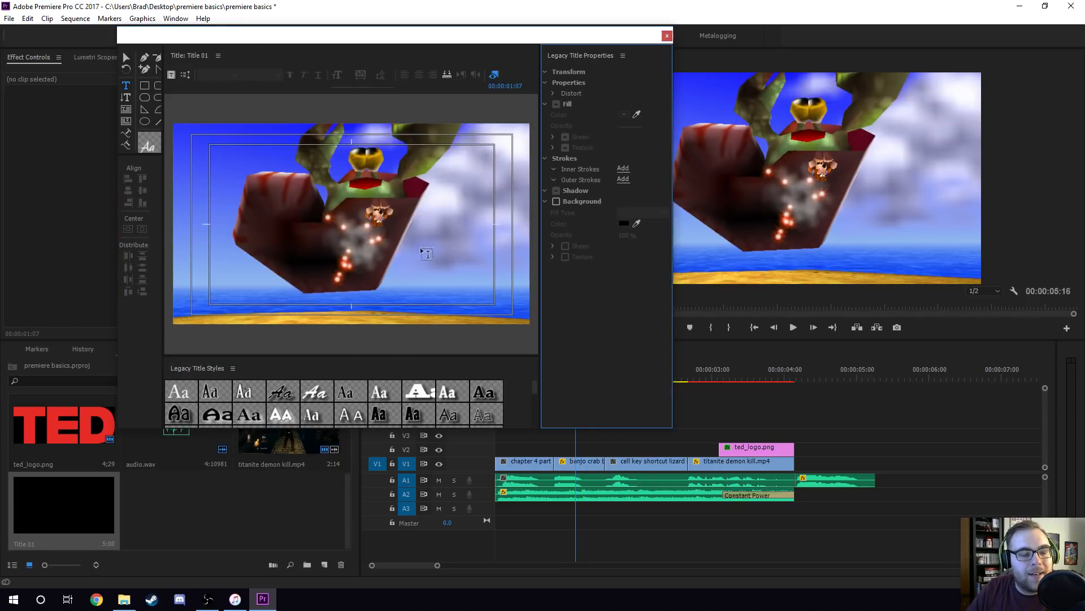
Add the text "Games" to the title and format it in Bebas Neue at font size 300.
{"action": "left_click", "coordinate": [303, 216]}
{"action": "type", "text": "Games"}
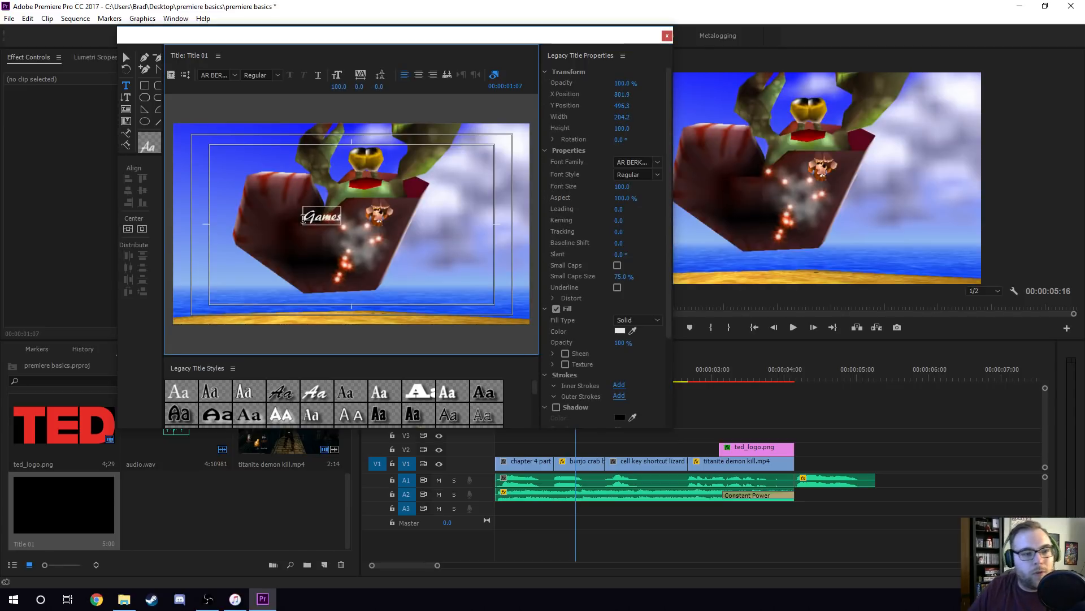
{"action": "left_click", "coordinate": [237, 75]}
{"action": "scroll", "coordinate": [241, 219], "scroll_direction": "down", "scroll_amount": 15}
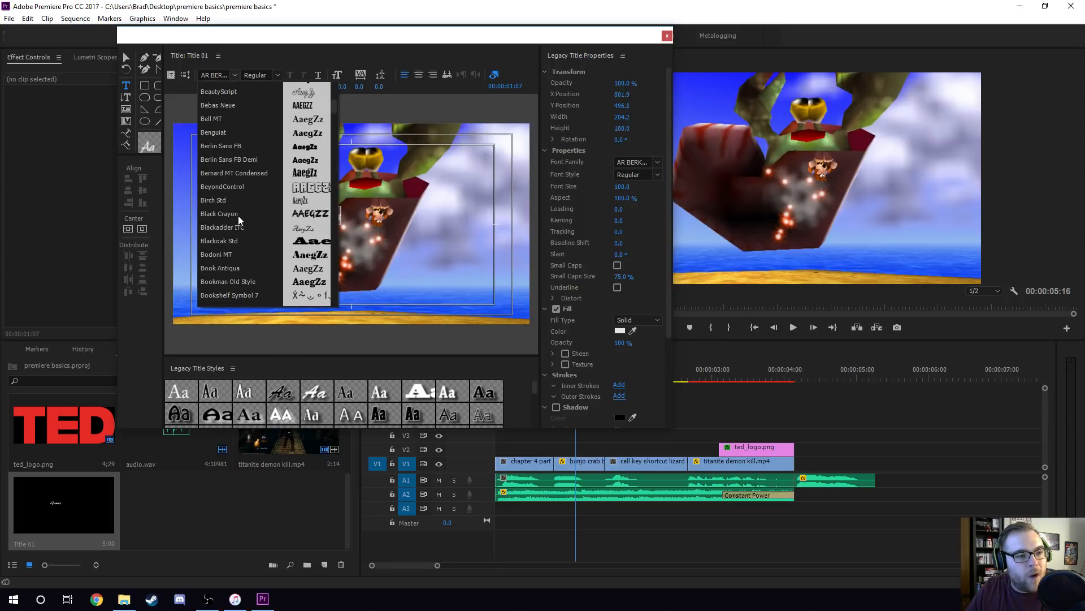
{"action": "scroll", "coordinate": [233, 194], "scroll_direction": "up", "scroll_amount": 3}
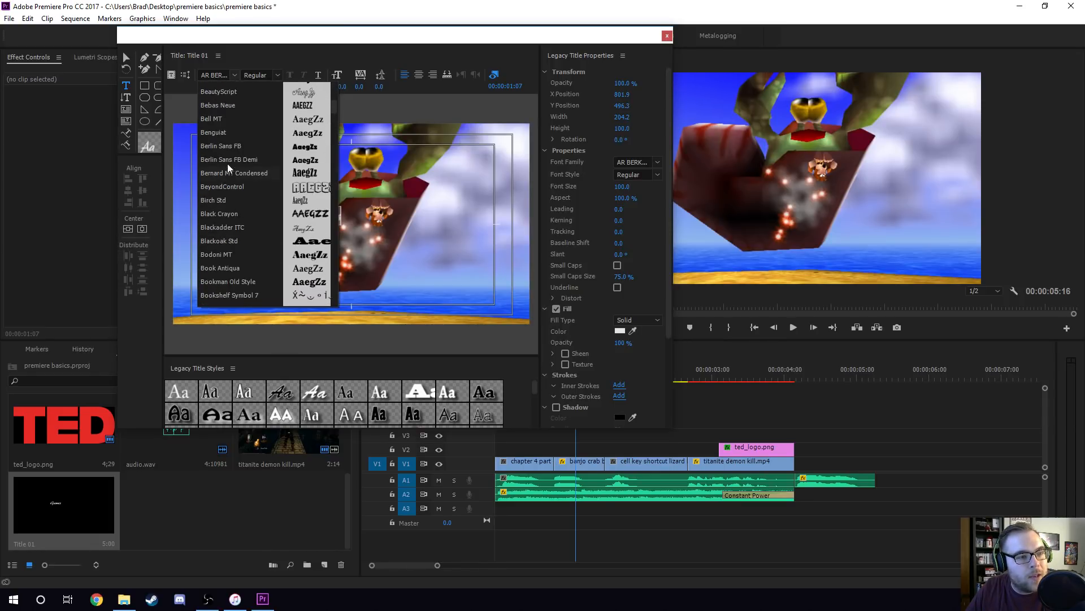
{"action": "left_click", "coordinate": [222, 106]}
{"action": "left_click", "coordinate": [340, 87]}
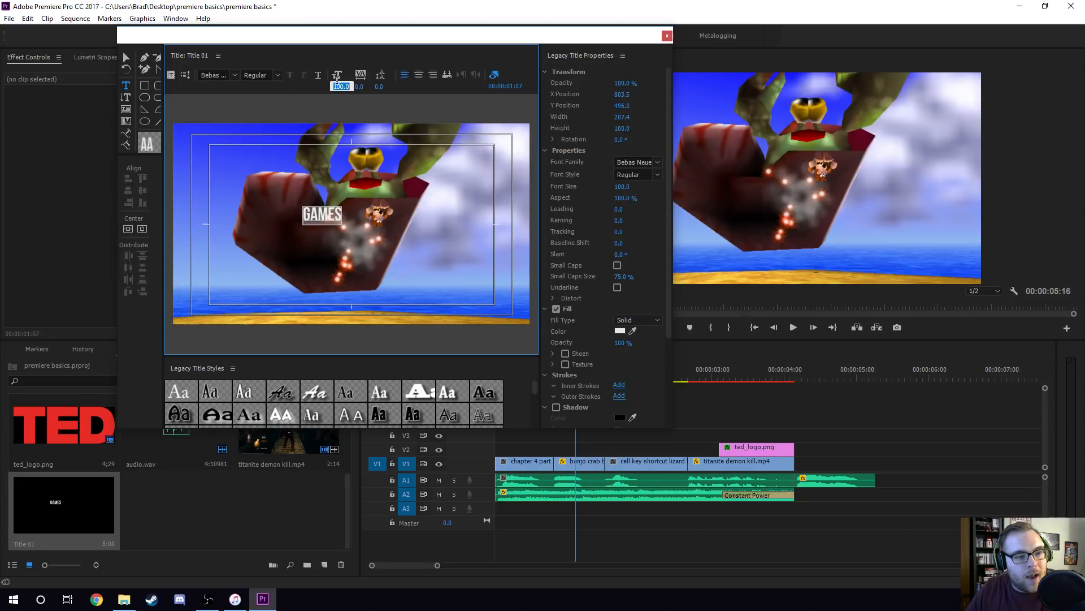
{"action": "type", "text": "300"}
{"action": "key", "text": "Return"}
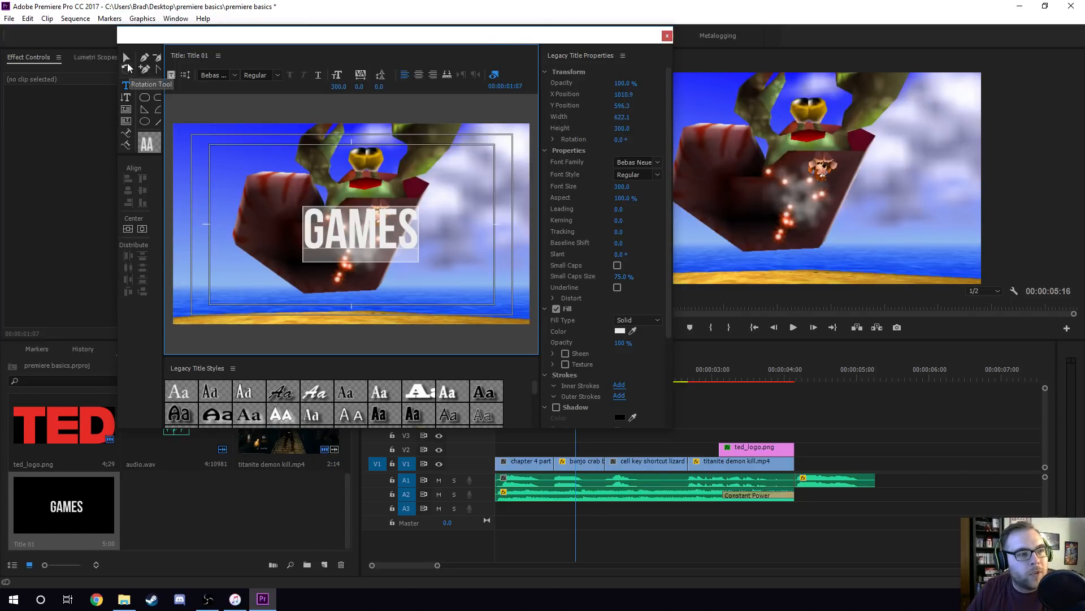
Center the GAMES text horizontally and vertically in the title frame.
{"action": "left_click", "coordinate": [126, 58]}
{"action": "left_click", "coordinate": [127, 229]}
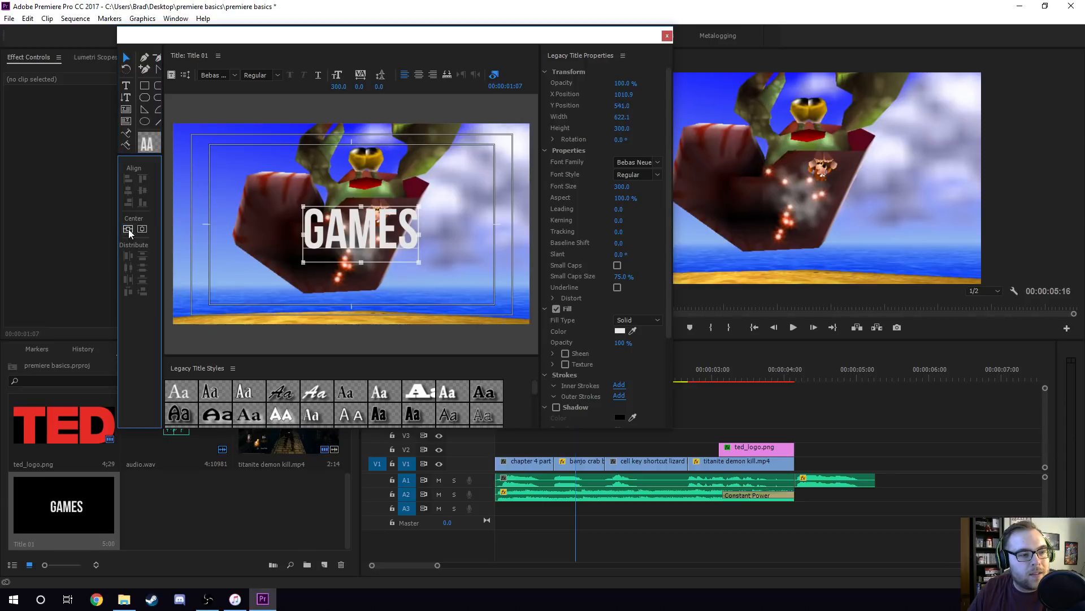
{"action": "left_click", "coordinate": [141, 229]}
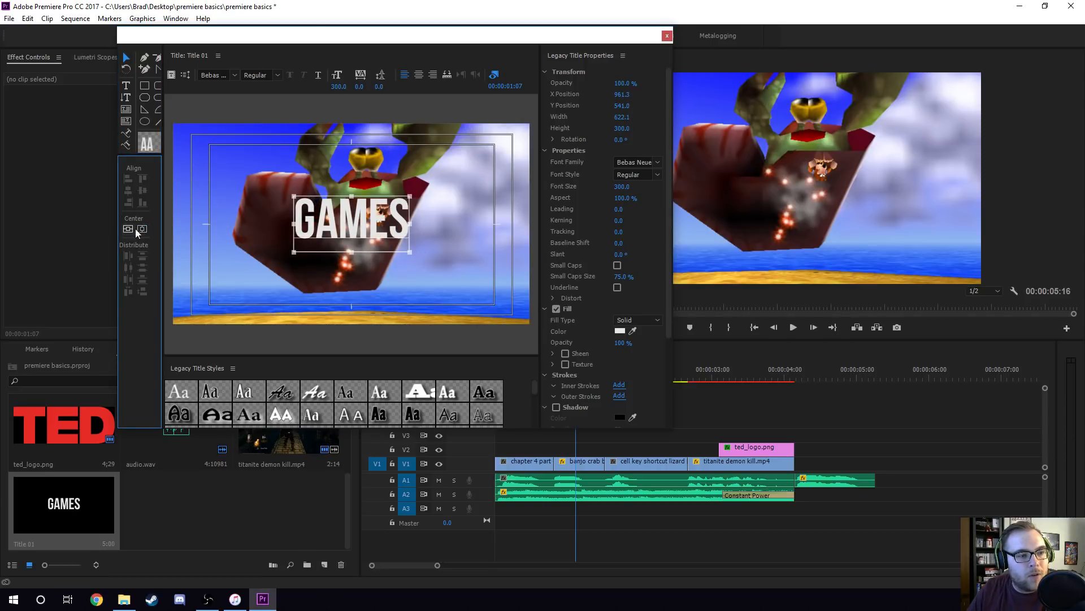
{"action": "left_click", "coordinate": [479, 224]}
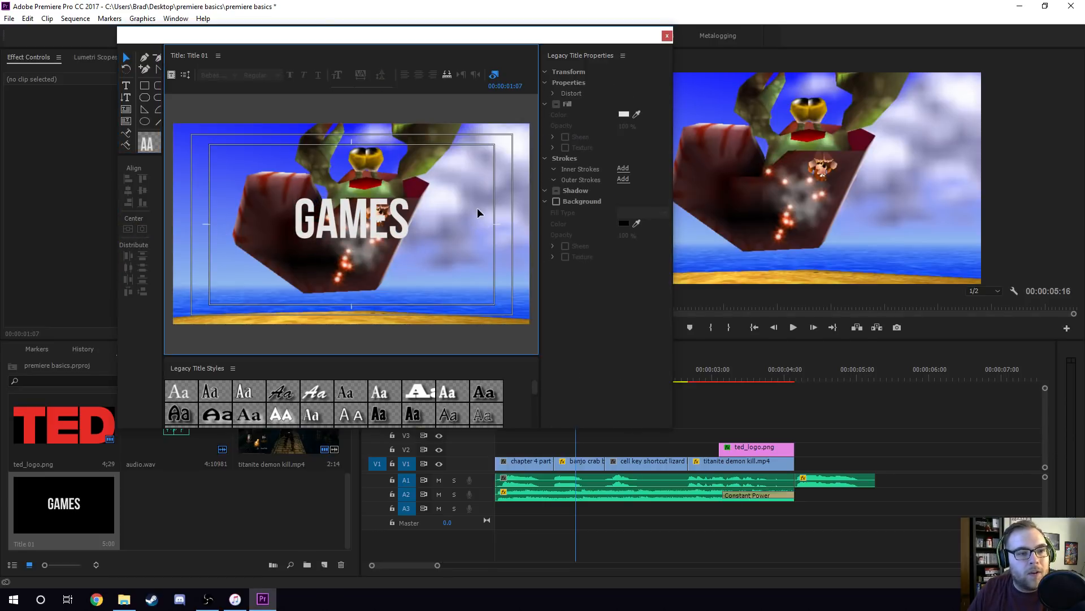
Give the GAMES text a shadow with 100% opacity and close the title editor.
{"action": "left_click", "coordinate": [405, 220]}
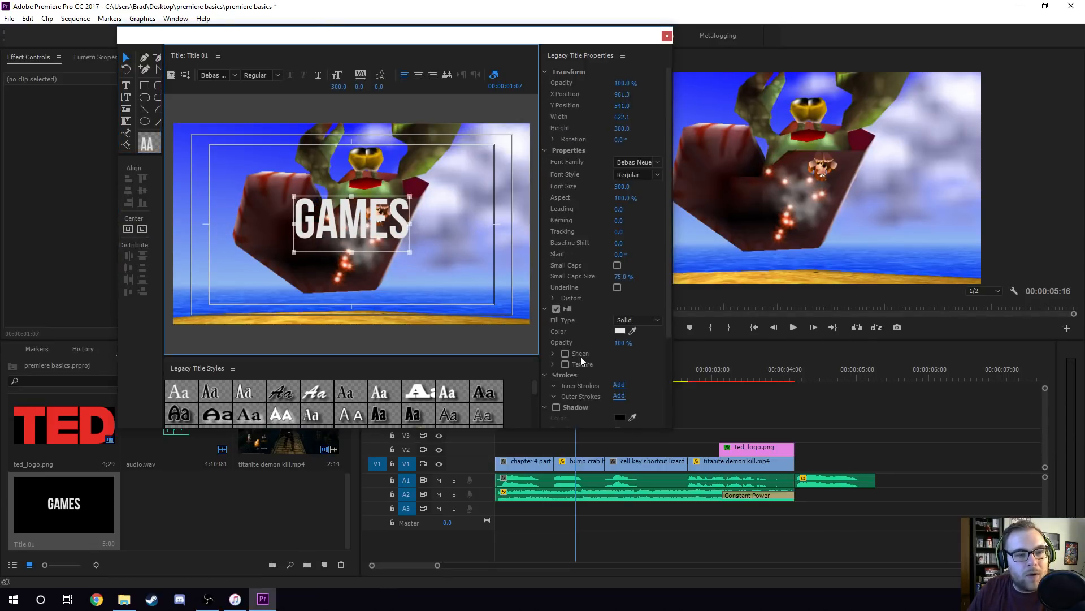
{"action": "left_click", "coordinate": [556, 405]}
{"action": "left_click", "coordinate": [470, 251]}
{"action": "left_click", "coordinate": [394, 237]}
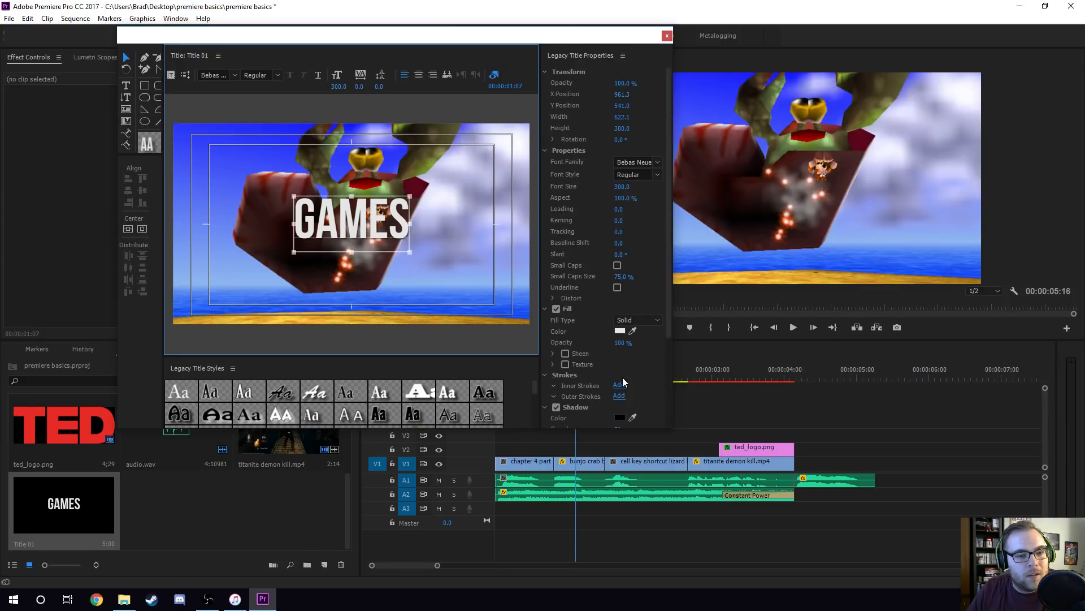
{"action": "scroll", "coordinate": [602, 377], "scroll_direction": "down", "scroll_amount": 4}
{"action": "left_click", "coordinate": [624, 383]}
{"action": "type", "text": "100"}
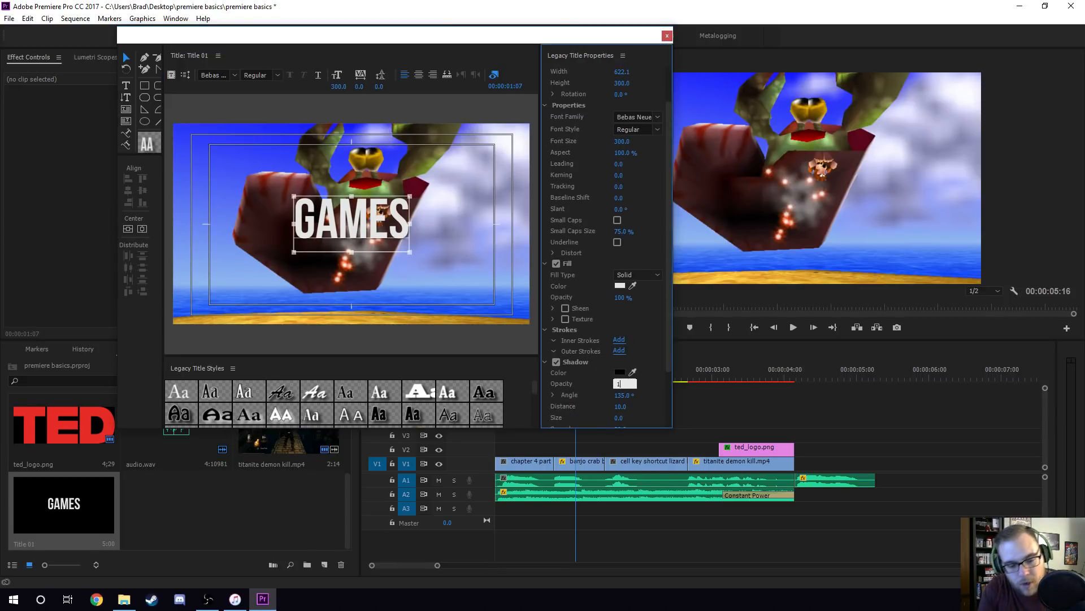
{"action": "key", "text": "Return"}
{"action": "left_click", "coordinate": [243, 170]}
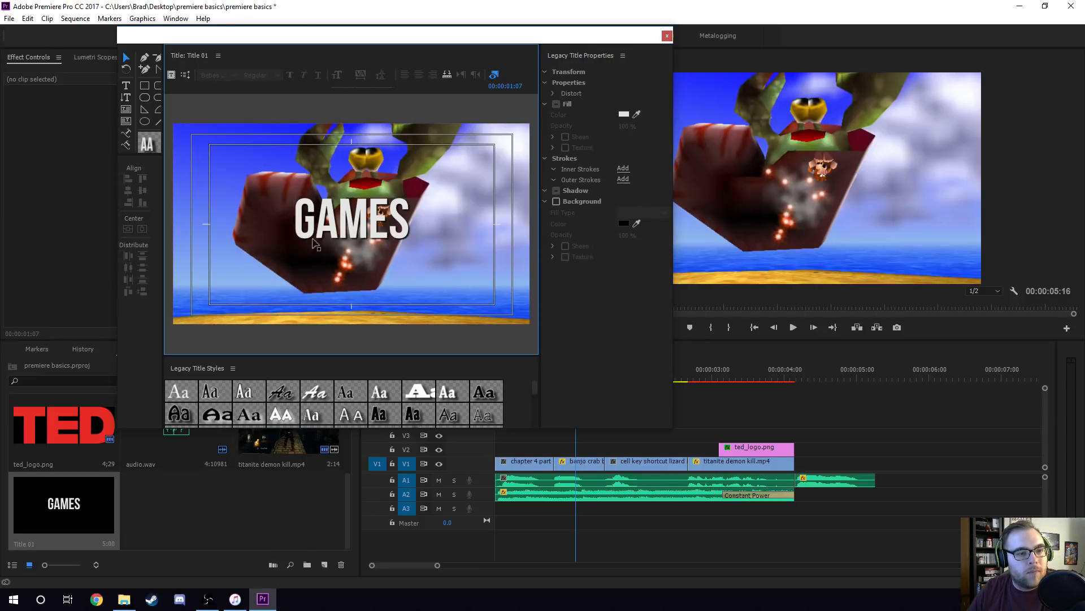
{"action": "left_click", "coordinate": [667, 36]}
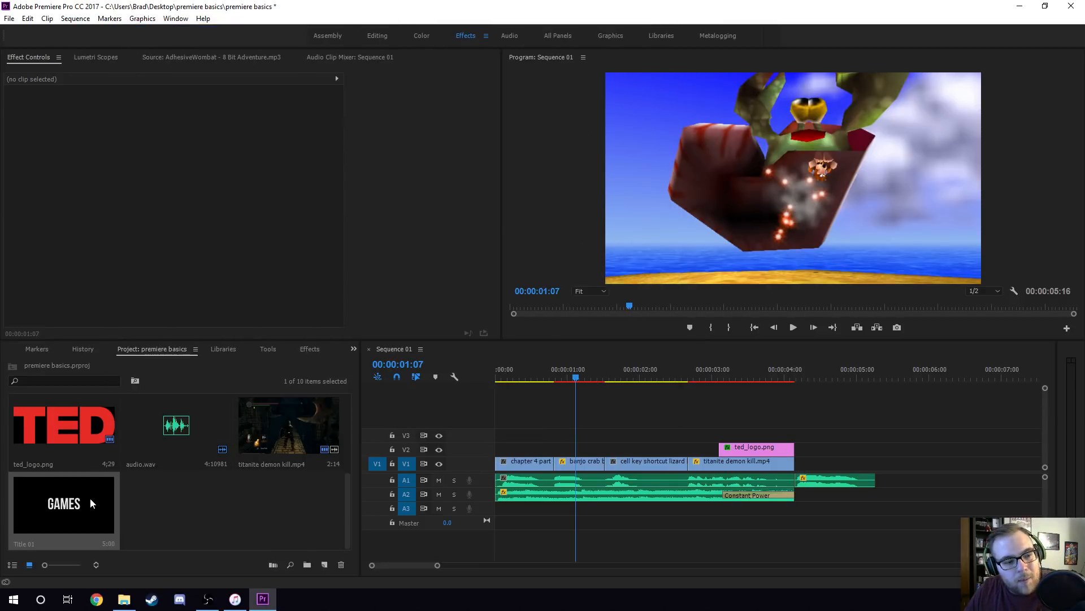
Place Title 01 on V3 above the banjo crab boss clip and trim it to that clip's length.
{"action": "left_click", "coordinate": [83, 505]}
{"action": "scroll", "coordinate": [159, 477], "scroll_direction": "up", "scroll_amount": 3}
{"action": "scroll", "coordinate": [152, 479], "scroll_direction": "down", "scroll_amount": 3}
{"action": "left_click_drag", "start_coordinate": [85, 494], "coordinate": [582, 436]}
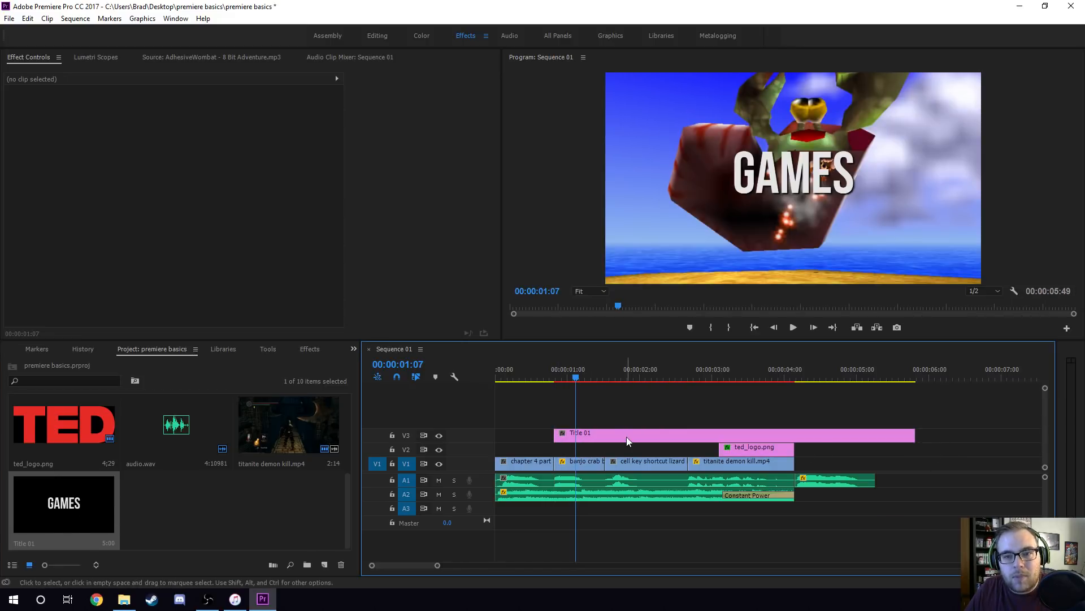
{"action": "left_click_drag", "start_coordinate": [905, 436], "coordinate": [603, 436]}
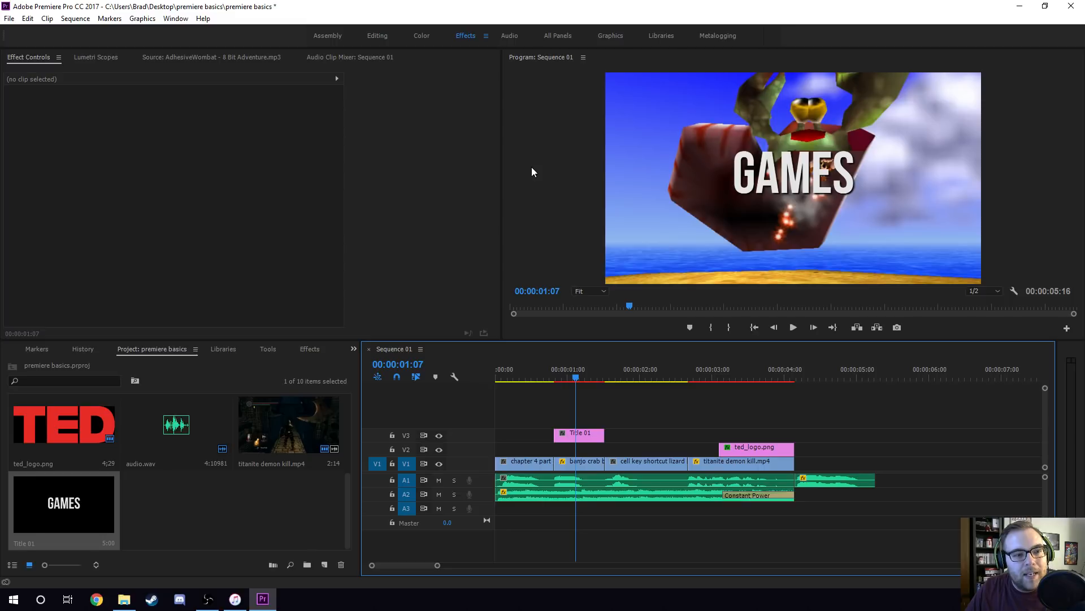
Check the available playback resolutions, then play the sequence from 00:00:01:07 to preview the title.
{"action": "left_click", "coordinate": [989, 290]}
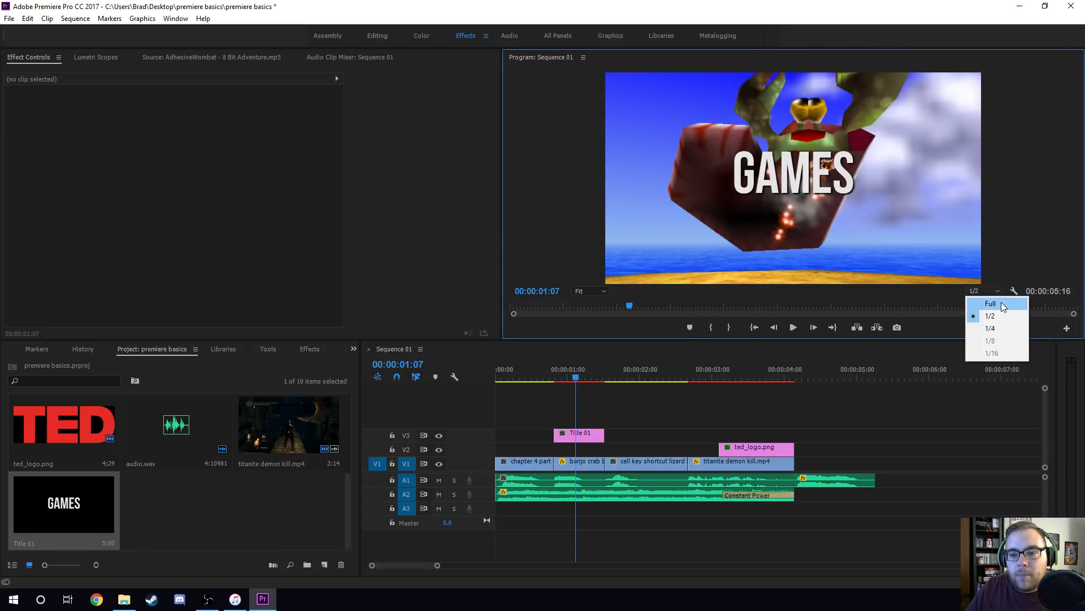
{"action": "left_click", "coordinate": [547, 195]}
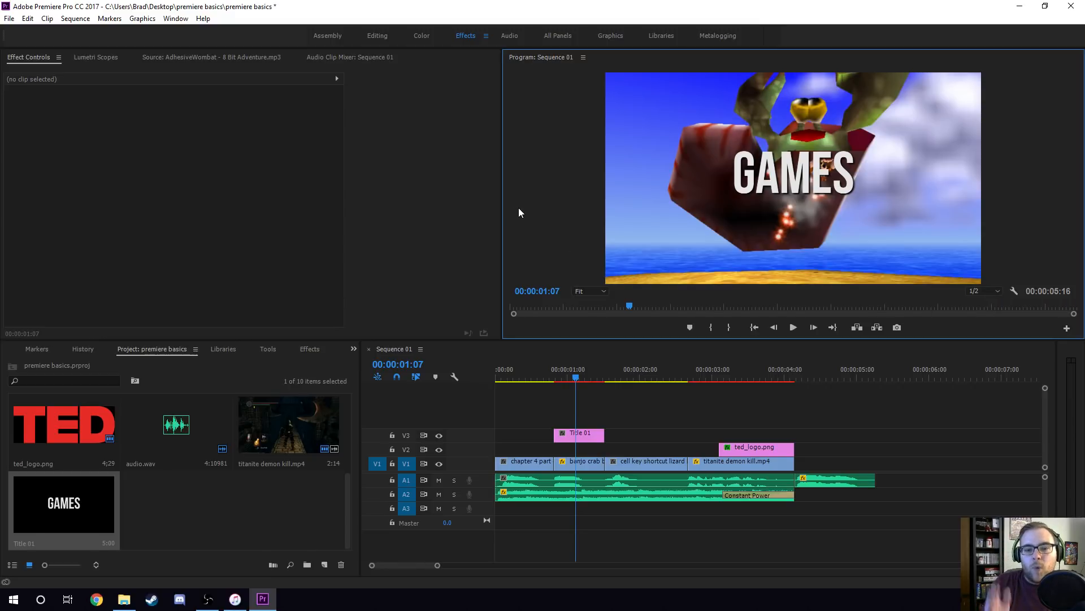
{"action": "left_click", "coordinate": [629, 356]}
{"action": "key", "text": "space"}
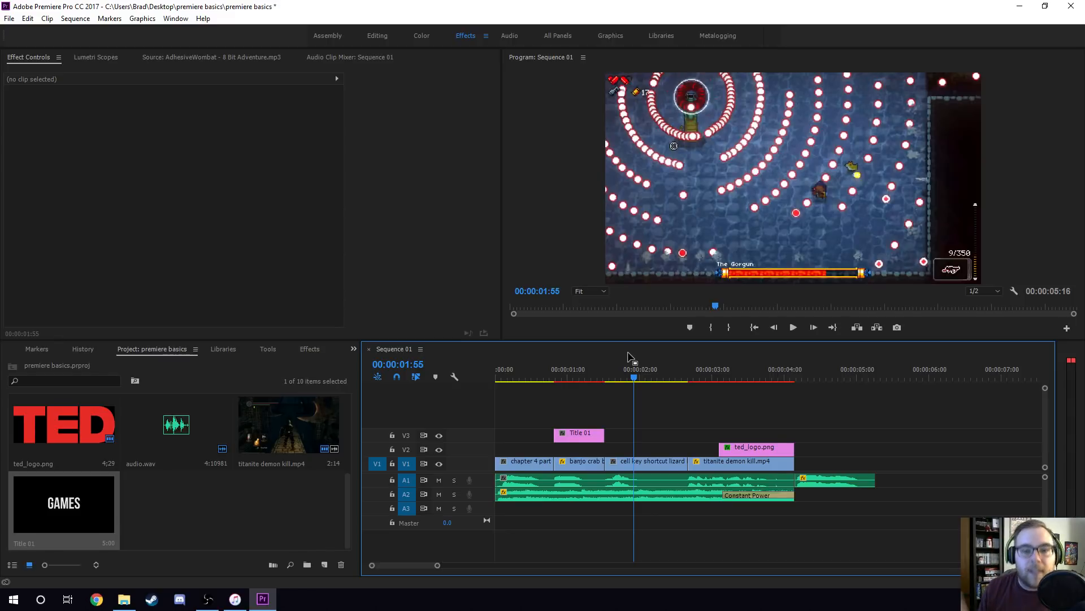
Try a playback resolution of 1/4 and play the section with the TED logo to compare its preview quality.
{"action": "left_click", "coordinate": [985, 290]}
{"action": "left_click", "coordinate": [989, 330]}
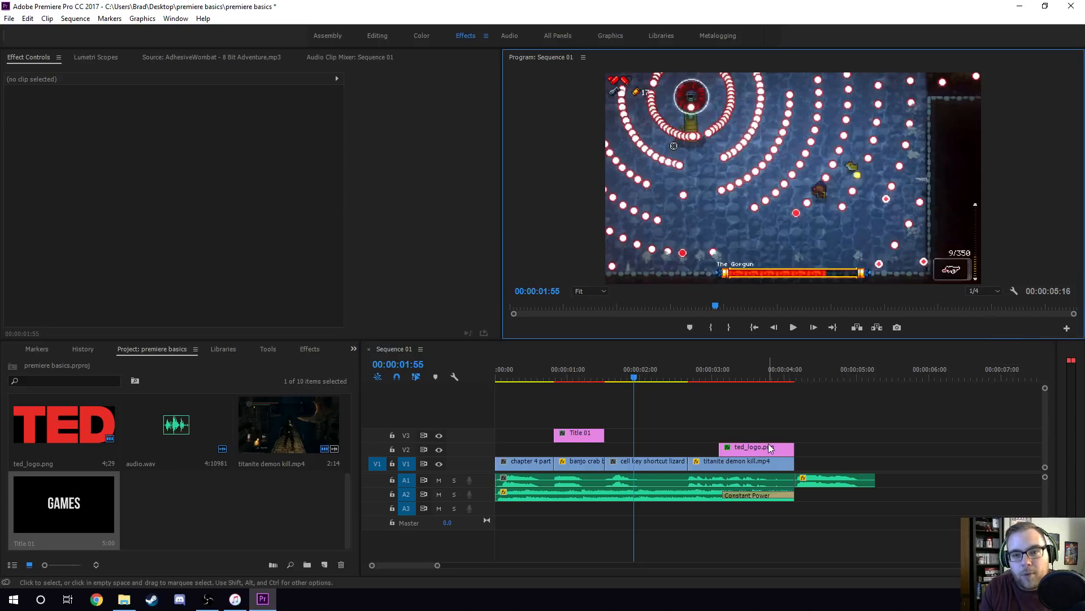
{"action": "key", "text": "space"}
{"action": "key", "text": "space"}
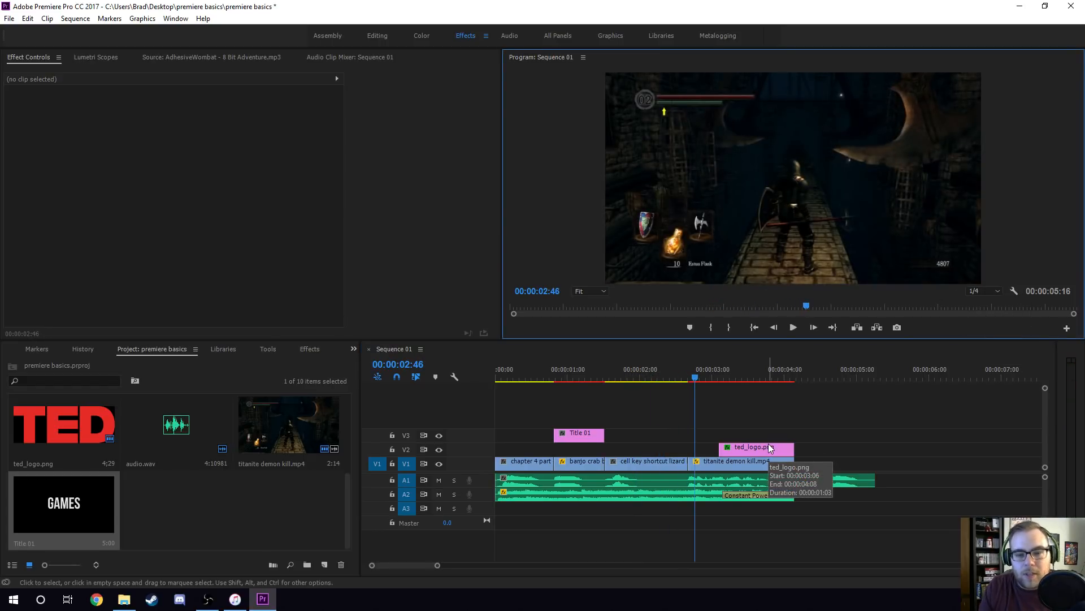
{"action": "key", "text": "space"}
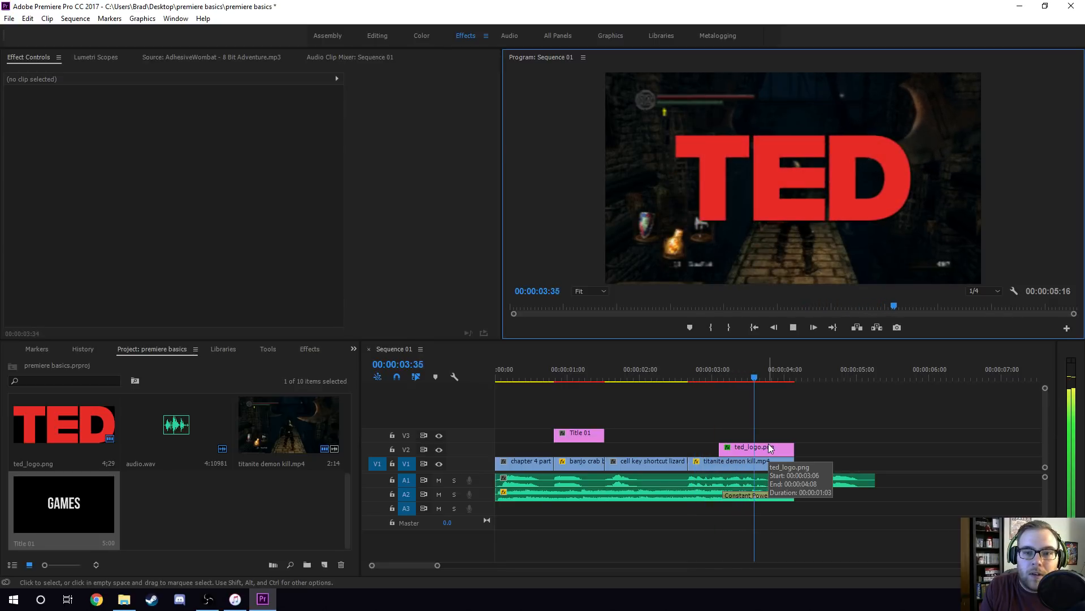
{"action": "key", "text": "space"}
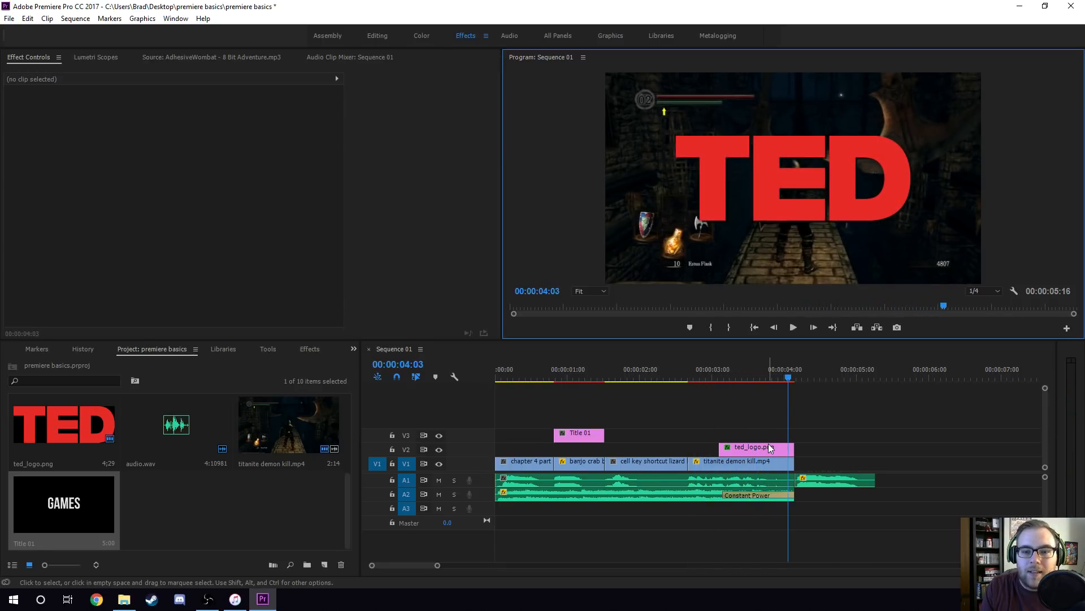
{"action": "left_click", "coordinate": [718, 373]}
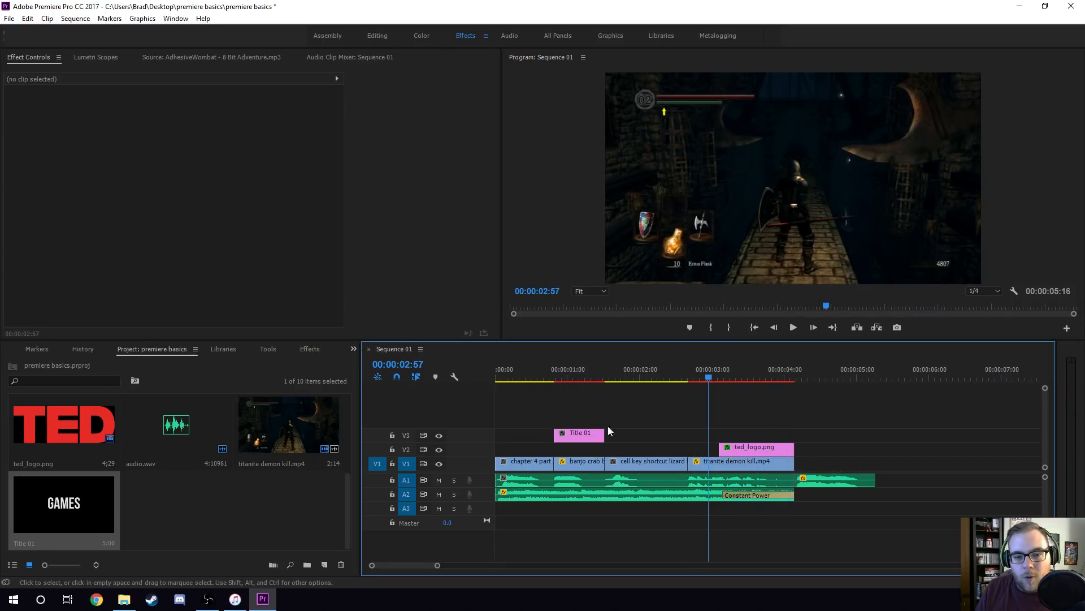
{"action": "key", "text": "space"}
{"action": "key", "text": "space"}
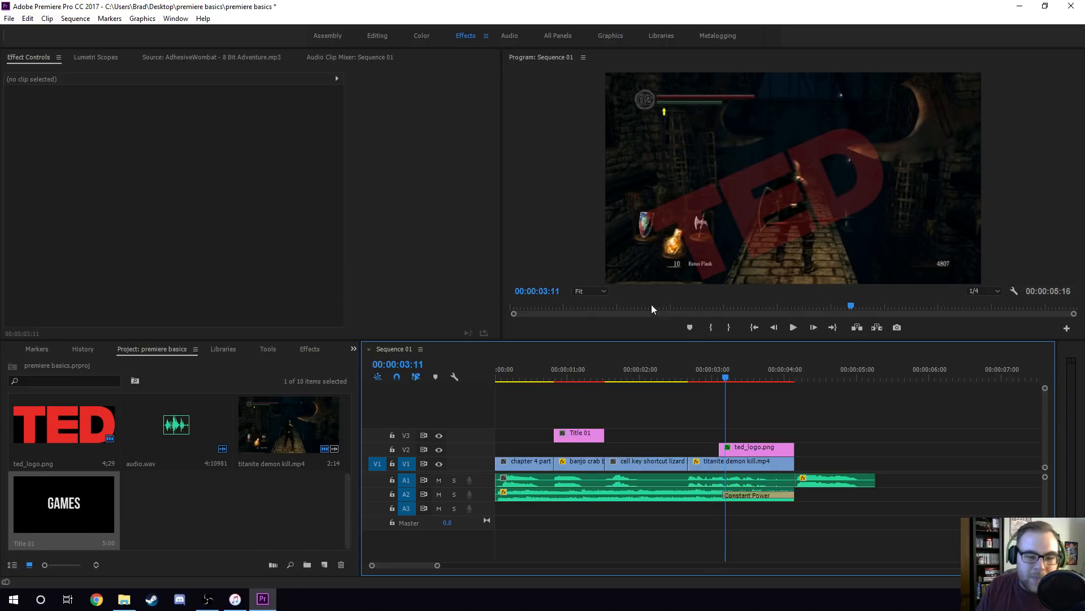
Set the playback resolution to 1/2 and save the project.
{"action": "left_click", "coordinate": [984, 290]}
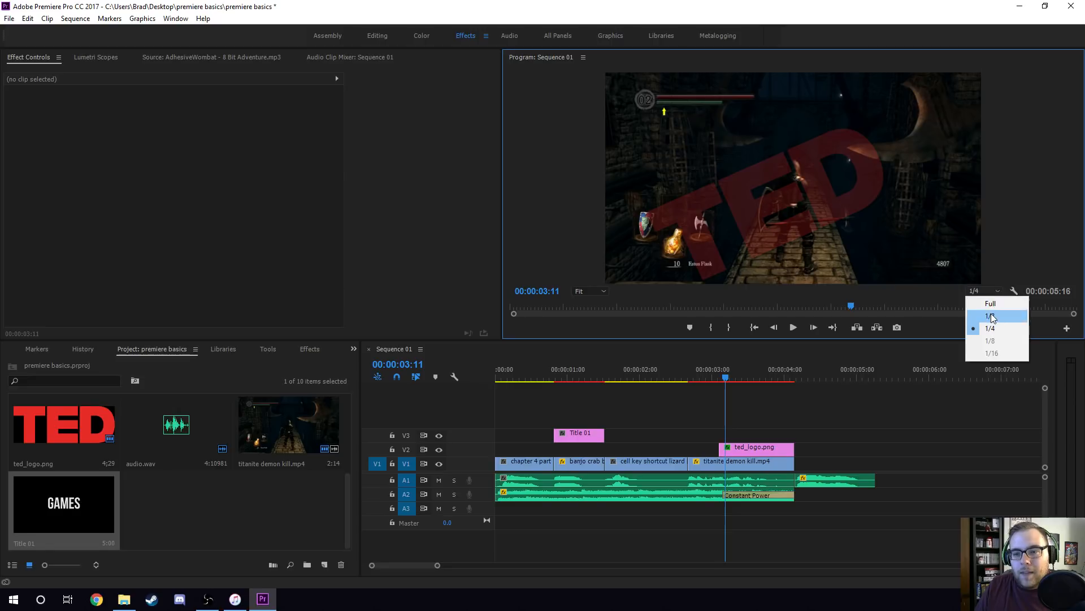
{"action": "left_click", "coordinate": [990, 315]}
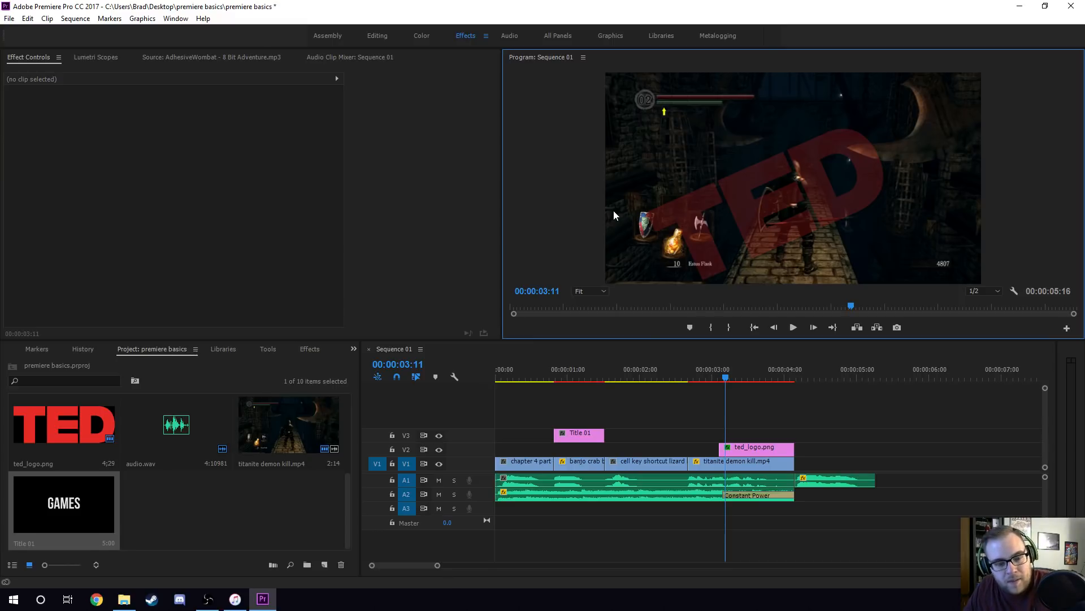
{"action": "key", "text": "ctrl+s"}
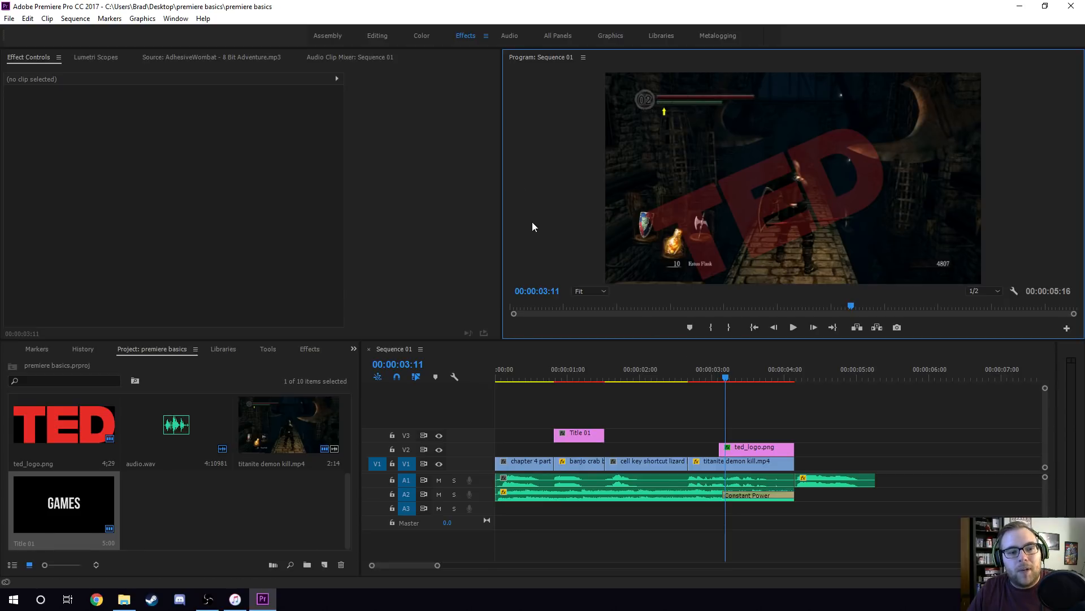
Move the playhead to 00:00:03:36, over the TED logo clip.
{"action": "left_click", "coordinate": [569, 347]}
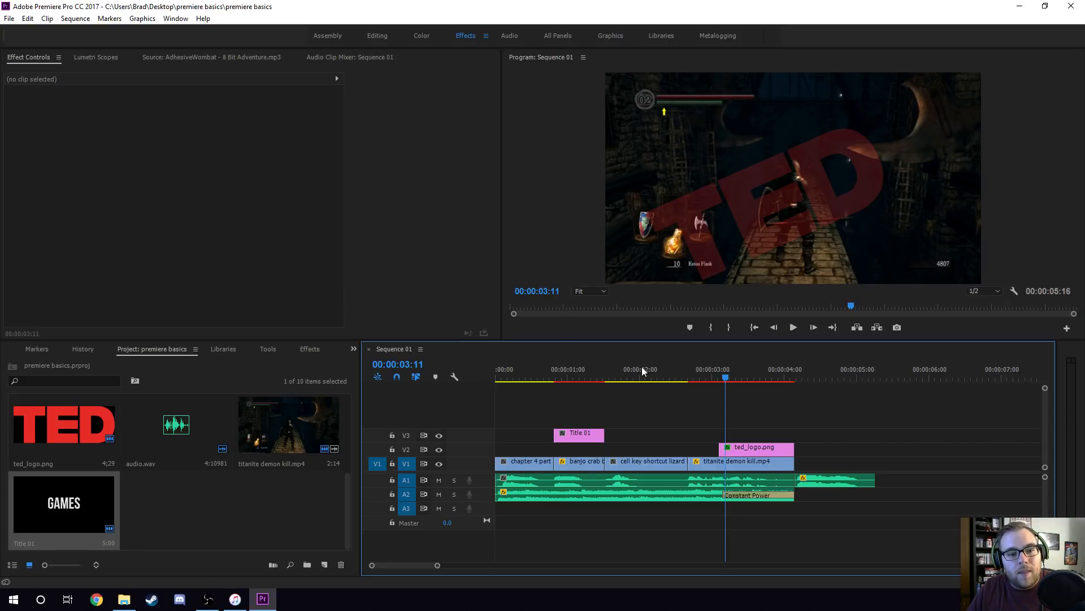
{"action": "left_click", "coordinate": [757, 375]}
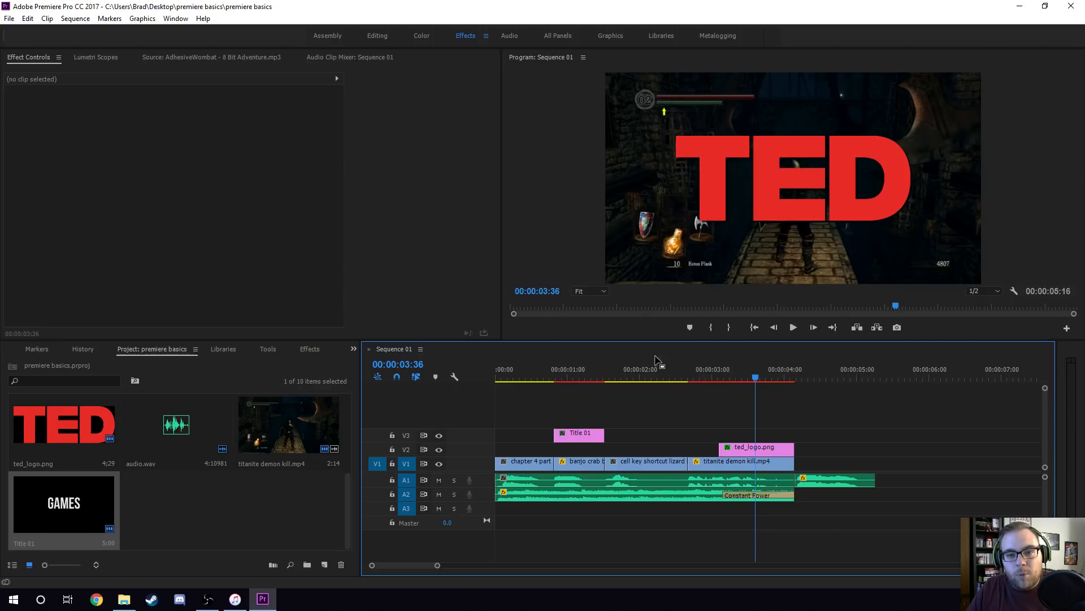
Open the sequence's media export settings, set the output to Sequence 01.mp4 in the Desktop's premiere basics folder, and close them without exporting.
{"action": "left_click", "coordinate": [9, 18]}
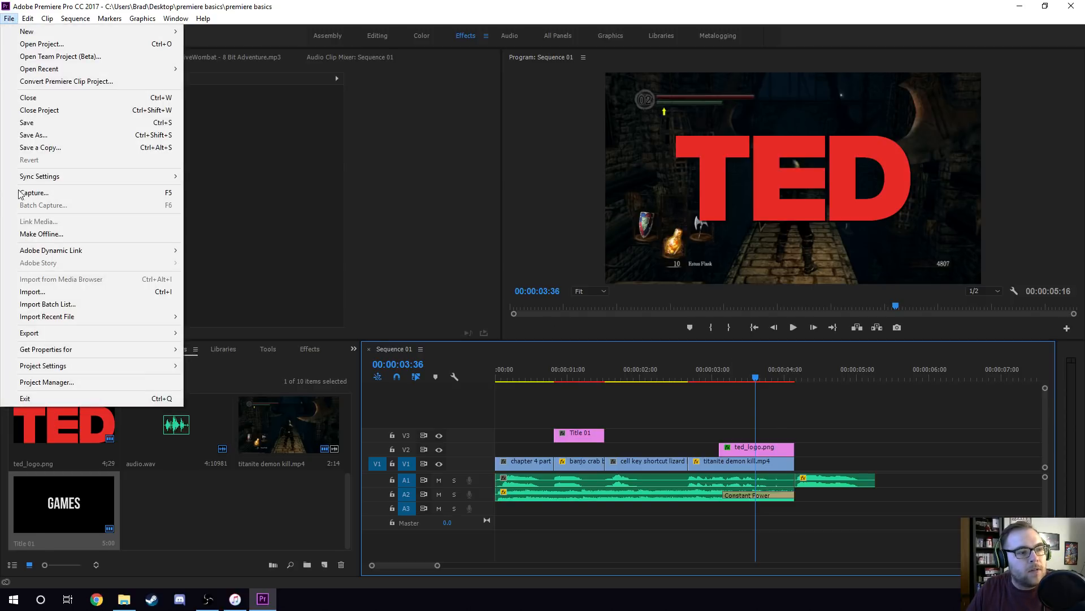
{"action": "mouse_move", "coordinate": [161, 334]}
{"action": "left_click", "coordinate": [209, 334]}
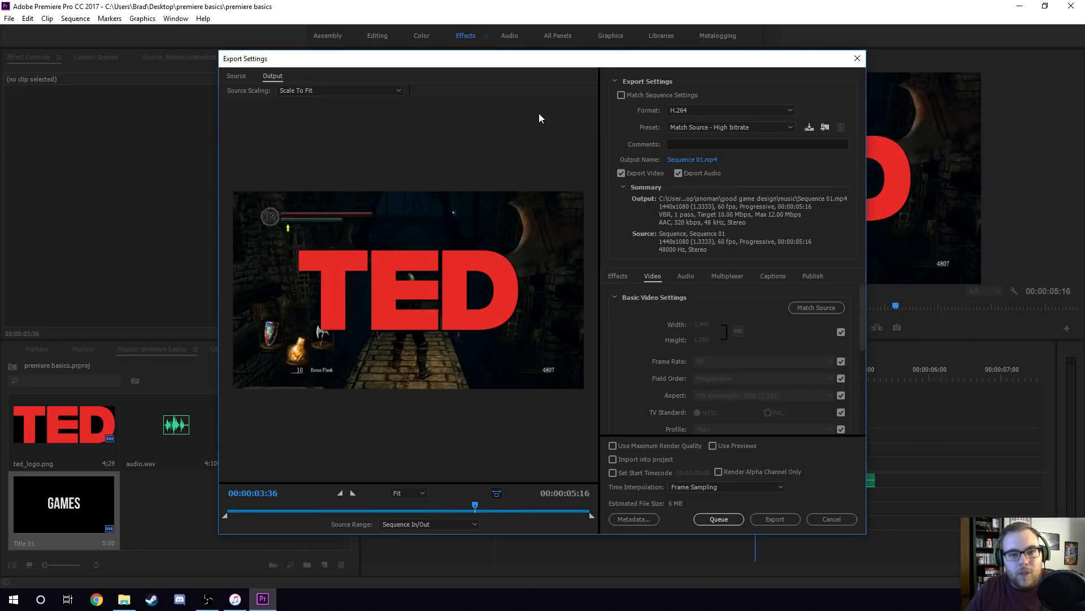
{"action": "left_click", "coordinate": [695, 162]}
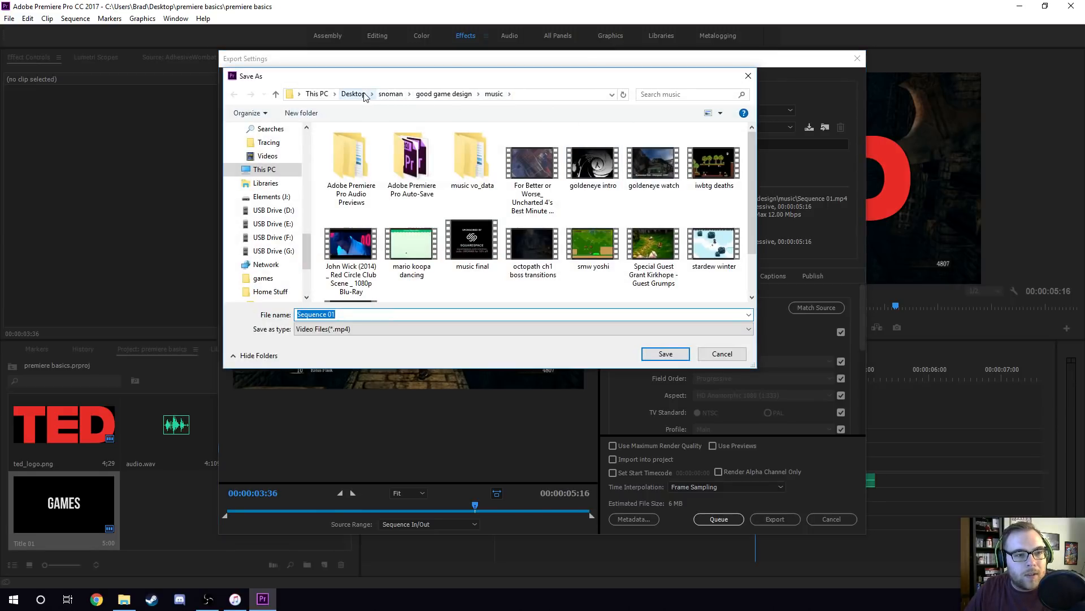
{"action": "left_click", "coordinate": [353, 94]}
{"action": "double_click", "coordinate": [600, 163]}
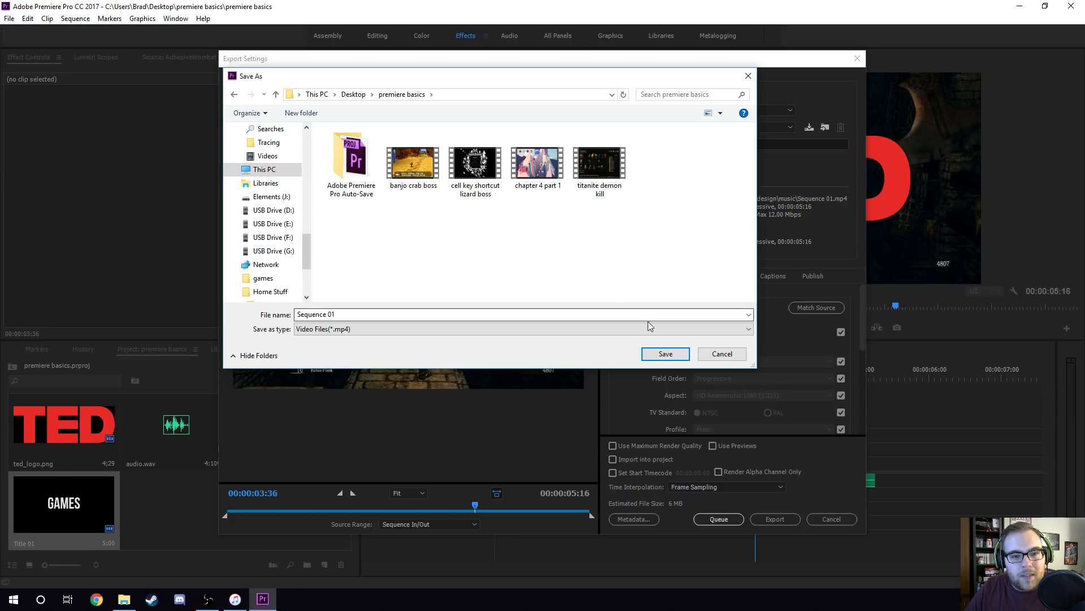
{"action": "left_click", "coordinate": [497, 314]}
{"action": "left_click", "coordinate": [668, 353]}
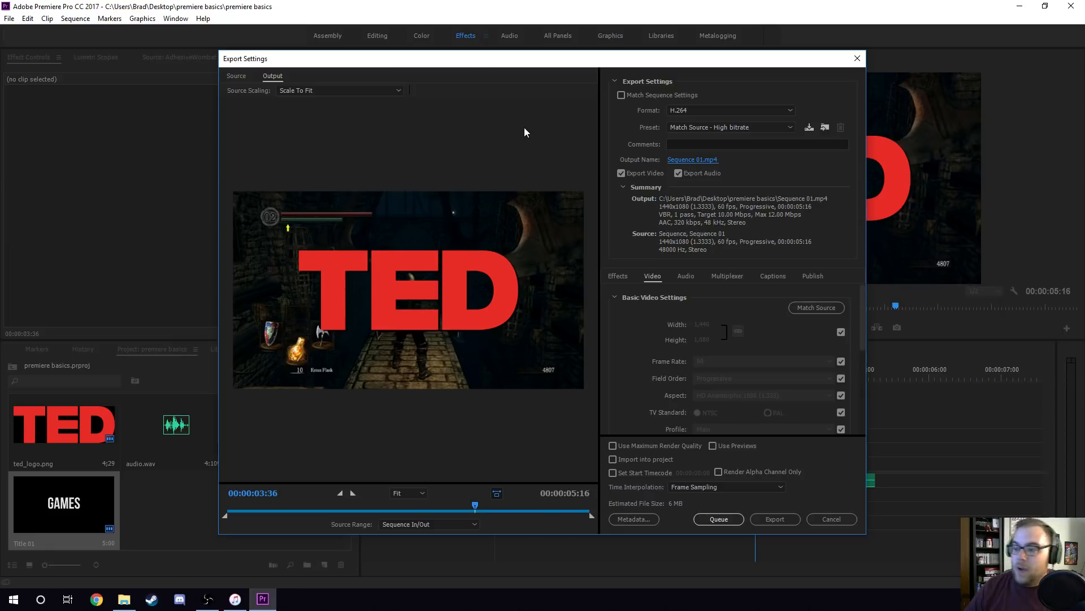
{"action": "left_click", "coordinate": [832, 518]}
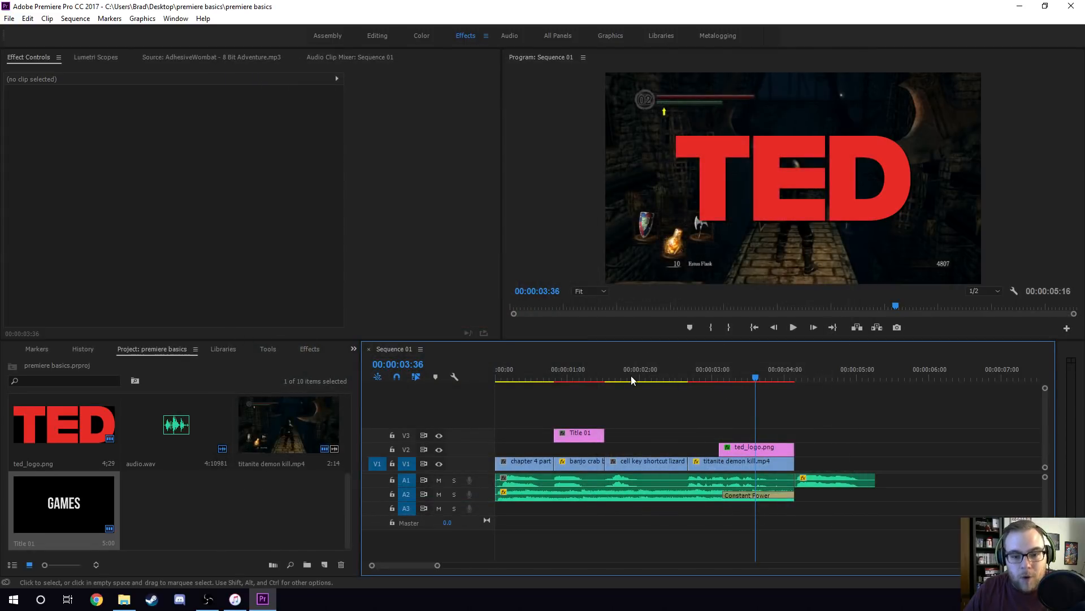
Move the playhead to 00:00:00:23, over the first gameplay clip, and save the project.
{"action": "left_click", "coordinate": [627, 377]}
{"action": "left_click", "coordinate": [524, 376]}
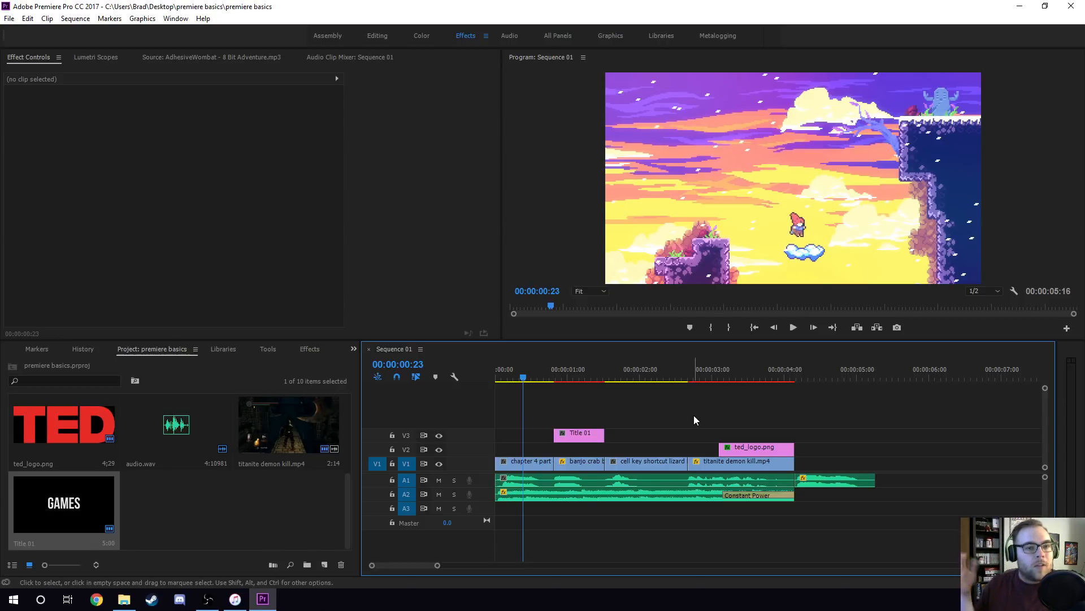
{"action": "key", "text": "ctrl+s"}
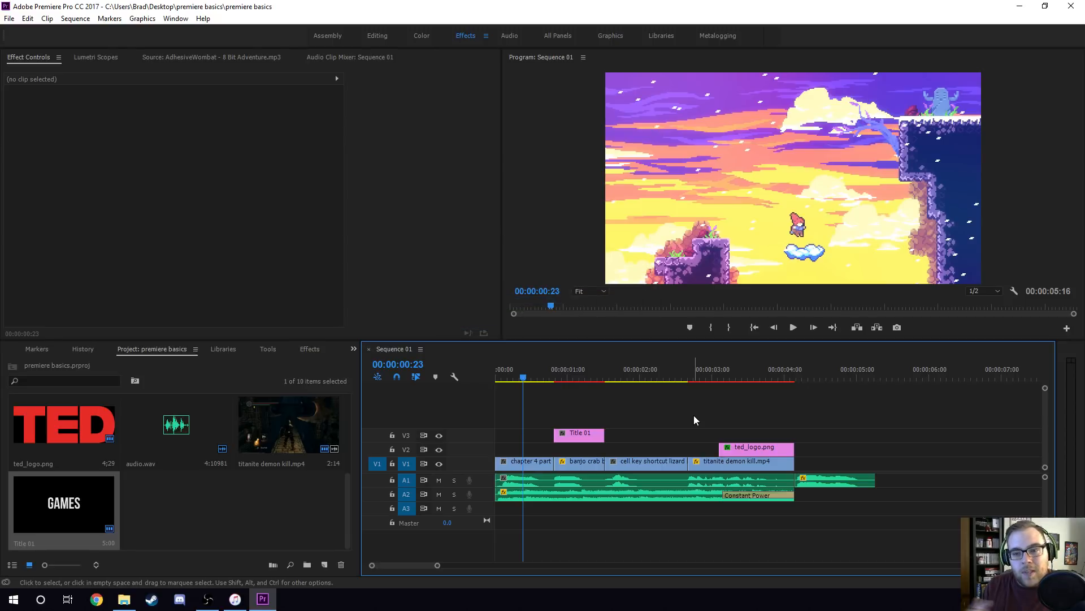